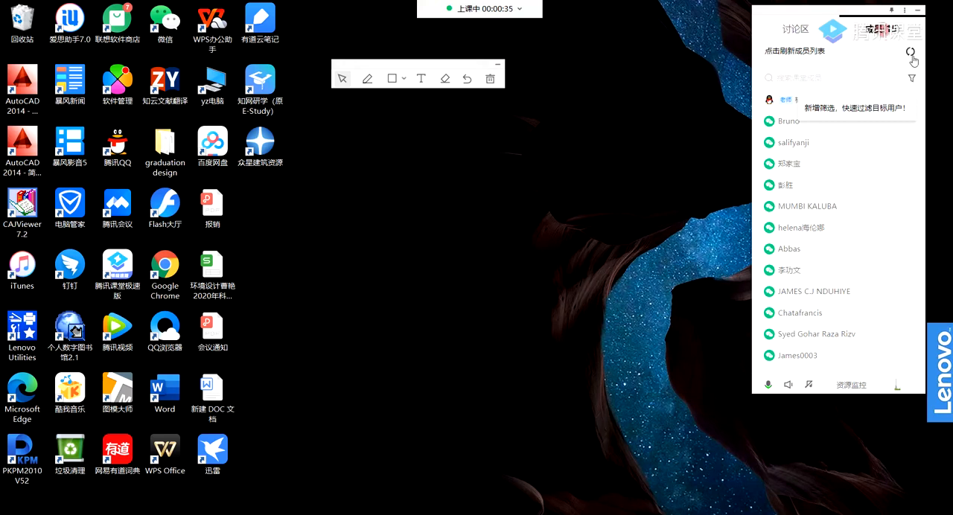
Refresh the class member list and set the speaker volume to 48.
{"action": "left_click", "coordinate": [909, 53]}
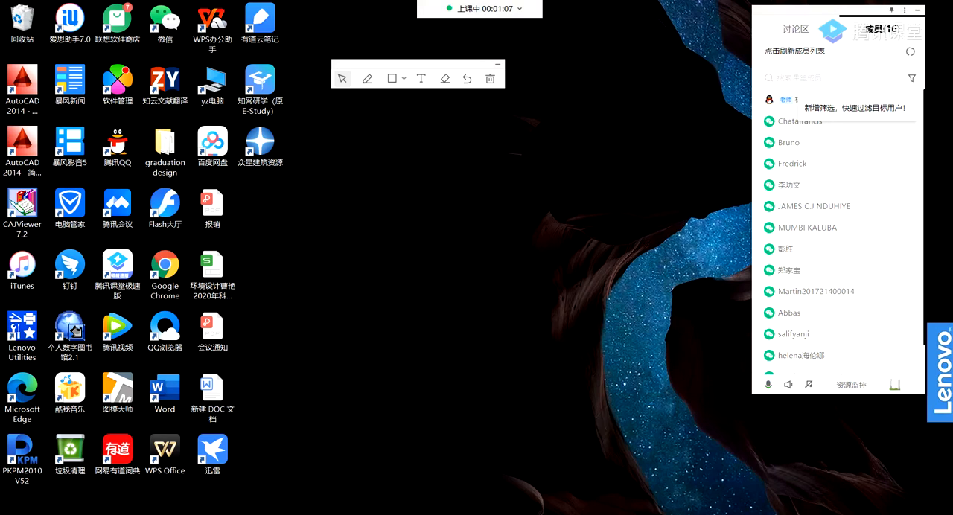
{"action": "left_click", "coordinate": [843, 514]}
{"action": "left_click_drag", "start_coordinate": [840, 500], "coordinate": [845, 501]}
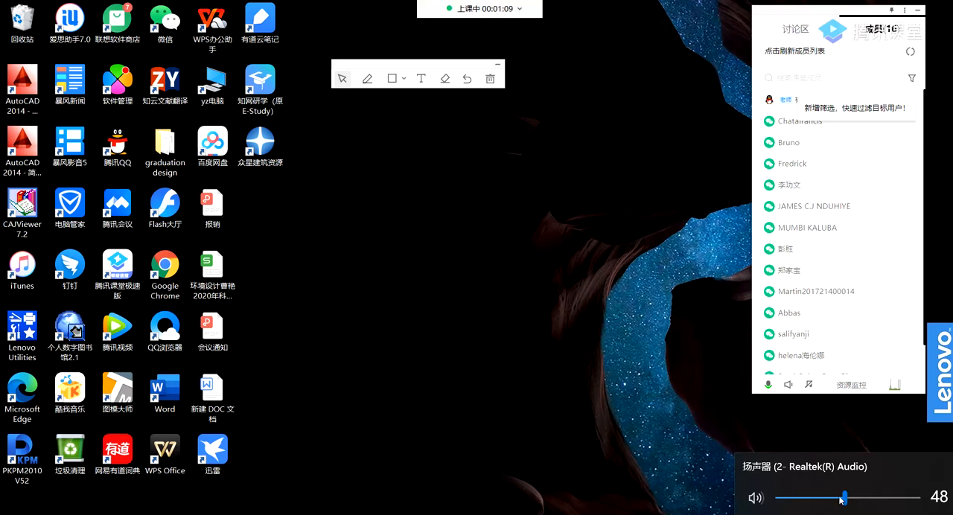
{"action": "left_click", "coordinate": [740, 445]}
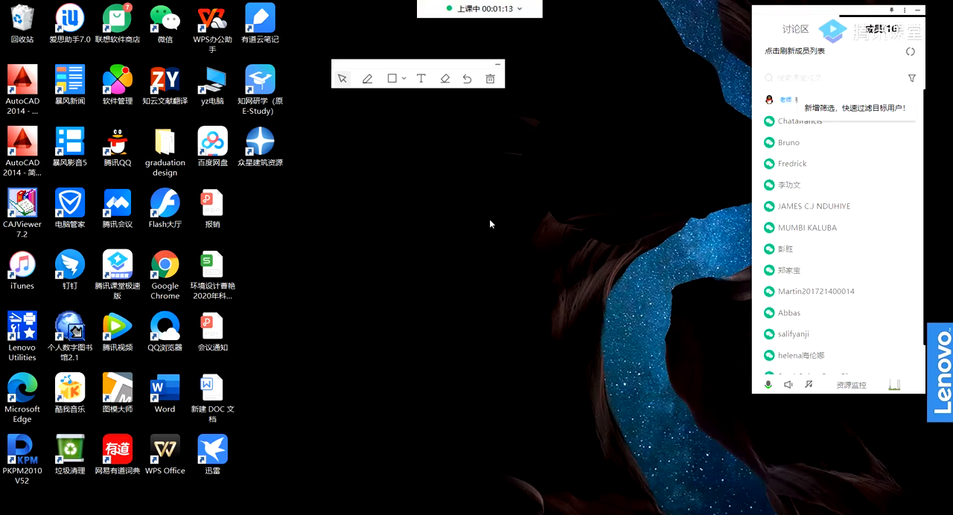
Start a sign-in for all class members with a duration of 60s.
{"action": "mouse_move", "coordinate": [484, 13]}
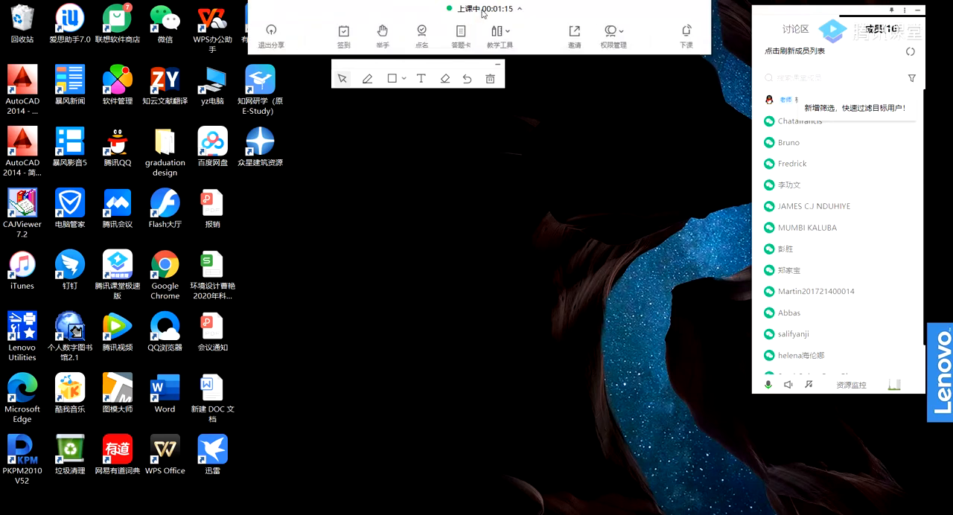
{"action": "left_click", "coordinate": [344, 33]}
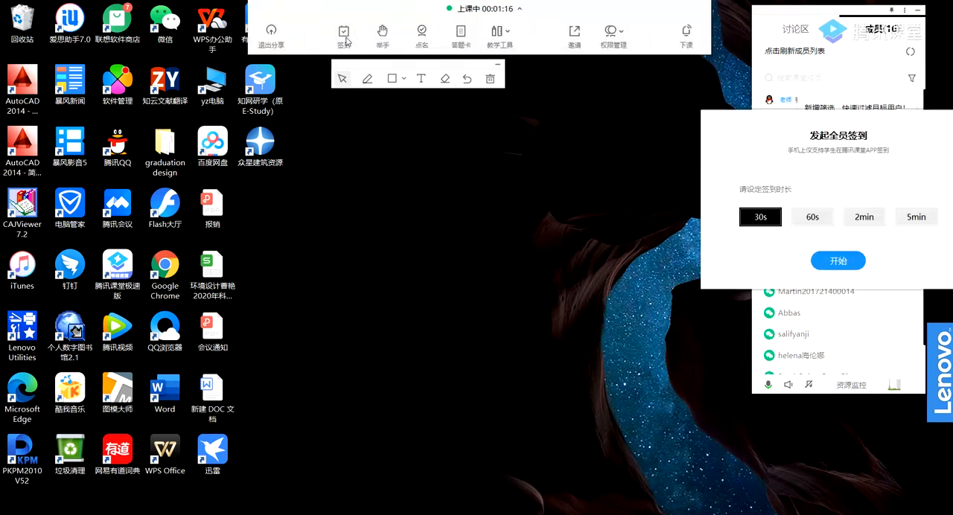
{"action": "left_click", "coordinate": [810, 220]}
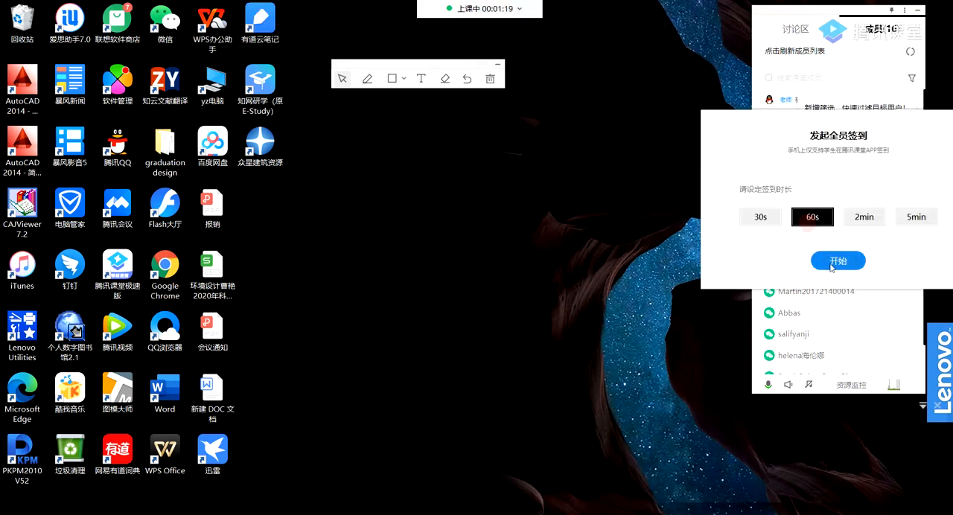
{"action": "left_click", "coordinate": [827, 264]}
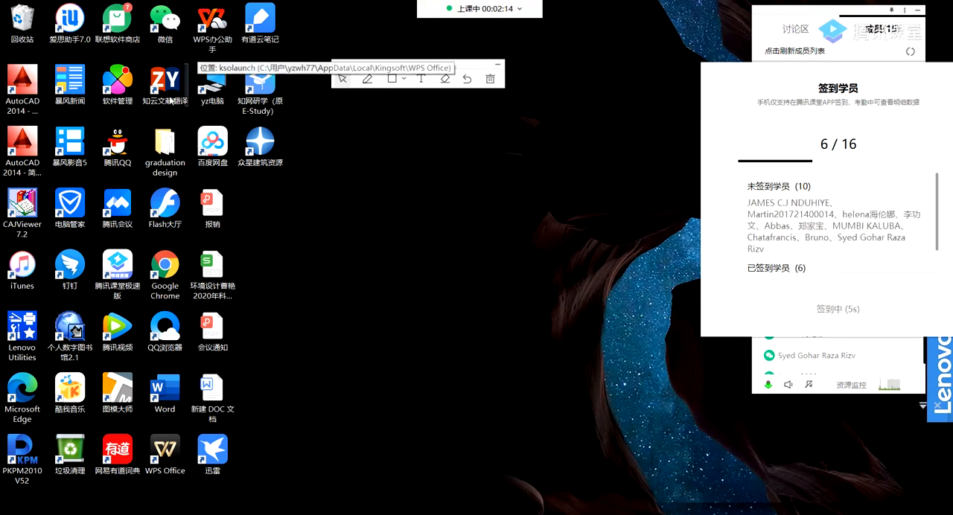
Move the PKPM2010 V52 shortcut to the middle of the desktop and launch PKPM from it.
{"action": "left_click", "coordinate": [22, 462]}
{"action": "left_click_drag", "start_coordinate": [22, 462], "coordinate": [448, 277]}
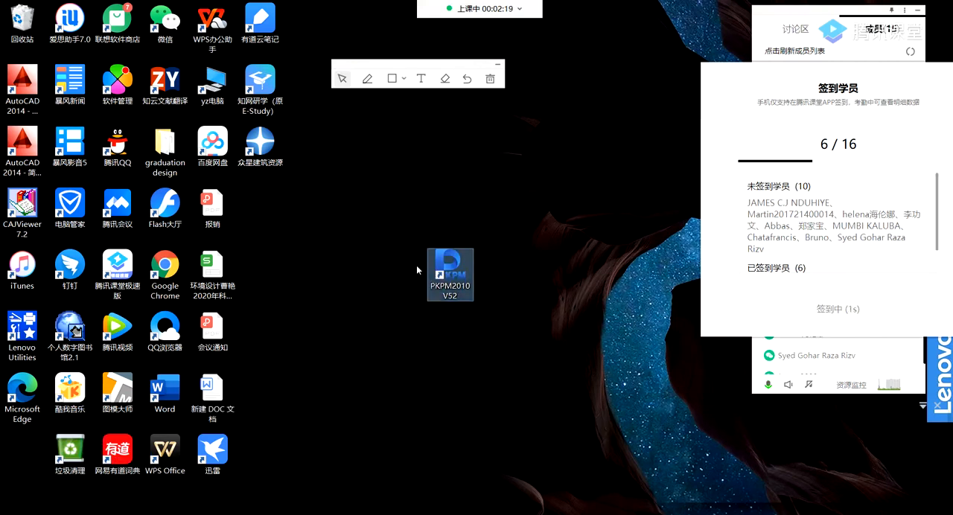
{"action": "double_click", "coordinate": [454, 276]}
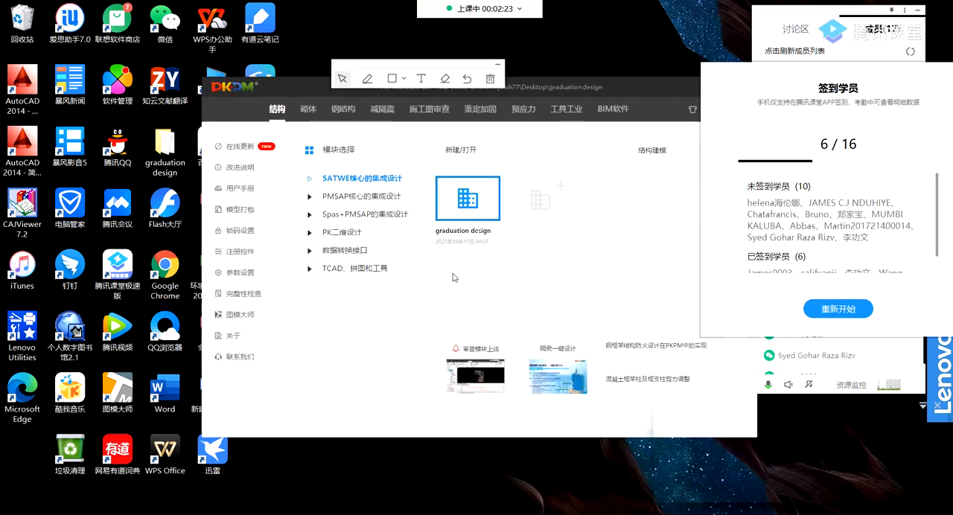
Dismiss the class sign-in dialog without starting another sign-in round.
{"action": "left_click", "coordinate": [824, 318]}
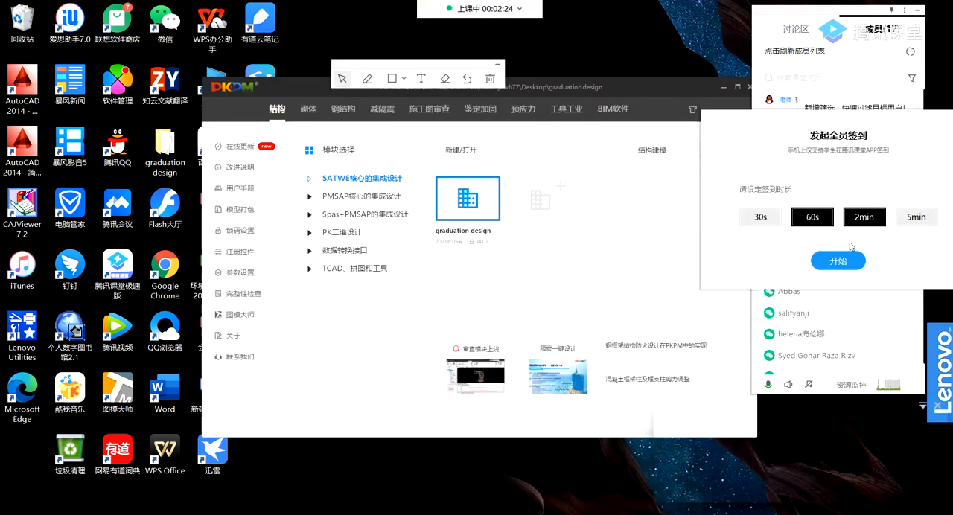
{"action": "left_click_drag", "start_coordinate": [856, 123], "coordinate": [692, 176]}
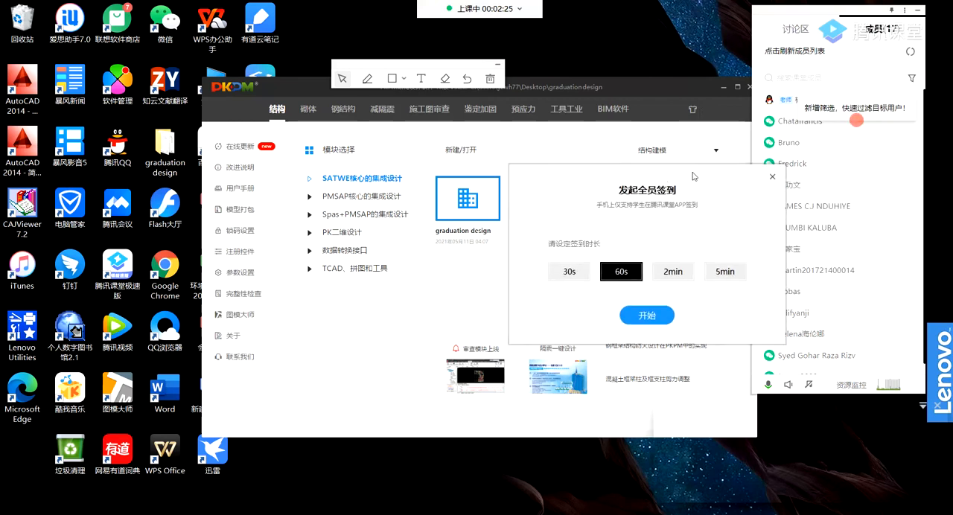
{"action": "left_click", "coordinate": [772, 176]}
Reposition the PKPM window and the annotation toolbar so they do not overlap, and minimize the class member list.
{"action": "left_click_drag", "start_coordinate": [606, 85], "coordinate": [526, 97]}
{"action": "mouse_move", "coordinate": [457, 66]}
{"action": "left_mouse_down"}
{"action": "mouse_move", "coordinate": [545, 30]}
{"action": "mouse_move", "coordinate": [692, 4]}
{"action": "mouse_move", "coordinate": [695, 13]}
{"action": "left_mouse_up"}
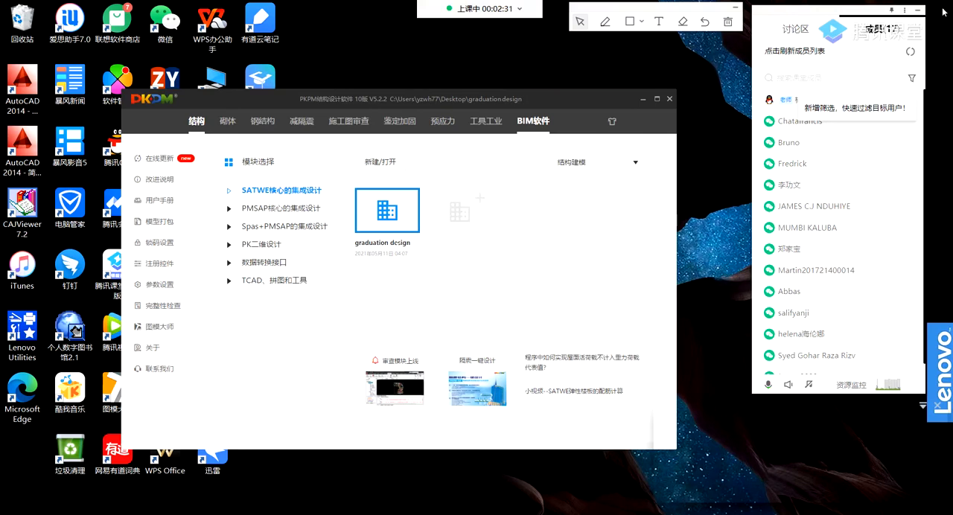
{"action": "left_click", "coordinate": [917, 11]}
{"action": "left_click_drag", "start_coordinate": [541, 99], "coordinate": [593, 93]}
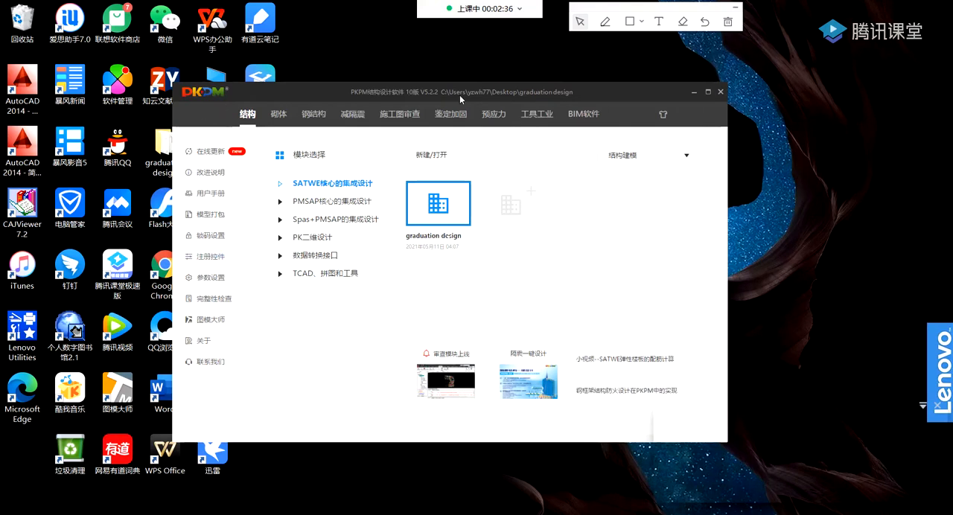
Examine which design modules the categories 砌体 through 工具工业 offer, ending back on the 结构 category.
{"action": "left_click", "coordinate": [277, 117]}
{"action": "left_click", "coordinate": [313, 116]}
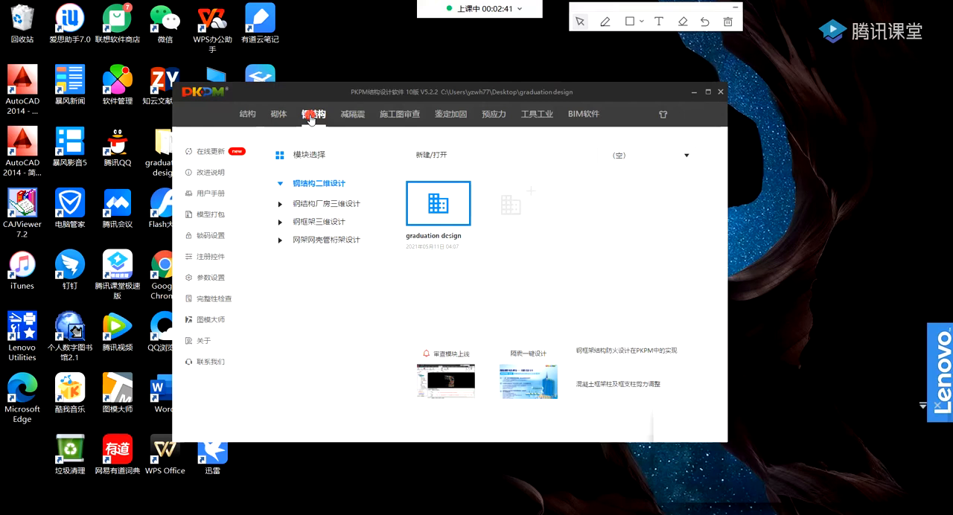
{"action": "left_click", "coordinate": [352, 115]}
{"action": "left_click", "coordinate": [388, 118]}
{"action": "left_click", "coordinate": [450, 115]}
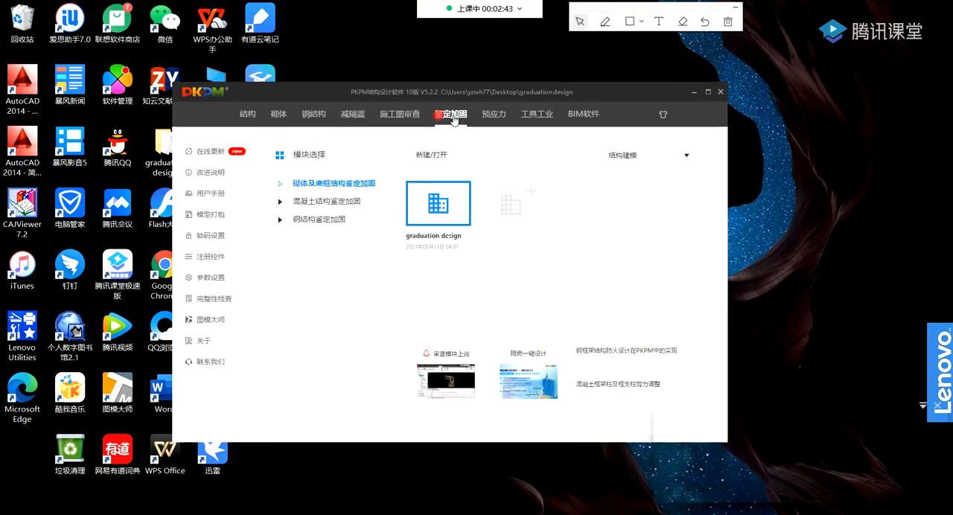
{"action": "left_click", "coordinate": [494, 115]}
{"action": "left_click", "coordinate": [534, 117]}
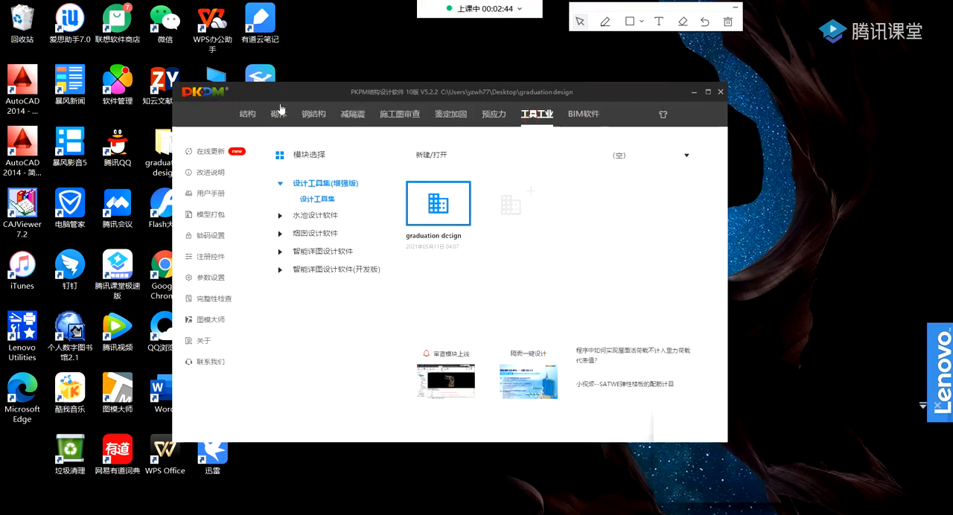
{"action": "left_click", "coordinate": [249, 114]}
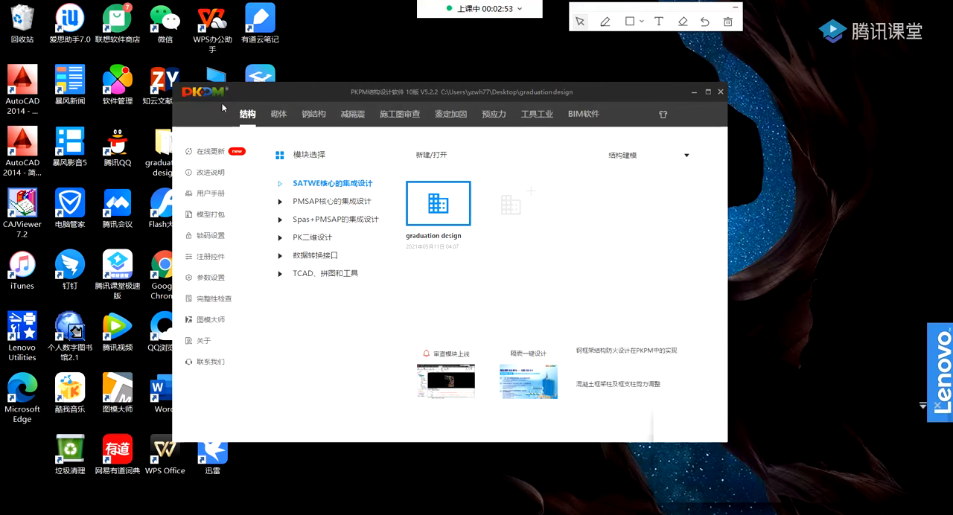
{"action": "left_click", "coordinate": [272, 113]}
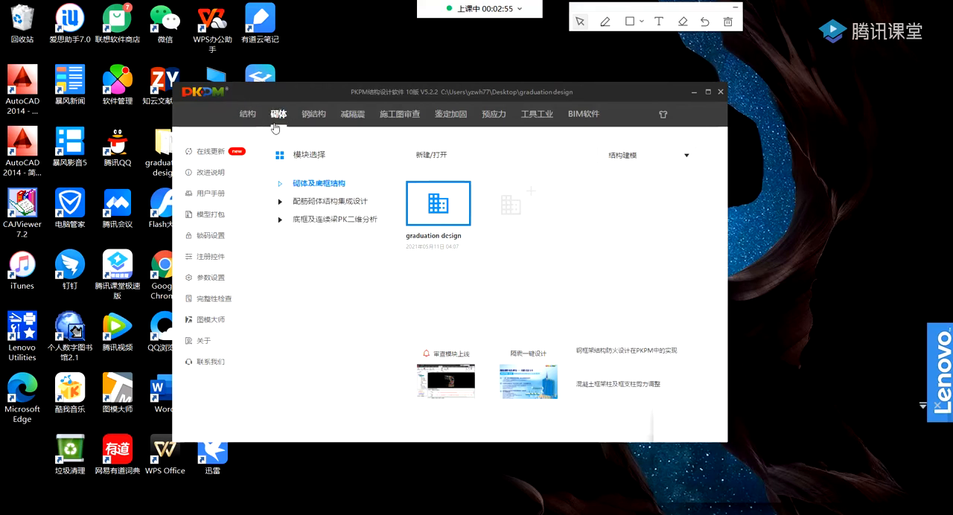
{"action": "left_click", "coordinate": [313, 117]}
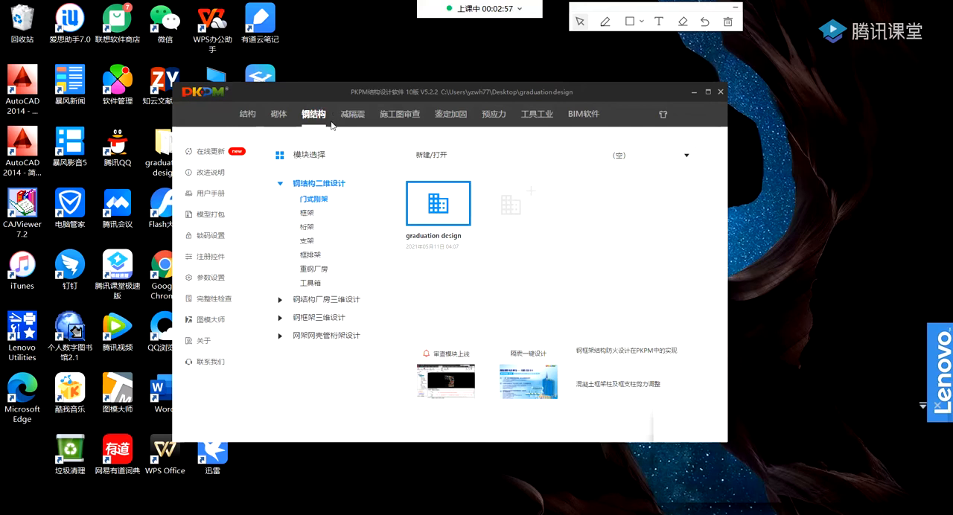
{"action": "left_click", "coordinate": [247, 114]}
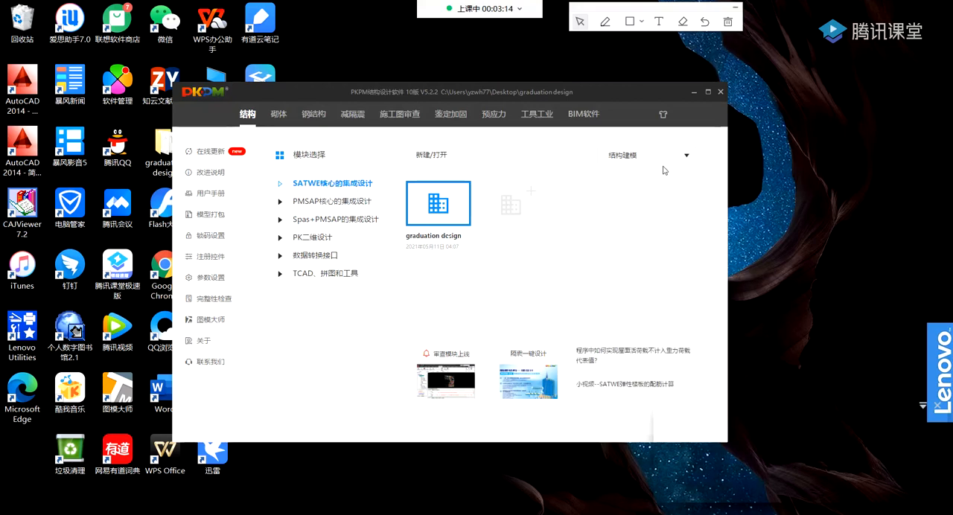
Maximize the PKPM window and choose 结构建模 as the function for the SATWE integrated design module.
{"action": "left_click", "coordinate": [685, 157]}
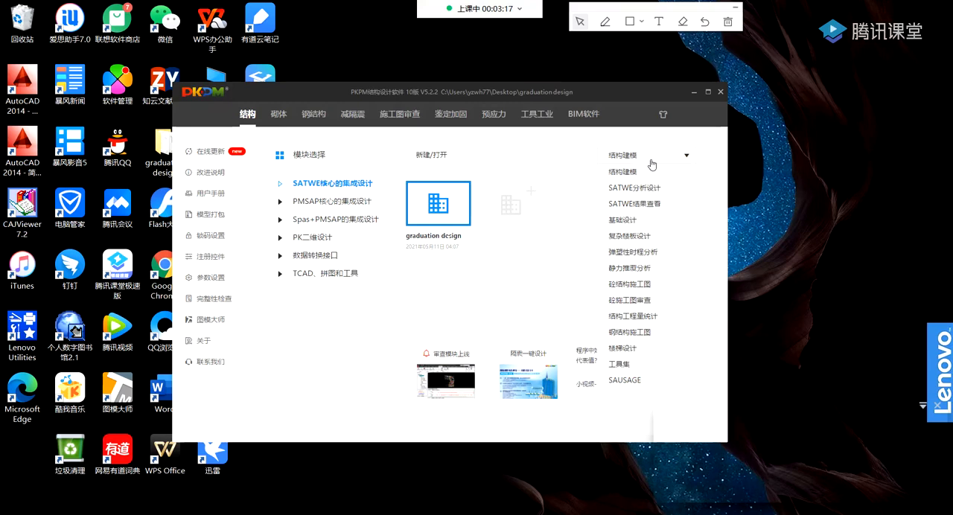
{"action": "left_click", "coordinate": [685, 158]}
{"action": "left_click", "coordinate": [685, 158]}
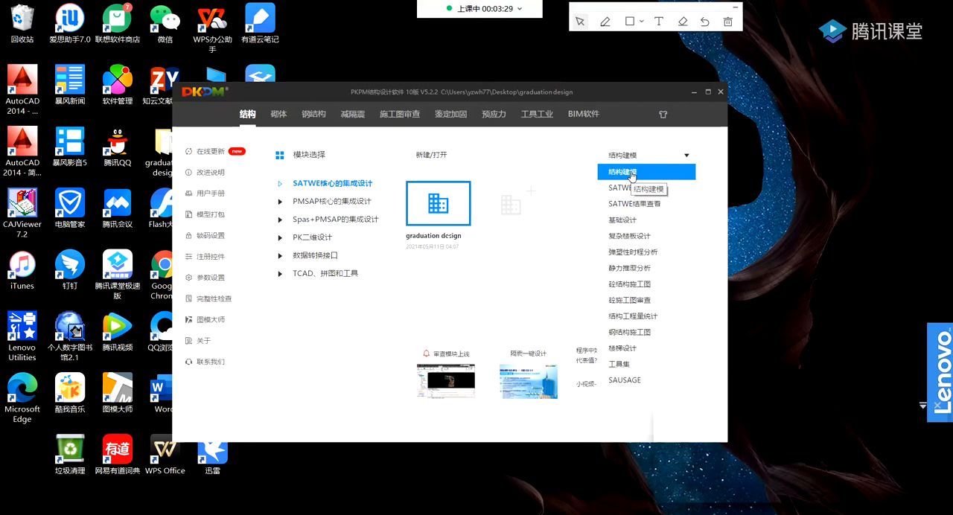
{"action": "left_click", "coordinate": [708, 92]}
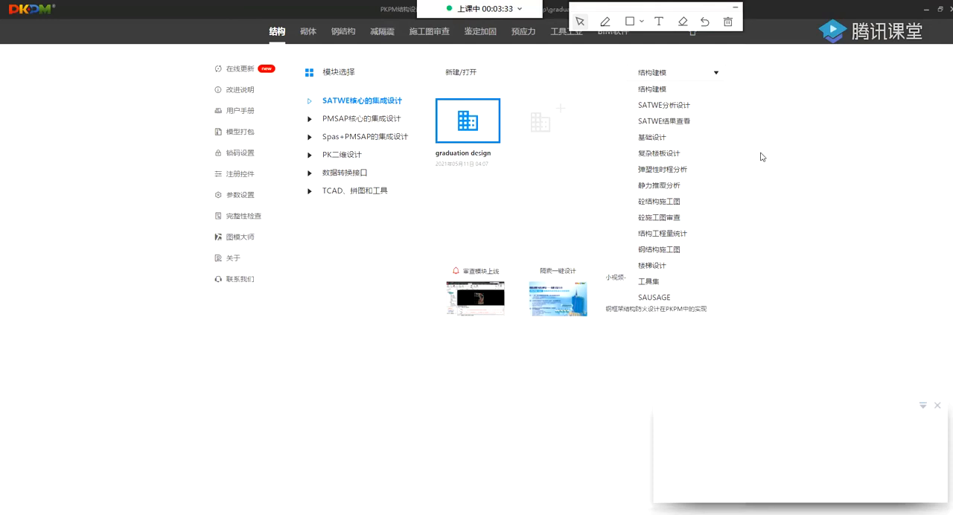
{"action": "left_click", "coordinate": [714, 75]}
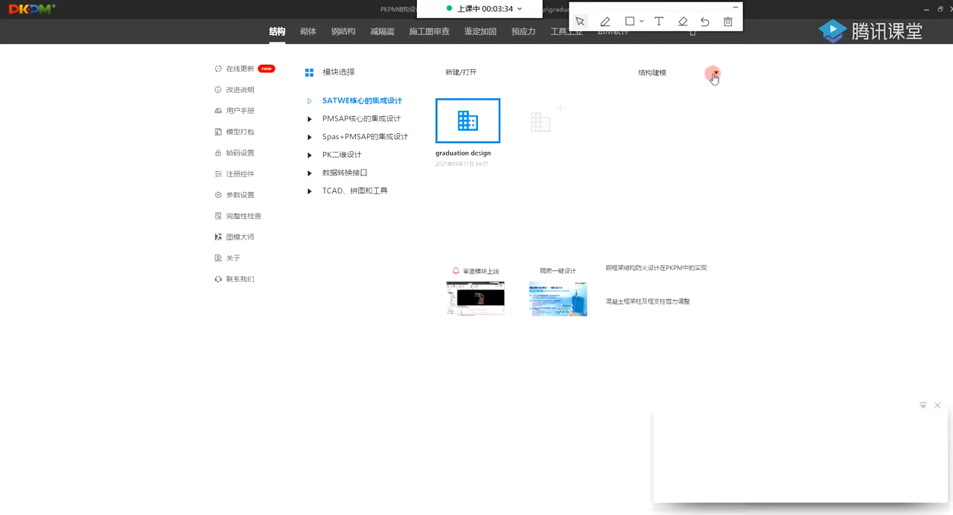
{"action": "left_click", "coordinate": [715, 76]}
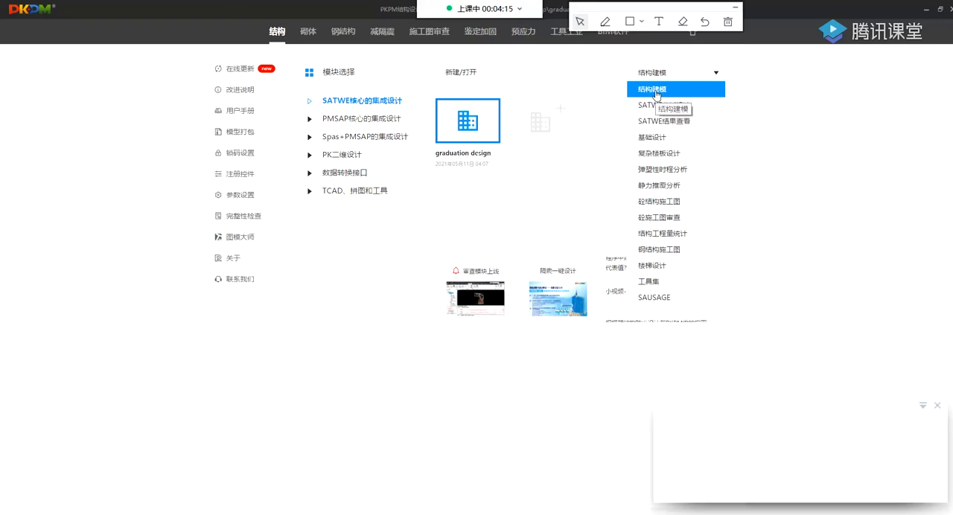
{"action": "left_click", "coordinate": [655, 90]}
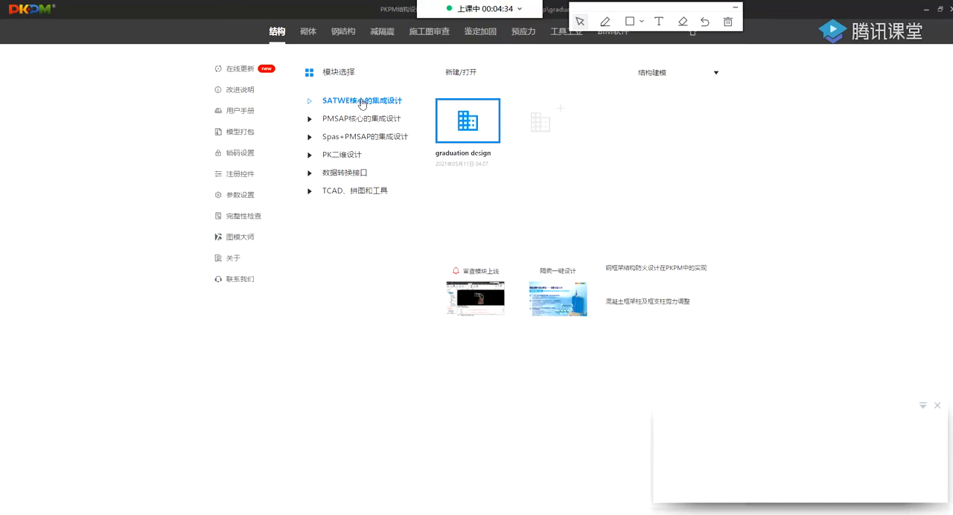
{"action": "left_click", "coordinate": [458, 74]}
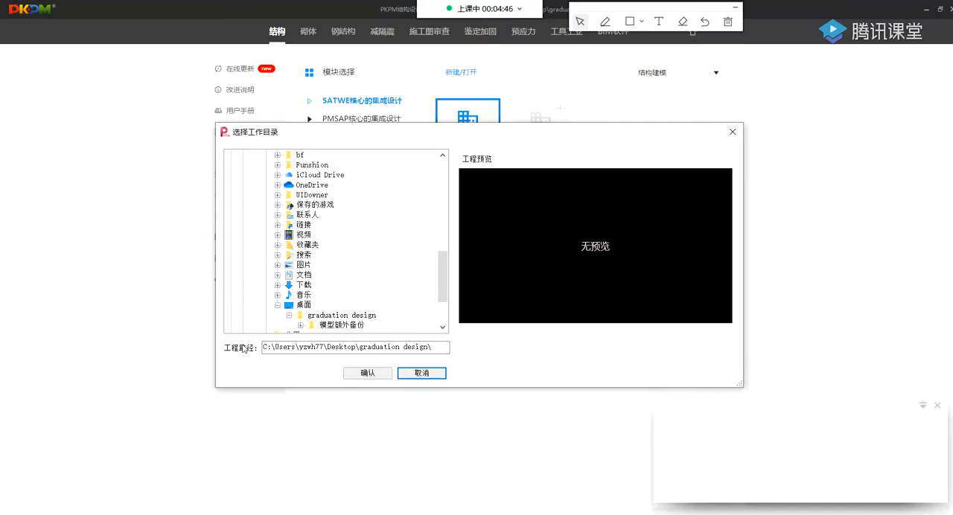
{"action": "scroll", "coordinate": [446, 311], "scroll_direction": "up", "scroll_amount": 10}
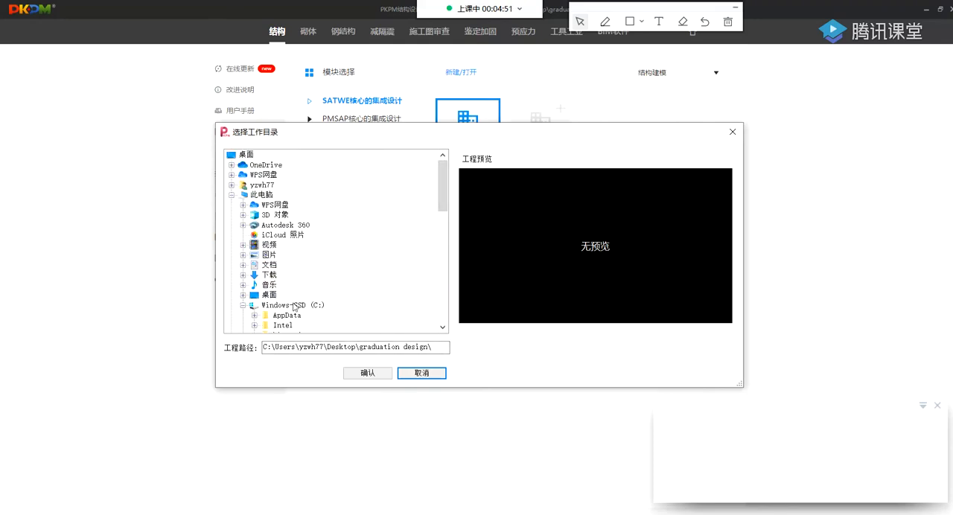
{"action": "double_click", "coordinate": [245, 155]}
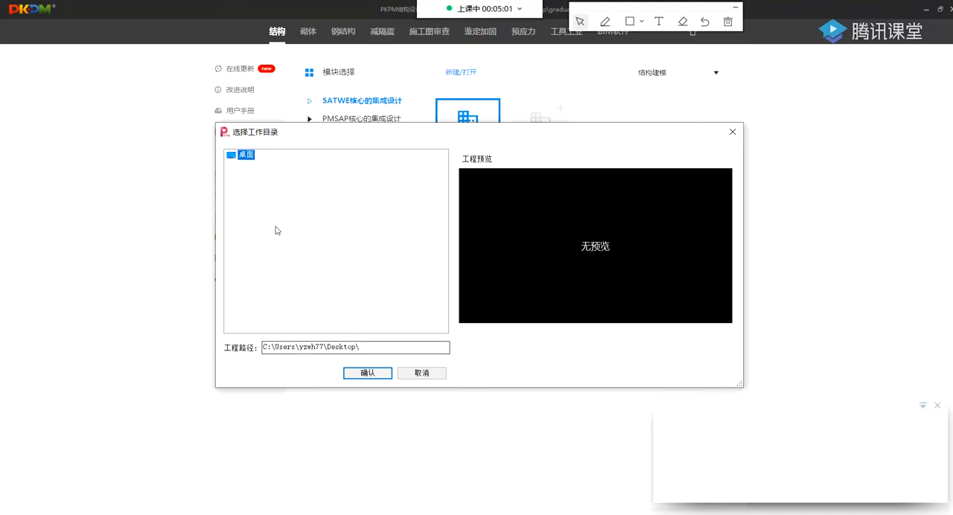
{"action": "left_click", "coordinate": [730, 132]}
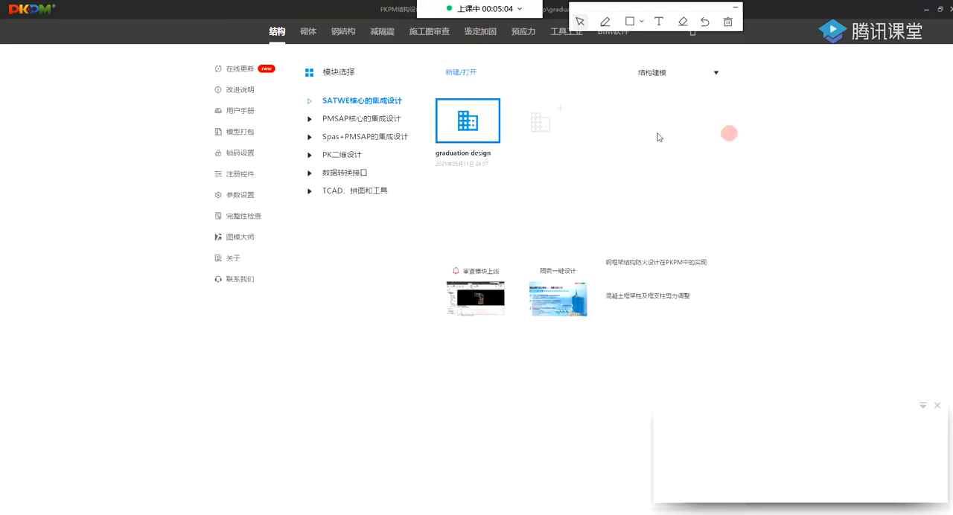
Restore the PKPM window to a smaller size, move it aside and create a new folder on the desktop.
{"action": "left_click", "coordinate": [937, 14]}
{"action": "left_click_drag", "start_coordinate": [513, 112], "coordinate": [691, 115]}
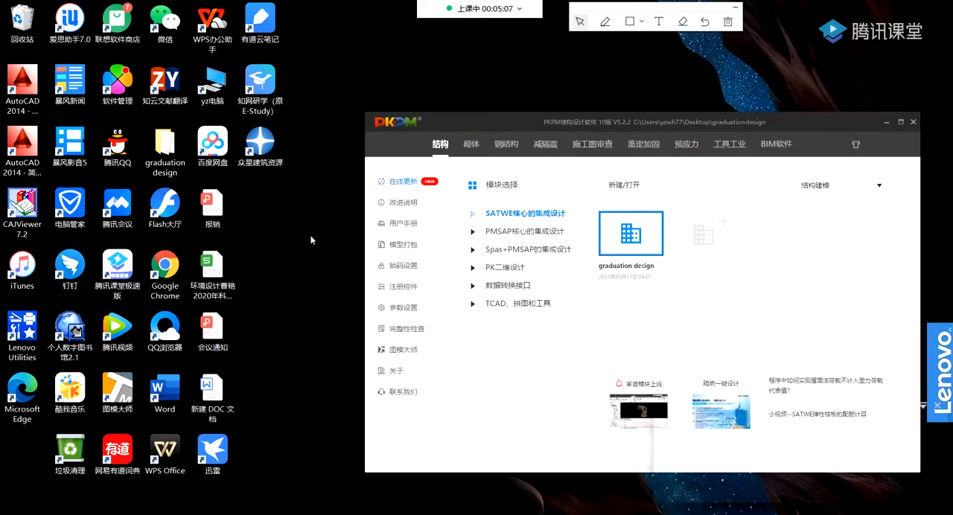
{"action": "right_click", "coordinate": [292, 250]}
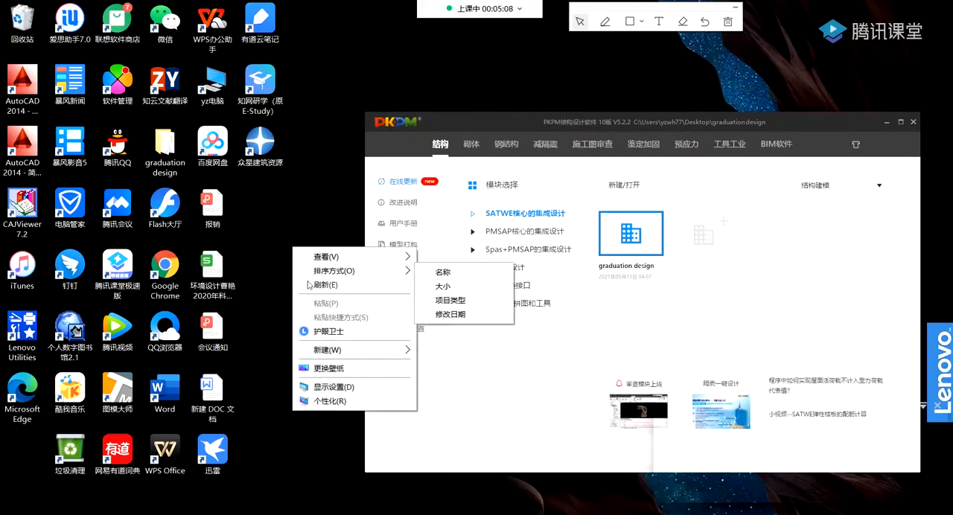
{"action": "mouse_move", "coordinate": [349, 349]}
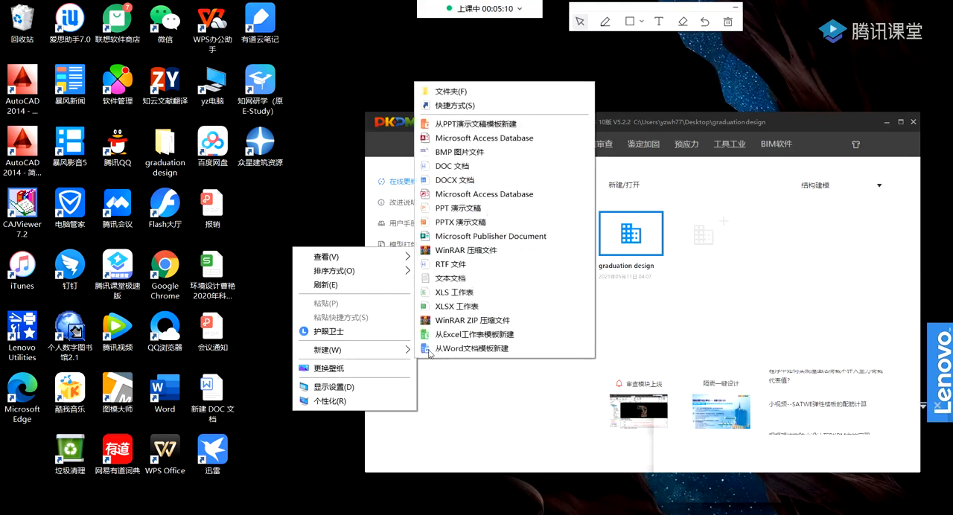
{"action": "left_click", "coordinate": [451, 92]}
Replace the new desktop folder's default name with GRADUATION DESIGN.
{"action": "right_click", "coordinate": [311, 286]}
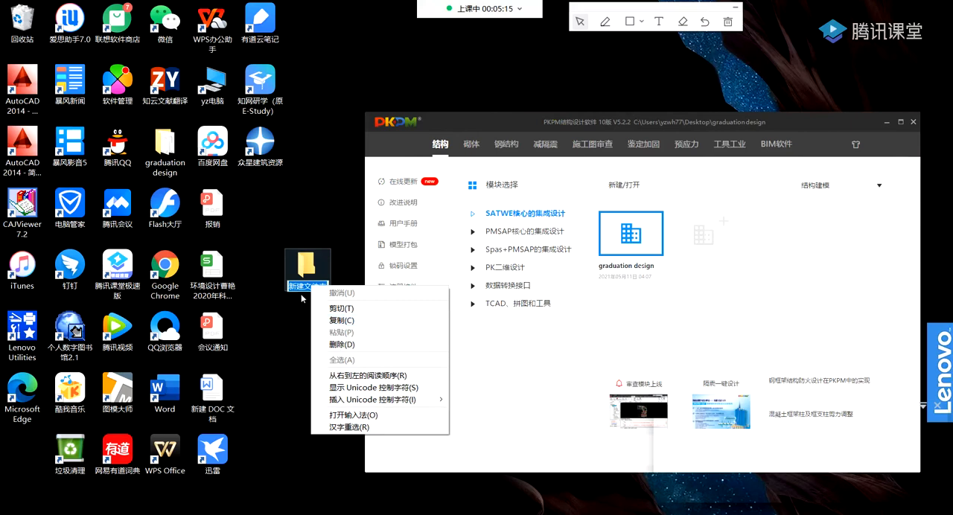
{"action": "left_click", "coordinate": [305, 288]}
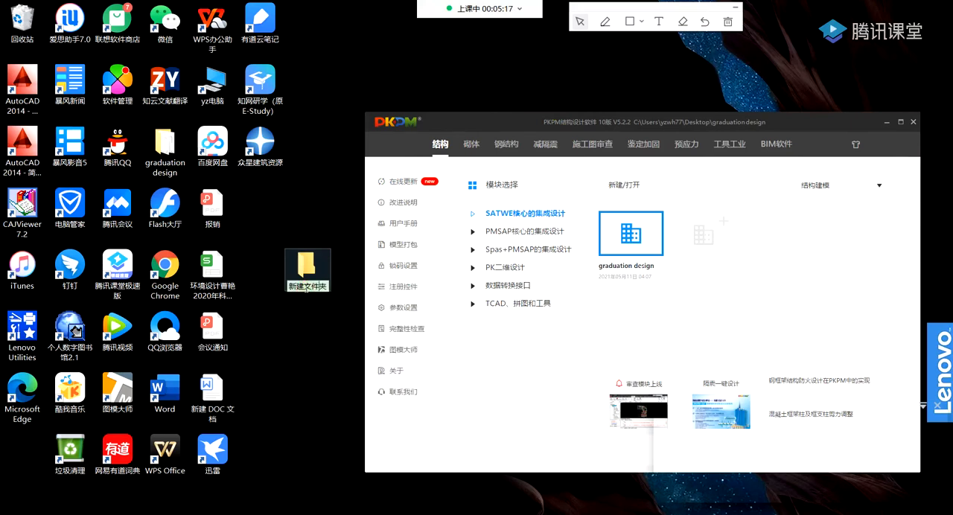
{"action": "key", "text": "BackSpace"}
{"action": "key", "text": "BackSpace"}
{"action": "key", "text": "BackSpace"}
{"action": "key", "text": "BackSpace"}
{"action": "key", "text": "BackSpace"}
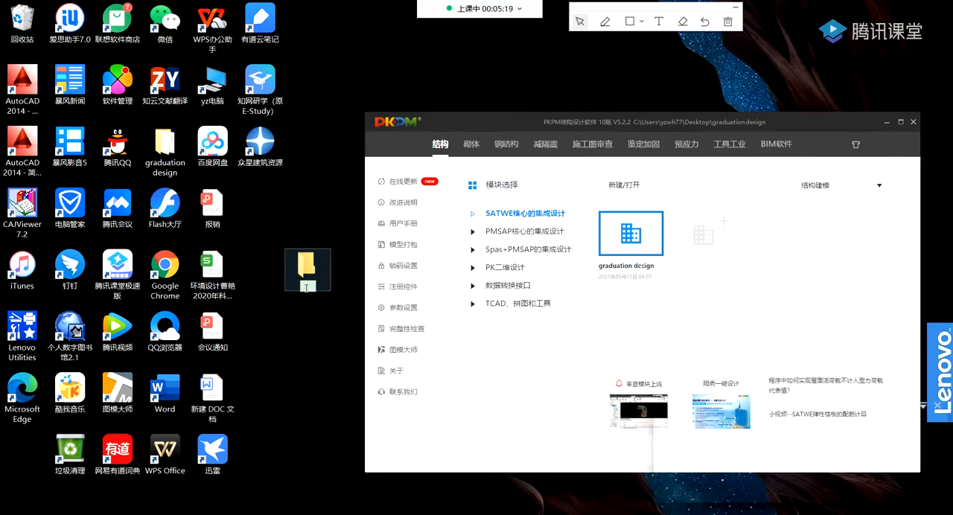
{"action": "type", "text": "GRADUATION D"}
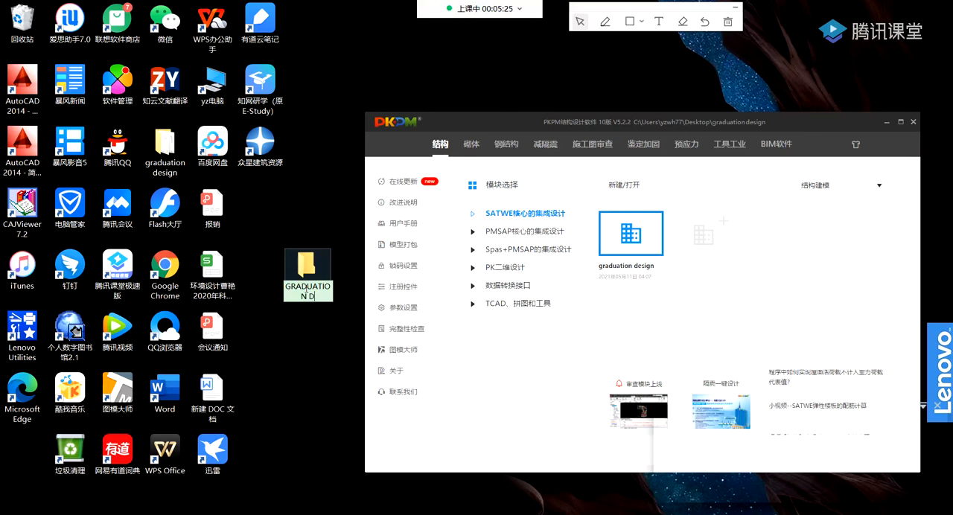
{"action": "type", "text": "ESIGN"}
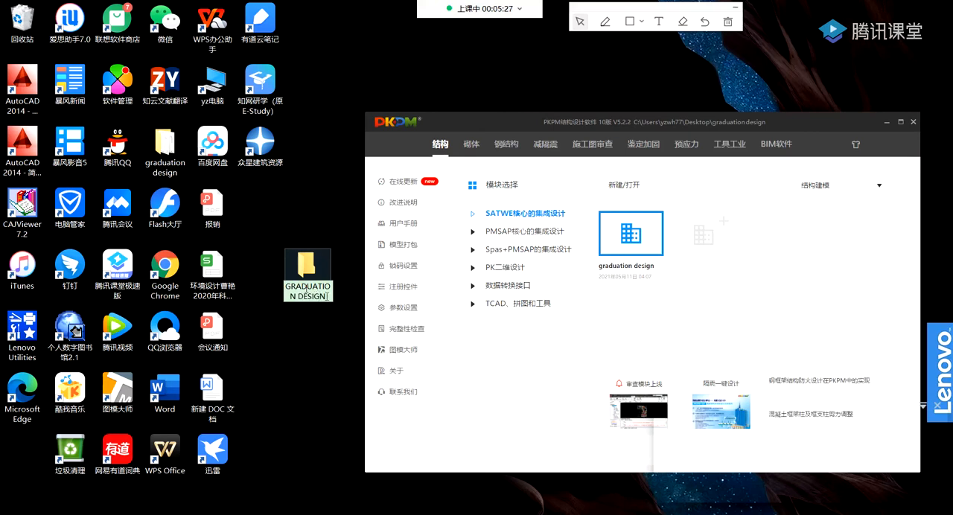
Confirm the folder name, merging it into the existing graduation design folder, and move that folder to a free area of the desktop.
{"action": "key", "text": "Return"}
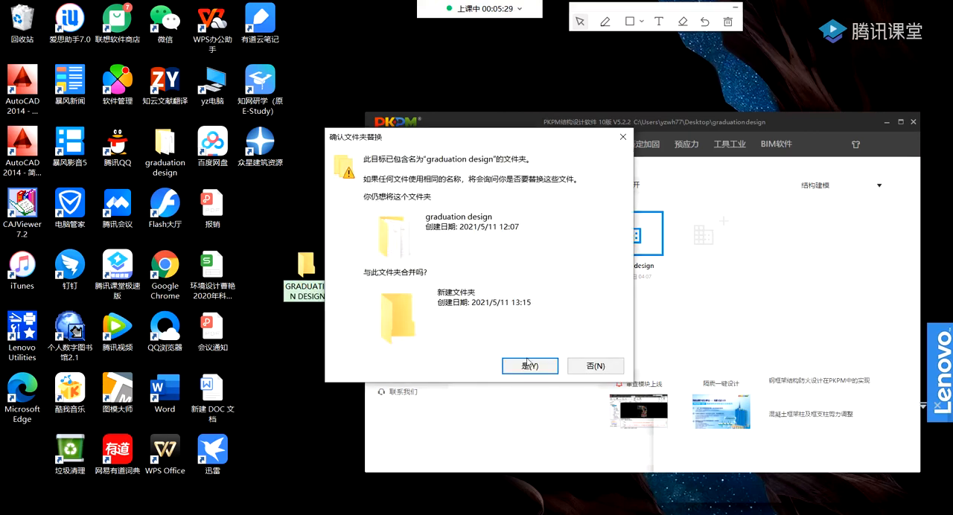
{"action": "left_click", "coordinate": [529, 364]}
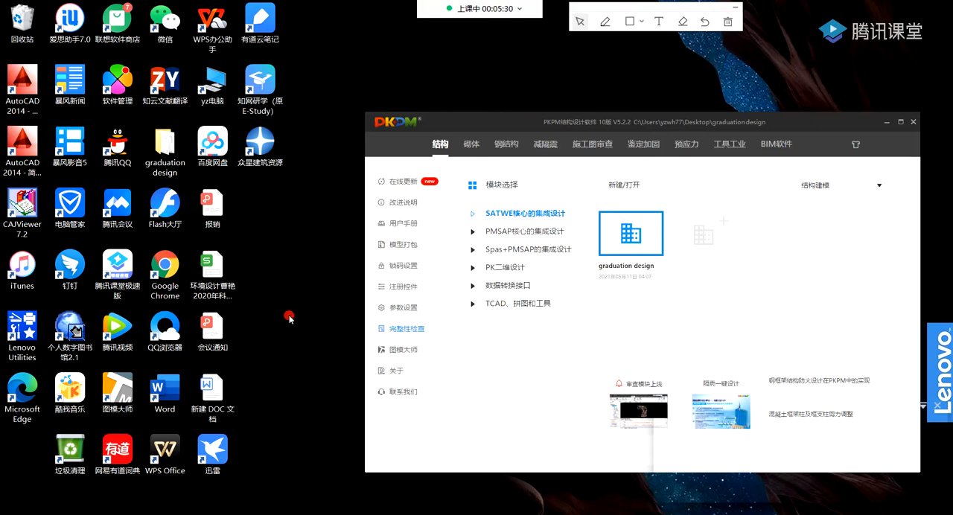
{"action": "left_click_drag", "start_coordinate": [166, 162], "coordinate": [308, 222]}
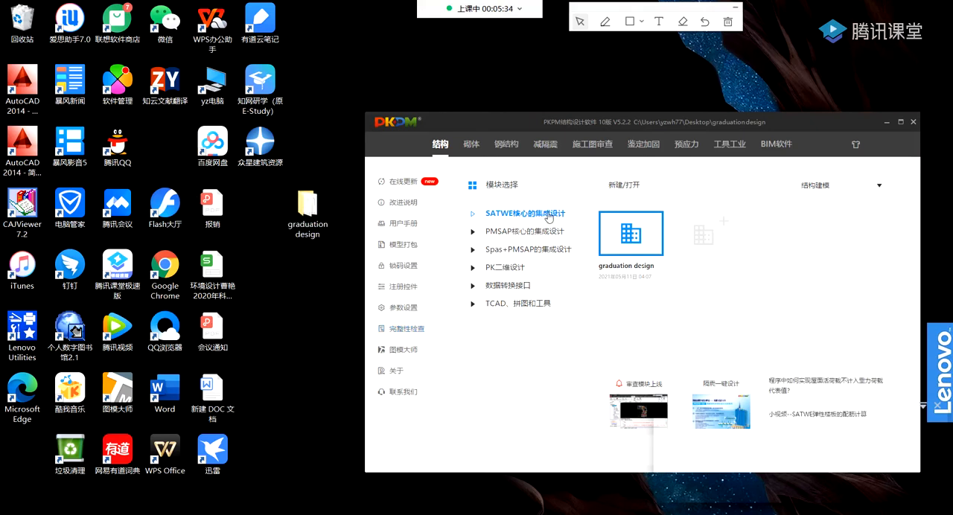
Maximize the PKPM window and set the desktop folder graduation design as the project's working directory.
{"action": "left_click", "coordinate": [900, 123]}
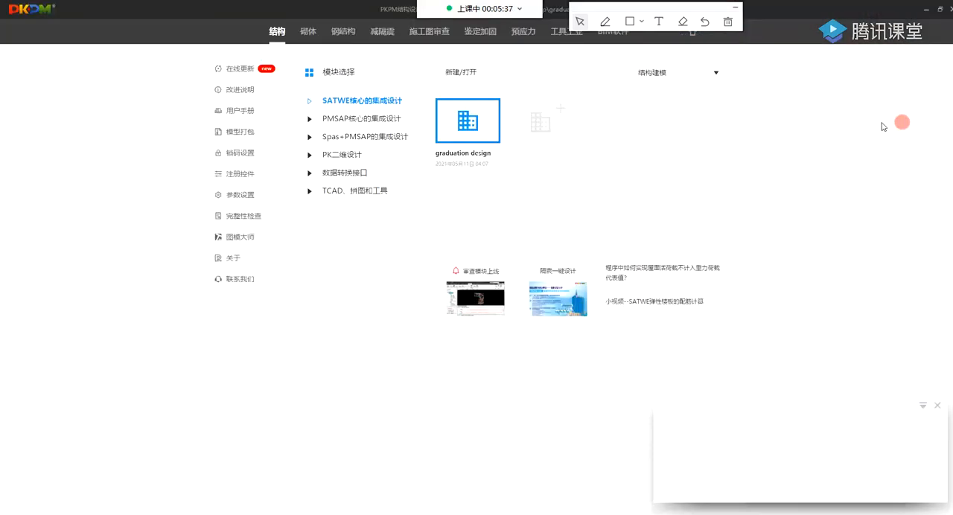
{"action": "left_click", "coordinate": [473, 74]}
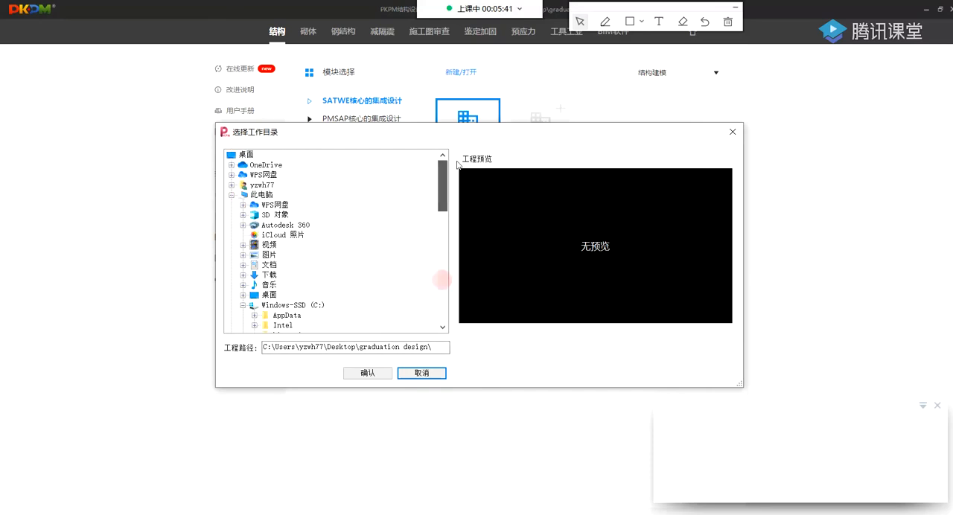
{"action": "double_click", "coordinate": [243, 155]}
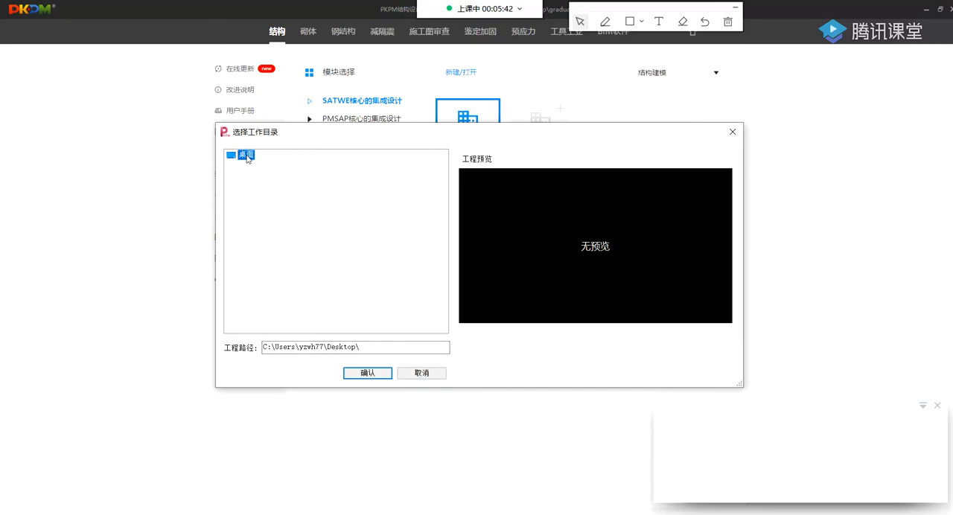
{"action": "double_click", "coordinate": [245, 155]}
{"action": "left_click", "coordinate": [265, 245]}
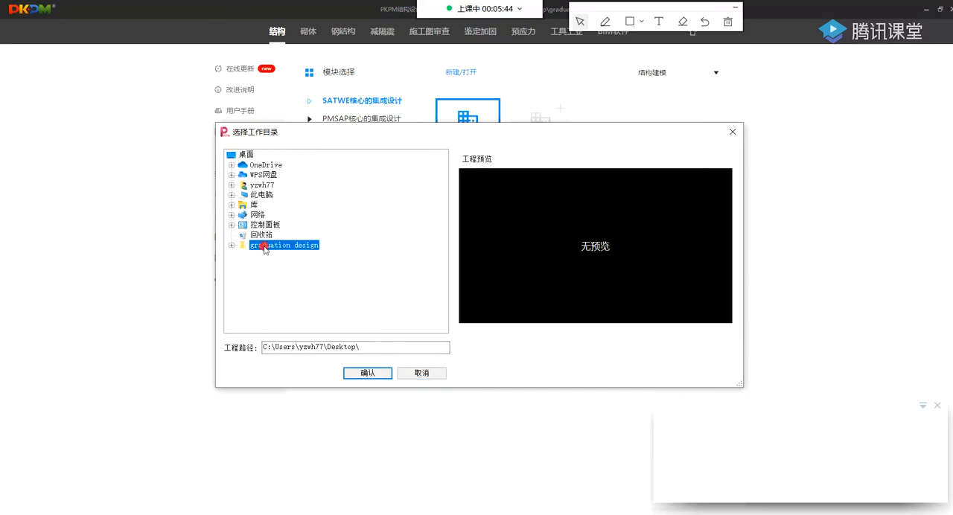
{"action": "double_click", "coordinate": [264, 246]}
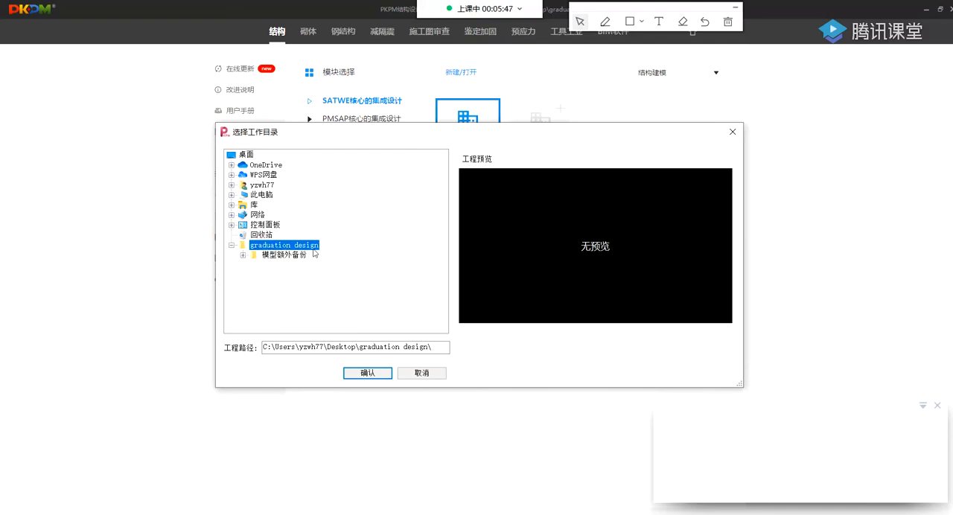
{"action": "left_click", "coordinate": [367, 374]}
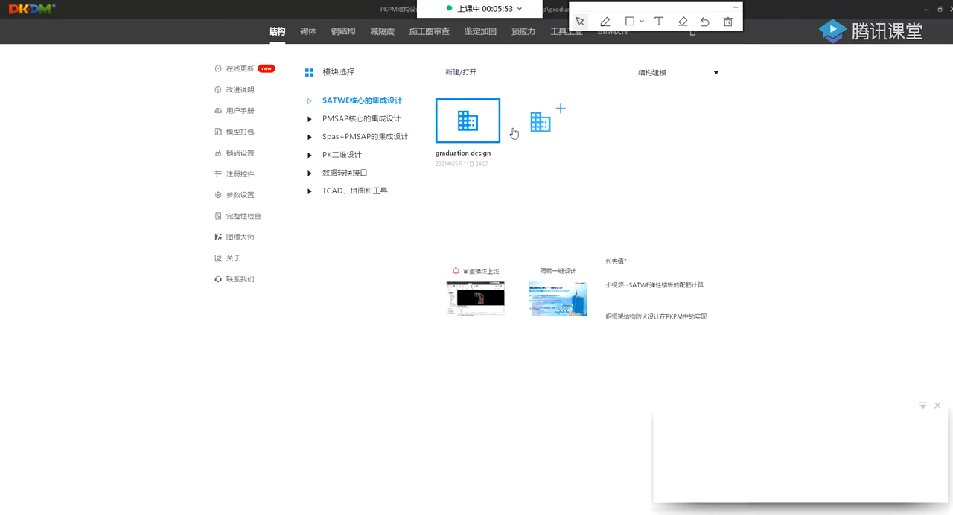
Open the graduation design project in structural modelling and accept yyy as the PM project name.
{"action": "double_click", "coordinate": [464, 125]}
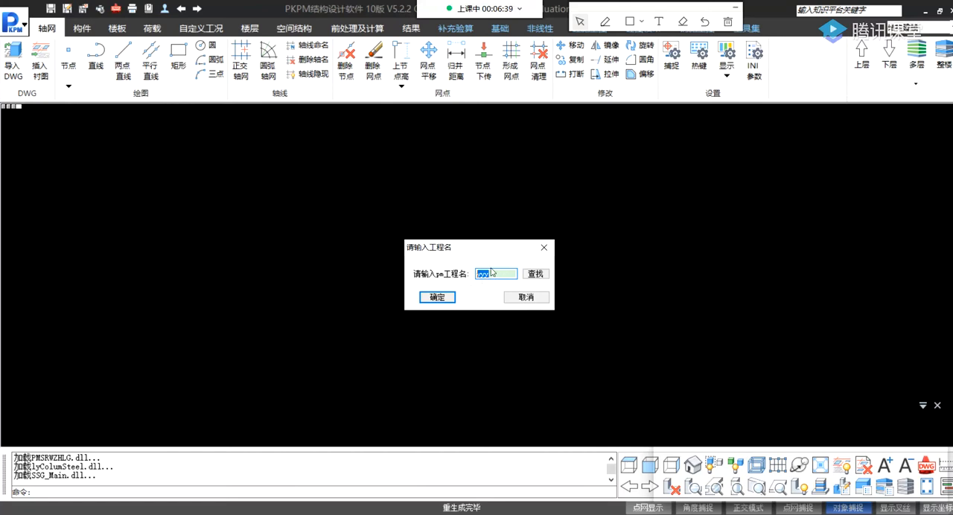
{"action": "double_click", "coordinate": [492, 275]}
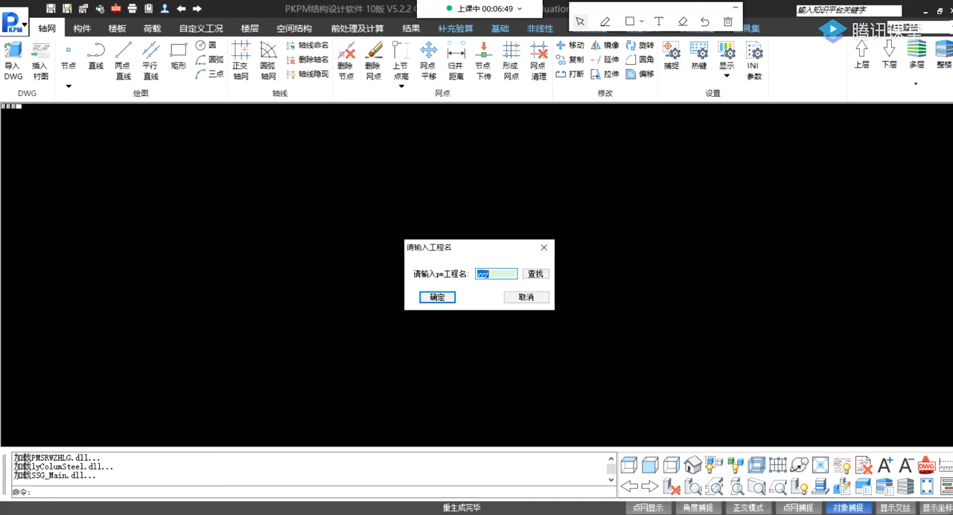
{"action": "left_click", "coordinate": [499, 273]}
{"action": "left_click", "coordinate": [441, 297]}
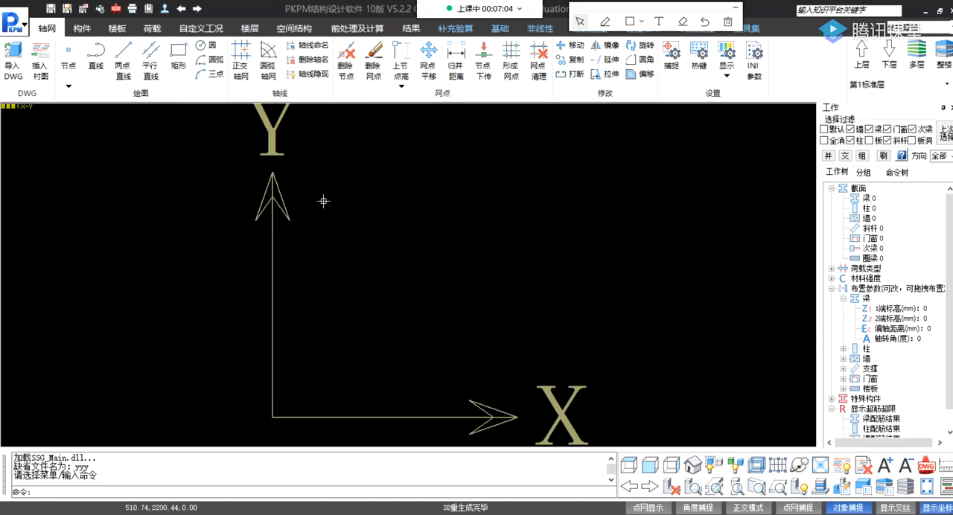
Examine the modelling commands offered under 轴网, 构件, 楼板 and 荷载, ending back on the 轴网 drawing commands.
{"action": "scroll", "coordinate": [382, 251], "scroll_direction": "down", "scroll_amount": 3}
{"action": "middle_click_drag", "start_coordinate": [375, 265], "coordinate": [263, 303]}
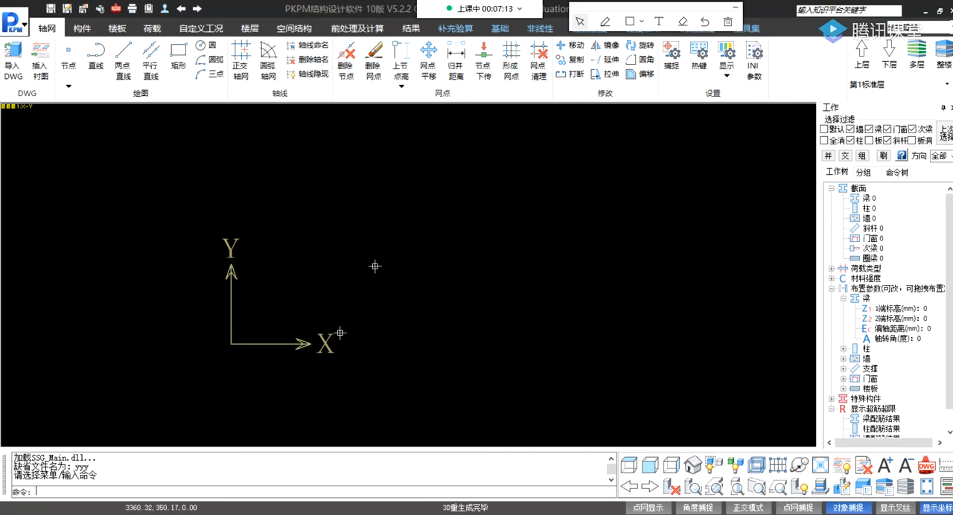
{"action": "scroll", "coordinate": [222, 202], "scroll_direction": "down", "scroll_amount": 1}
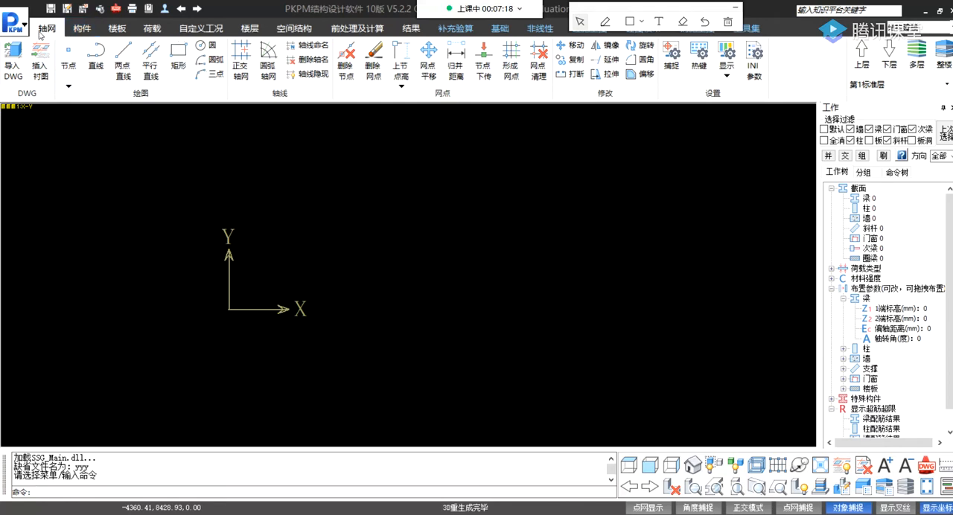
{"action": "left_click", "coordinate": [84, 33]}
{"action": "left_click", "coordinate": [117, 28]}
{"action": "left_click", "coordinate": [82, 28]}
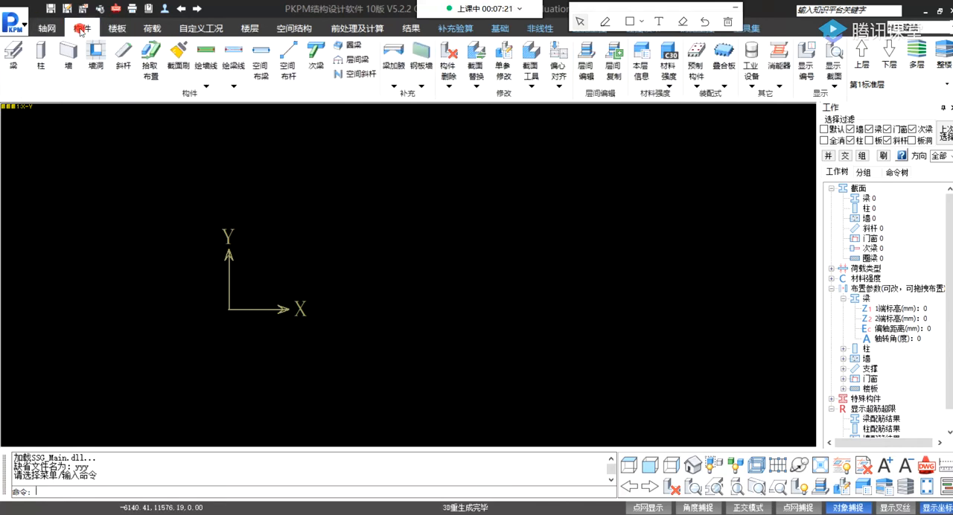
{"action": "left_click", "coordinate": [48, 30]}
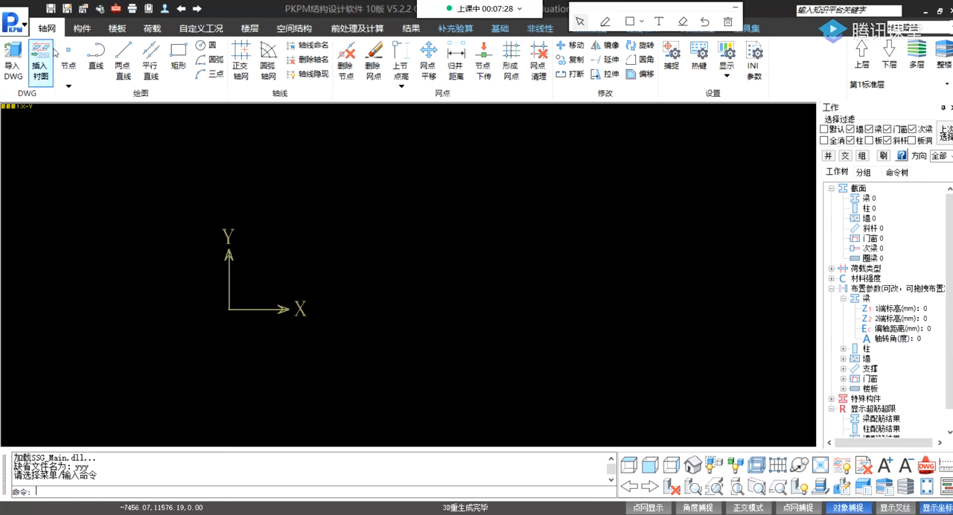
{"action": "left_click", "coordinate": [84, 28]}
{"action": "left_click", "coordinate": [117, 28]}
{"action": "left_click", "coordinate": [149, 29]}
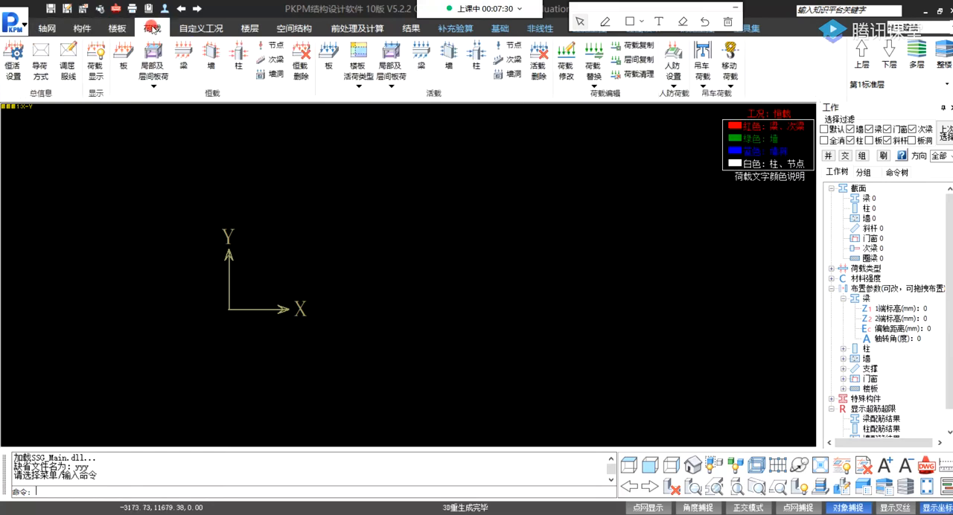
{"action": "left_click", "coordinate": [47, 28]}
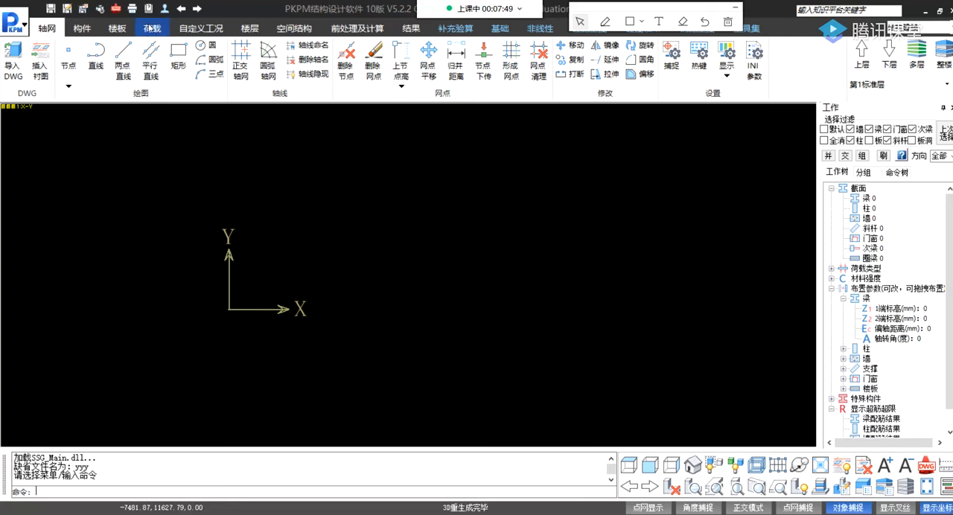
{"action": "left_click", "coordinate": [83, 30]}
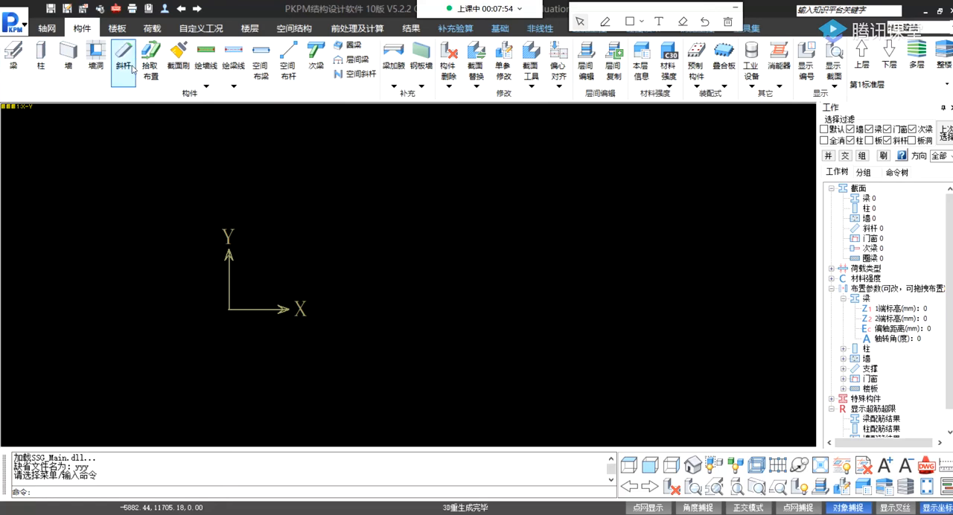
{"action": "left_click", "coordinate": [125, 32]}
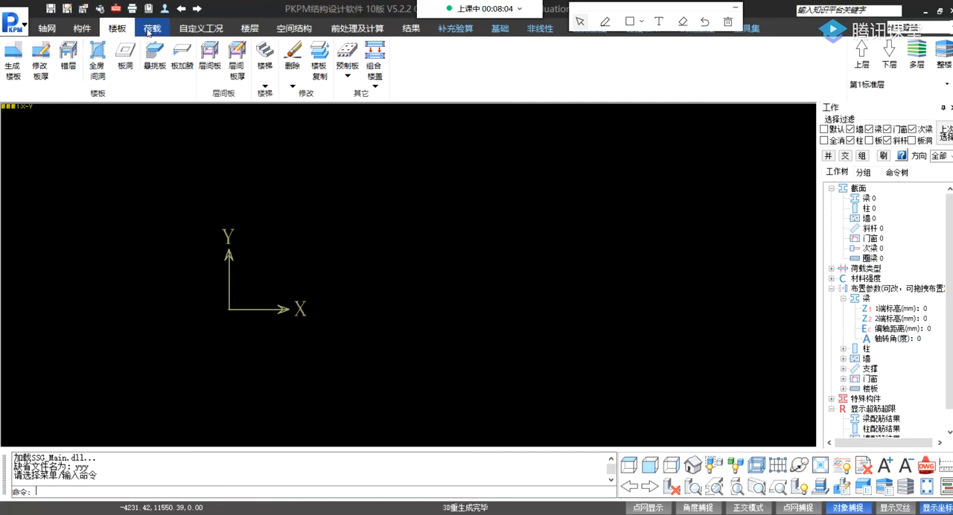
{"action": "left_click", "coordinate": [142, 28]}
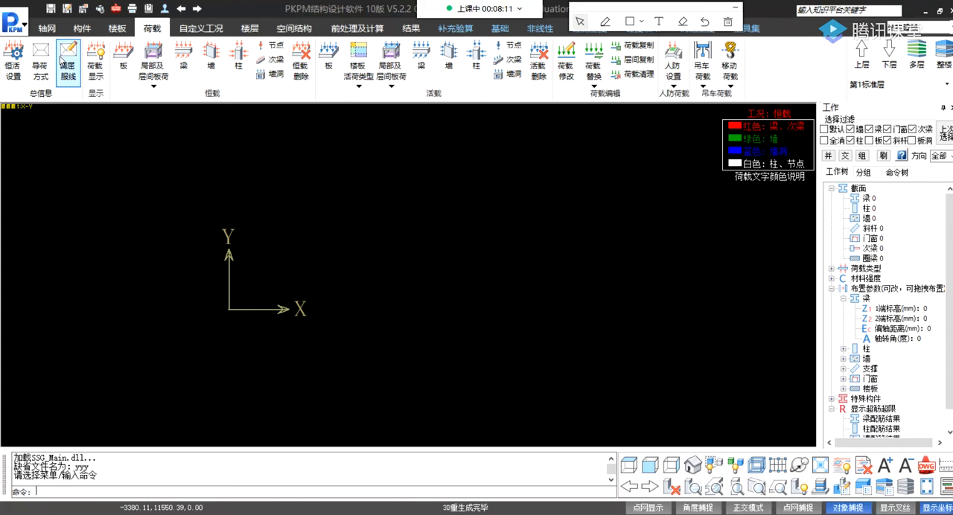
{"action": "left_click", "coordinate": [55, 31]}
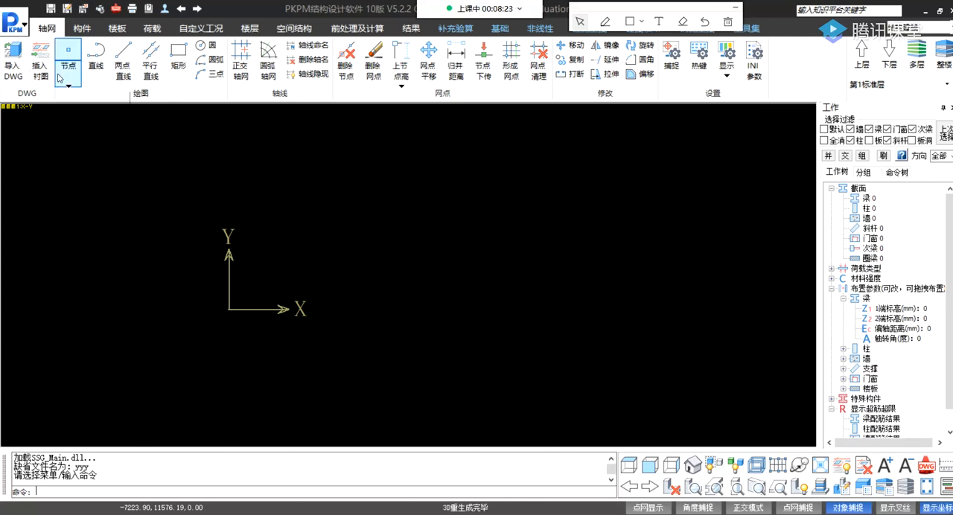
{"action": "mouse_move", "coordinate": [71, 61]}
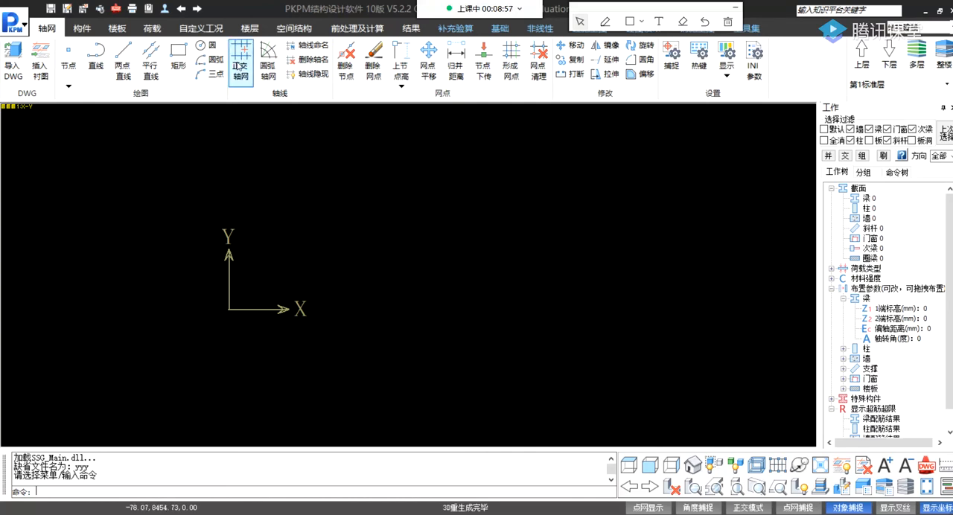
Start an orthogonal axis grid (正交轴网) and clear the existing 下开间 and 左进深 spacings.
{"action": "left_click", "coordinate": [241, 57]}
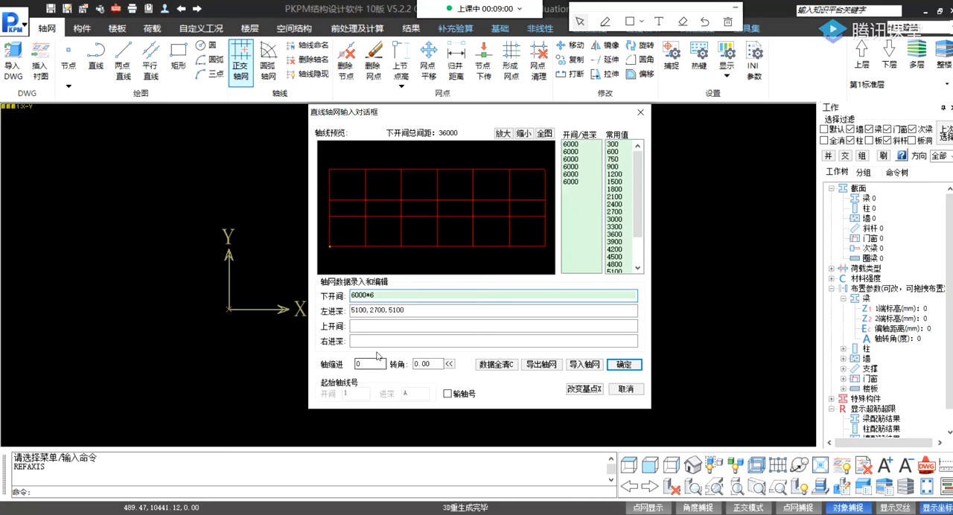
{"action": "left_click_drag", "start_coordinate": [423, 112], "coordinate": [354, 117]}
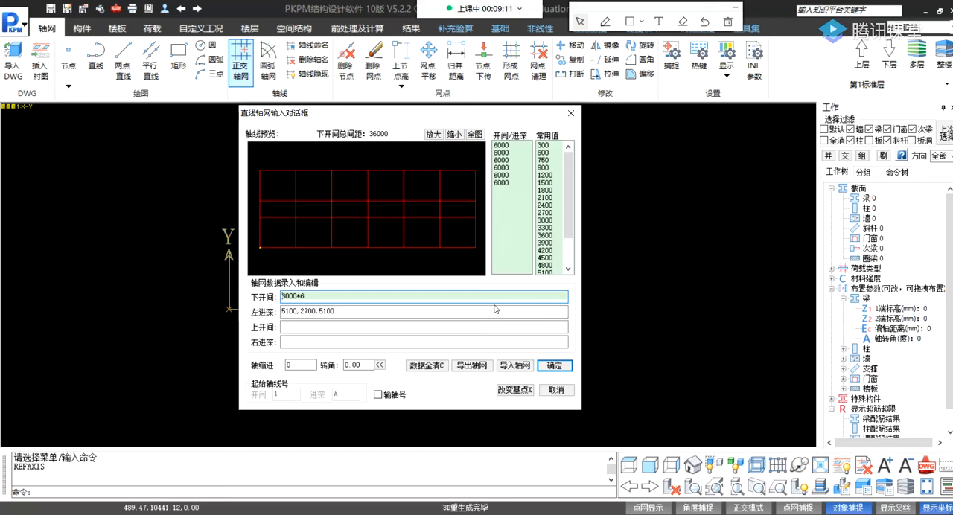
{"action": "left_click", "coordinate": [498, 145]}
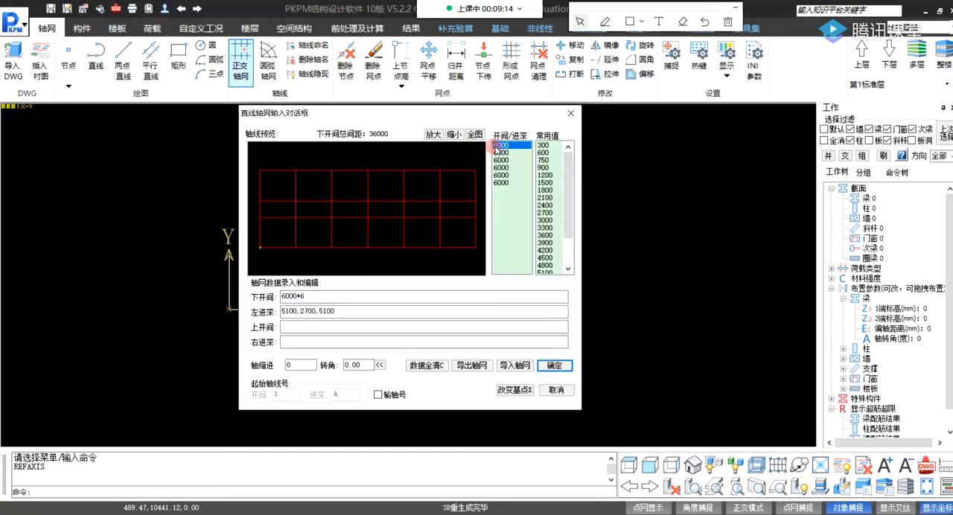
{"action": "left_click", "coordinate": [357, 295]}
{"action": "double_click", "coordinate": [348, 295]}
{"action": "key", "text": "BackSpace"}
{"action": "double_click", "coordinate": [347, 311]}
{"action": "key", "text": "BackSpace"}
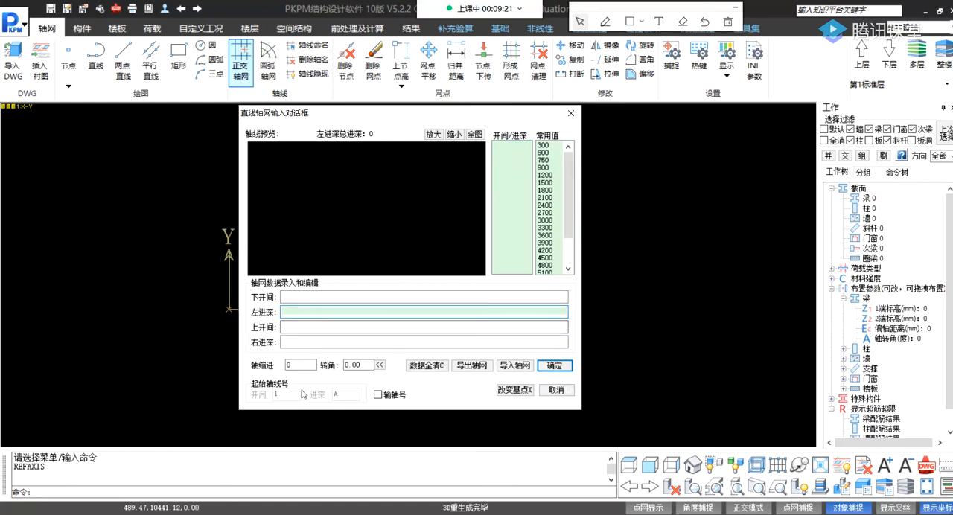
Examine the four spacing fields of the orthogonal grid definition: 下开间, 左进深, 上开间 and 右进深.
{"action": "left_click", "coordinate": [284, 297]}
{"action": "left_click", "coordinate": [283, 312]}
{"action": "left_click", "coordinate": [284, 326]}
{"action": "left_click", "coordinate": [283, 342]}
{"action": "left_click", "coordinate": [286, 326]}
{"action": "left_click", "coordinate": [284, 312]}
{"action": "left_click", "coordinate": [283, 297]}
{"action": "left_click", "coordinate": [284, 312]}
{"action": "left_click", "coordinate": [285, 325]}
{"action": "left_click", "coordinate": [284, 341]}
{"action": "left_click", "coordinate": [287, 326]}
{"action": "left_click", "coordinate": [288, 297]}
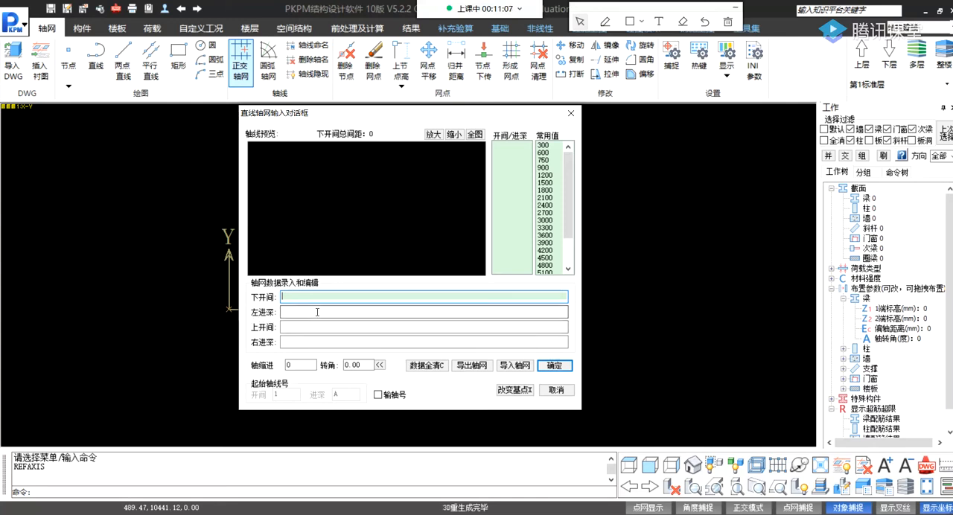
{"action": "left_click", "coordinate": [313, 312]}
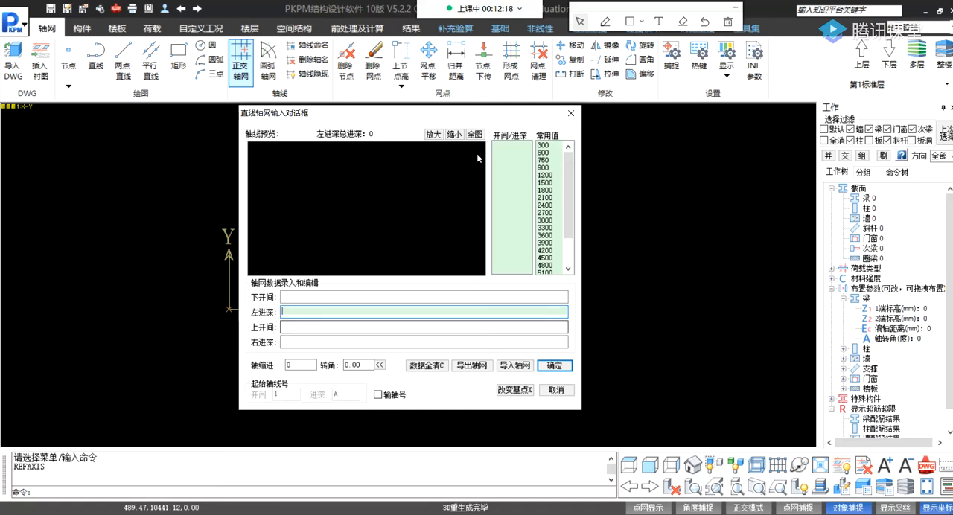
{"action": "left_click", "coordinate": [317, 296]}
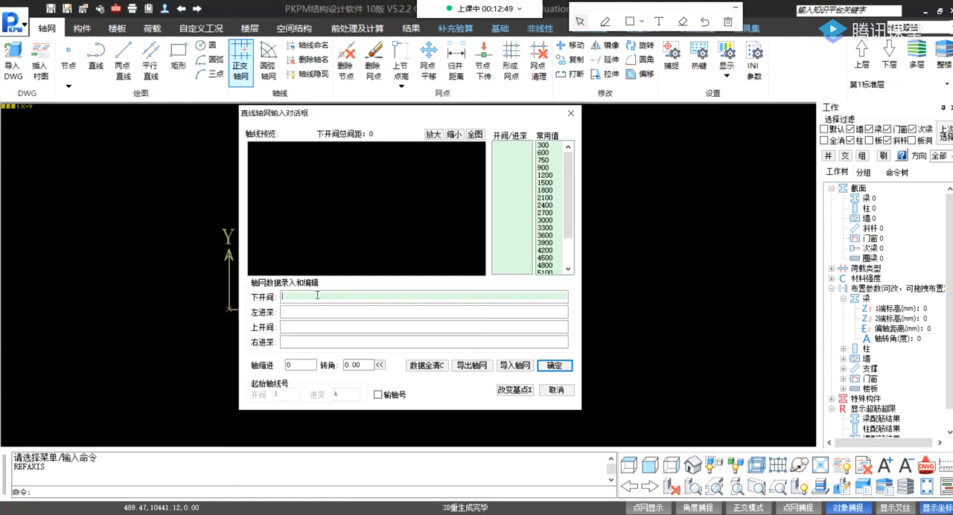
Fill the 下开间 spacing with four 6000 bays picked from the common values (常用值).
{"action": "left_click", "coordinate": [300, 297]}
{"action": "left_click", "coordinate": [297, 297]}
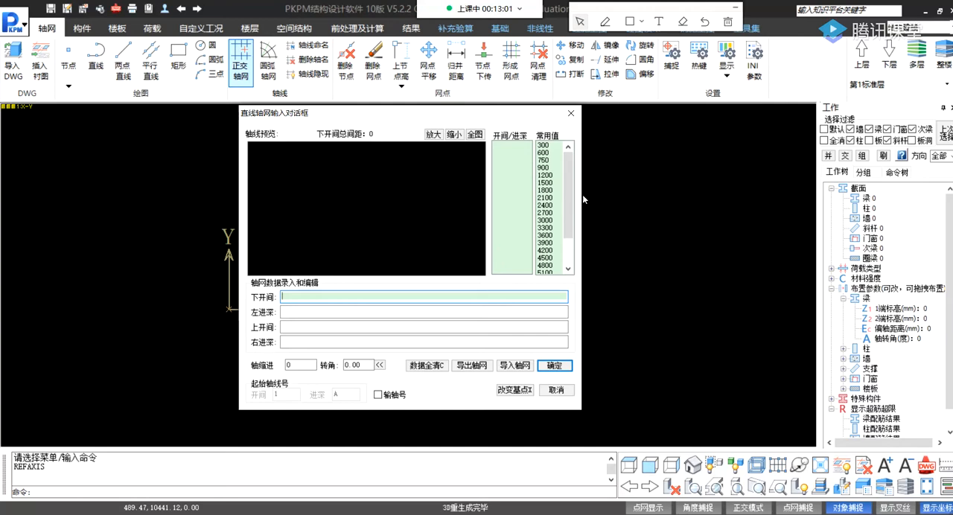
{"action": "left_click_drag", "start_coordinate": [565, 180], "coordinate": [547, 260]}
{"action": "left_click", "coordinate": [547, 258]}
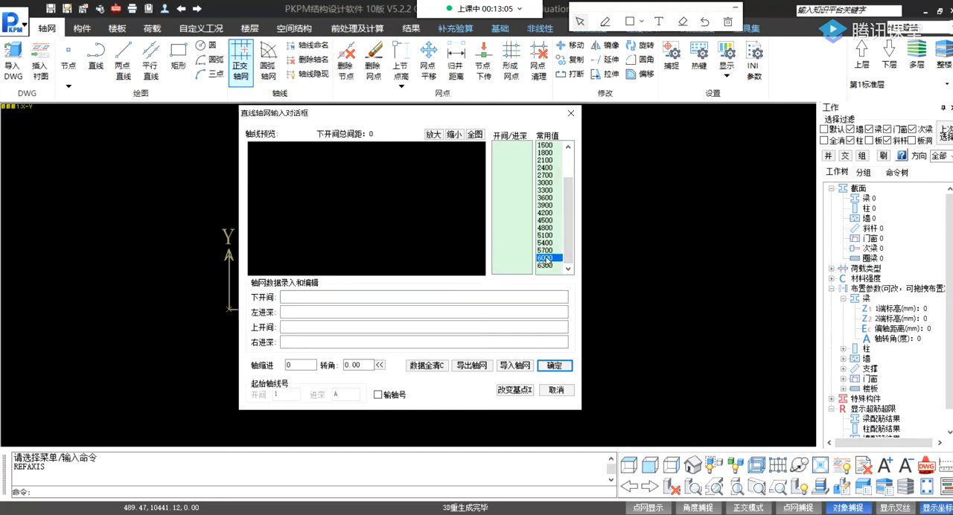
{"action": "double_click", "coordinate": [548, 259]}
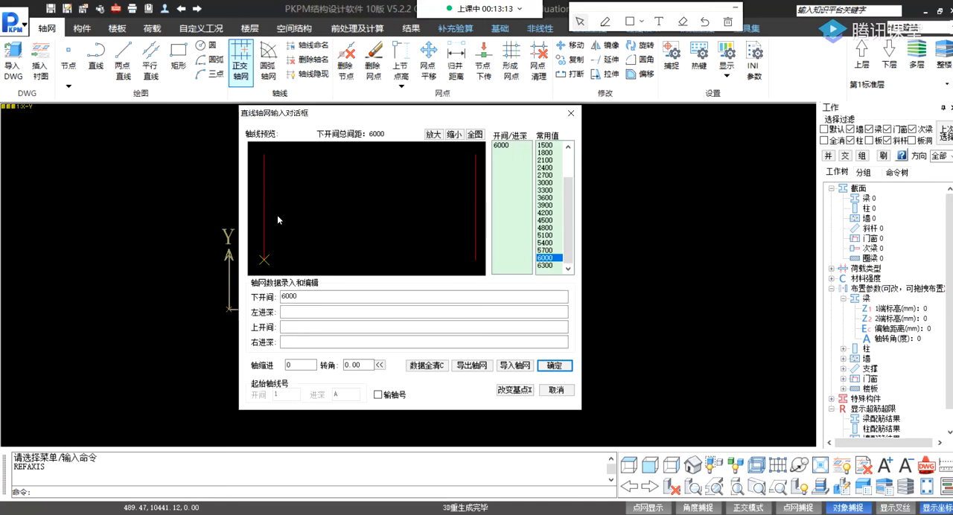
{"action": "double_click", "coordinate": [545, 257]}
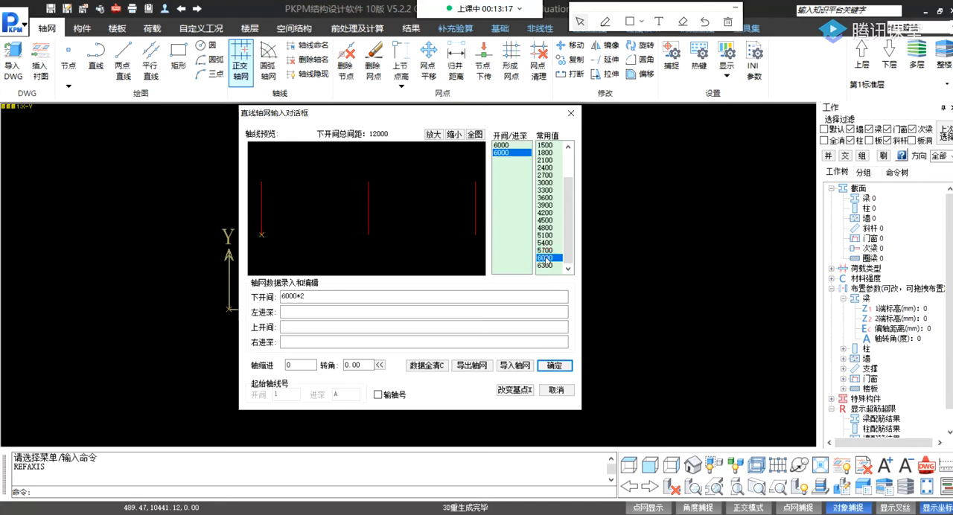
{"action": "double_click", "coordinate": [544, 257]}
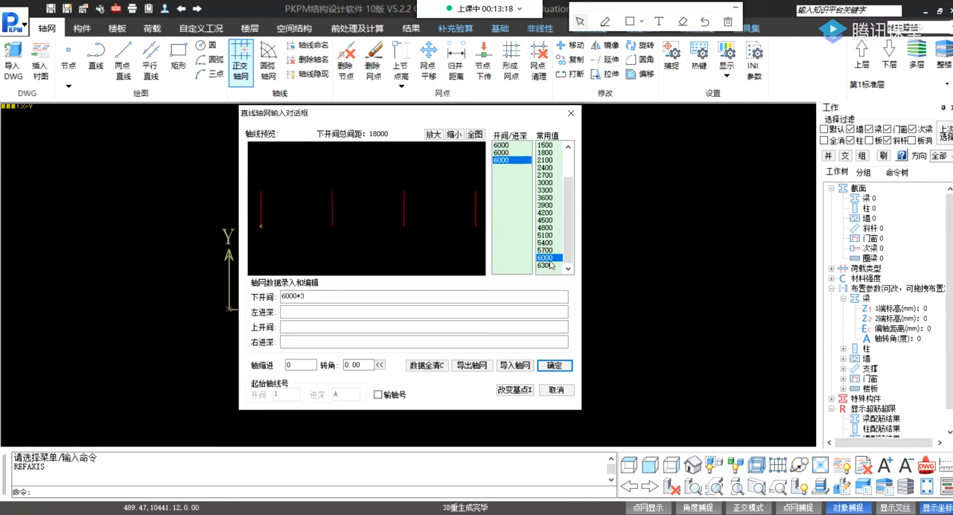
{"action": "double_click", "coordinate": [544, 258]}
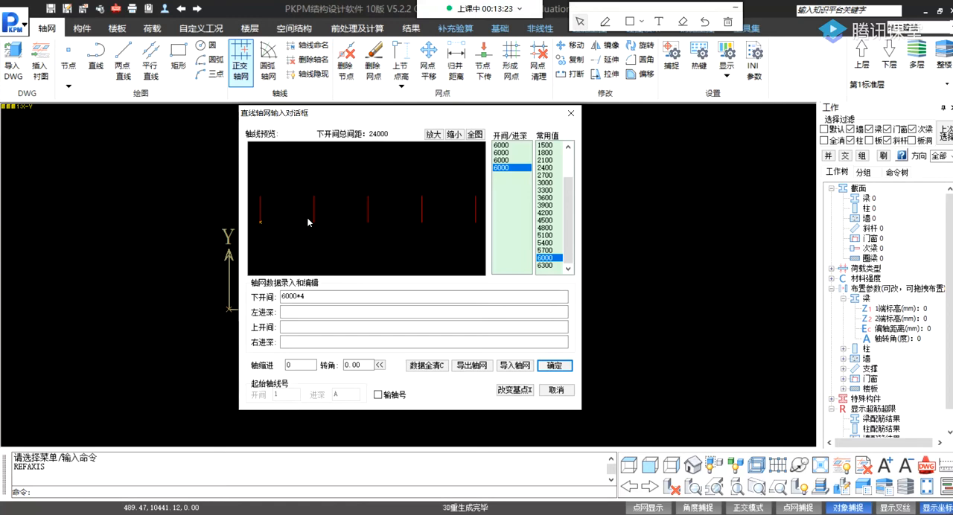
Clear the 下开间 spacing and enter it directly as 6000*4.
{"action": "left_click", "coordinate": [325, 295]}
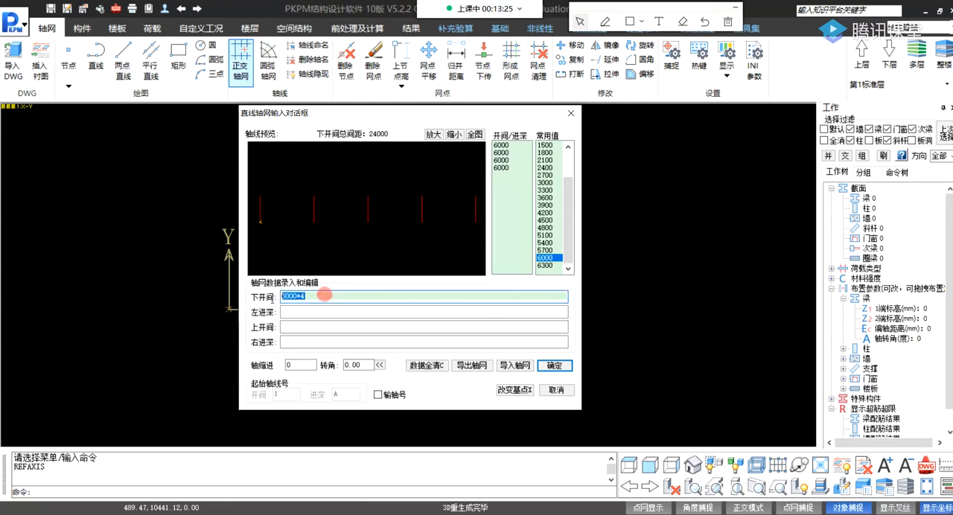
{"action": "key", "text": "BackSpace"}
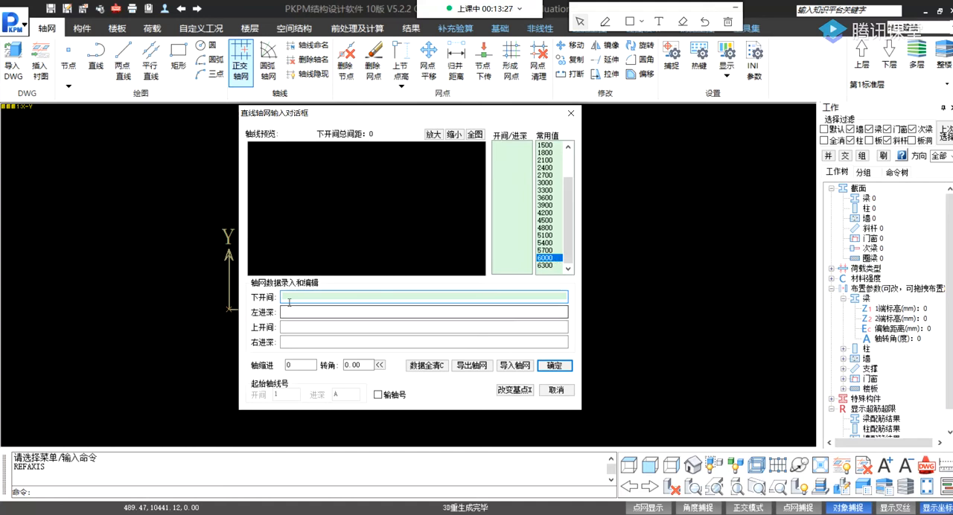
{"action": "type", "text": "6"}
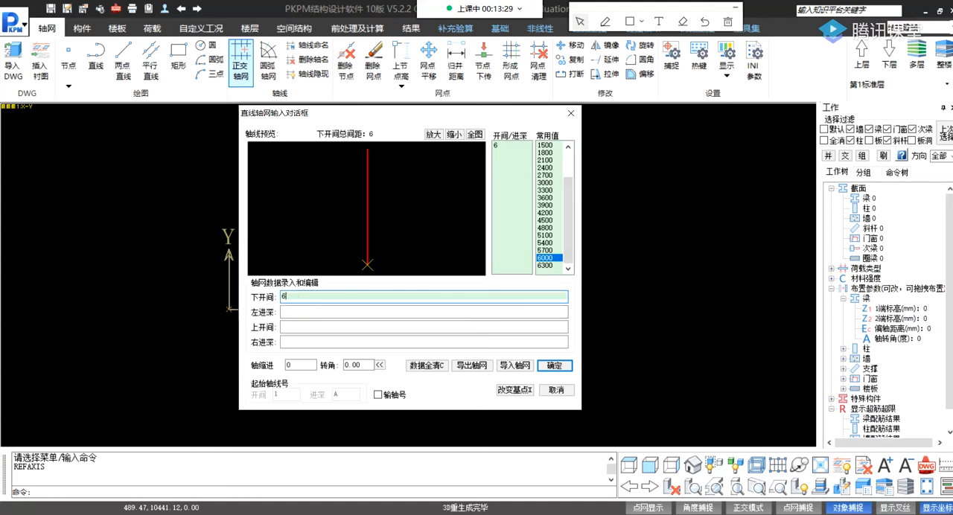
{"action": "type", "text": "000*"}
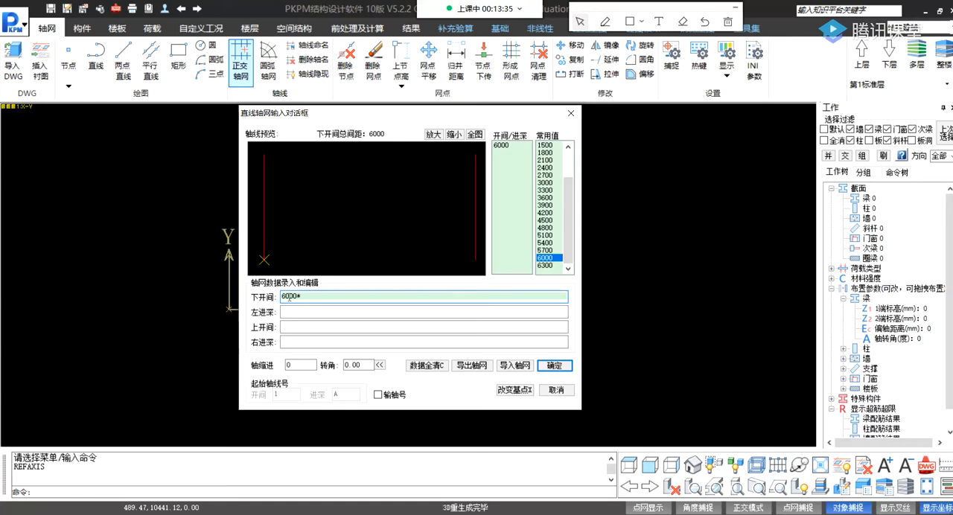
{"action": "type", "text": "4"}
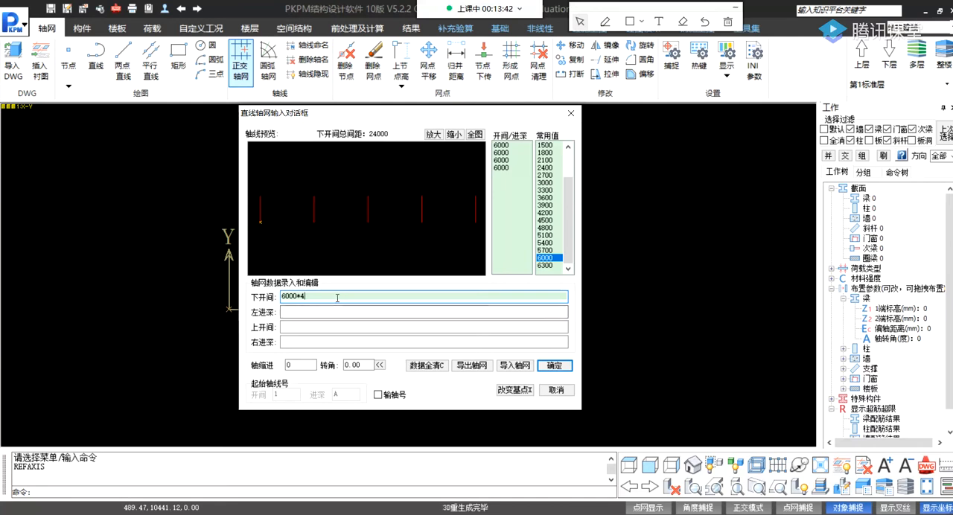
Set the 左进深 spacings to 5100,2700,5100.
{"action": "left_click", "coordinate": [296, 310]}
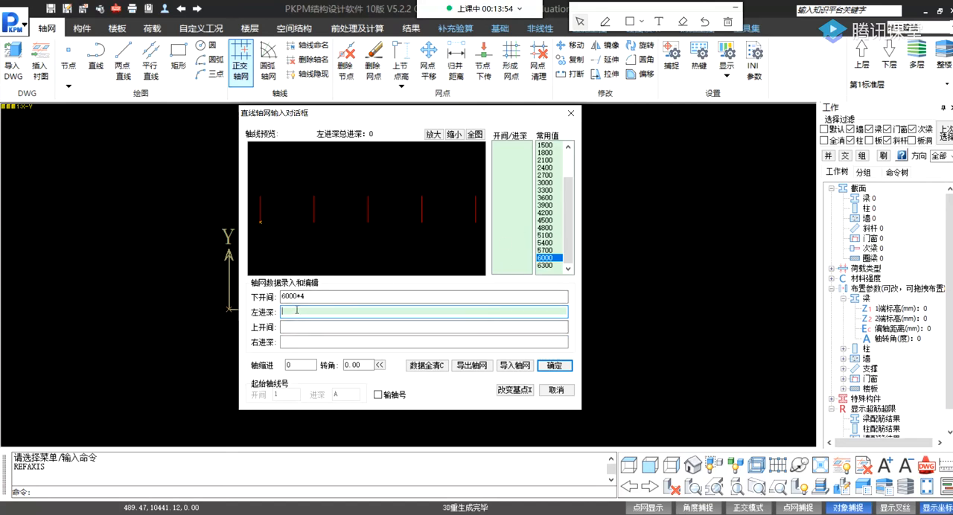
{"action": "type", "text": "51"}
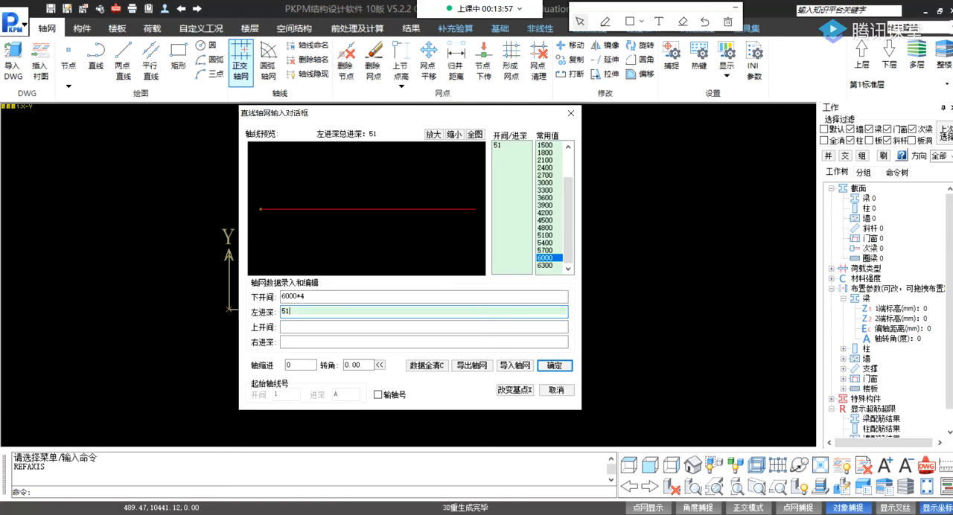
{"action": "type", "text": "00,"}
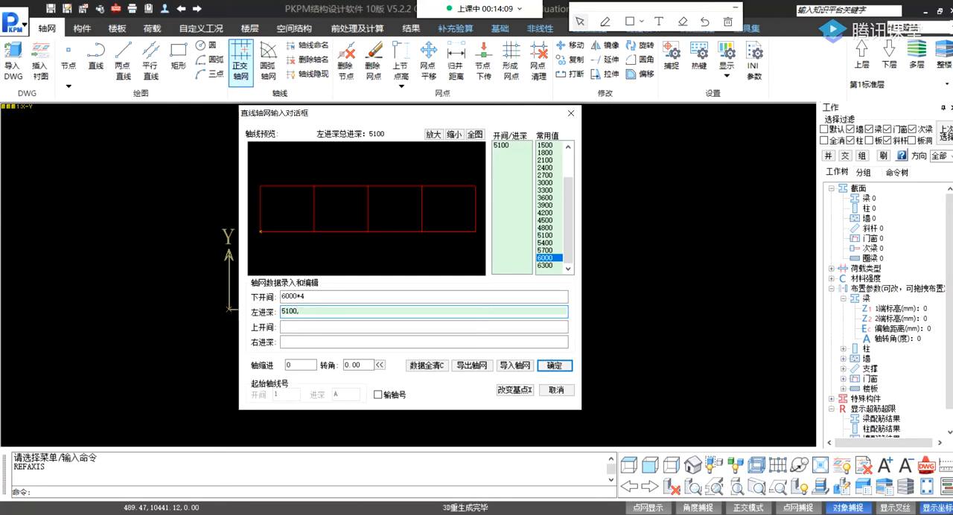
{"action": "type", "text": "2700"}
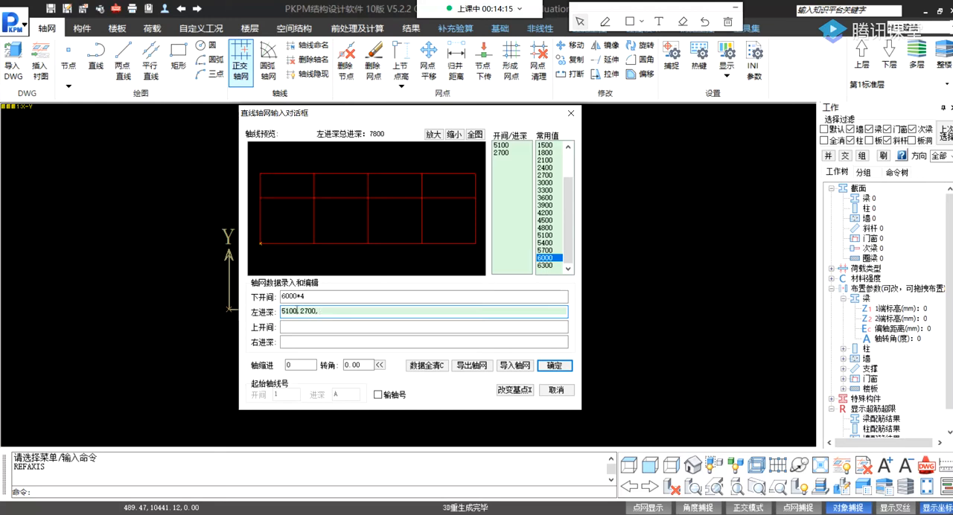
{"action": "type", "text": ",5100"}
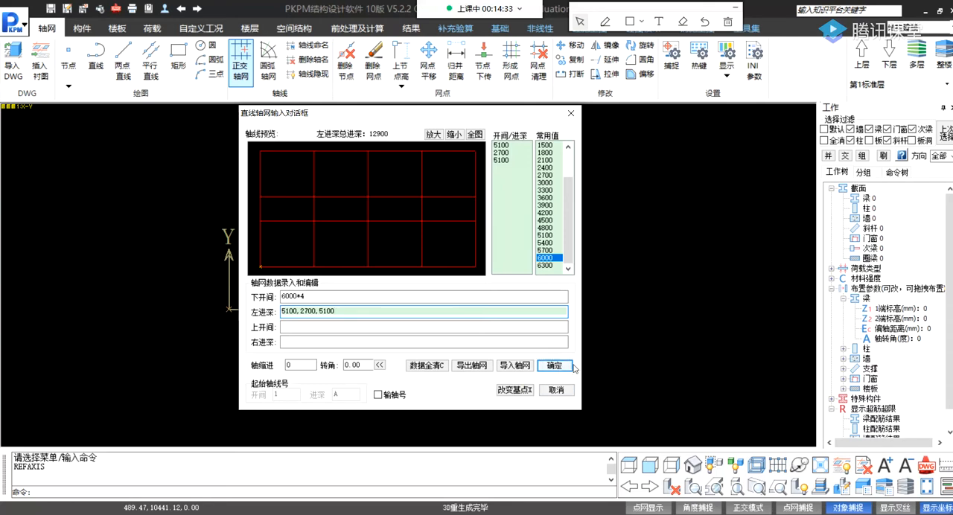
Accept the orthogonal grid definition and insert the grid above and to the right of the coordinate origin.
{"action": "left_click", "coordinate": [551, 369]}
{"action": "left_click", "coordinate": [555, 366]}
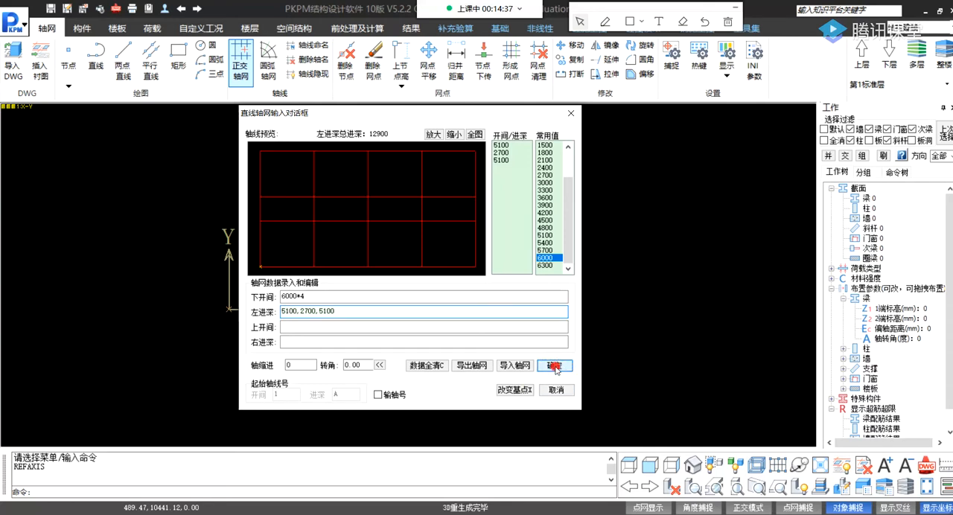
{"action": "scroll", "coordinate": [297, 320], "scroll_direction": "down", "scroll_amount": 3}
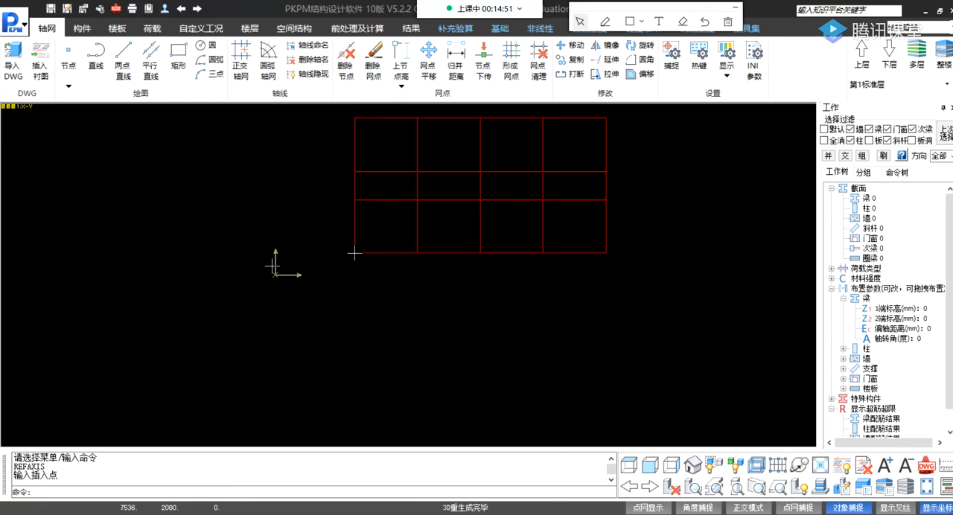
{"action": "left_click", "coordinate": [338, 239]}
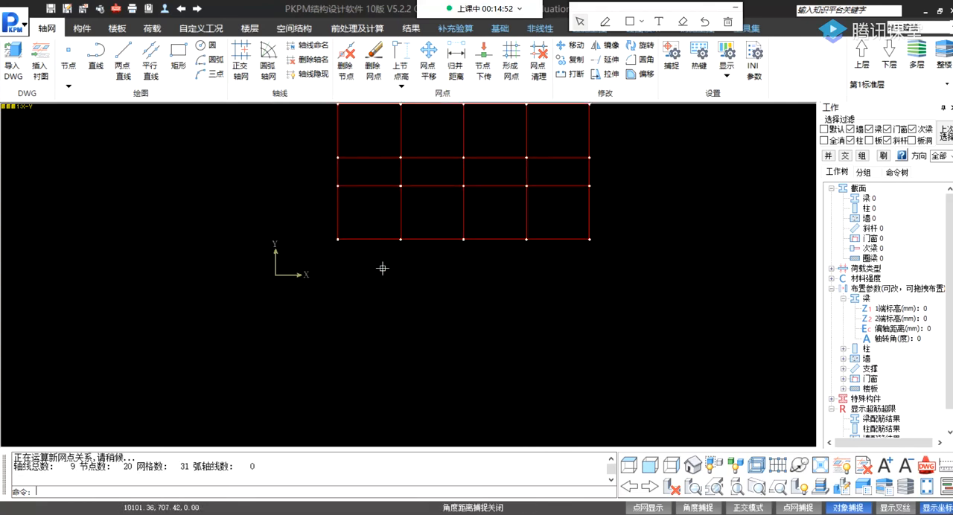
Inspect the inserted axis grid at different magnifications, checking the node coordinates and the lengths of its grid segments.
{"action": "middle_click_drag", "start_coordinate": [402, 170], "coordinate": [393, 253]}
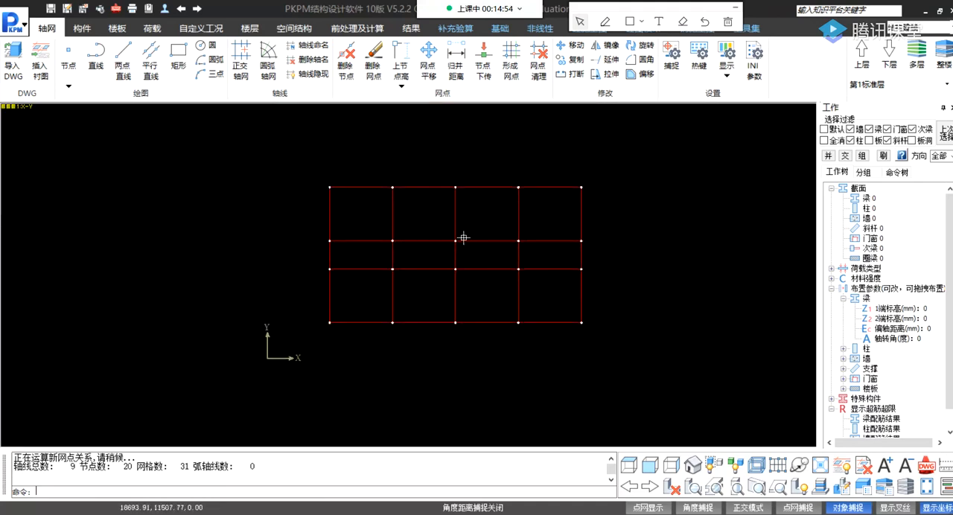
{"action": "scroll", "coordinate": [432, 214], "scroll_direction": "up", "scroll_amount": 2}
{"action": "scroll", "coordinate": [432, 215], "scroll_direction": "down", "scroll_amount": 8}
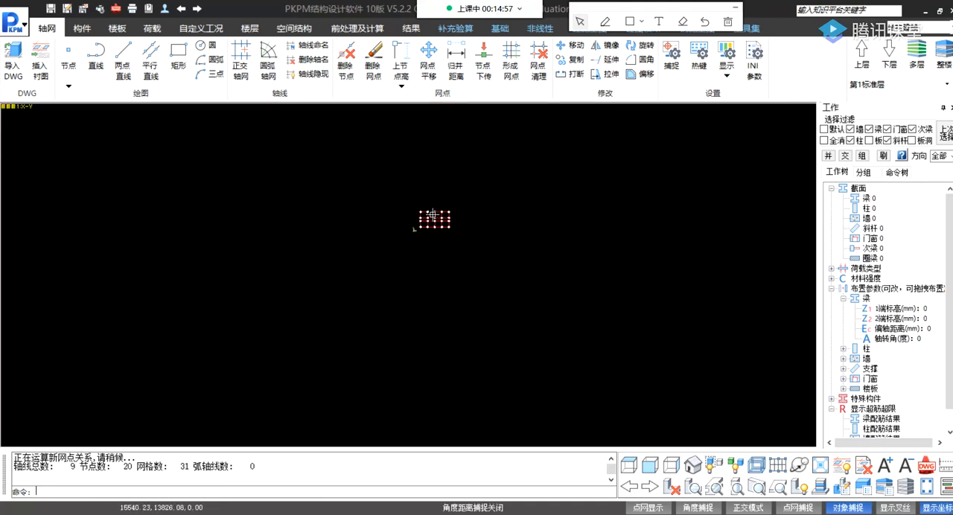
{"action": "scroll", "coordinate": [432, 215], "scroll_direction": "up", "scroll_amount": 8}
{"action": "scroll", "coordinate": [433, 214], "scroll_direction": "down", "scroll_amount": 8}
{"action": "scroll", "coordinate": [433, 214], "scroll_direction": "up", "scroll_amount": 6}
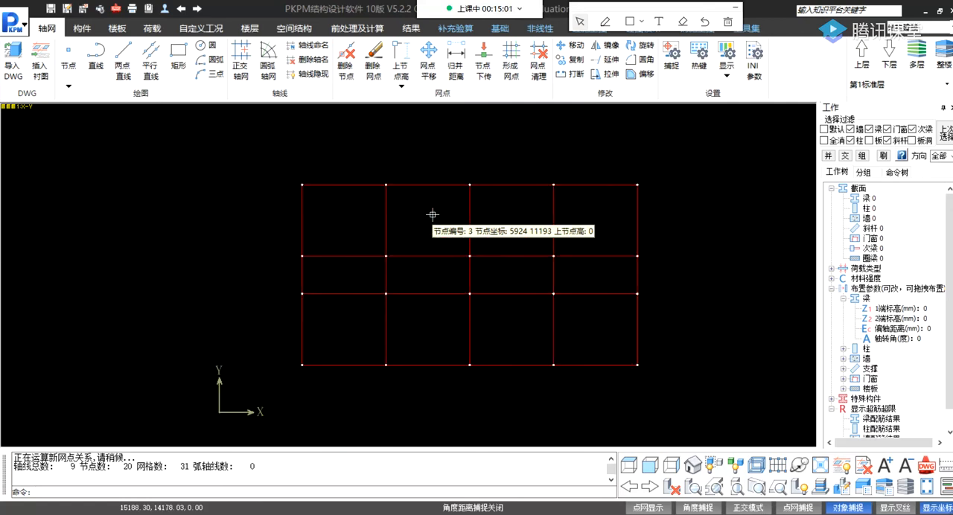
{"action": "scroll", "coordinate": [432, 214], "scroll_direction": "up", "scroll_amount": 5}
{"action": "scroll", "coordinate": [416, 181], "scroll_direction": "down", "scroll_amount": 4}
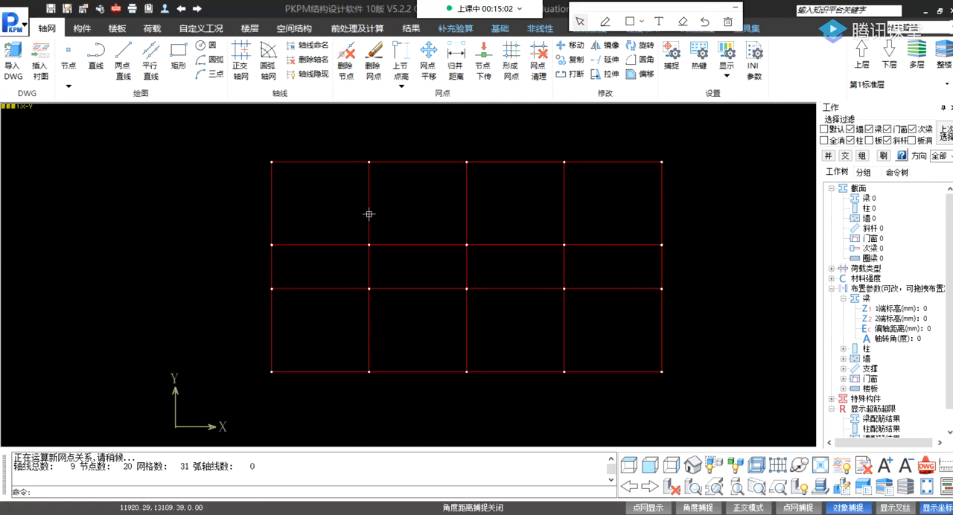
{"action": "scroll", "coordinate": [368, 215], "scroll_direction": "up", "scroll_amount": 1}
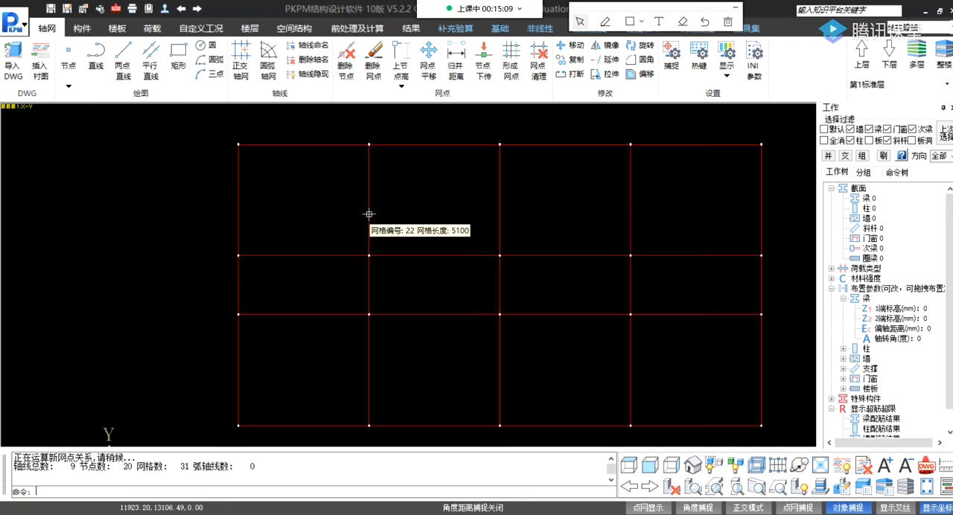
{"action": "middle_click_drag", "start_coordinate": [369, 214], "coordinate": [423, 219]}
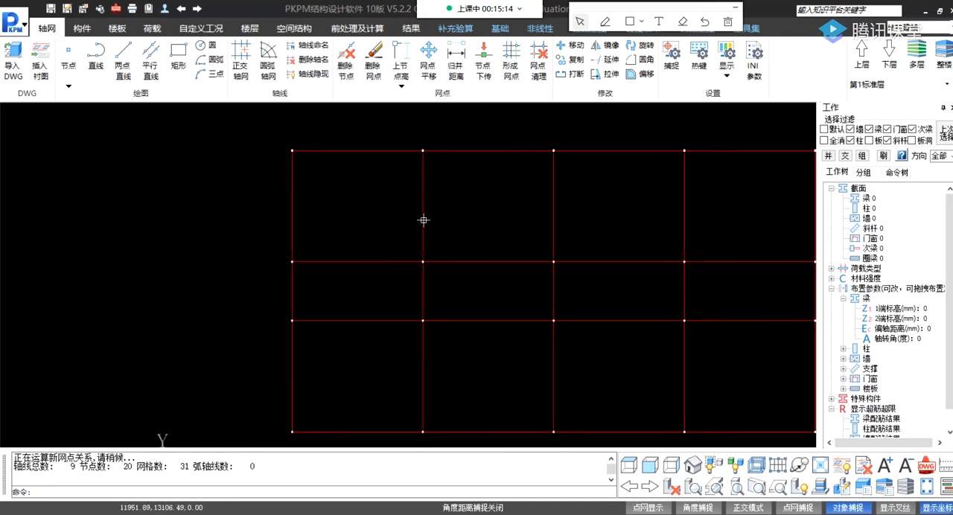
{"action": "scroll", "coordinate": [476, 207], "scroll_direction": "up", "scroll_amount": 4}
{"action": "scroll", "coordinate": [476, 207], "scroll_direction": "down", "scroll_amount": 5}
{"action": "scroll", "coordinate": [476, 208], "scroll_direction": "up", "scroll_amount": 4}
{"action": "scroll", "coordinate": [476, 207], "scroll_direction": "down", "scroll_amount": 5}
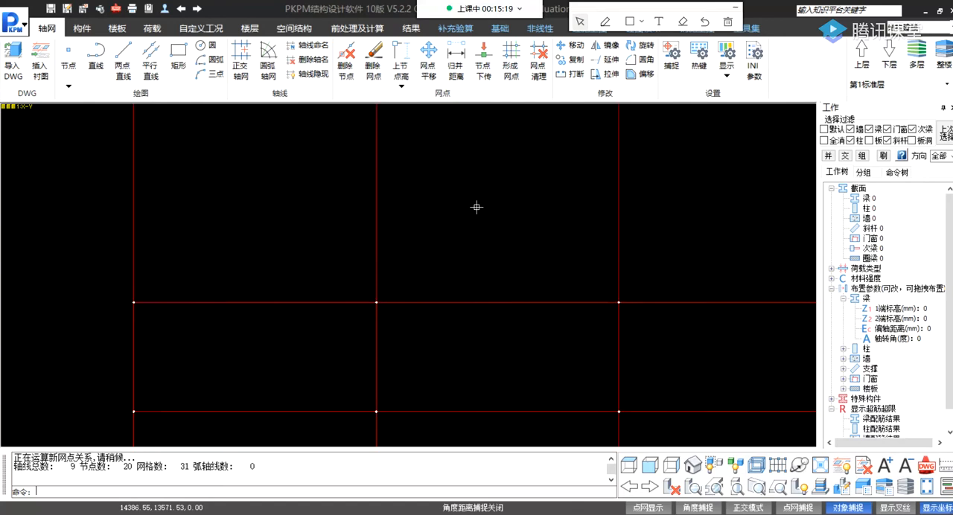
{"action": "scroll", "coordinate": [476, 207], "scroll_direction": "up", "scroll_amount": 5}
{"action": "scroll", "coordinate": [476, 206], "scroll_direction": "down", "scroll_amount": 5}
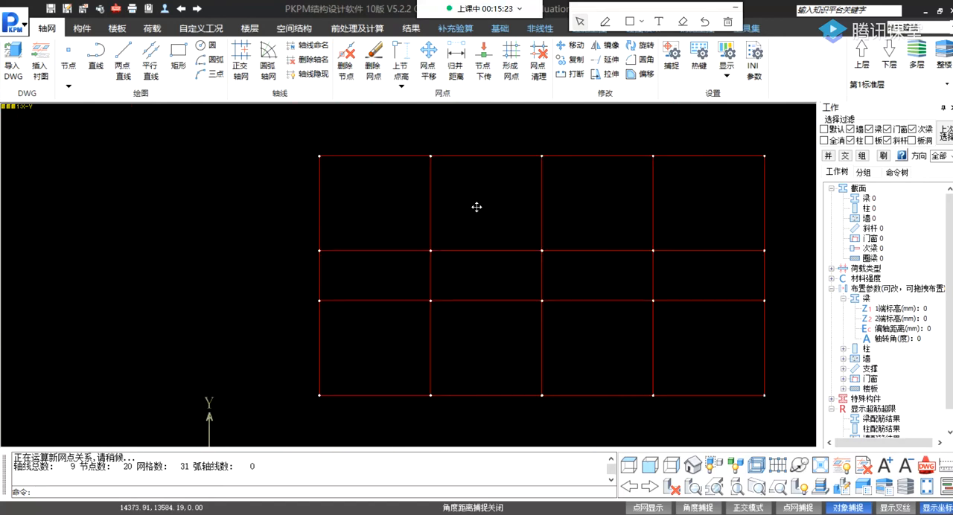
{"action": "middle_click_drag", "start_coordinate": [476, 207], "coordinate": [380, 156]}
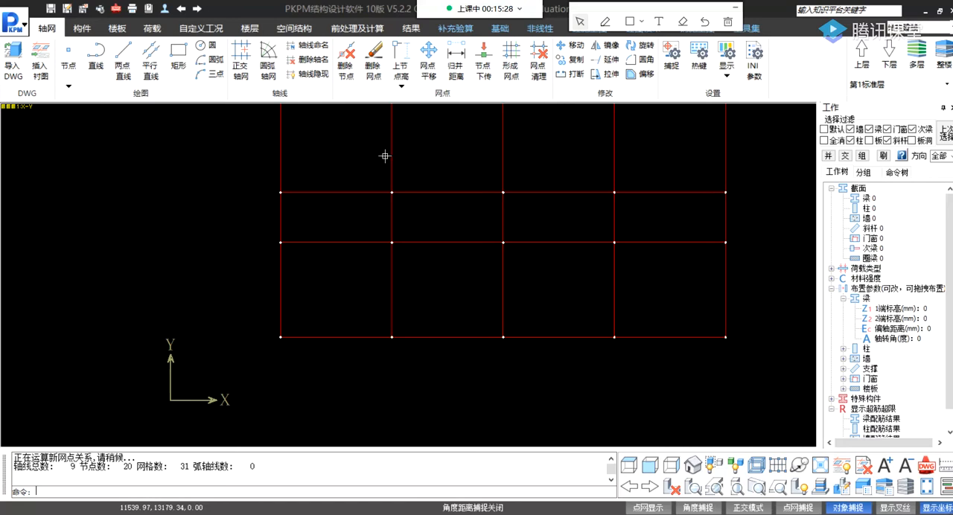
{"action": "middle_click_drag", "start_coordinate": [563, 185], "coordinate": [422, 222]}
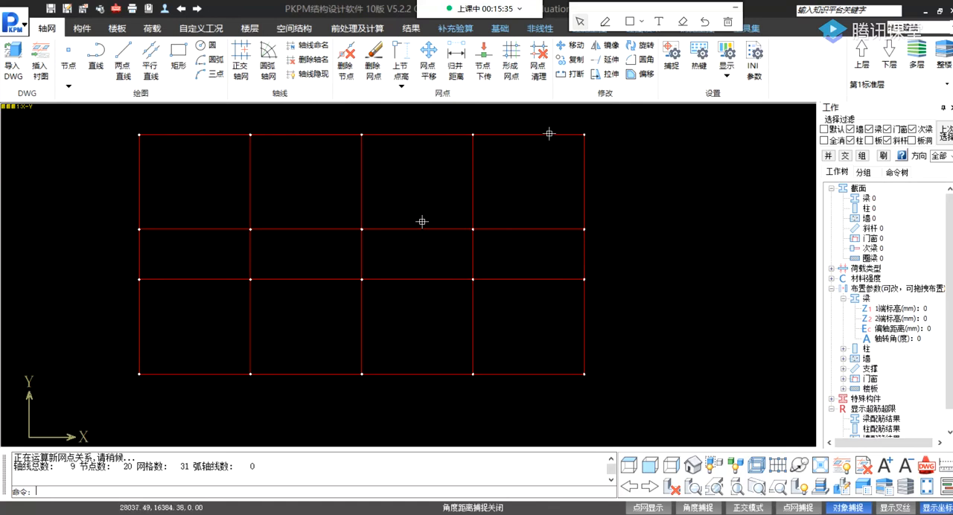
{"action": "middle_click_drag", "start_coordinate": [285, 273], "coordinate": [311, 275]}
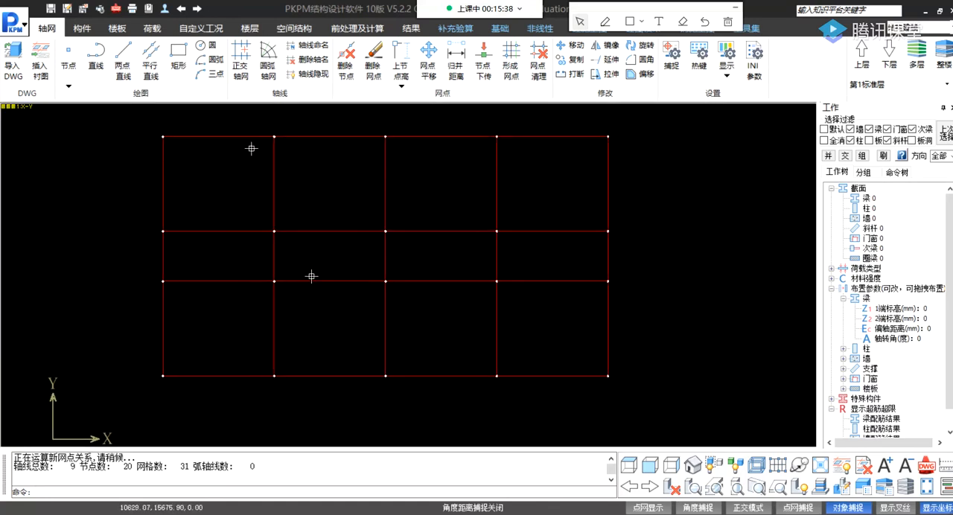
{"action": "mouse_move", "coordinate": [248, 129]}
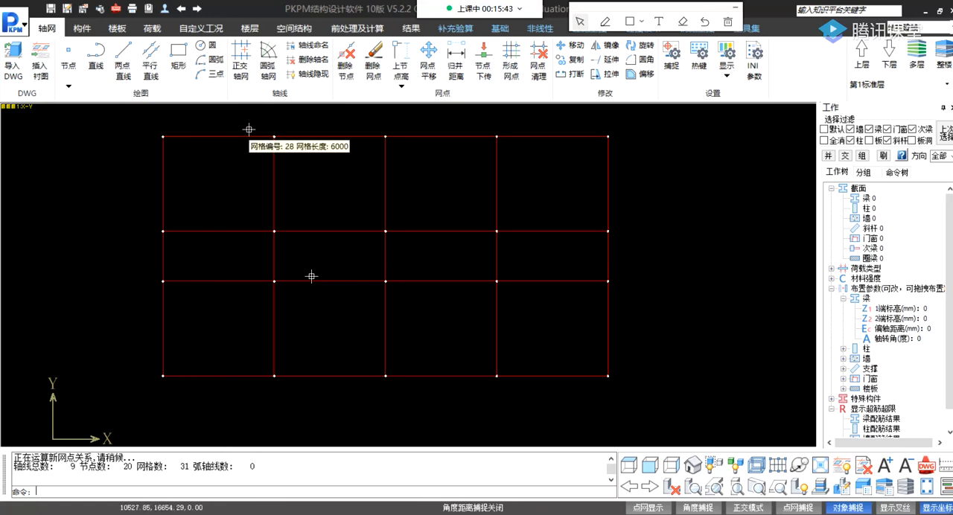
{"action": "middle_click_drag", "start_coordinate": [313, 314], "coordinate": [314, 316]}
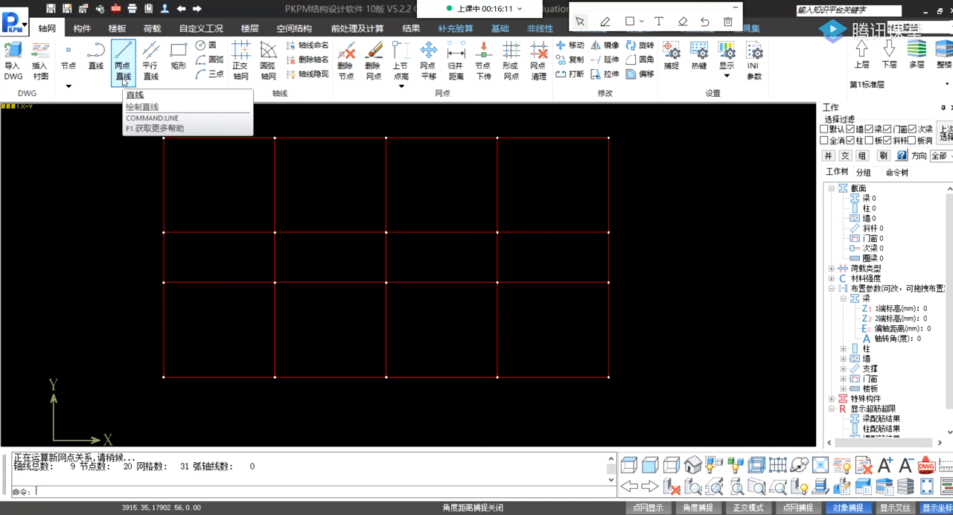
Draw a chain of two-point lines outside the lower-left bay: about 5045 mm left, about 5468 mm down, and back to the grid's lower-left corner.
{"action": "left_click", "coordinate": [119, 74]}
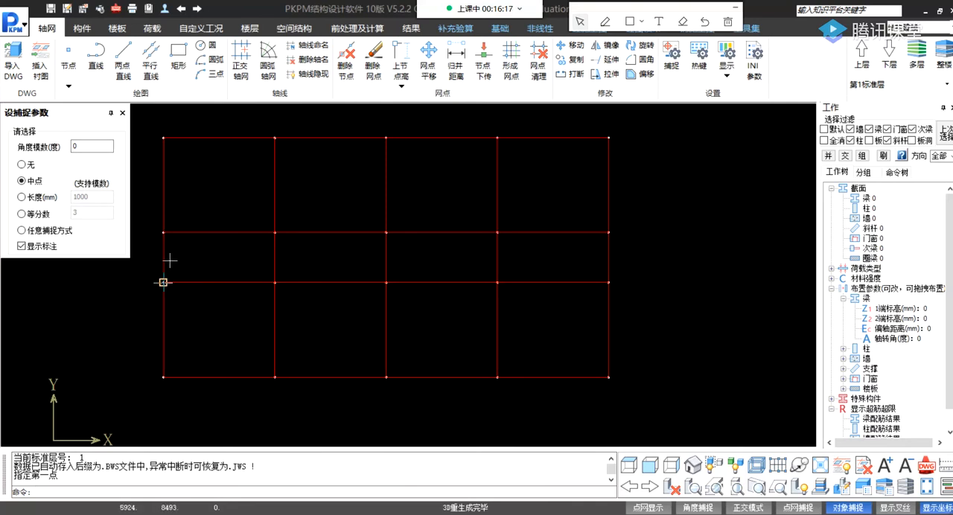
{"action": "left_click", "coordinate": [163, 282]}
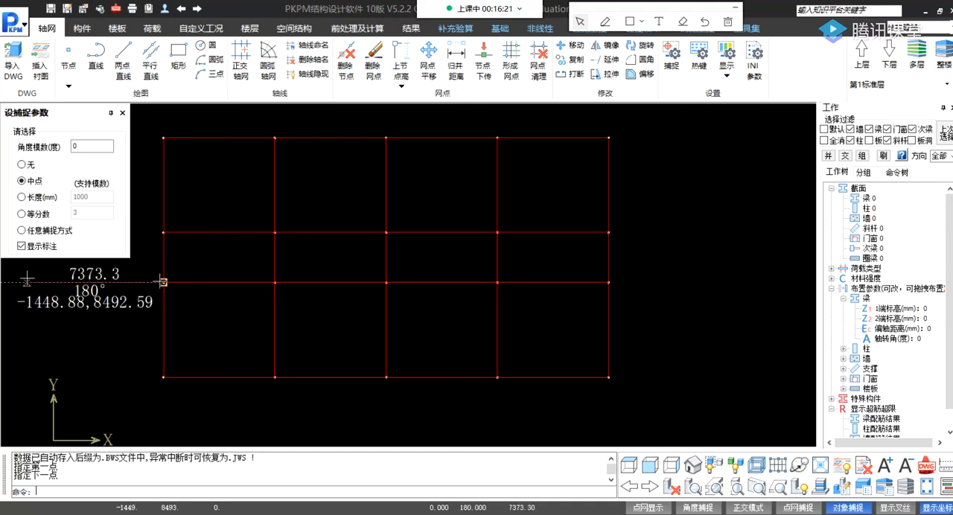
{"action": "left_click", "coordinate": [71, 282]}
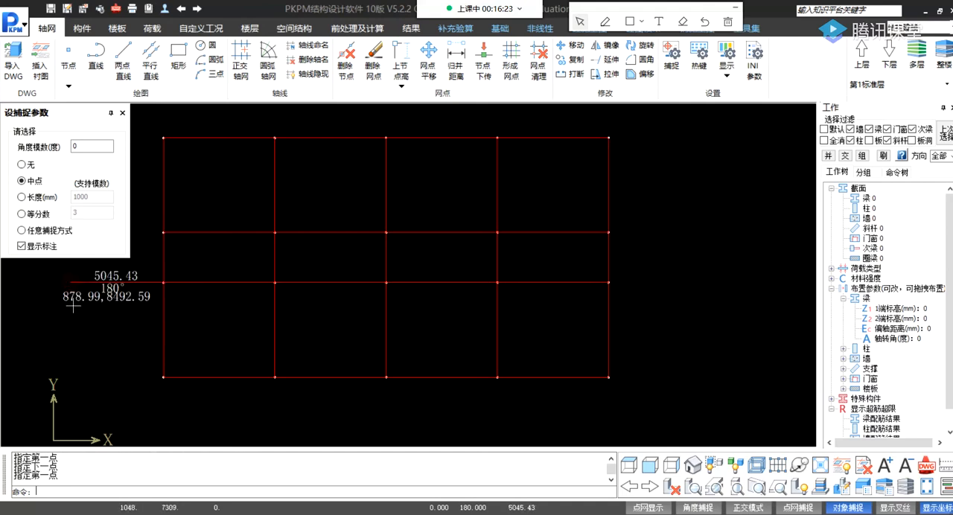
{"action": "left_click", "coordinate": [75, 385]}
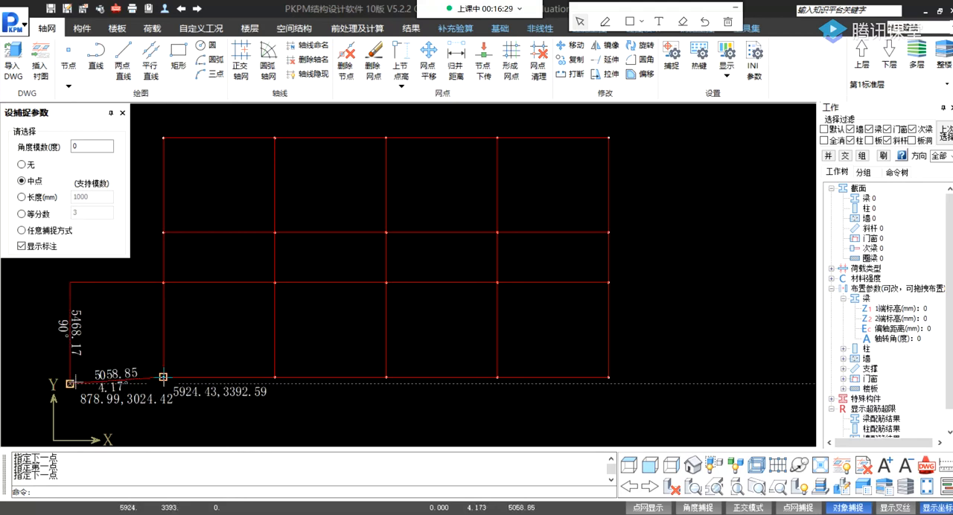
{"action": "left_click", "coordinate": [165, 378]}
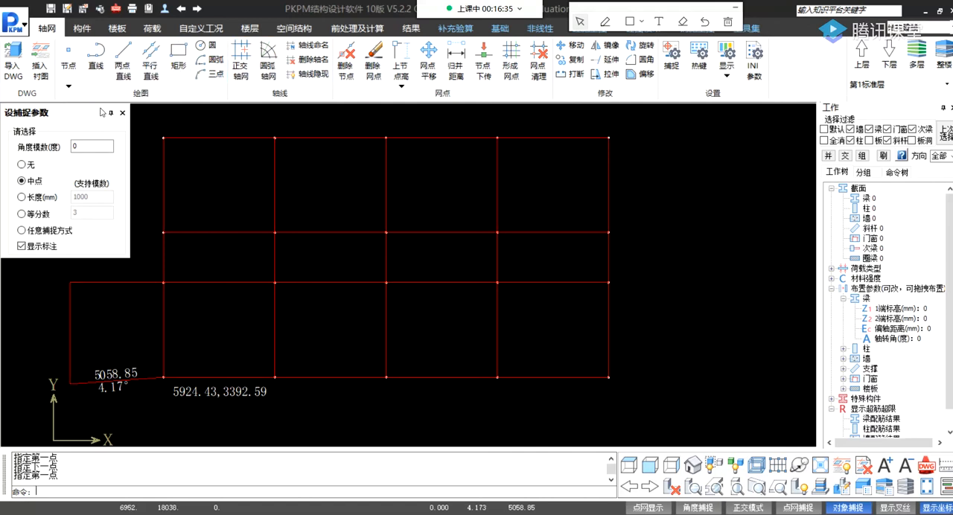
Delete the two outer nodes of the freehand line chain beside the lower-left bay, removing its lines.
{"action": "left_click", "coordinate": [347, 65]}
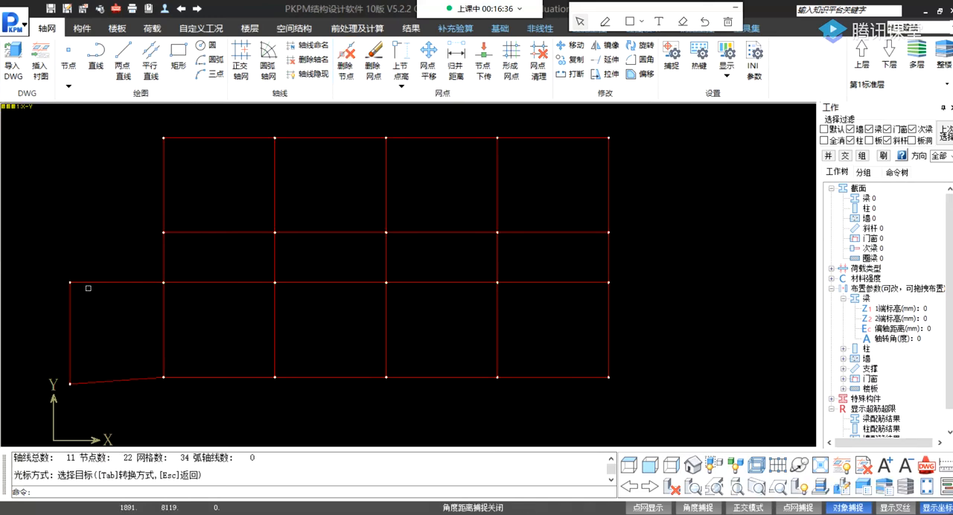
{"action": "left_click", "coordinate": [71, 284]}
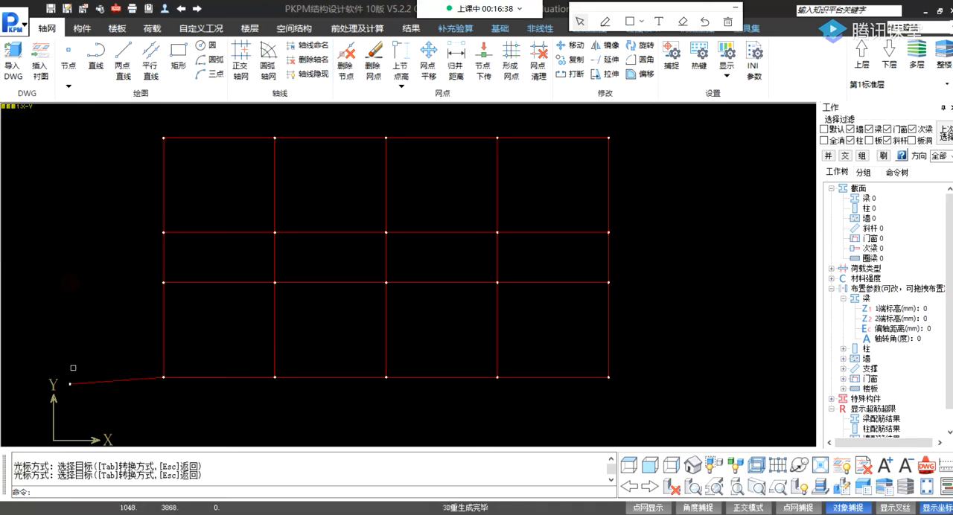
{"action": "left_click", "coordinate": [72, 384]}
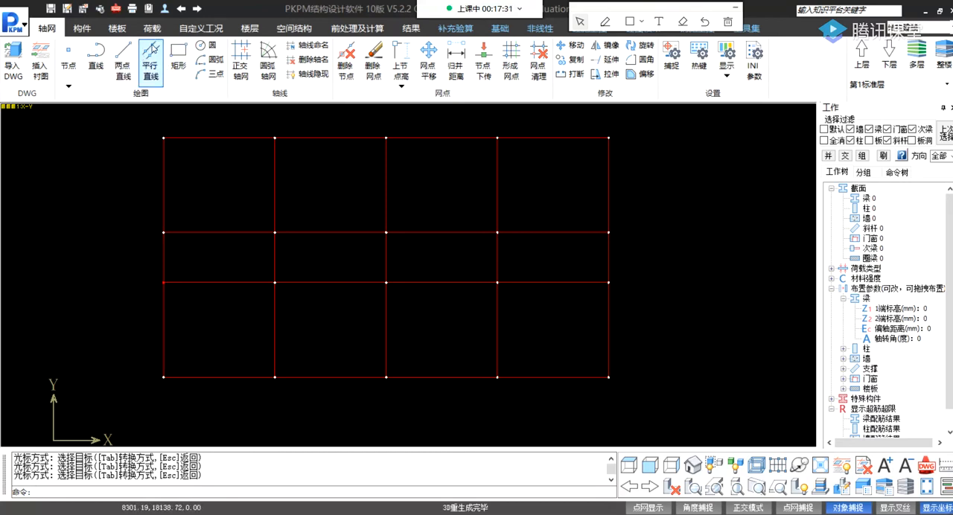
Create a parallel line in the lower-left bay by copying its left vertical edge 3000 mm to the right.
{"action": "left_click", "coordinate": [151, 51]}
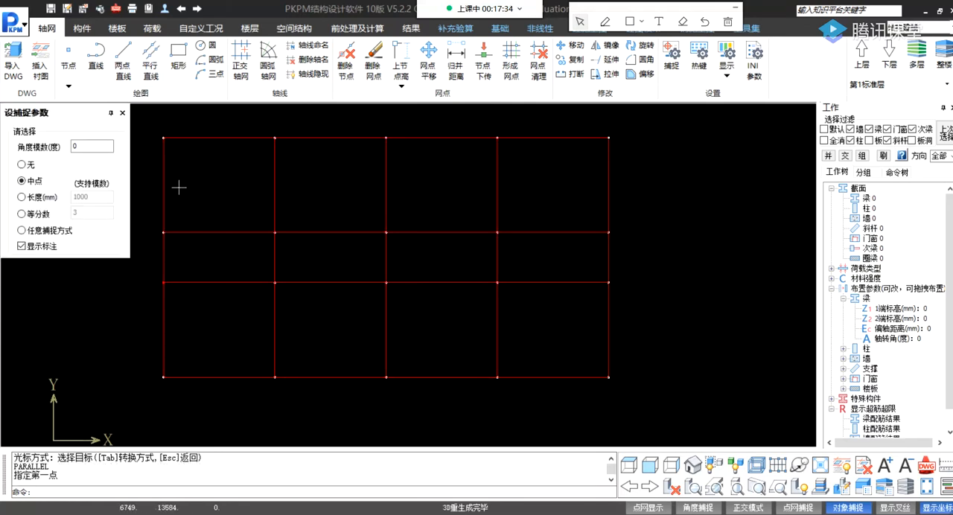
{"action": "left_click", "coordinate": [161, 321]}
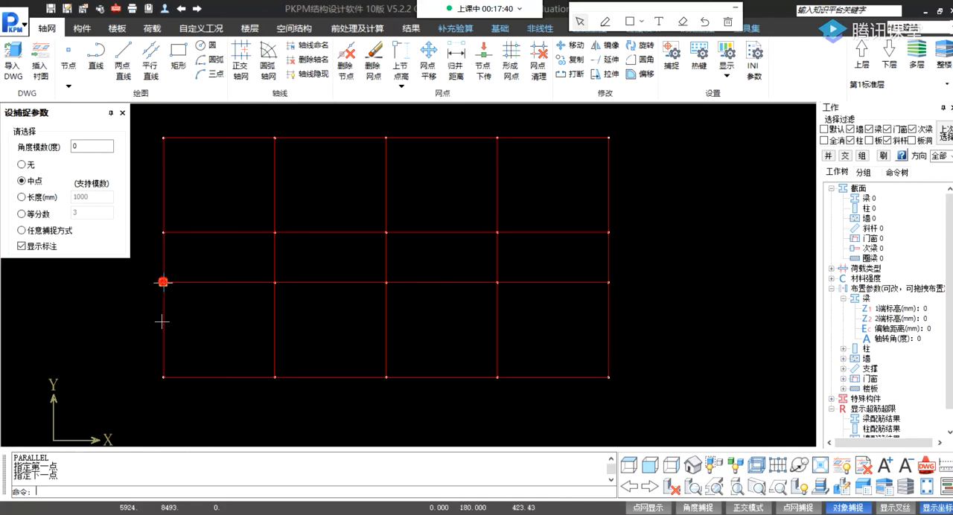
{"action": "left_click", "coordinate": [163, 378]}
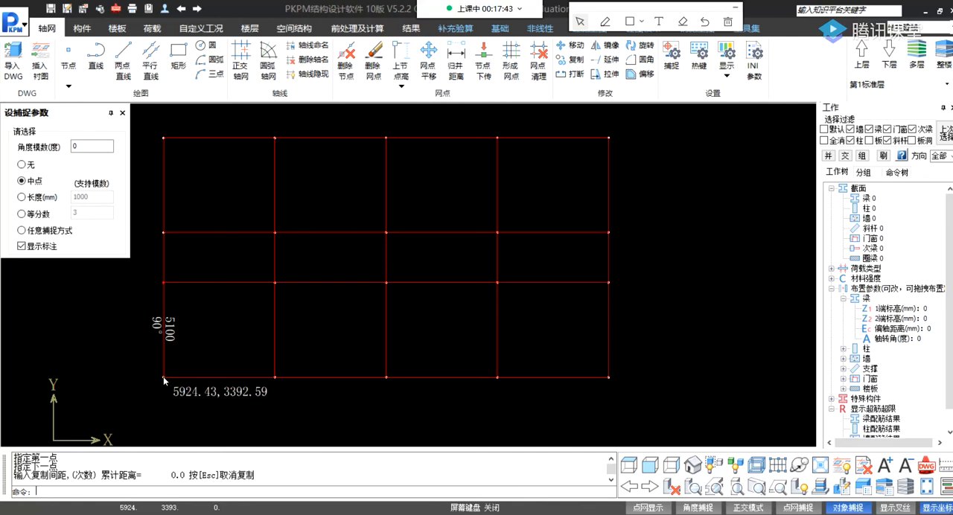
{"action": "key", "text": "Return"}
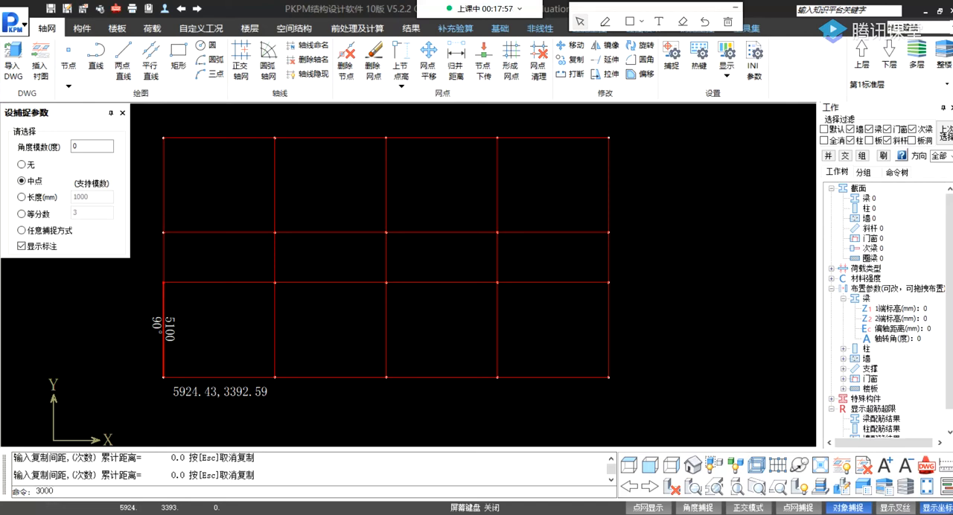
{"action": "key", "text": "Return"}
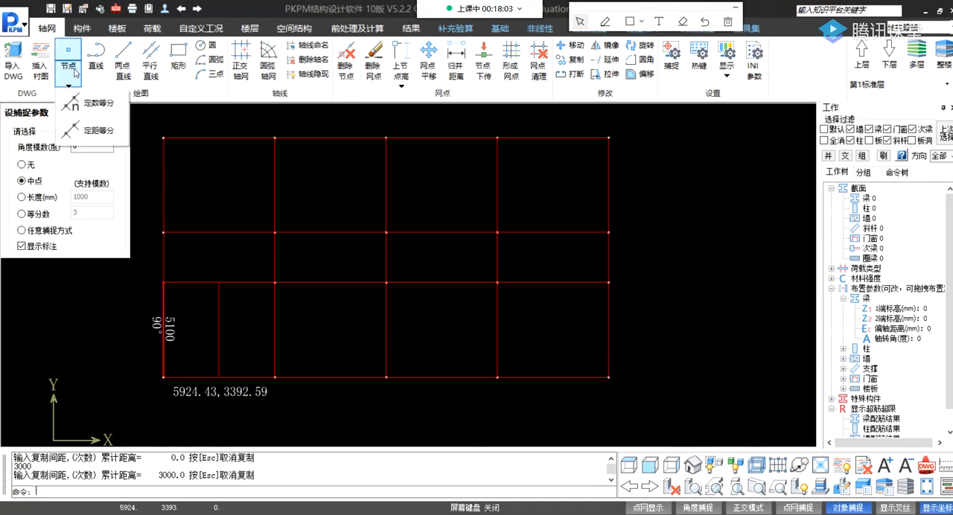
{"action": "left_click", "coordinate": [122, 114]}
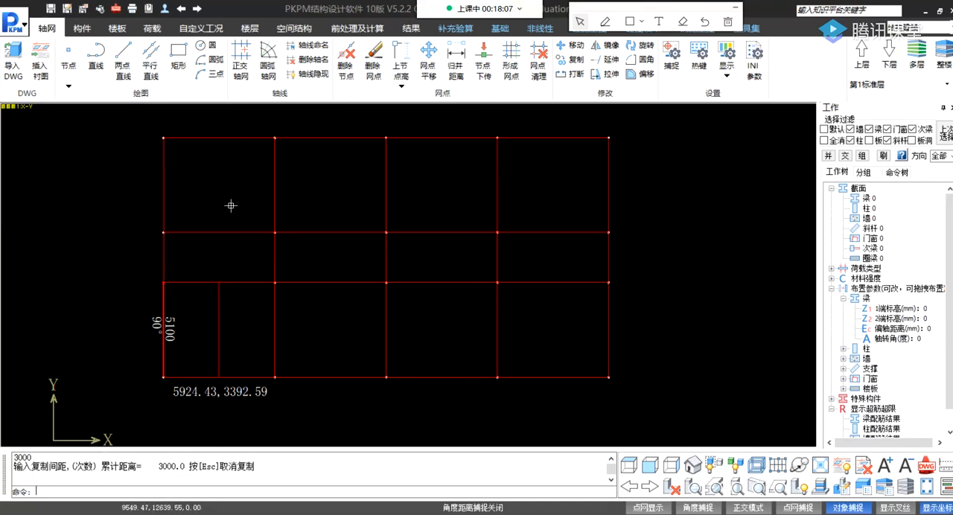
{"action": "key", "text": "Escape"}
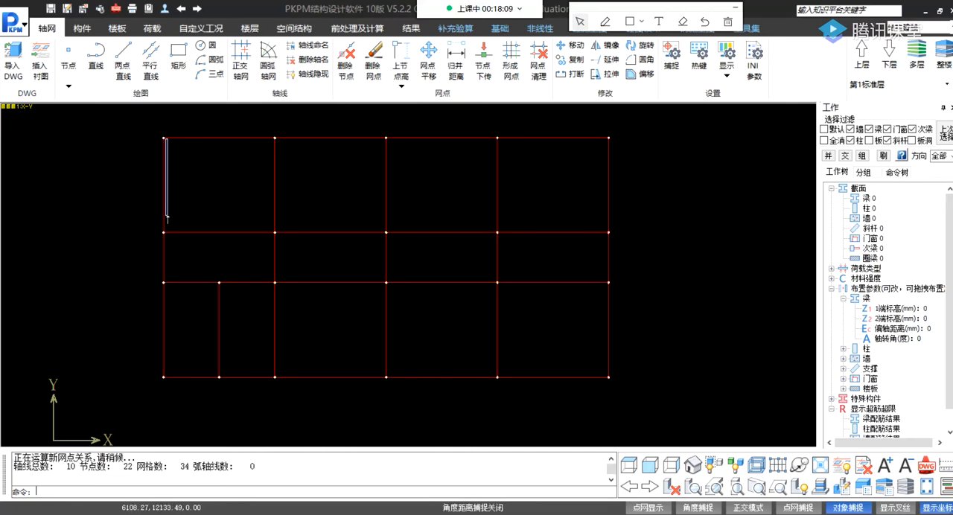
Create a parallel line in the upper-left bay by copying its left vertical edge, picked from top to bottom, at 3000 mm spacing.
{"action": "left_click", "coordinate": [150, 60]}
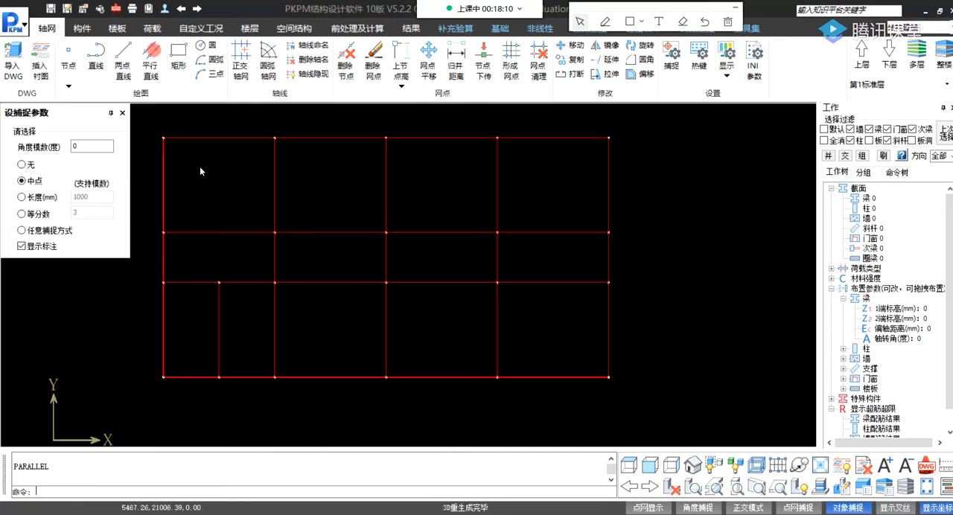
{"action": "left_click", "coordinate": [163, 138]}
{"action": "left_click", "coordinate": [163, 232]}
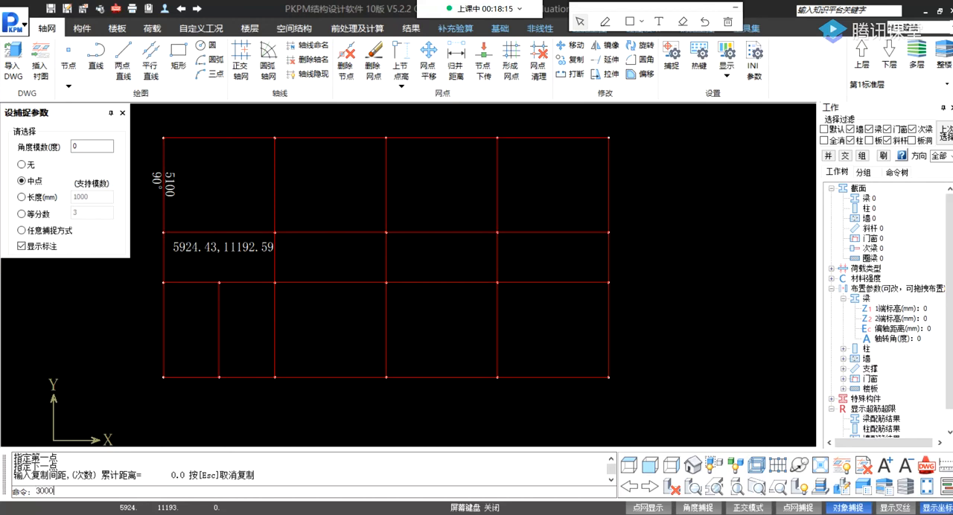
{"action": "key", "text": "Return"}
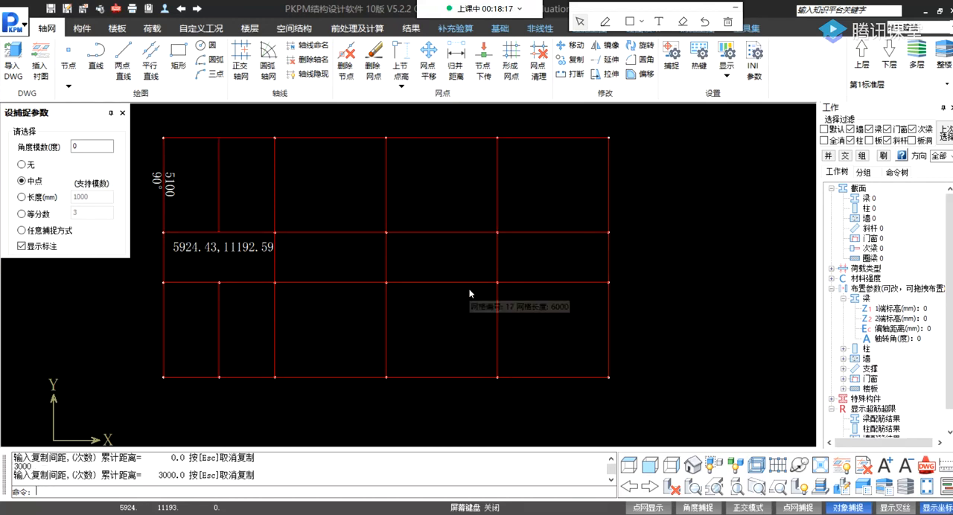
{"action": "key", "text": "Escape"}
Form the network points (形成网点) so the new axis line in the upper-left bay gets nodes at its ends.
{"action": "mouse_move", "coordinate": [278, 223]}
{"action": "middle_mouse_down"}
{"action": "mouse_move", "coordinate": [264, 230]}
{"action": "mouse_move", "coordinate": [256, 221]}
{"action": "mouse_move", "coordinate": [264, 241]}
{"action": "middle_mouse_up"}
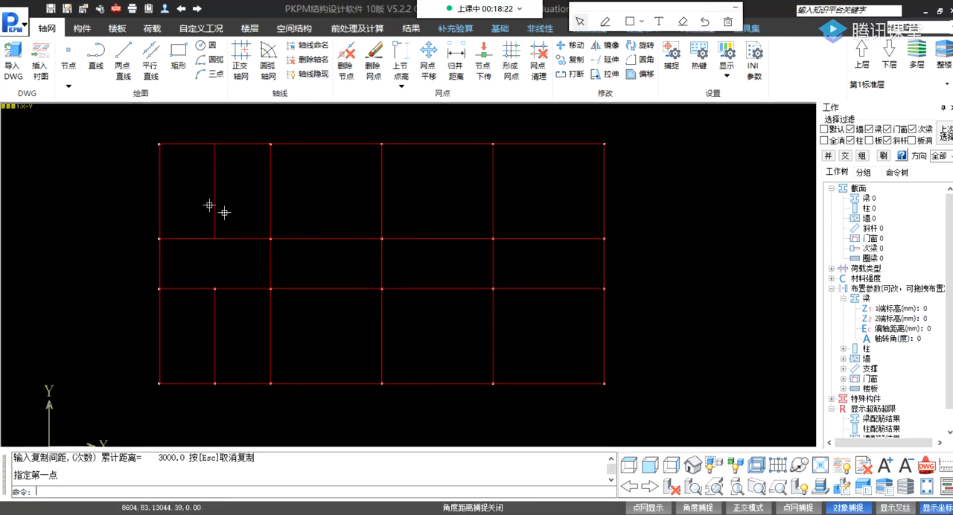
{"action": "scroll", "coordinate": [172, 153], "scroll_direction": "up", "scroll_amount": 1}
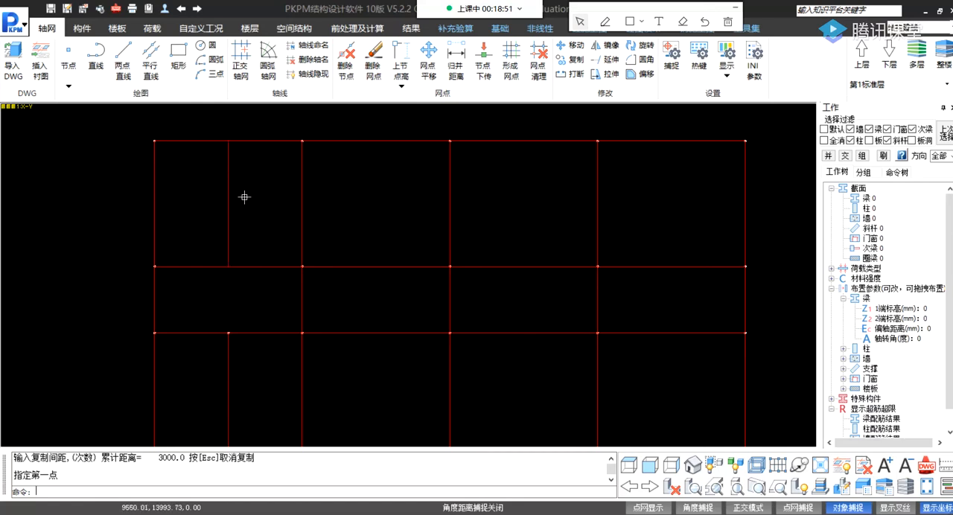
{"action": "middle_click_drag", "start_coordinate": [272, 221], "coordinate": [266, 213]}
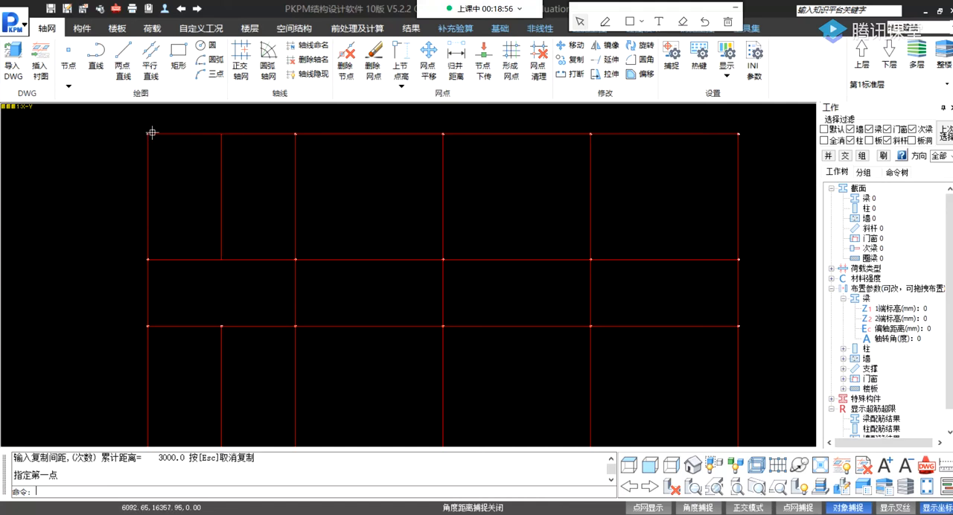
{"action": "mouse_move", "coordinate": [147, 134]}
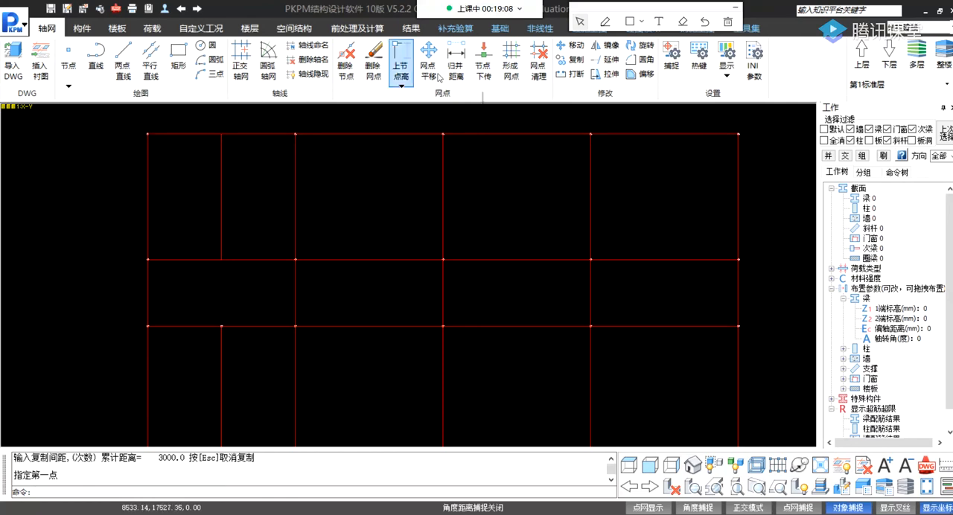
{"action": "mouse_move", "coordinate": [416, 317]}
{"action": "middle_mouse_down"}
{"action": "mouse_move", "coordinate": [383, 285]}
{"action": "mouse_move", "coordinate": [366, 314]}
{"action": "middle_mouse_up"}
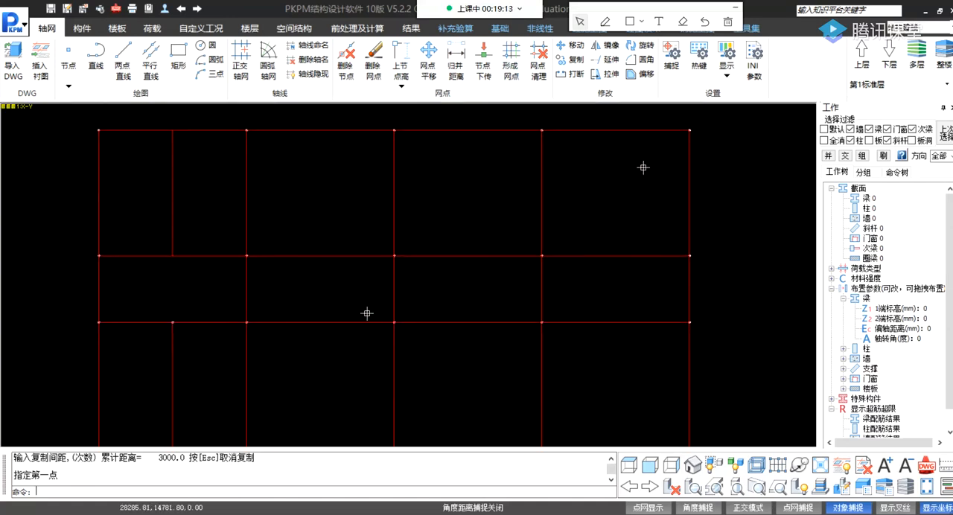
{"action": "middle_click_drag", "start_coordinate": [454, 291], "coordinate": [452, 280]}
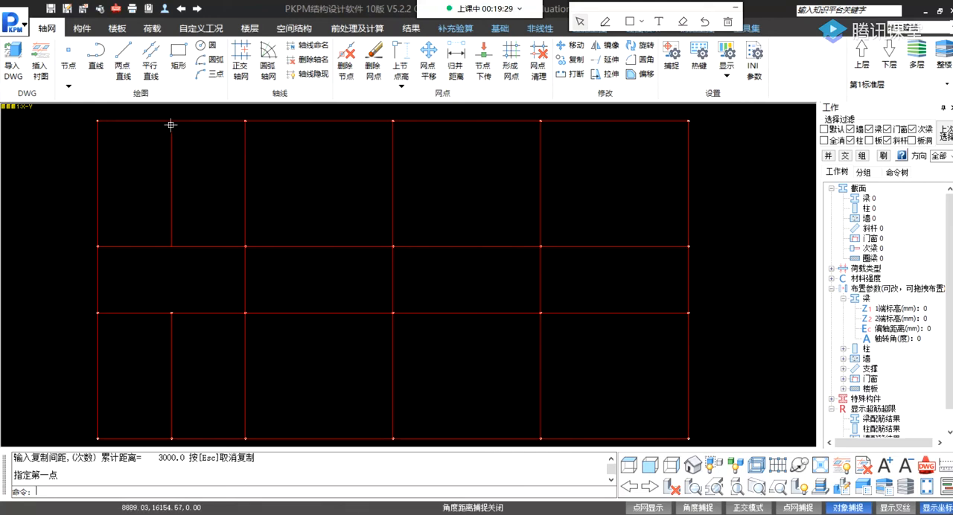
{"action": "left_click", "coordinate": [512, 60]}
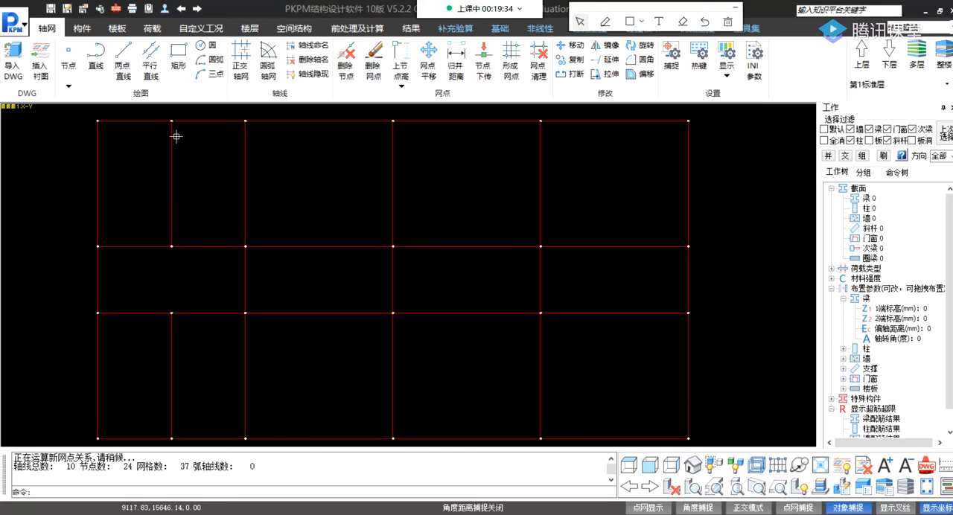
Create a parallel line in the upper-right bay by copying its right vertical edge with a spacing of -3000.
{"action": "scroll", "coordinate": [274, 282], "scroll_direction": "down", "scroll_amount": 2}
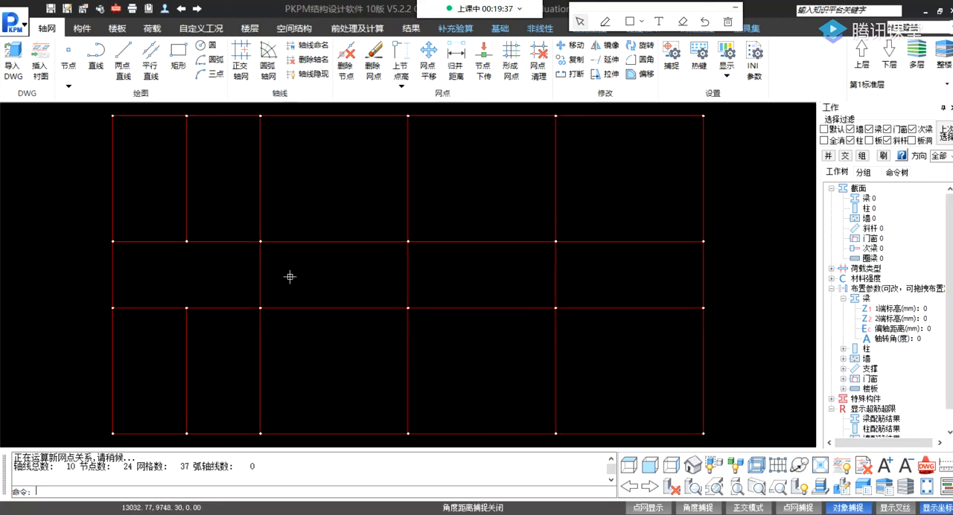
{"action": "middle_click_drag", "start_coordinate": [338, 262], "coordinate": [296, 249]}
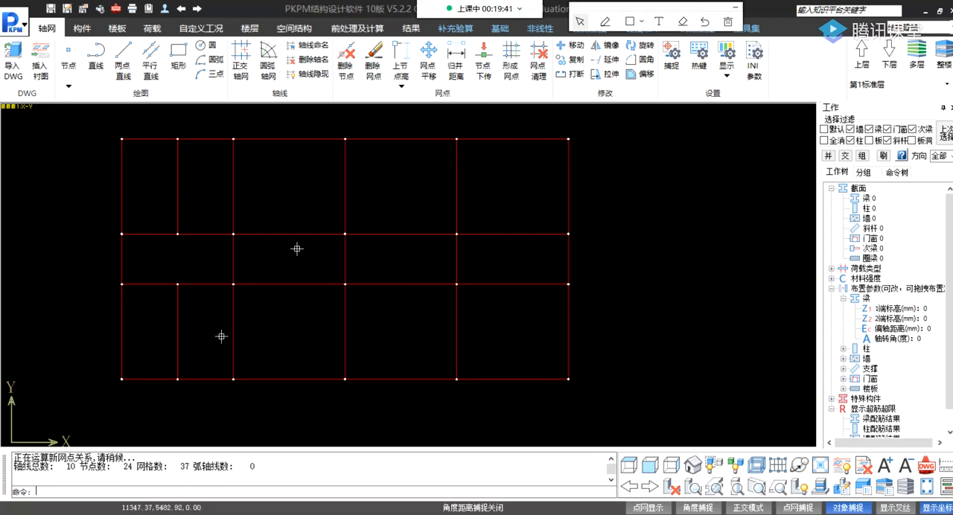
{"action": "middle_click_drag", "start_coordinate": [233, 278], "coordinate": [250, 270]}
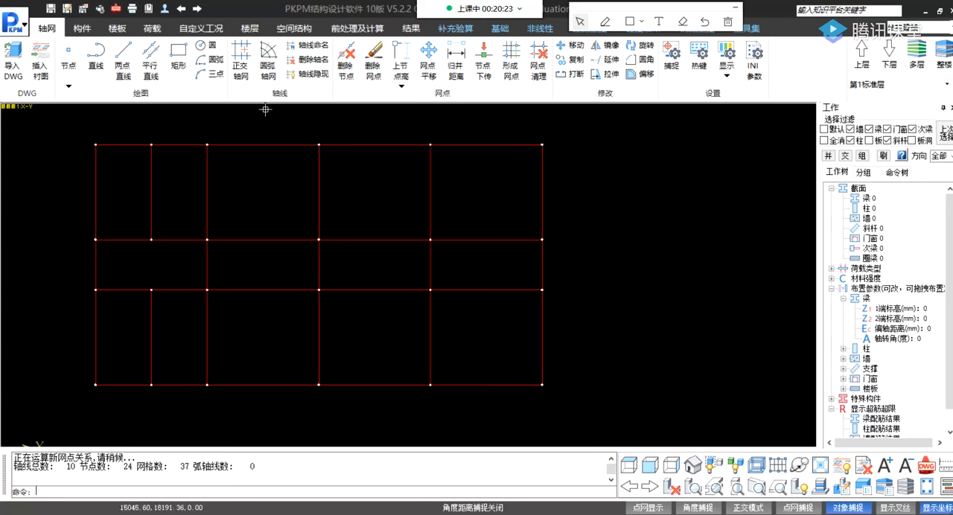
{"action": "left_click", "coordinate": [152, 63]}
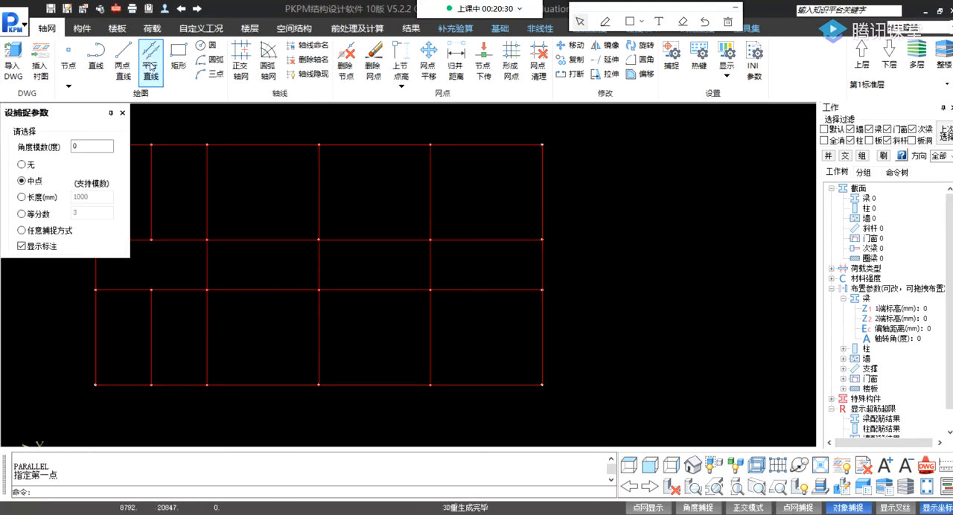
{"action": "left_click", "coordinate": [543, 144]}
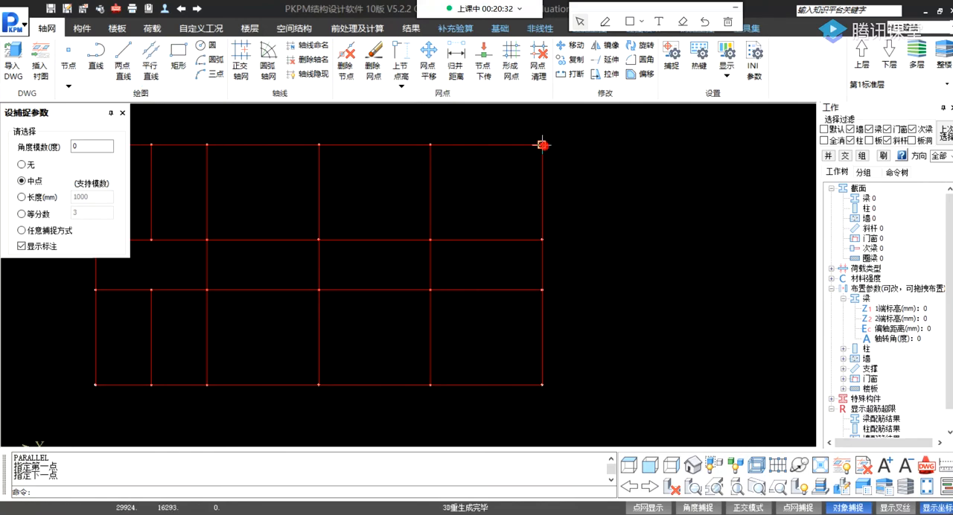
{"action": "left_click", "coordinate": [542, 239]}
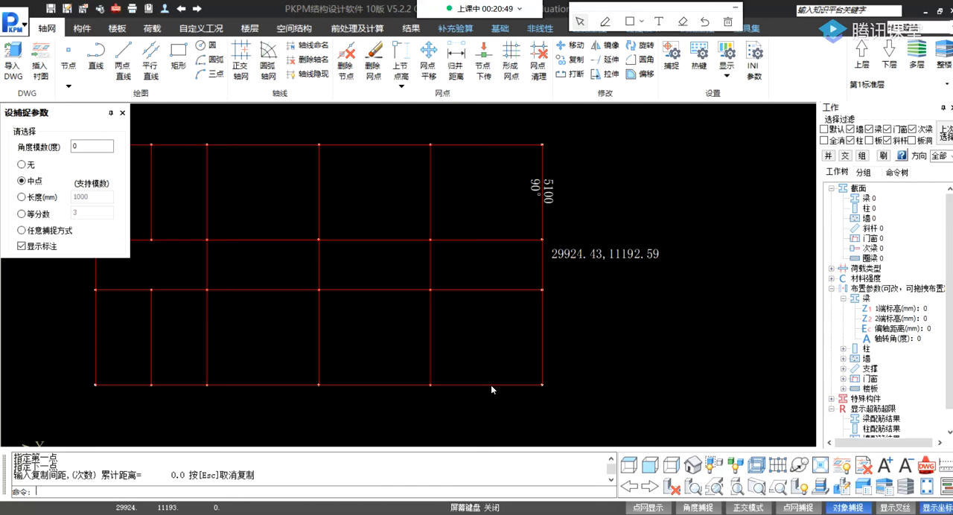
{"action": "left_click", "coordinate": [41, 493]}
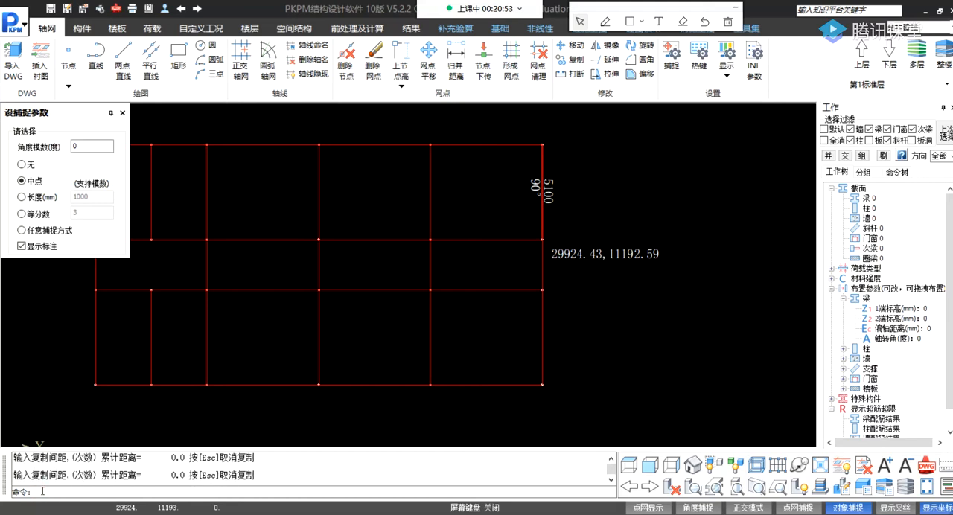
{"action": "type", "text": "-1000"}
{"action": "key", "text": "Return"}
Create a parallel line in the lower-right bay by copying its right vertical edge, picked from top to bottom, at -3000 spacing.
{"action": "left_click", "coordinate": [150, 61]}
{"action": "left_click", "coordinate": [541, 290]}
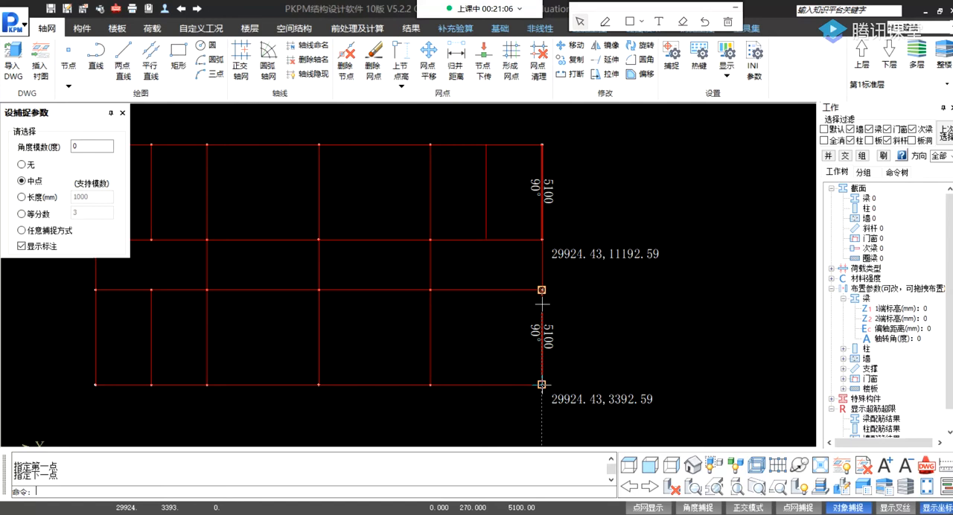
{"action": "left_click", "coordinate": [542, 384]}
{"action": "type", "text": "-3000"}
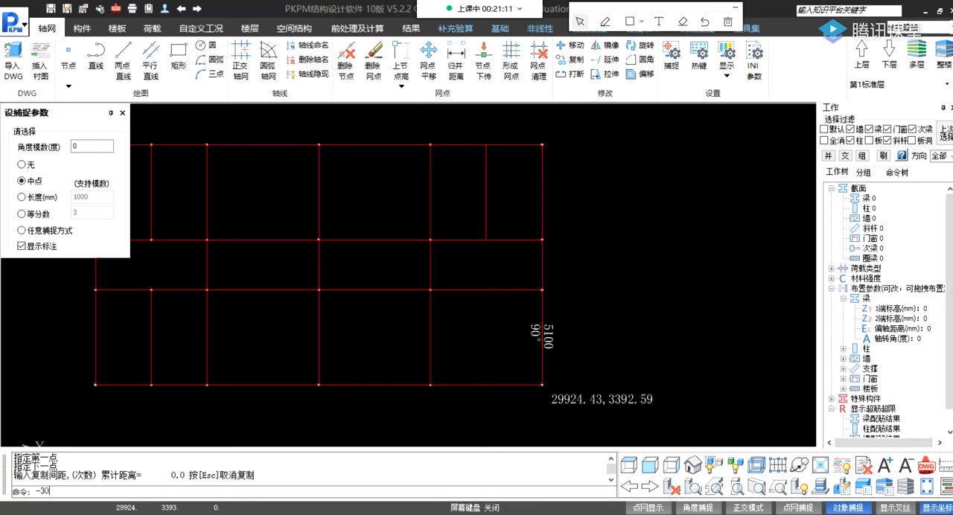
{"action": "key", "text": "Return"}
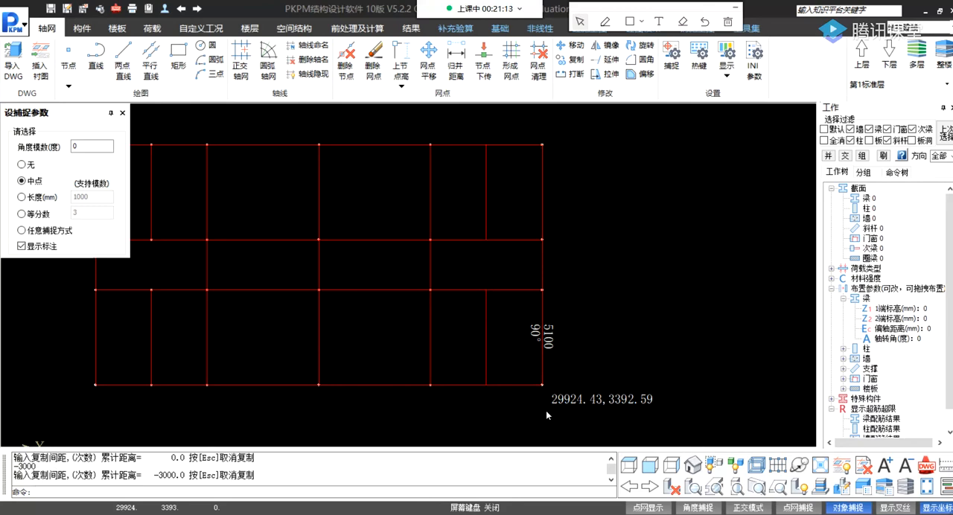
{"action": "left_click", "coordinate": [122, 113]}
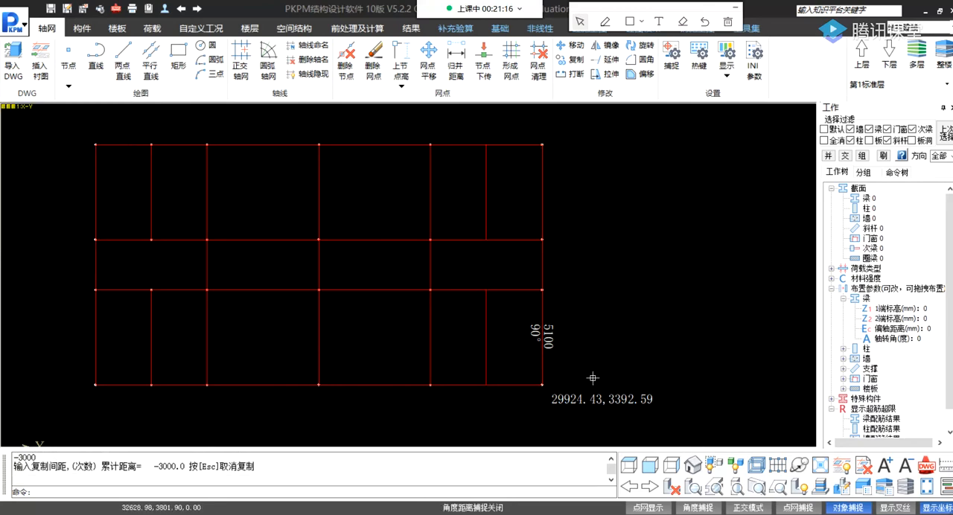
Form the network points (形成网点) so the new axis lines in the two right-hand bays get nodes at their ends.
{"action": "left_click", "coordinate": [39, 492]}
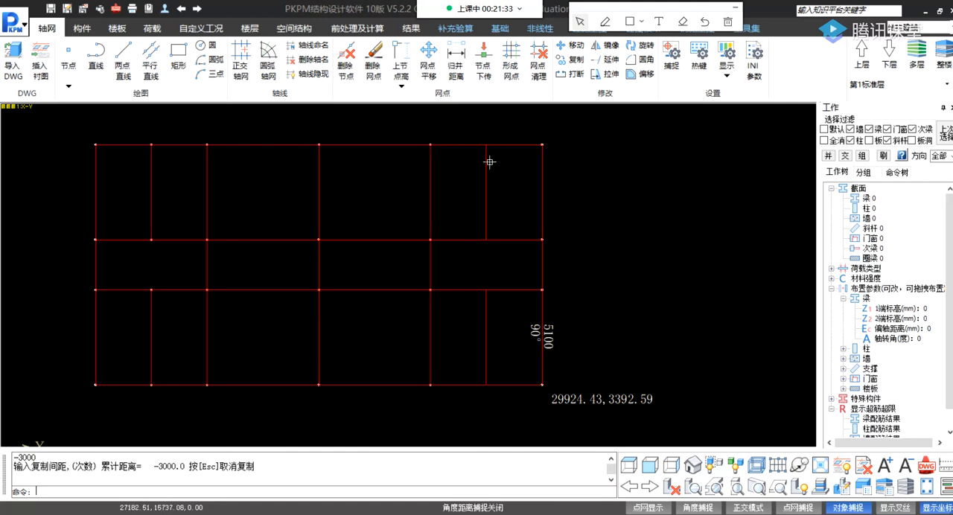
{"action": "left_click", "coordinate": [513, 59]}
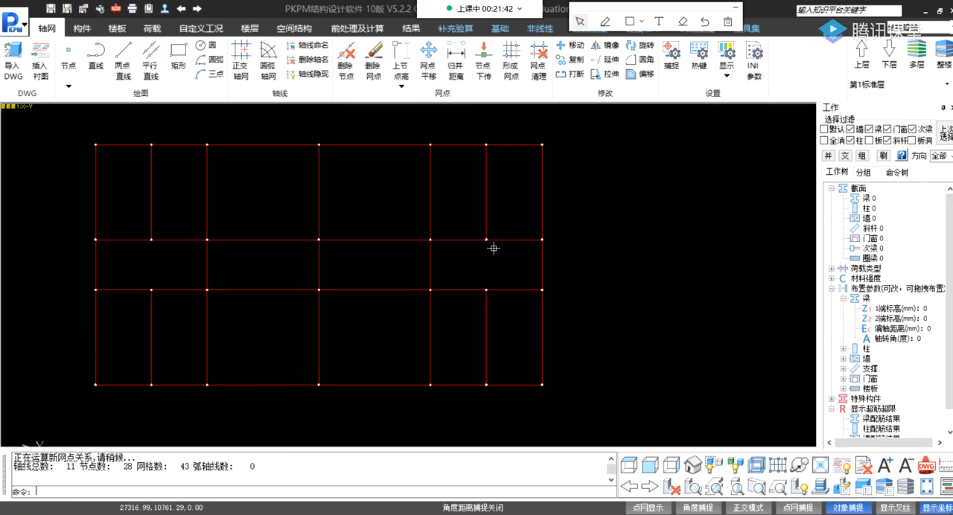
{"action": "mouse_move", "coordinate": [490, 143]}
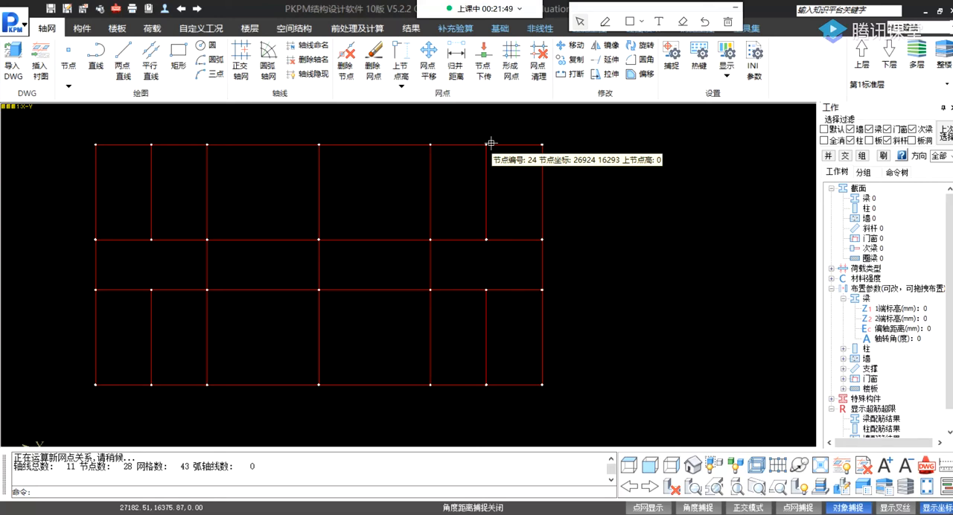
Name the leftmost vertical axis 1 with the axis naming command (轴线命名).
{"action": "middle_click_drag", "start_coordinate": [347, 237], "coordinate": [408, 228]}
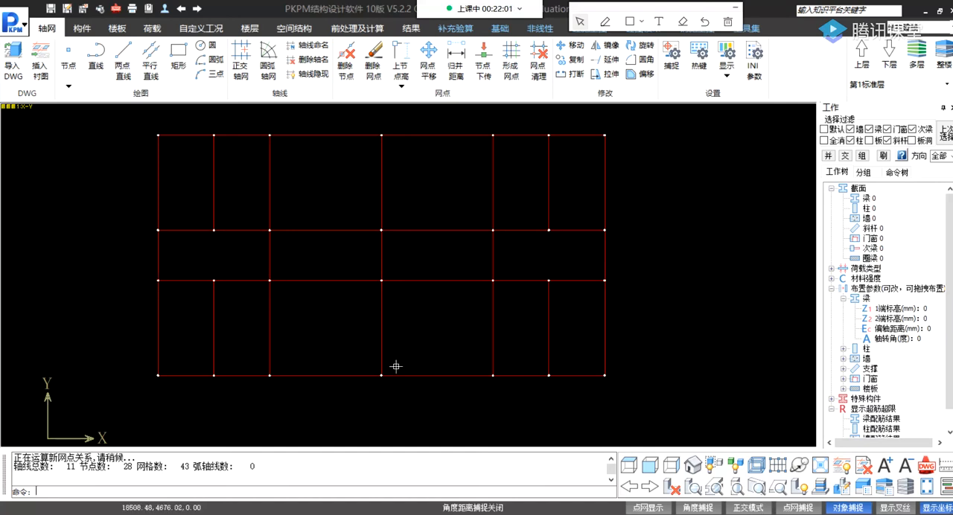
{"action": "left_click", "coordinate": [310, 46]}
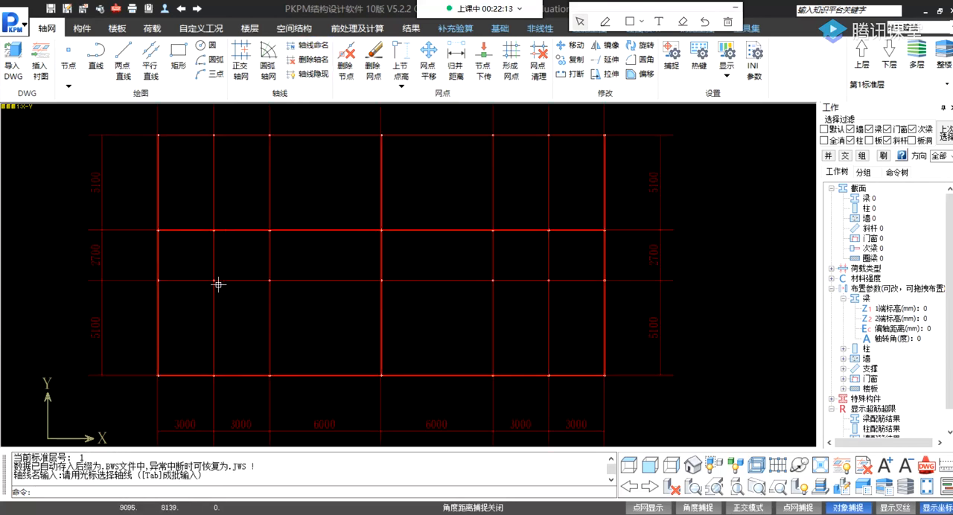
{"action": "scroll", "coordinate": [223, 290], "scroll_direction": "down", "scroll_amount": 3}
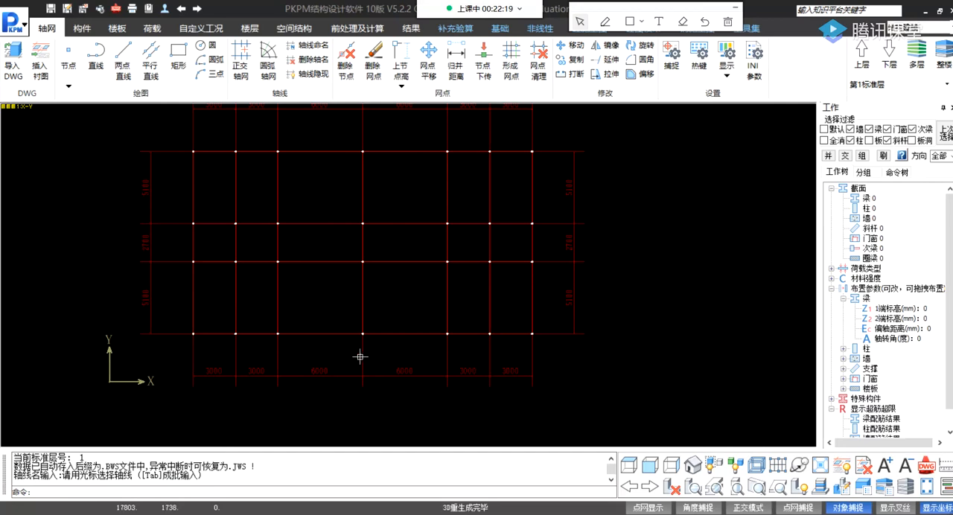
{"action": "left_click", "coordinate": [193, 361]}
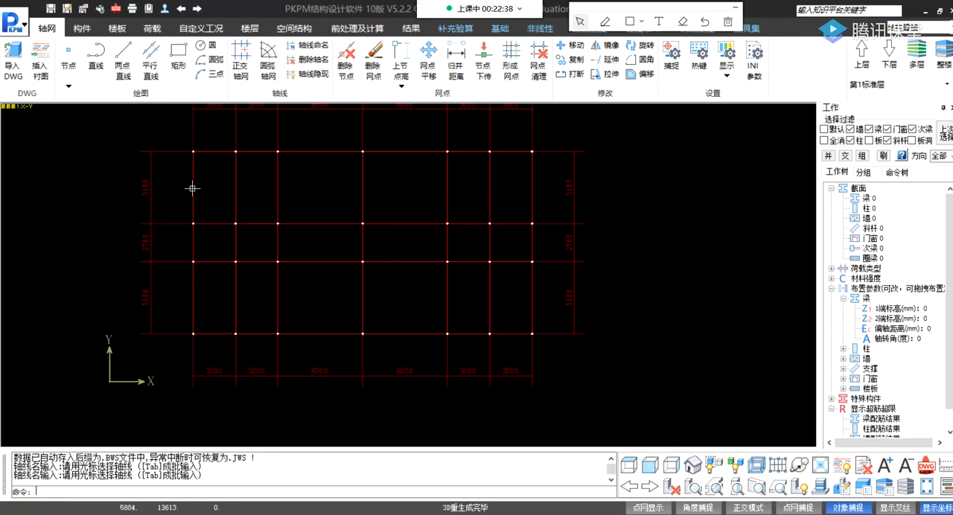
{"action": "left_click", "coordinate": [193, 296]}
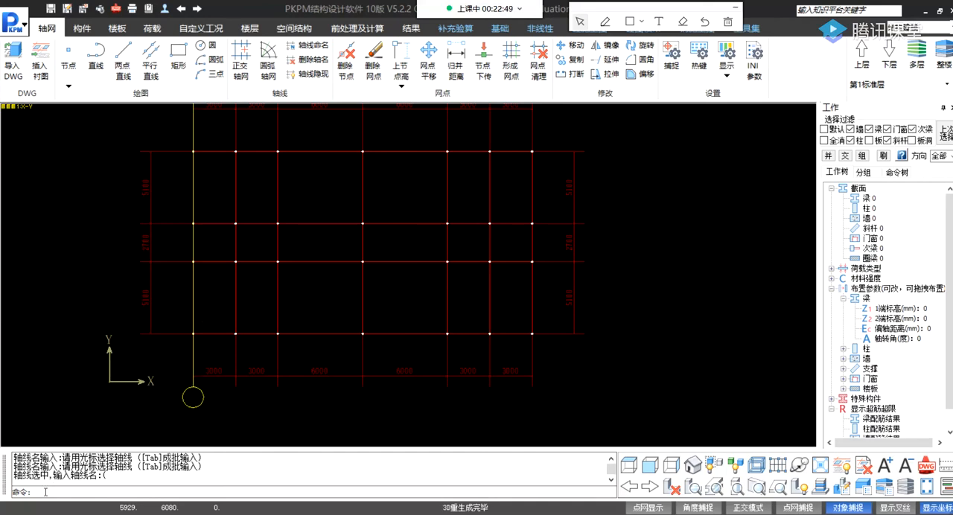
{"action": "key", "text": "Escape"}
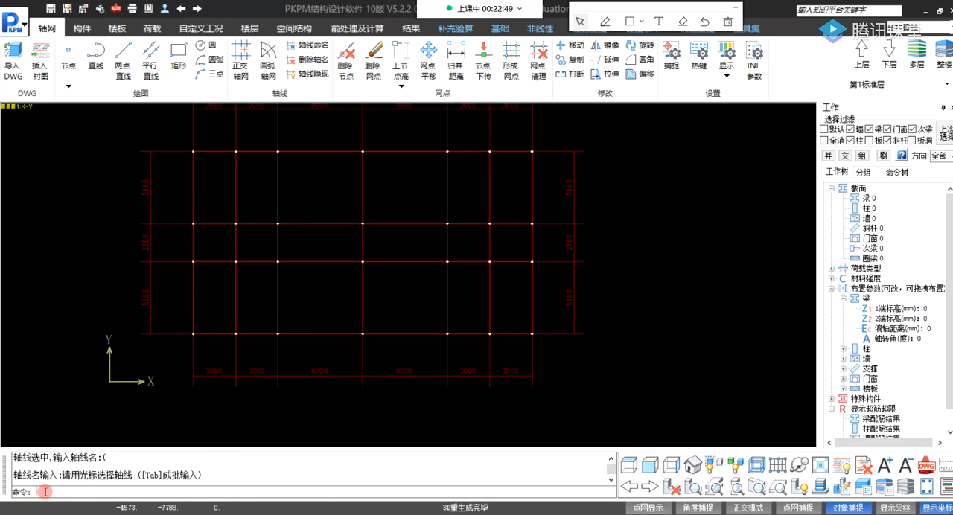
{"action": "left_click", "coordinate": [193, 243]}
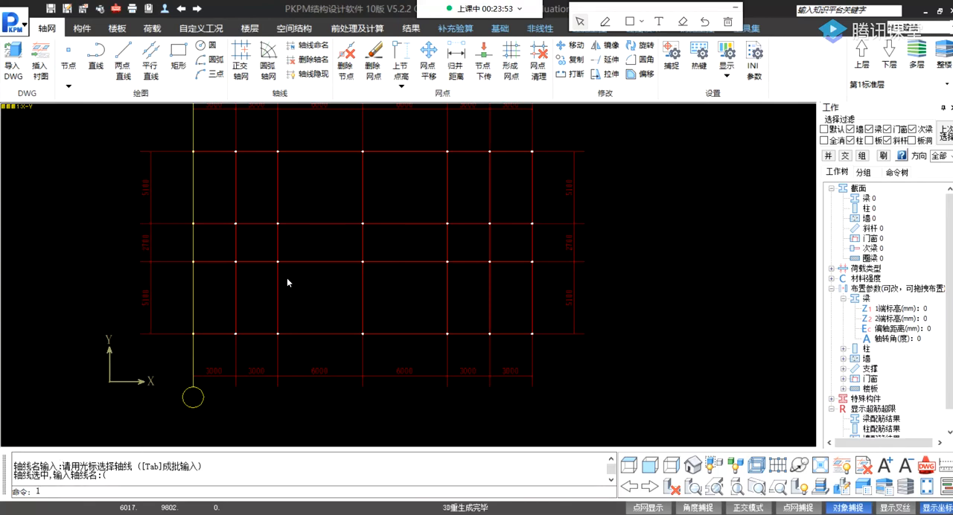
{"action": "key", "text": "Return"}
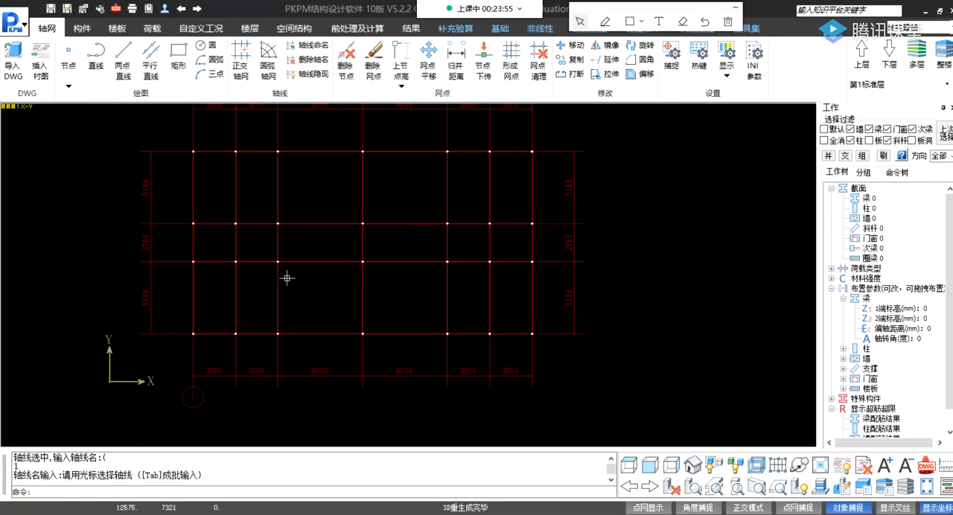
Name the second vertical axis from the left 2.
{"action": "scroll", "coordinate": [261, 348], "scroll_direction": "up", "scroll_amount": 4}
{"action": "scroll", "coordinate": [347, 208], "scroll_direction": "down", "scroll_amount": 5}
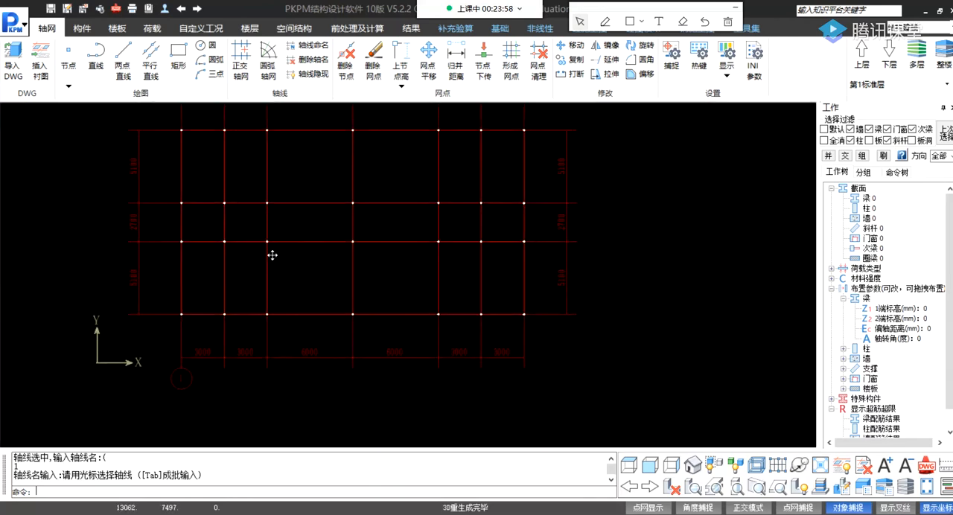
{"action": "scroll", "coordinate": [221, 231], "scroll_direction": "down", "scroll_amount": 2}
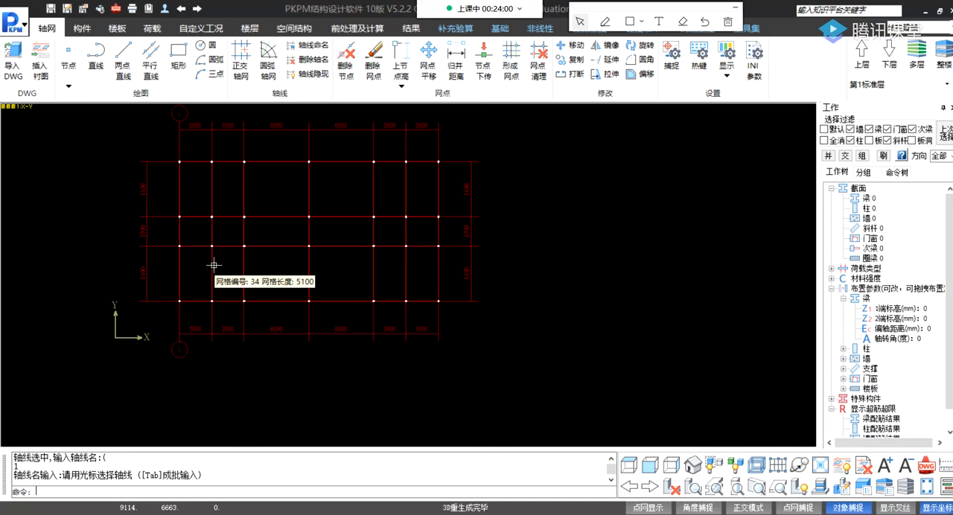
{"action": "left_click", "coordinate": [212, 266]}
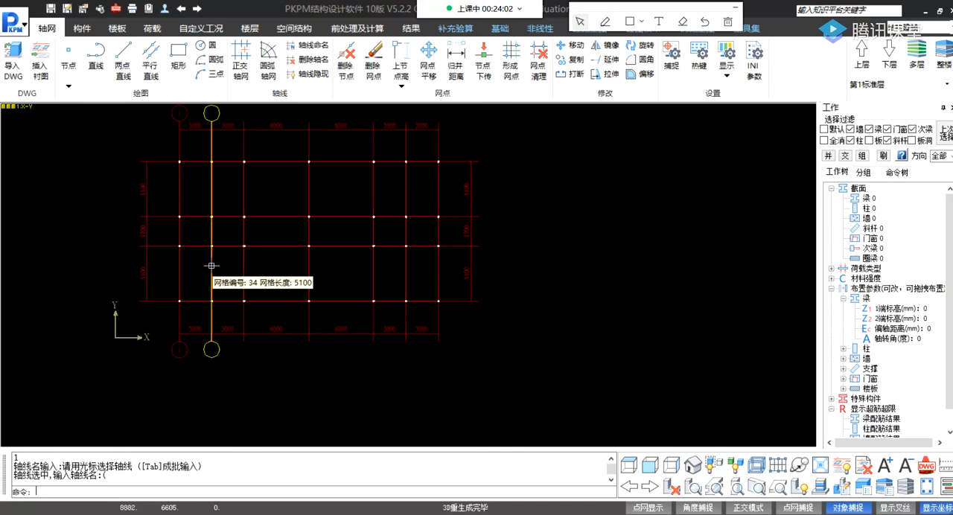
{"action": "type", "text": "2"}
{"action": "key", "text": "Return"}
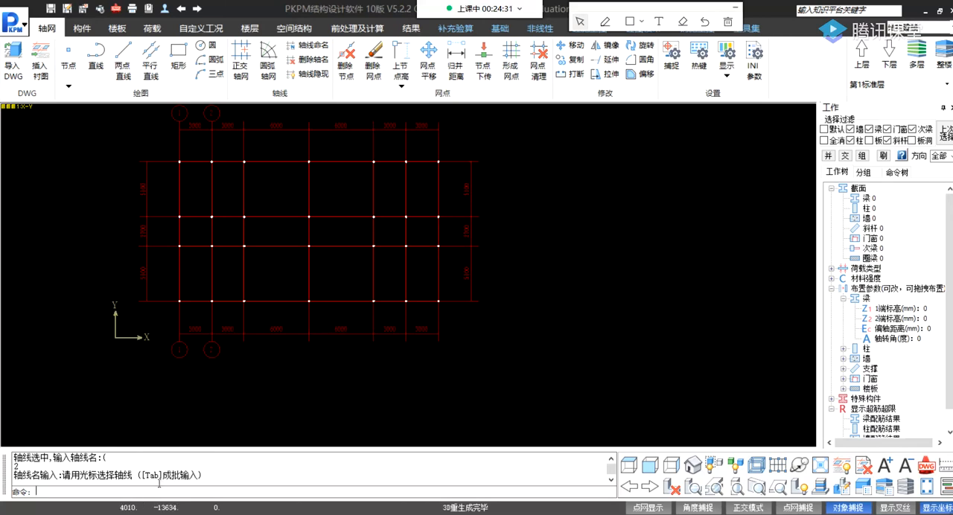
Try to batch-name the vertical axes starting from the third one as 3, leaving out the sixth axis.
{"action": "key", "text": "Tab"}
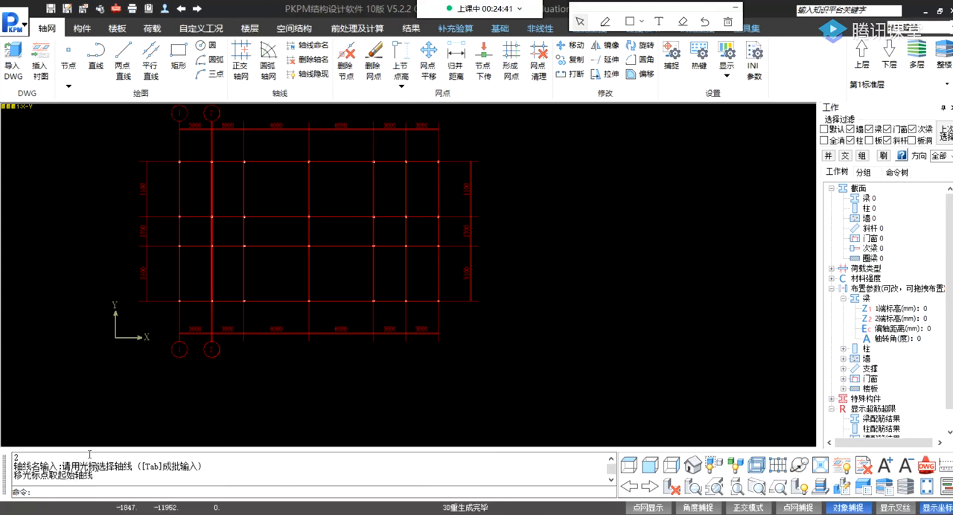
{"action": "left_click", "coordinate": [244, 275]}
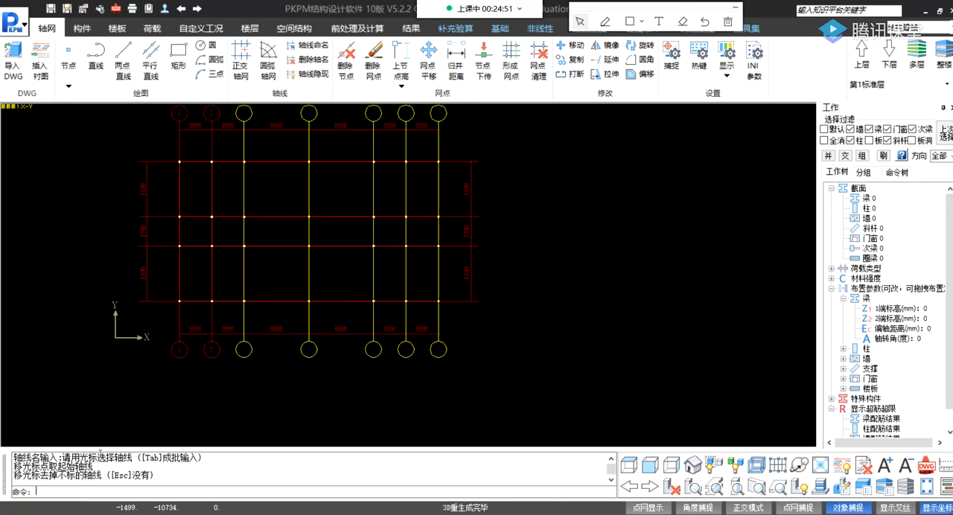
{"action": "left_click", "coordinate": [405, 261]}
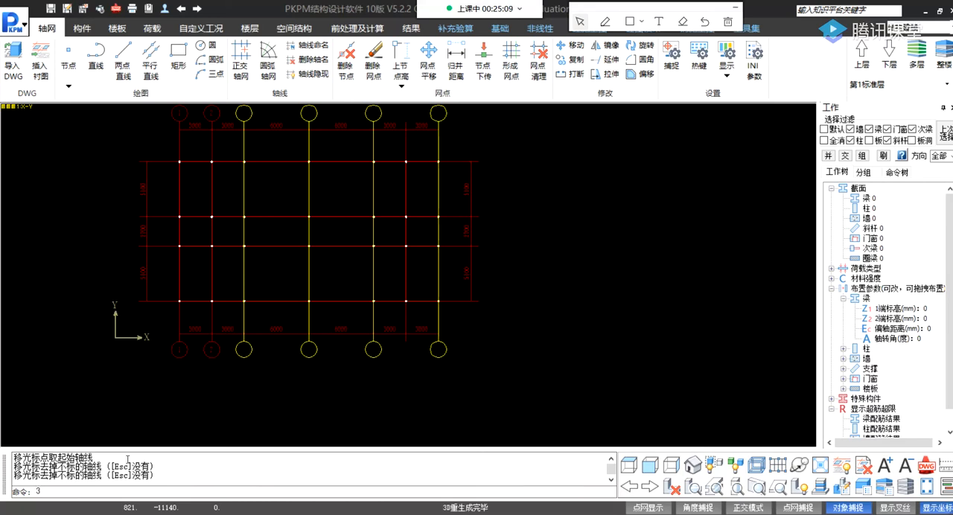
{"action": "key", "text": "Return"}
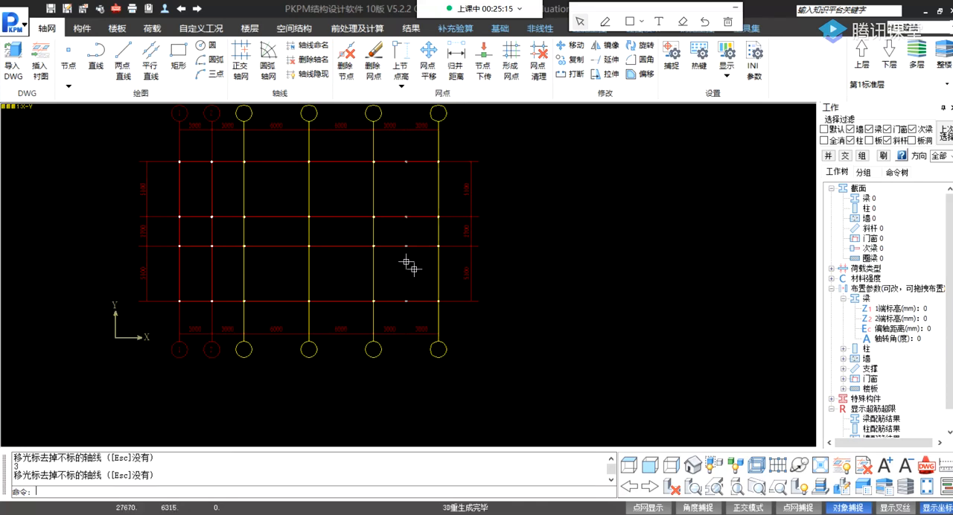
{"action": "key", "text": "Escape"}
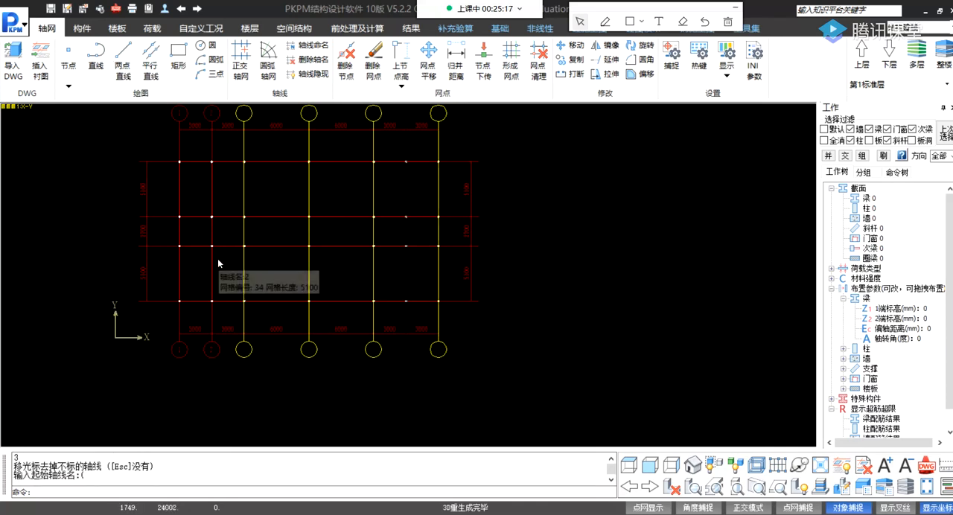
{"action": "key", "text": "Return"}
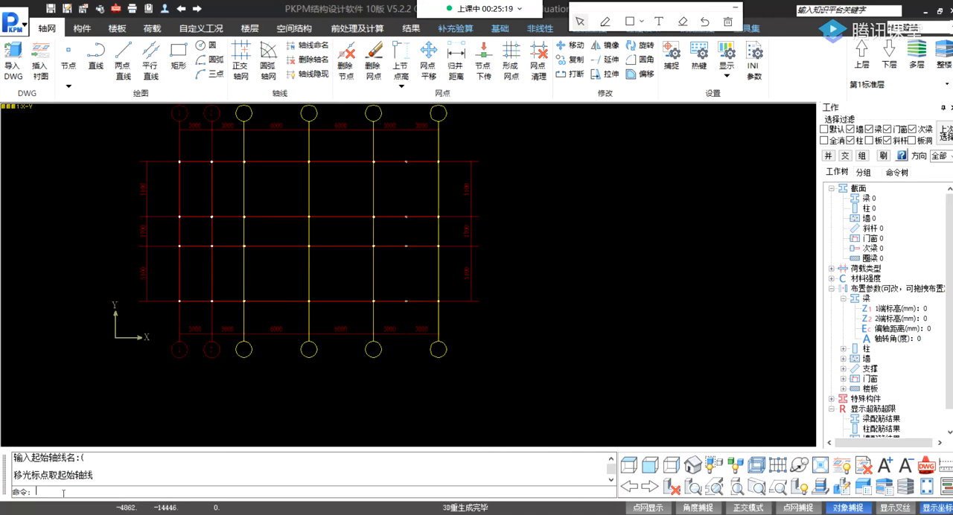
{"action": "left_click", "coordinate": [239, 269]}
{"action": "key", "text": "Escape"}
{"action": "key", "text": "Return"}
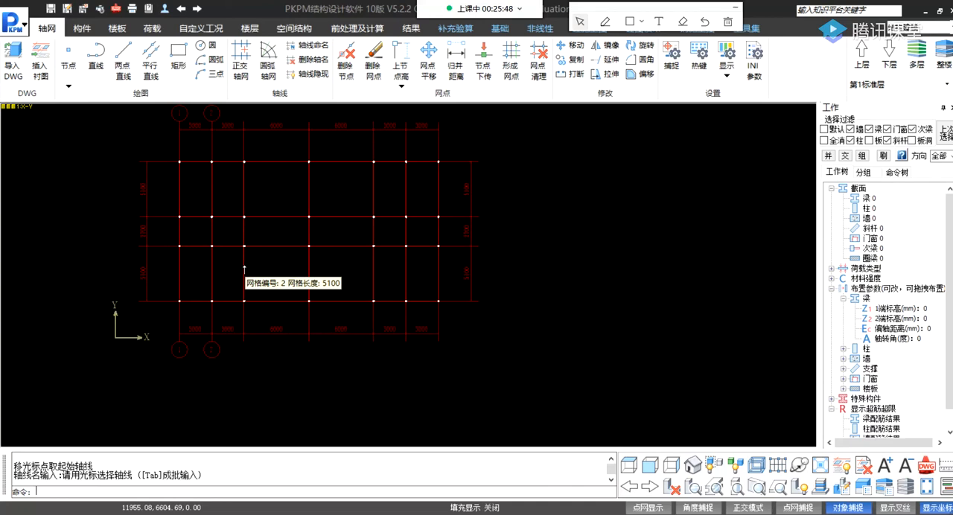
{"action": "key", "text": "Tab"}
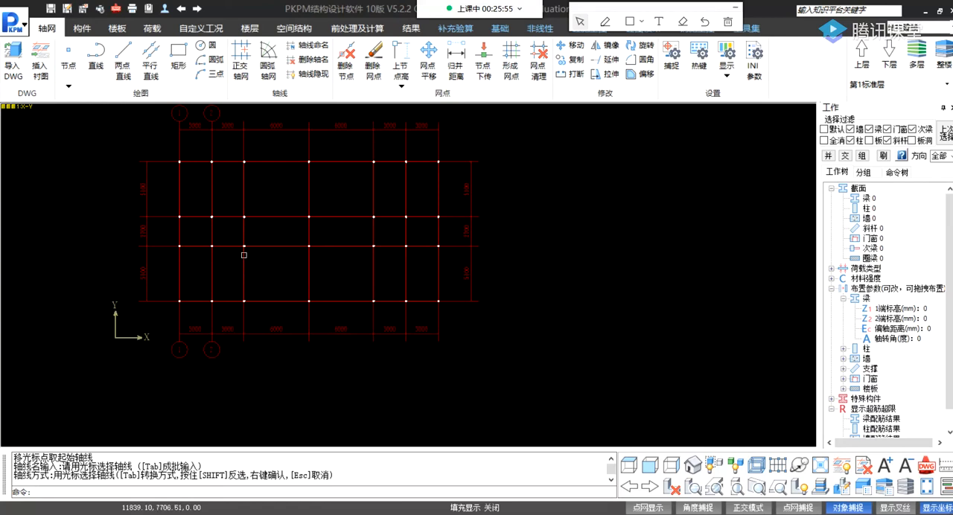
{"action": "left_click", "coordinate": [243, 261]}
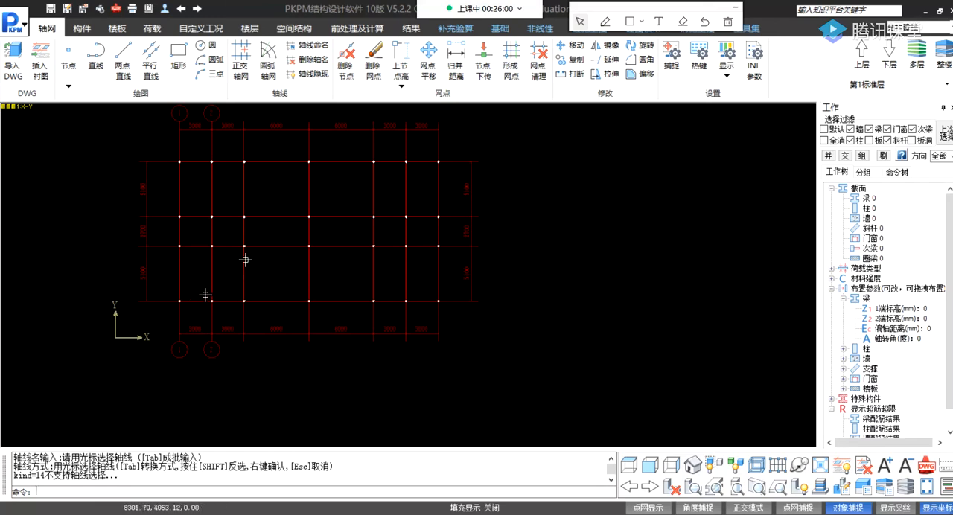
{"action": "left_click", "coordinate": [308, 44]}
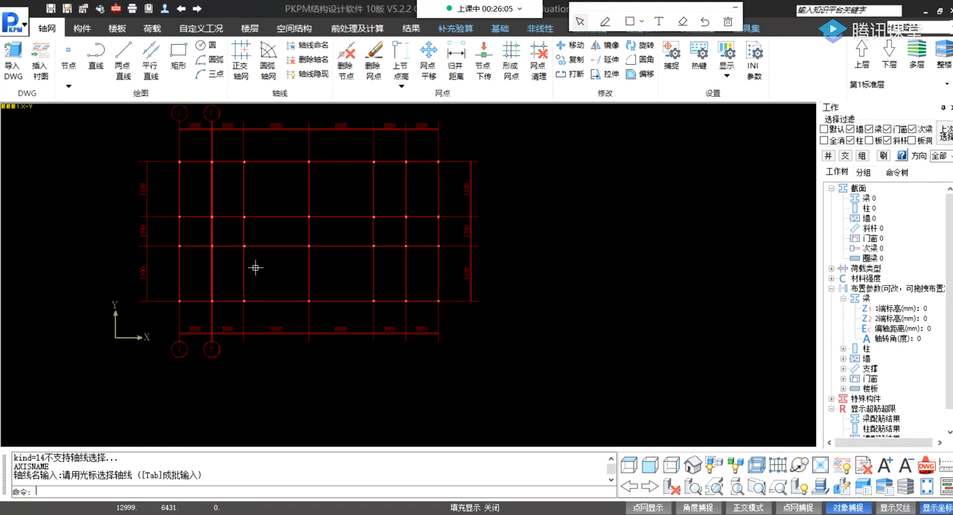
{"action": "key", "text": "Tab"}
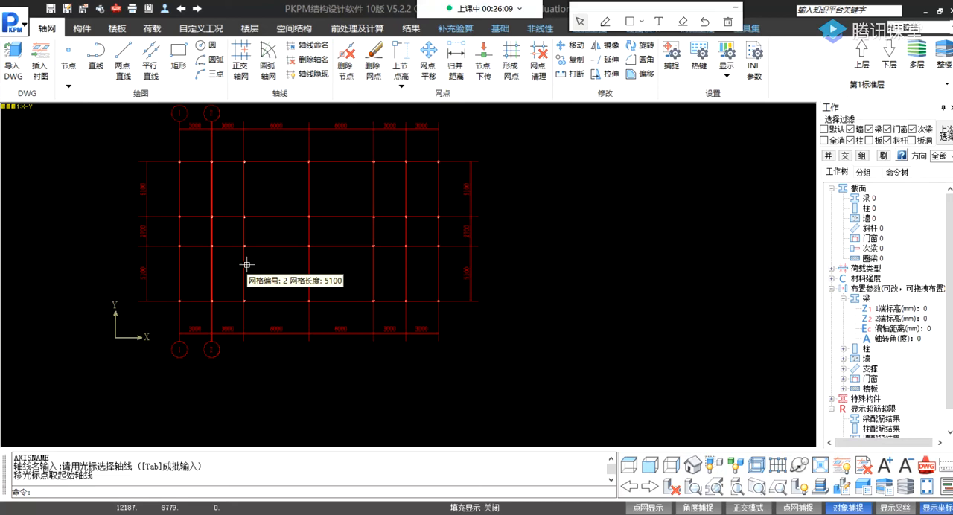
{"action": "key", "text": "Escape"}
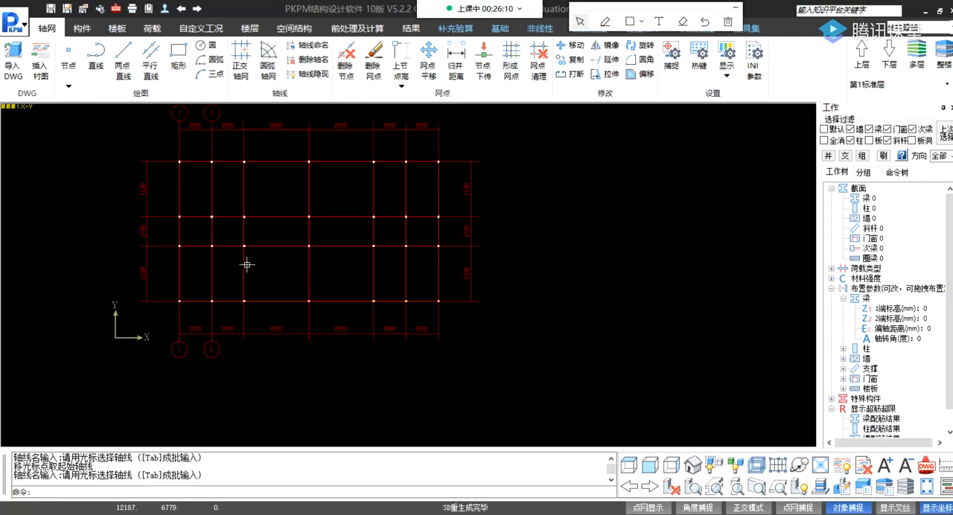
{"action": "left_click", "coordinate": [245, 264]}
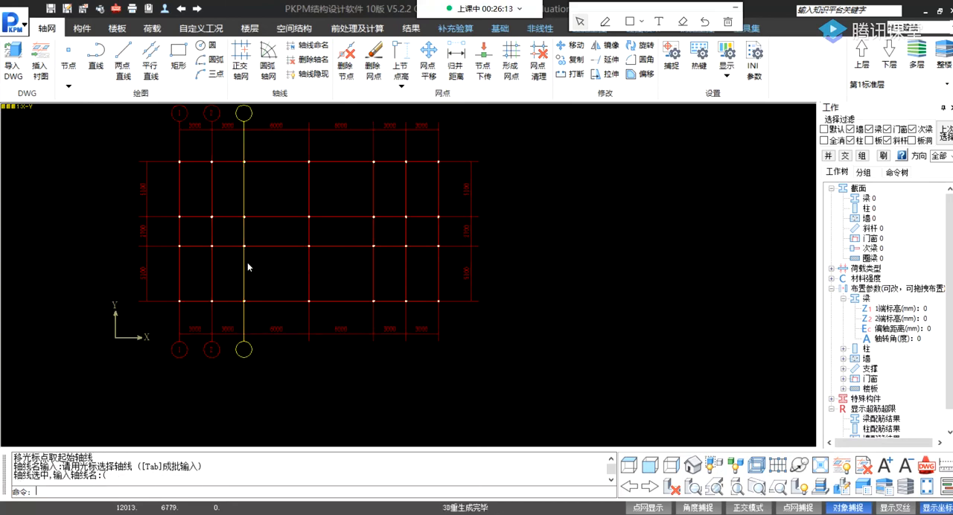
{"action": "key", "text": "Return"}
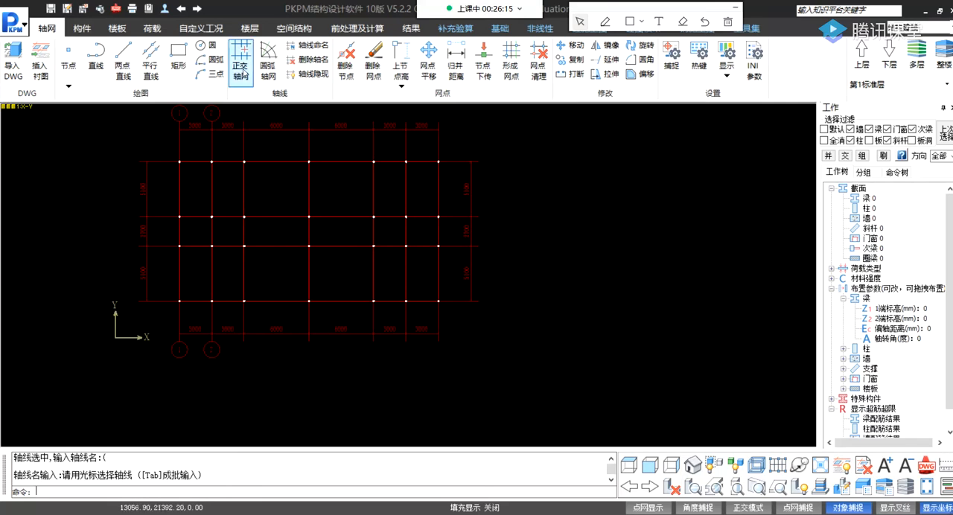
Try to batch-name the vertical axes from the third one onward, starting at 3 and leaving none out.
{"action": "left_click", "coordinate": [307, 45]}
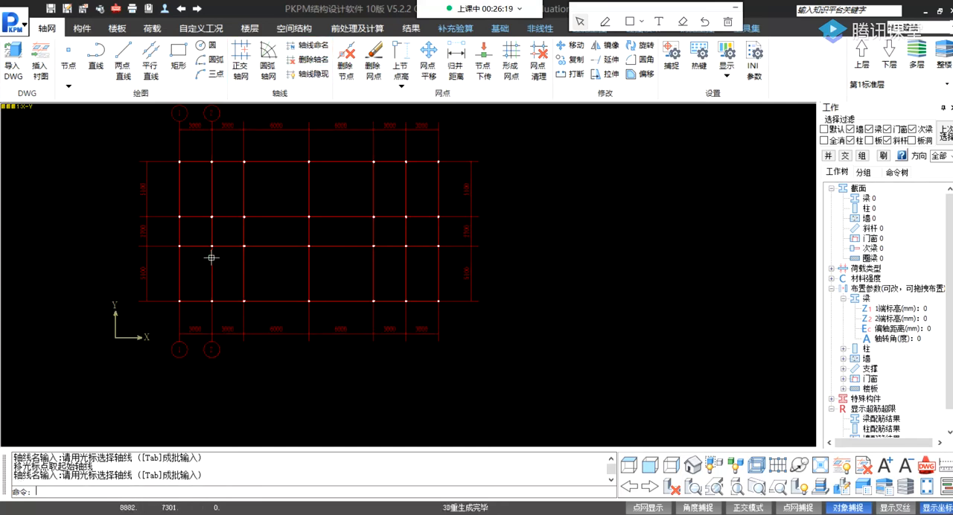
{"action": "left_click", "coordinate": [212, 260]}
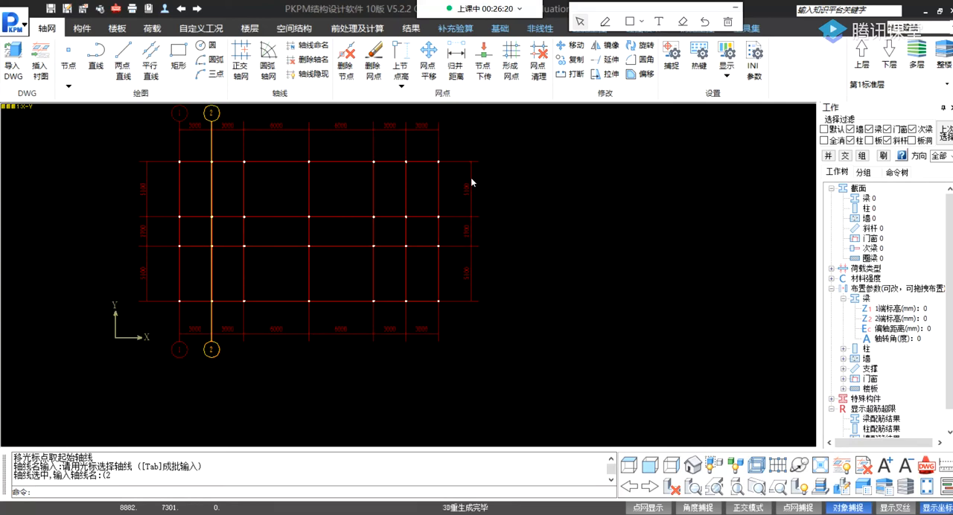
{"action": "left_click", "coordinate": [515, 152]}
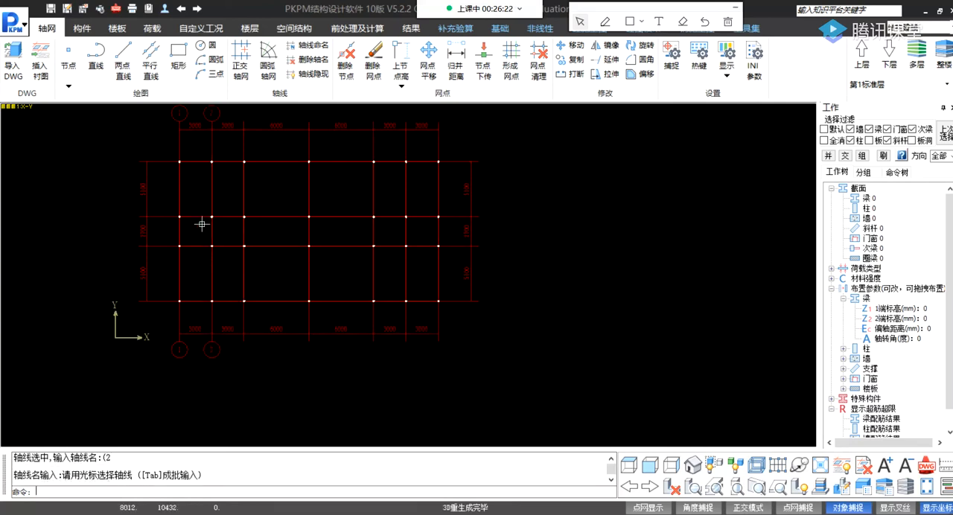
{"action": "left_click", "coordinate": [243, 149]}
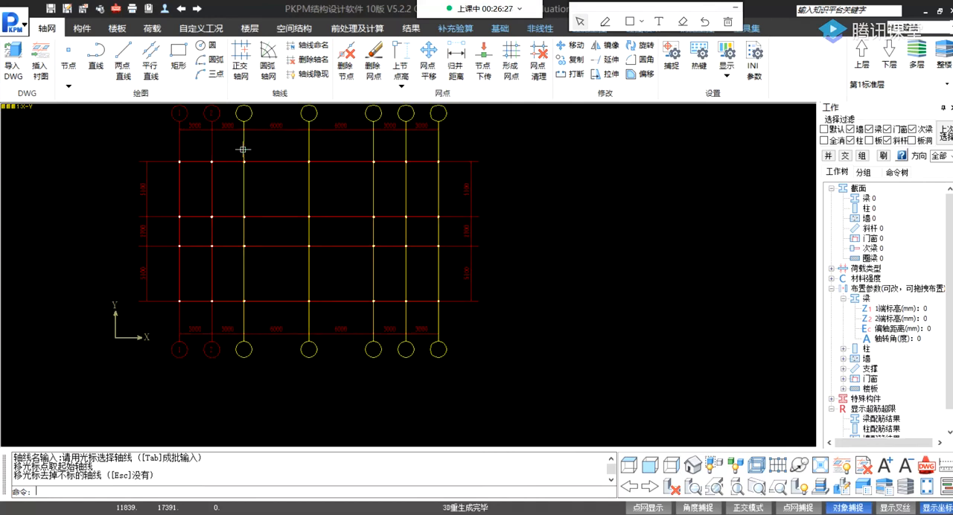
{"action": "key", "text": "Escape"}
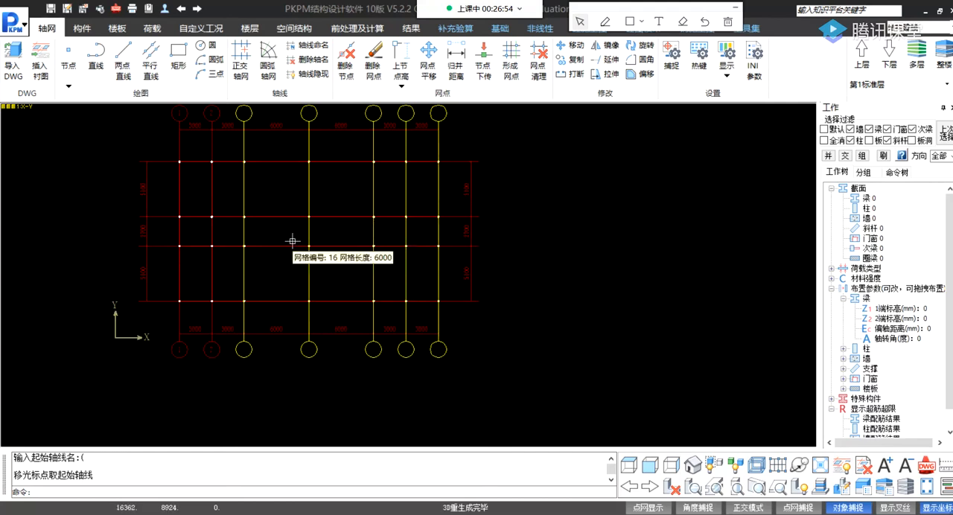
{"action": "type", "text": "3"}
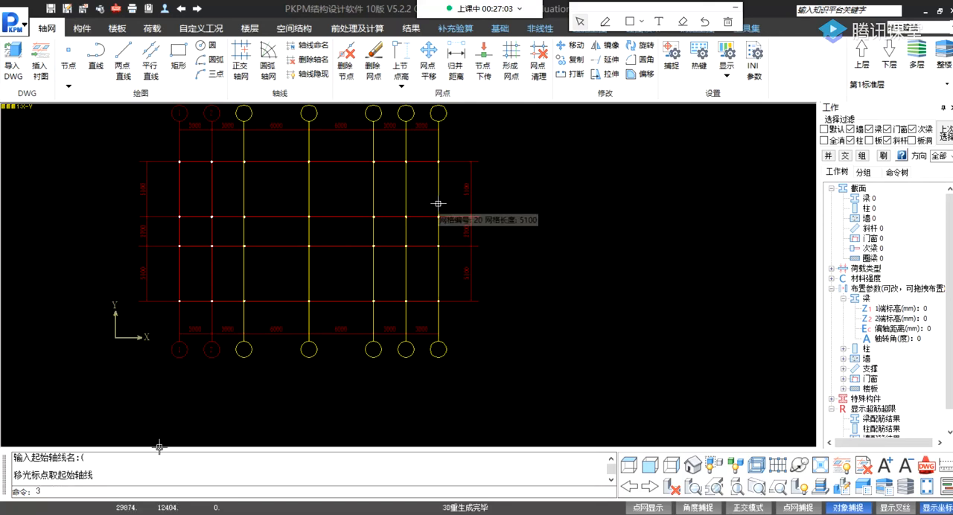
{"action": "key", "text": "Return"}
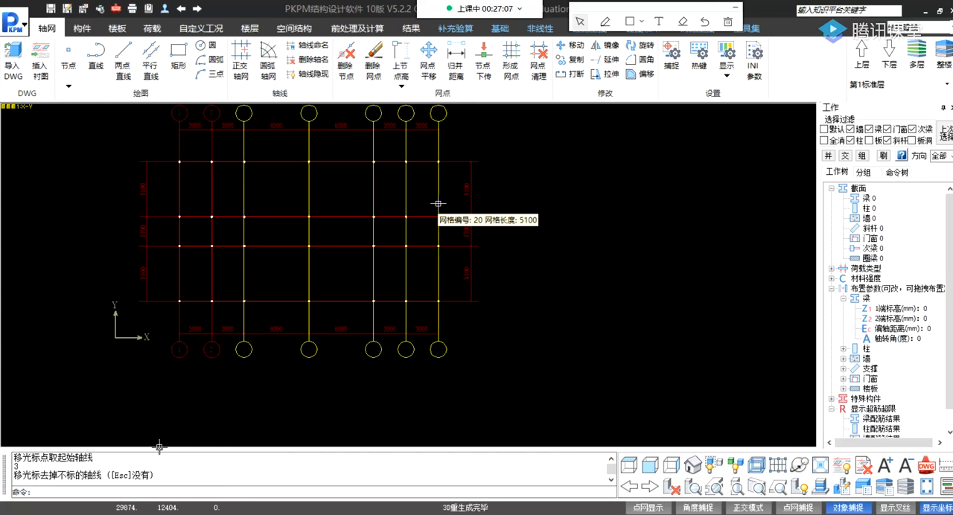
{"action": "key", "text": "Escape"}
{"action": "key", "text": "Return"}
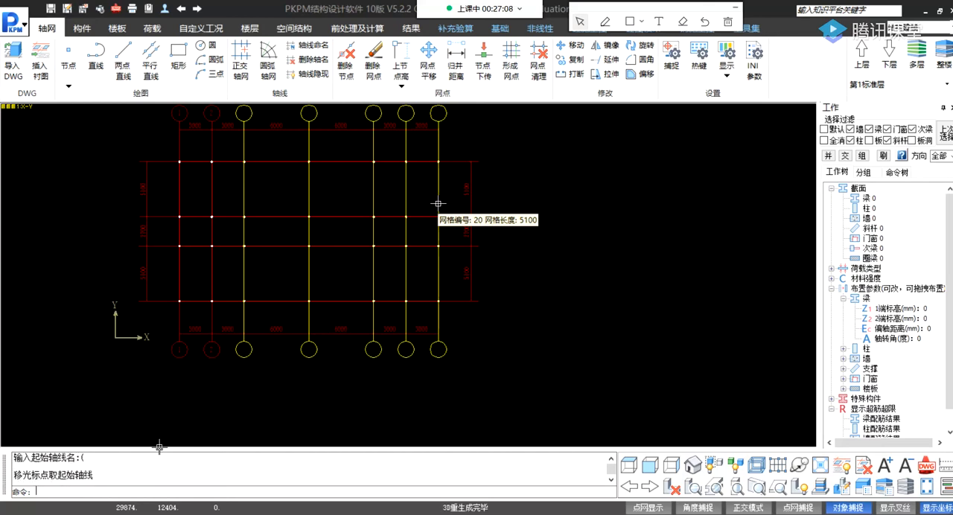
Batch-name the vertical axes from the third to the last as 3 to 7, without leaving any axis out.
{"action": "scroll", "coordinate": [374, 320], "scroll_direction": "up", "scroll_amount": 3}
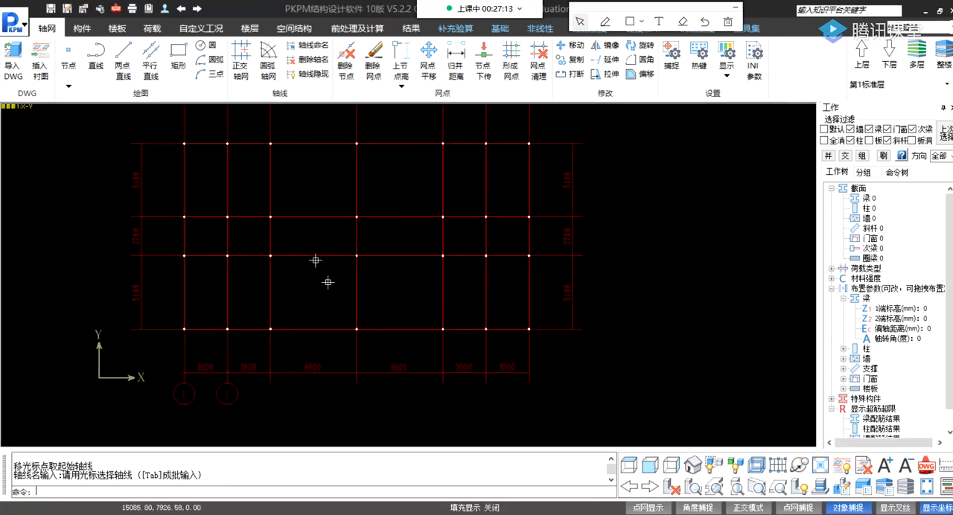
{"action": "left_click", "coordinate": [316, 48]}
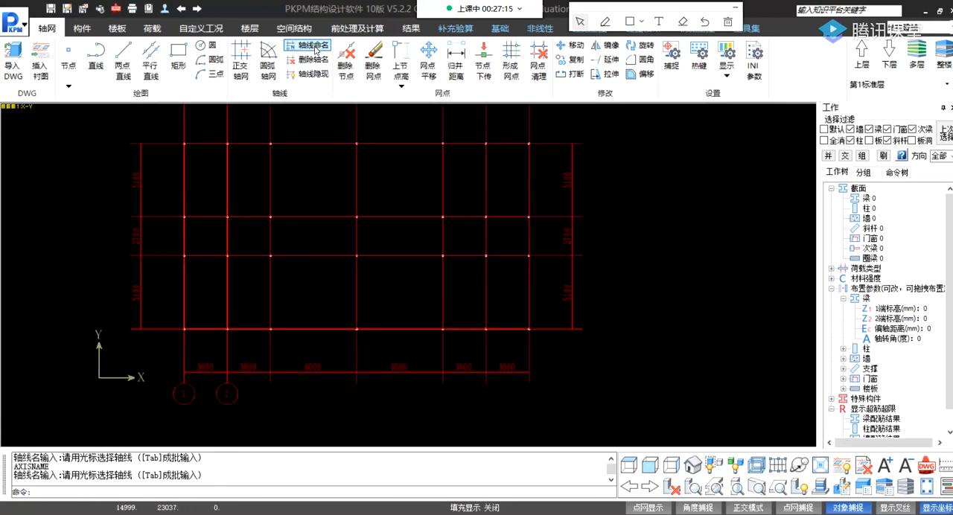
{"action": "key", "text": "Tab"}
{"action": "left_click", "coordinate": [271, 288]}
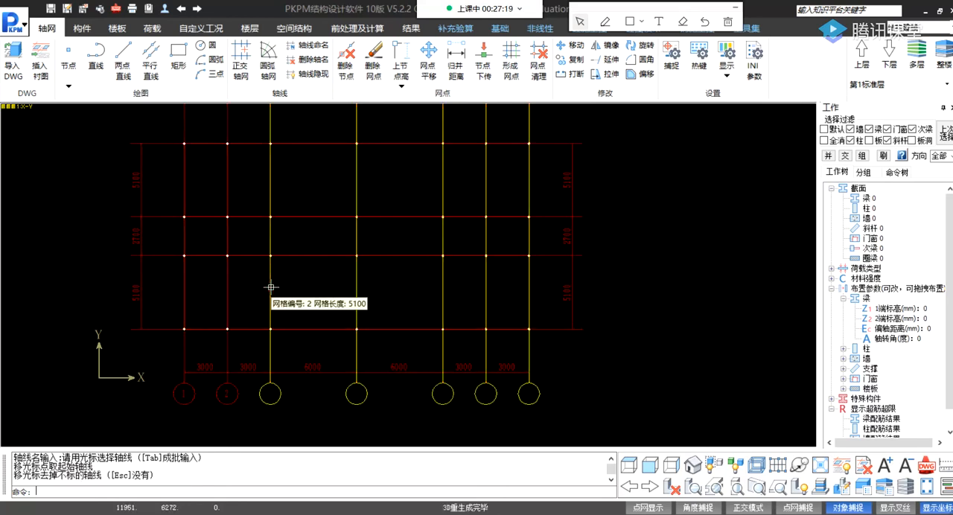
{"action": "key", "text": "Escape"}
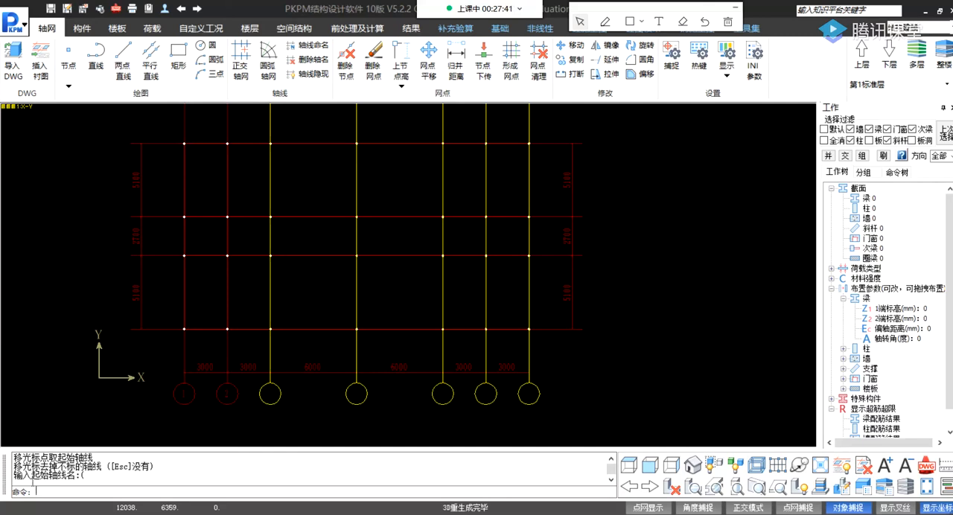
{"action": "type", "text": "3"}
{"action": "key", "text": "Return"}
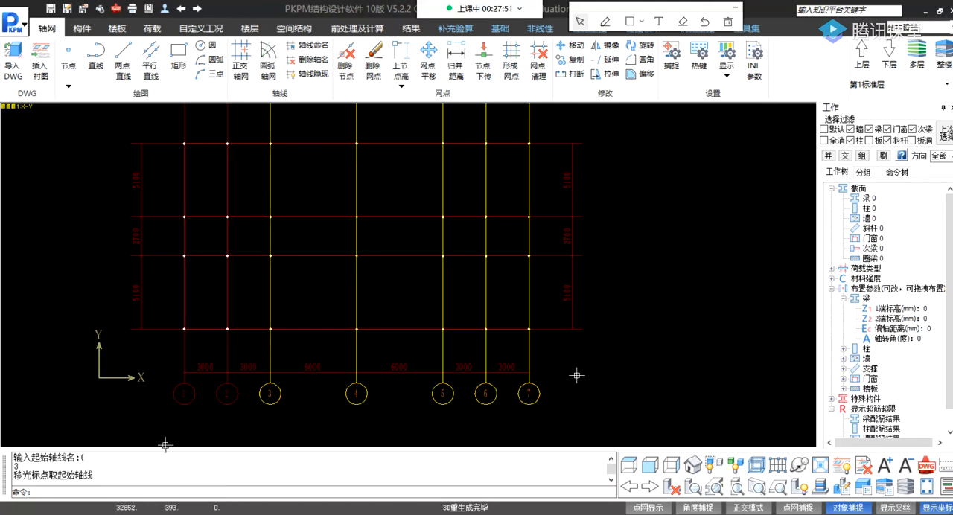
{"action": "middle_click_drag", "start_coordinate": [329, 285], "coordinate": [366, 297]}
{"action": "scroll", "coordinate": [399, 277], "scroll_direction": "down", "scroll_amount": 2}
{"action": "scroll", "coordinate": [395, 270], "scroll_direction": "up", "scroll_amount": 2}
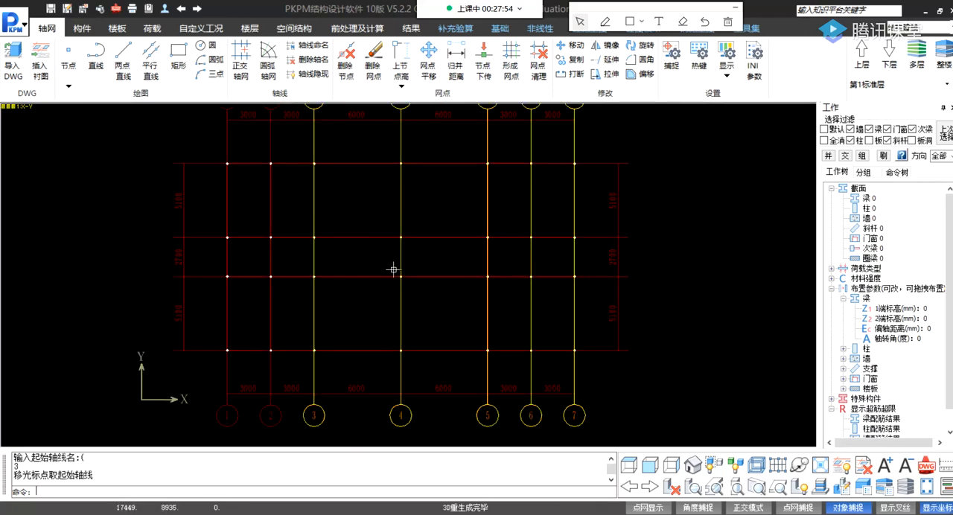
{"action": "key", "text": "Escape"}
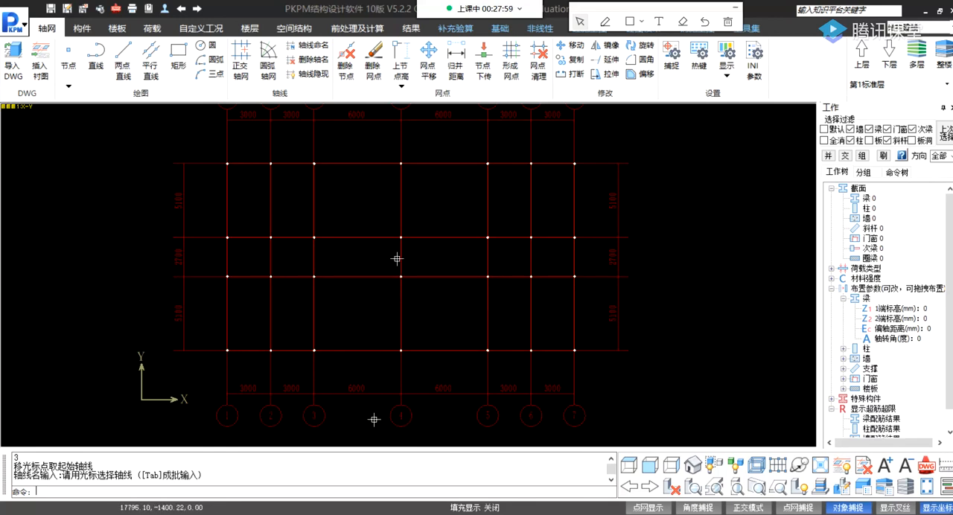
Batch-name the four horizontal axes A to D from the lowest one upward, without leaving any axis out.
{"action": "middle_click_drag", "start_coordinate": [512, 391], "coordinate": [550, 370]}
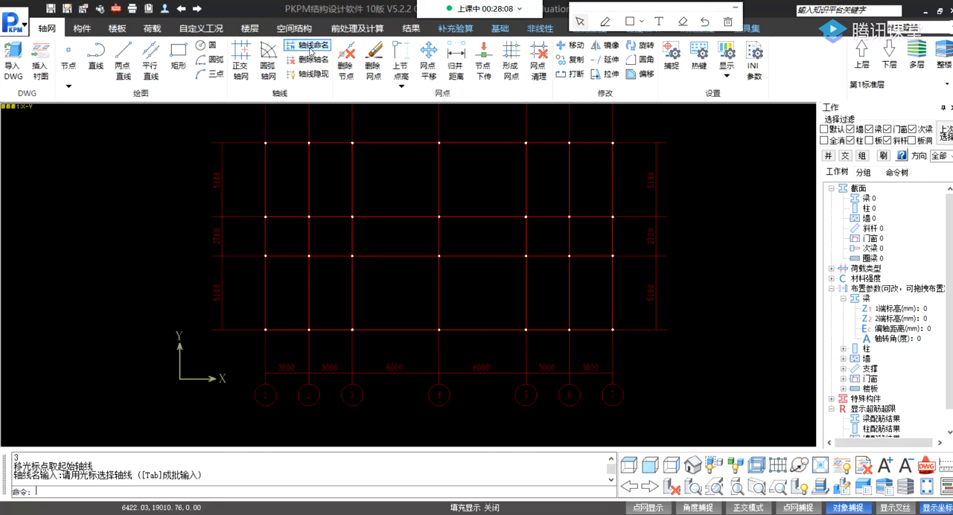
{"action": "left_click", "coordinate": [311, 50]}
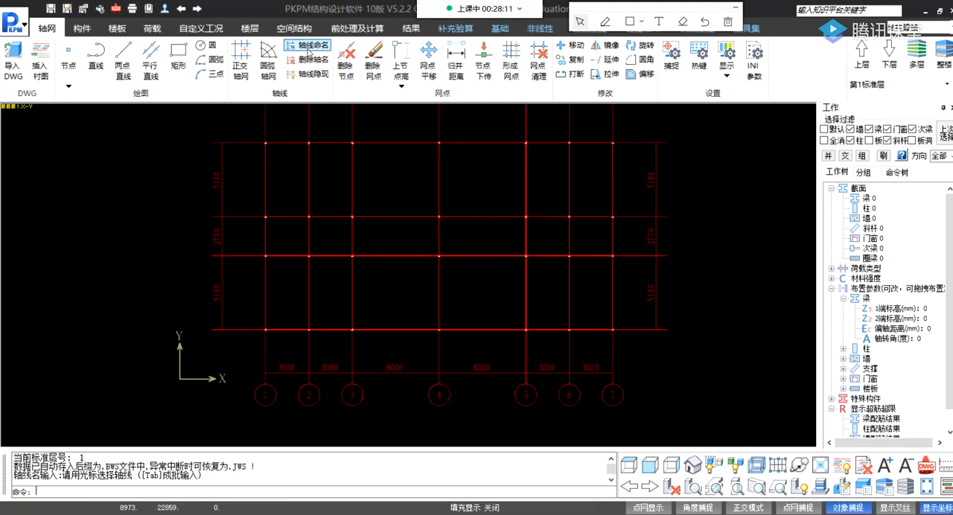
{"action": "left_click", "coordinate": [240, 328]}
{"action": "key", "text": "Tab"}
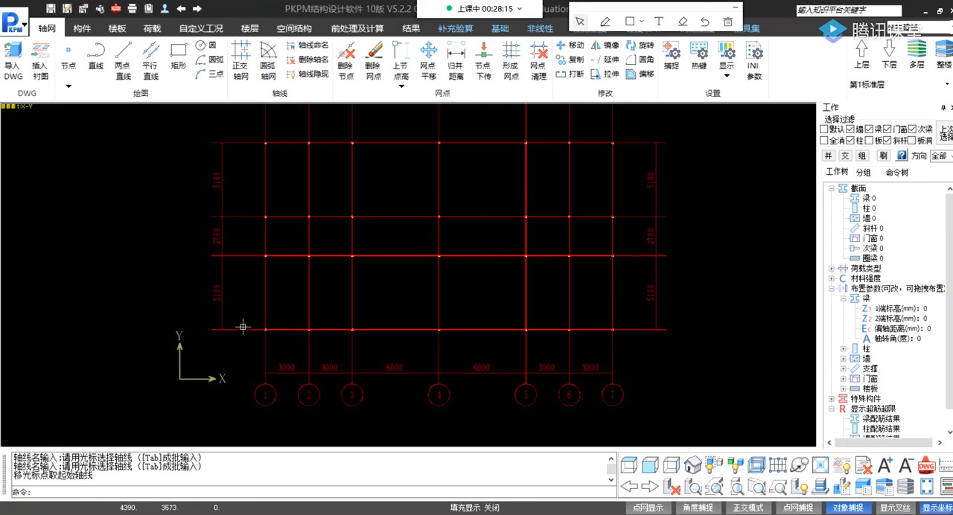
{"action": "left_click", "coordinate": [243, 329]}
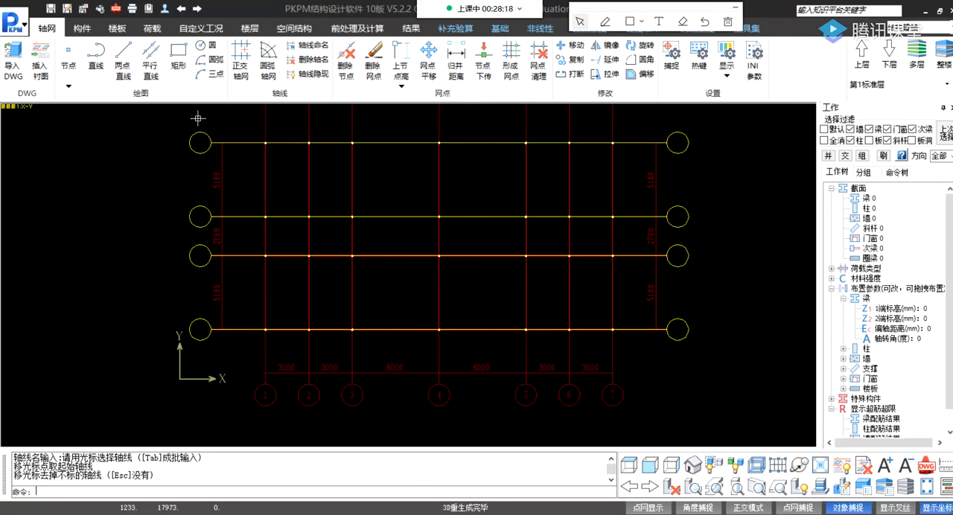
{"action": "key", "text": "Escape"}
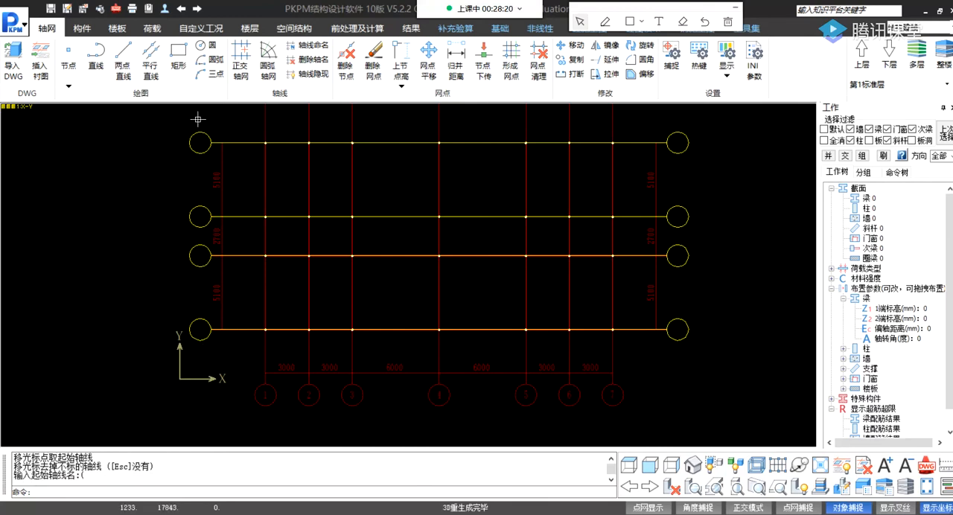
{"action": "type", "text": "A"}
{"action": "key", "text": "Return"}
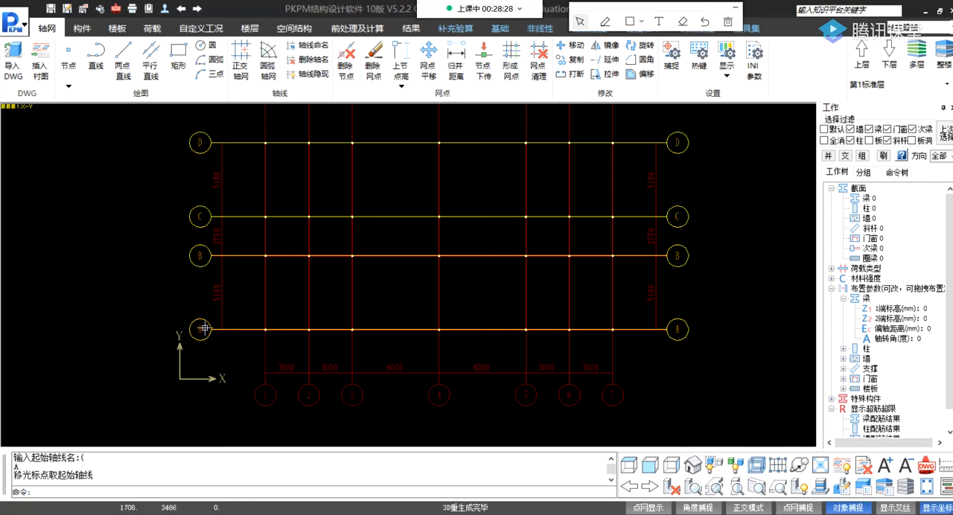
{"action": "middle_click_drag", "start_coordinate": [640, 204], "coordinate": [552, 201]}
{"action": "scroll", "coordinate": [551, 201], "scroll_direction": "down", "scroll_amount": 2}
{"action": "key", "text": "Escape"}
Examine the axis names and bay spacings on all sides of the finished grid.
{"action": "middle_click_drag", "start_coordinate": [469, 239], "coordinate": [459, 265]}
{"action": "scroll", "coordinate": [400, 264], "scroll_direction": "up", "scroll_amount": 3}
{"action": "mouse_move", "coordinate": [317, 186]}
{"action": "middle_mouse_down"}
{"action": "mouse_move", "coordinate": [459, 245]}
{"action": "mouse_move", "coordinate": [435, 296]}
{"action": "middle_mouse_up"}
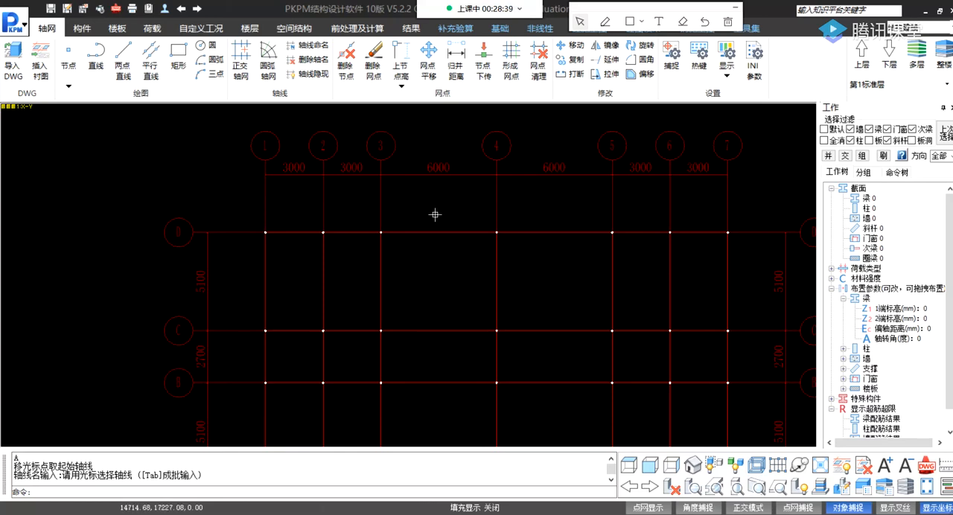
{"action": "middle_click_drag", "start_coordinate": [517, 244], "coordinate": [512, 237]}
{"action": "scroll", "coordinate": [457, 217], "scroll_direction": "down", "scroll_amount": 3}
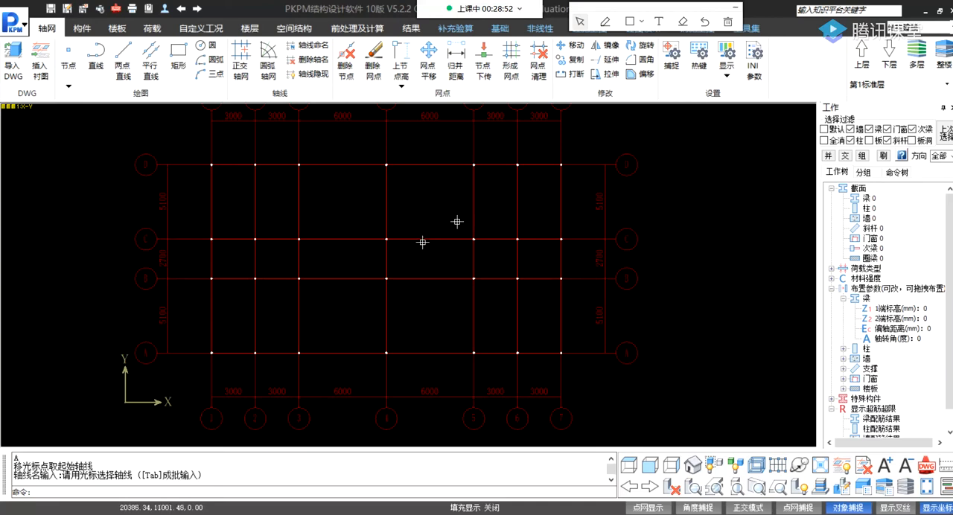
{"action": "middle_click_drag", "start_coordinate": [425, 238], "coordinate": [382, 235]}
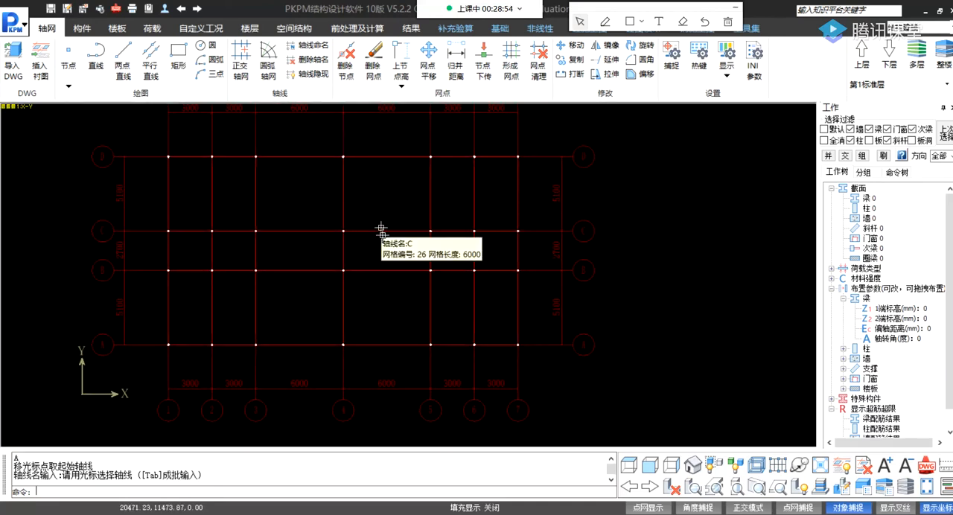
{"action": "middle_click_drag", "start_coordinate": [384, 189], "coordinate": [384, 204]}
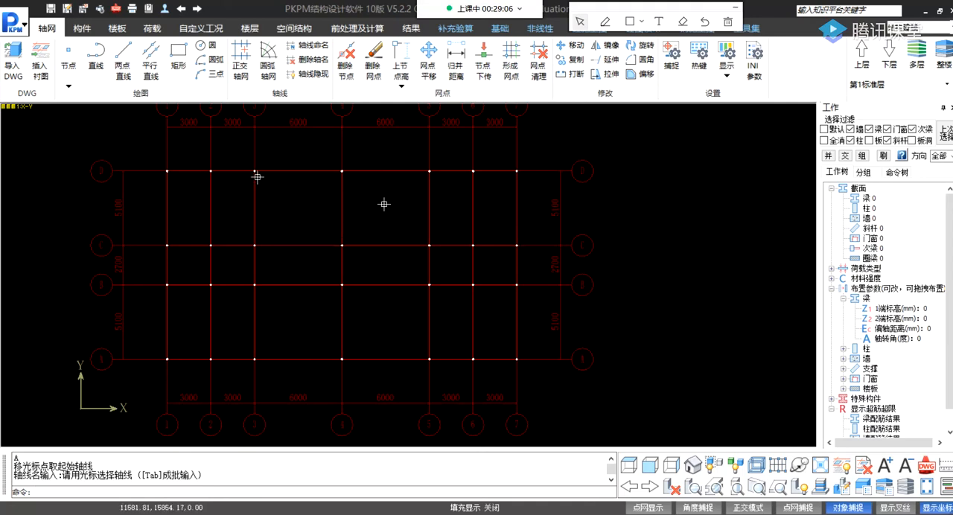
{"action": "middle_click_drag", "start_coordinate": [324, 255], "coordinate": [361, 260]}
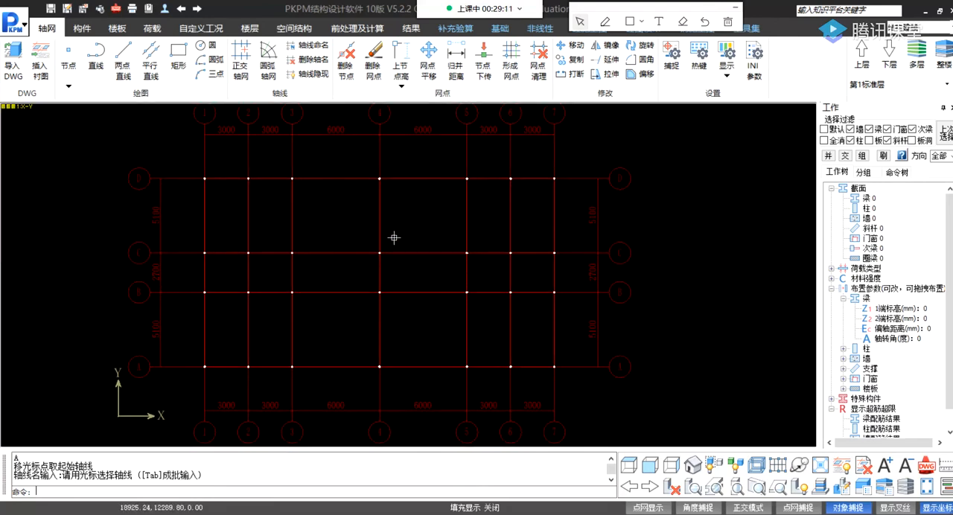
Start the beam (梁) command among the structural members (构件) to define beam sections.
{"action": "left_click", "coordinate": [84, 29]}
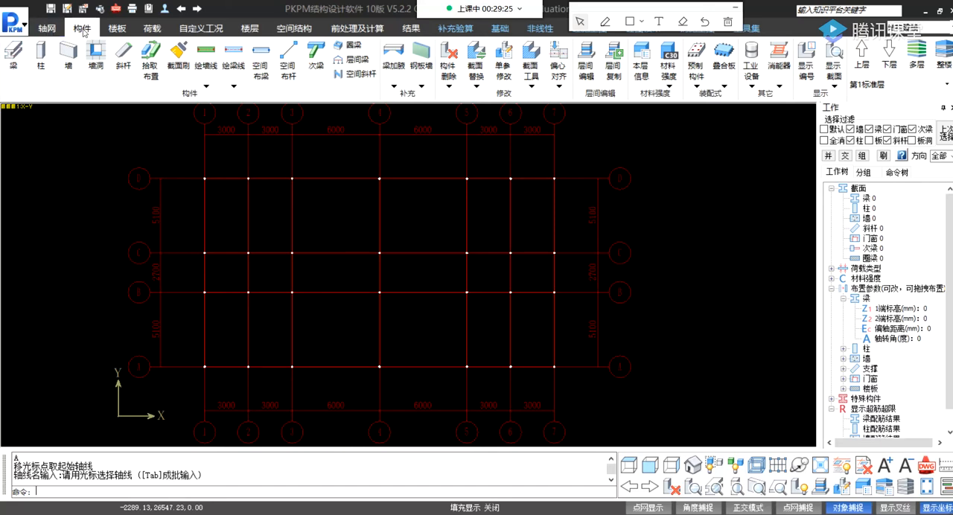
{"action": "left_click", "coordinate": [13, 64]}
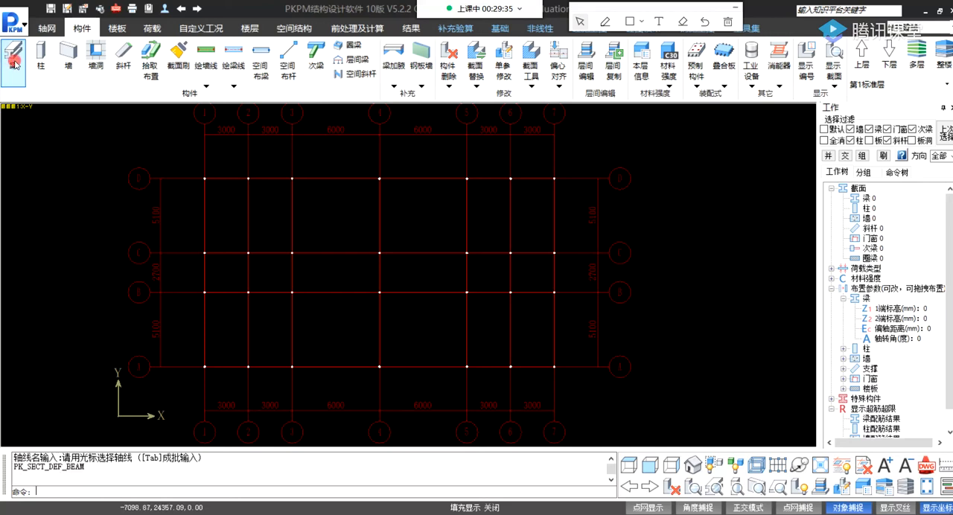
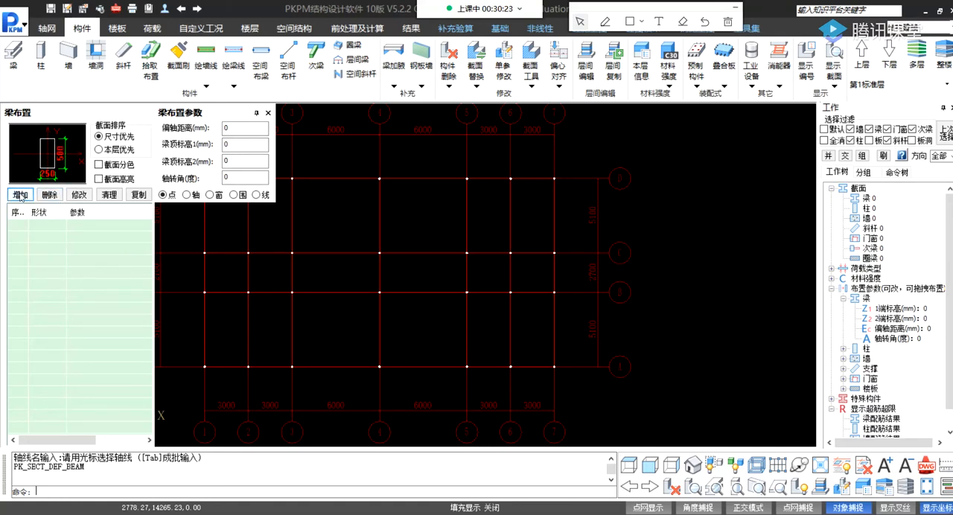
{"action": "left_click", "coordinate": [21, 195]}
{"action": "left_click", "coordinate": [19, 195]}
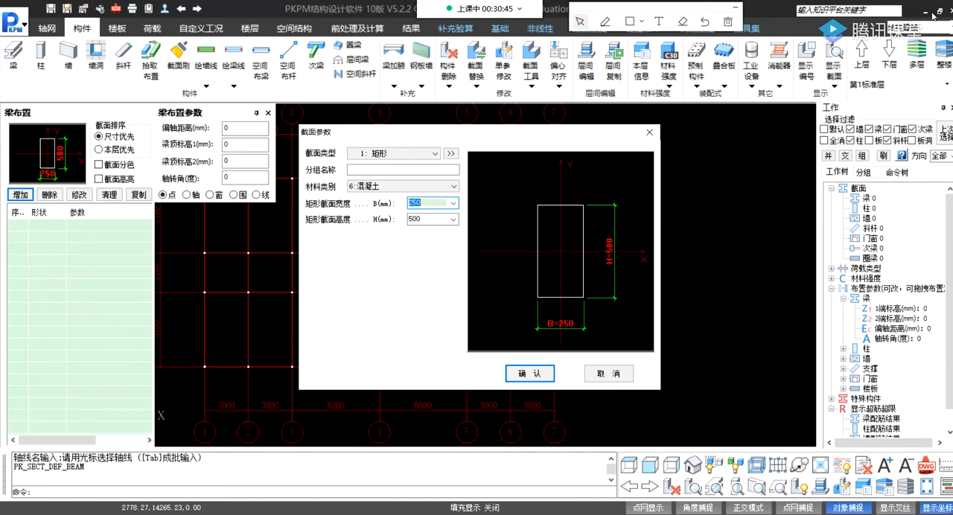
{"action": "left_click", "coordinate": [650, 133]}
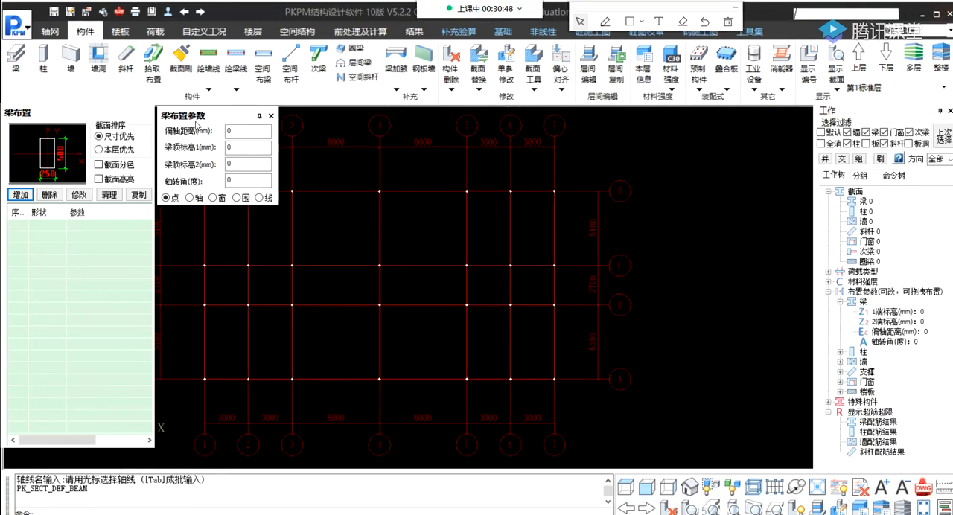
Shift the program window slightly sideways on the desktop and start adding a new beam section.
{"action": "left_click_drag", "start_coordinate": [236, 6], "coordinate": [280, 16]}
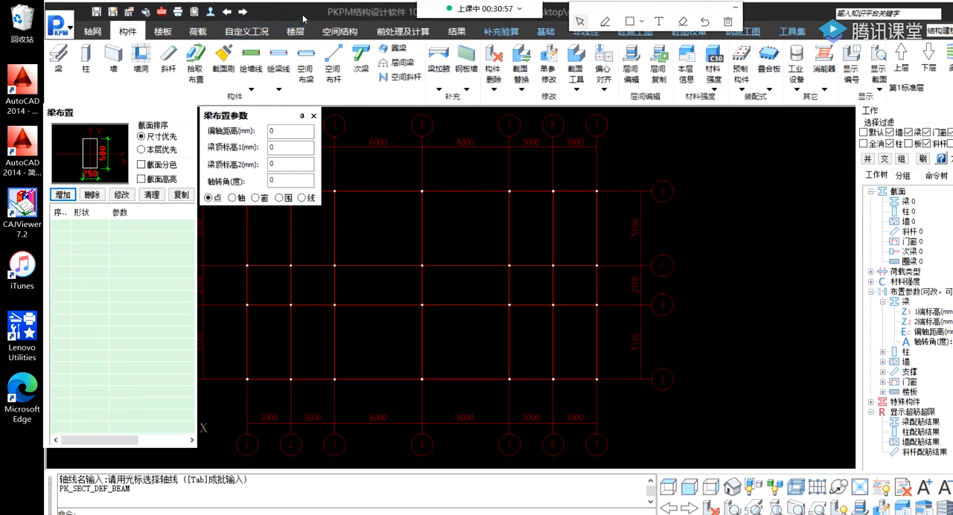
{"action": "left_click_drag", "start_coordinate": [304, 15], "coordinate": [295, 15]}
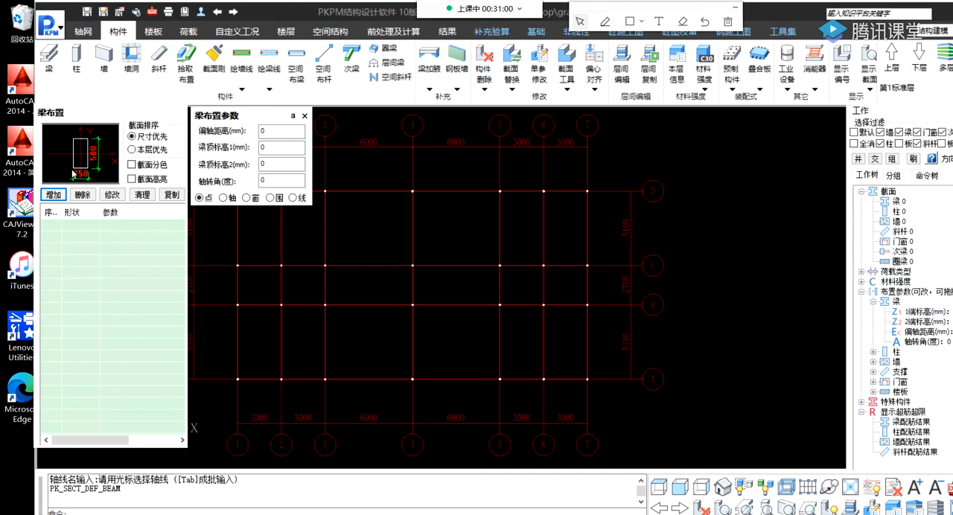
{"action": "left_click", "coordinate": [54, 195]}
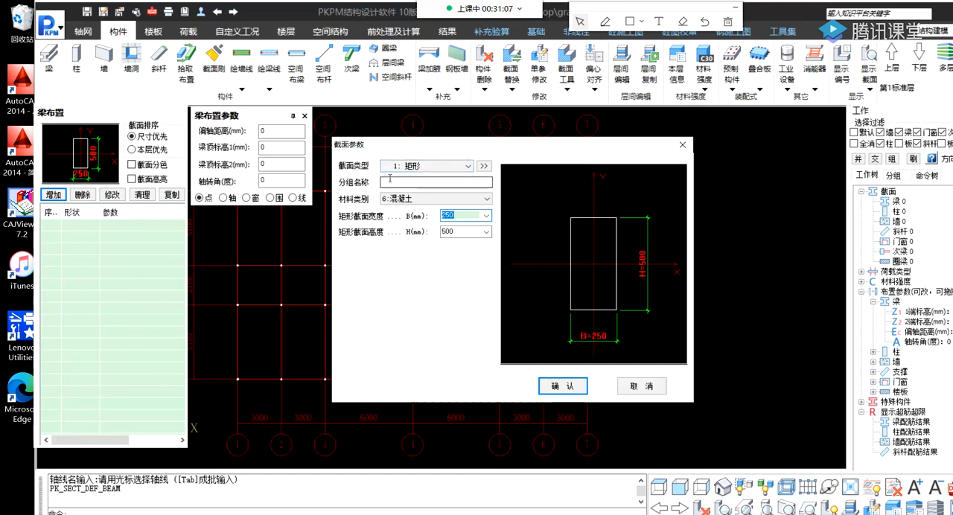
Preview the I-shaped (工字形) and regular polygon (正多边形) section types and return the section type to rectangle (矩形).
{"action": "left_click", "coordinate": [467, 167]}
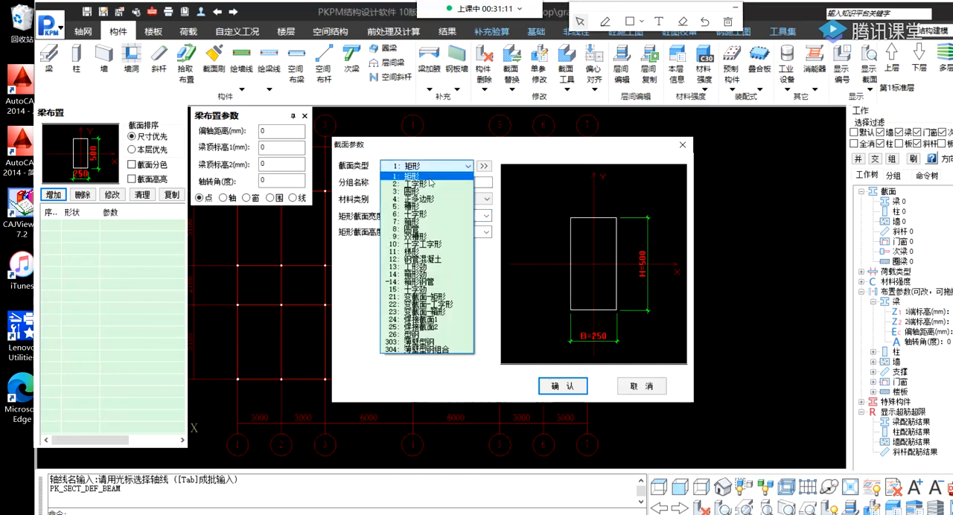
{"action": "left_click", "coordinate": [421, 183]}
{"action": "left_click", "coordinate": [466, 166]}
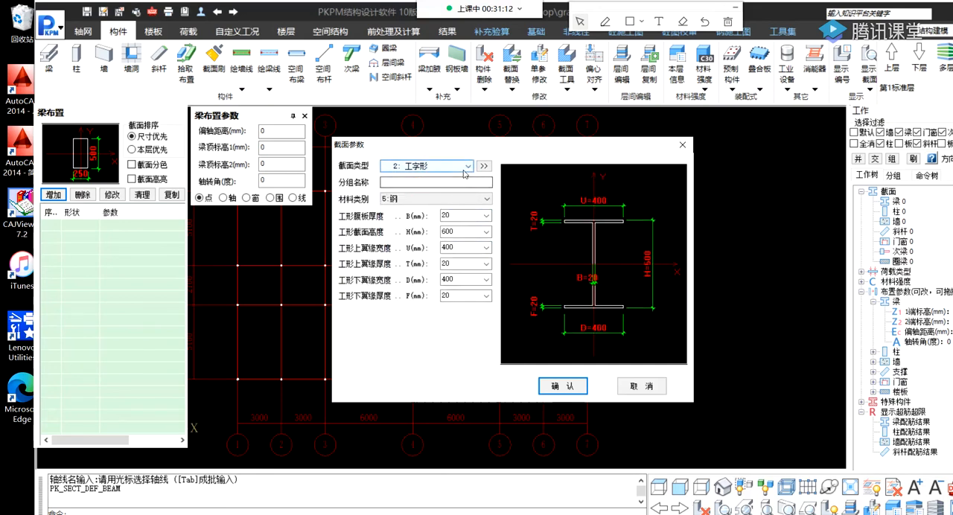
{"action": "left_click", "coordinate": [419, 199]}
{"action": "left_click", "coordinate": [424, 166]}
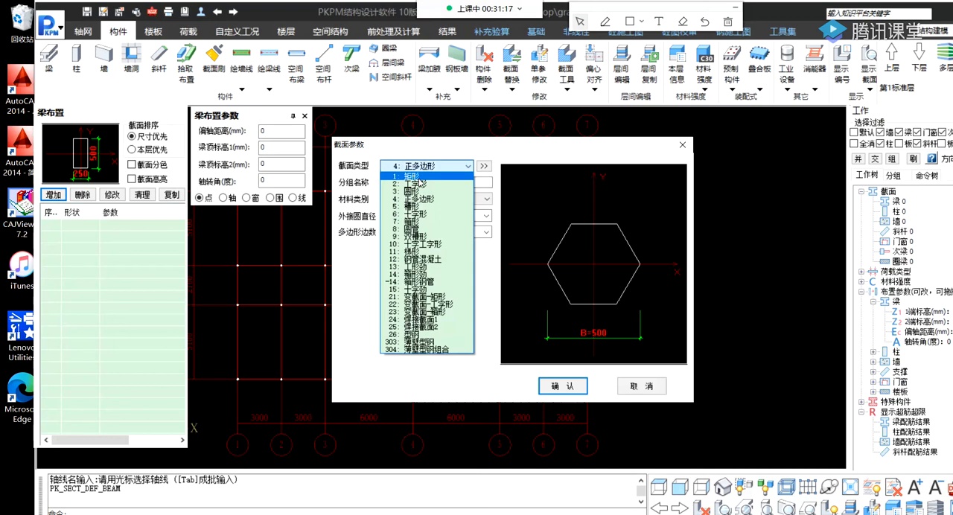
{"action": "left_click", "coordinate": [417, 176]}
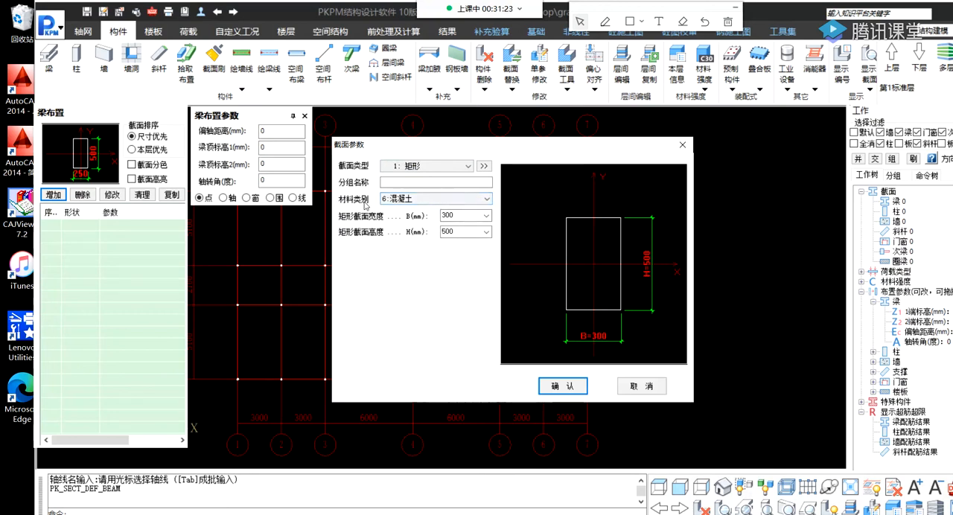
Try steel (钢), rigid material (刚性材料) and light aggregate (轻骨料) as the section material and return it to concrete (混凝土).
{"action": "left_click", "coordinate": [414, 199]}
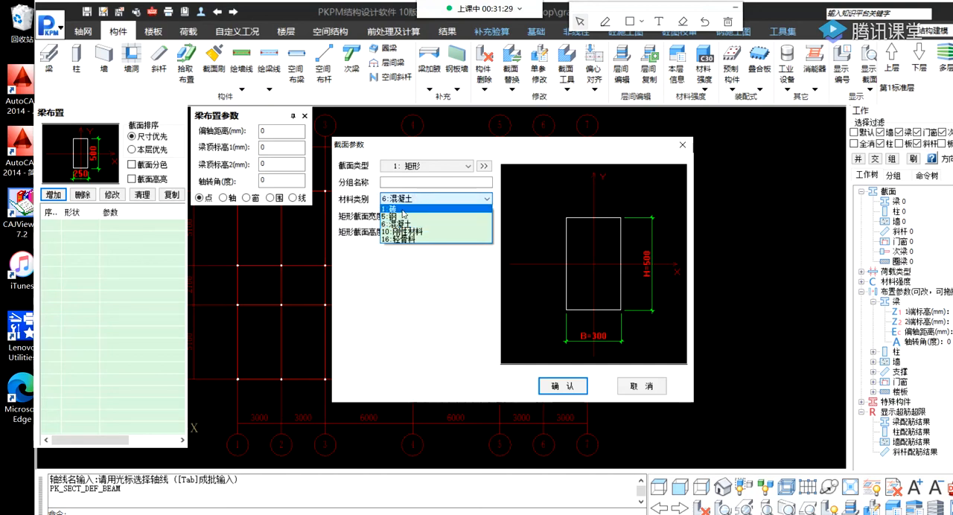
{"action": "left_click", "coordinate": [402, 222]}
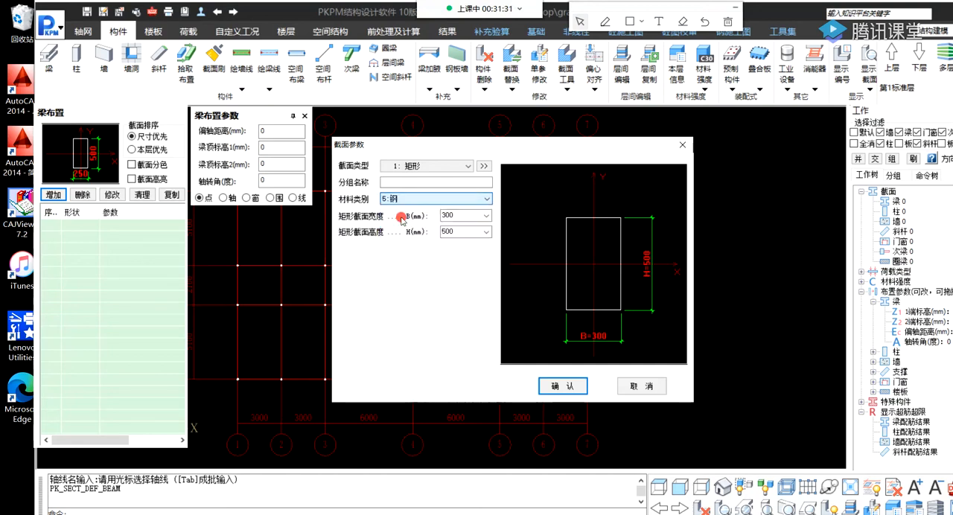
{"action": "left_click", "coordinate": [408, 199]}
{"action": "left_click", "coordinate": [405, 208]}
{"action": "left_click", "coordinate": [408, 198]}
{"action": "left_click", "coordinate": [407, 223]}
{"action": "left_click", "coordinate": [410, 199]}
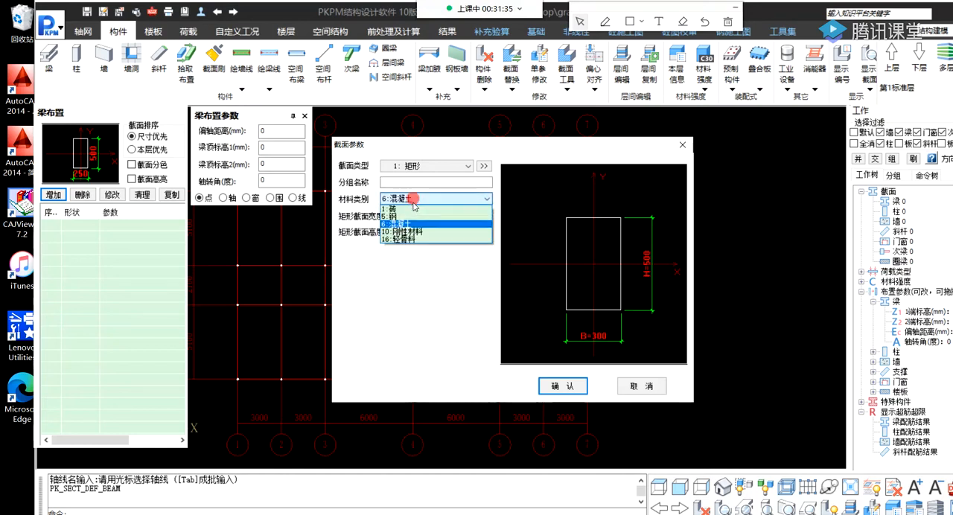
{"action": "left_click", "coordinate": [418, 232]}
{"action": "left_click", "coordinate": [415, 199]}
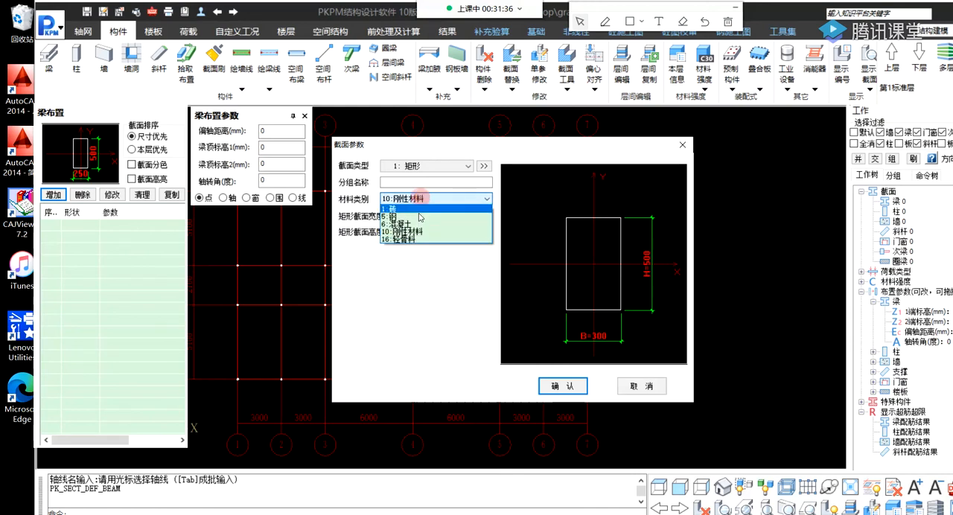
{"action": "left_click", "coordinate": [418, 239]}
{"action": "left_click", "coordinate": [418, 198]}
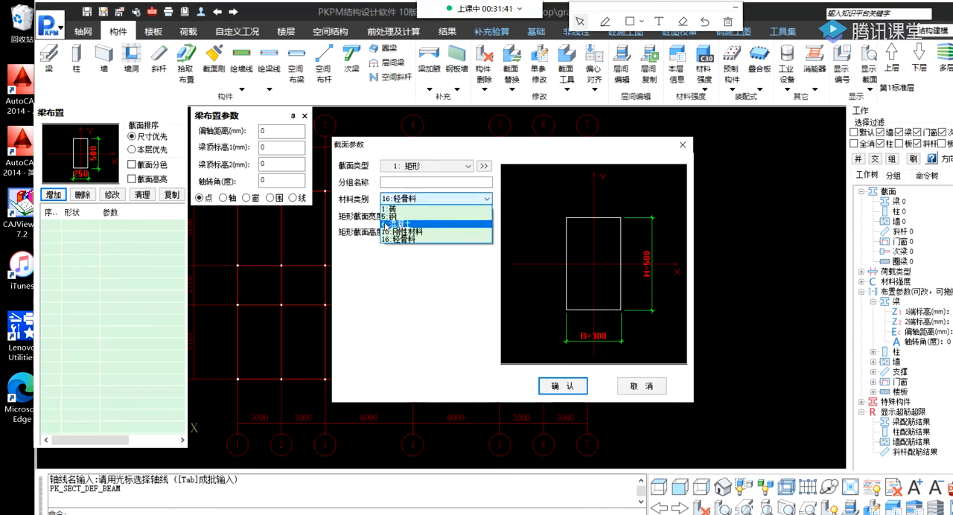
{"action": "left_click", "coordinate": [403, 224]}
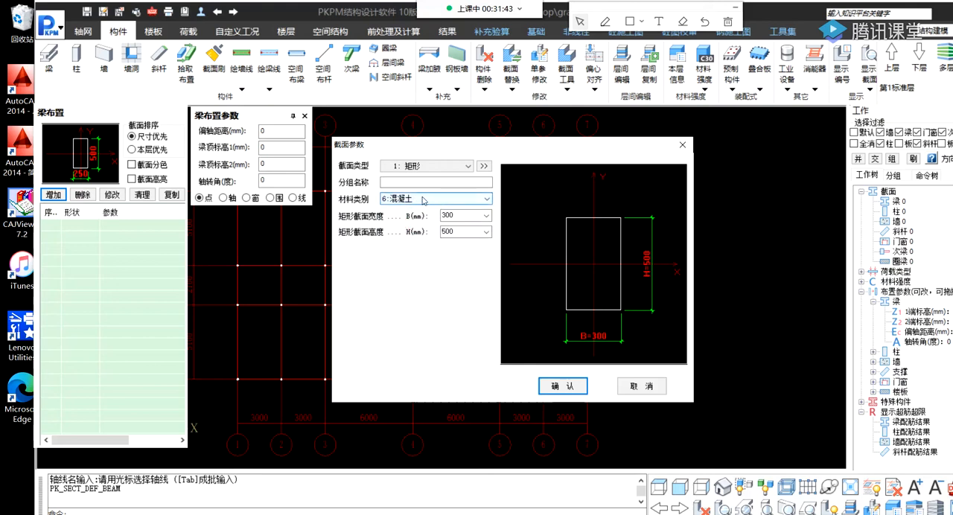
Define the rectangular concrete beam section with a width of 250 mm and a height of 400 mm.
{"action": "left_click", "coordinate": [488, 215]}
{"action": "left_click", "coordinate": [488, 215]}
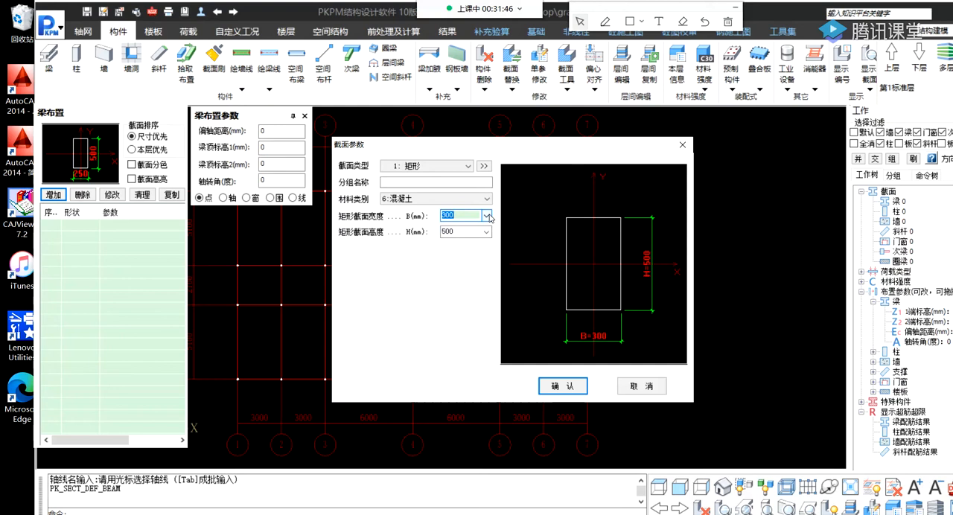
{"action": "left_click", "coordinate": [488, 215]}
{"action": "left_click", "coordinate": [460, 241]}
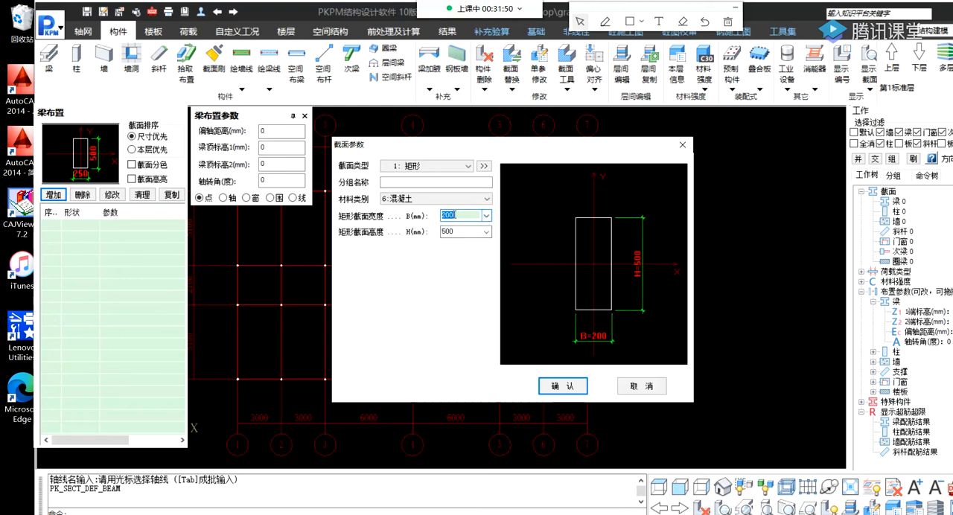
{"action": "left_click", "coordinate": [486, 215]}
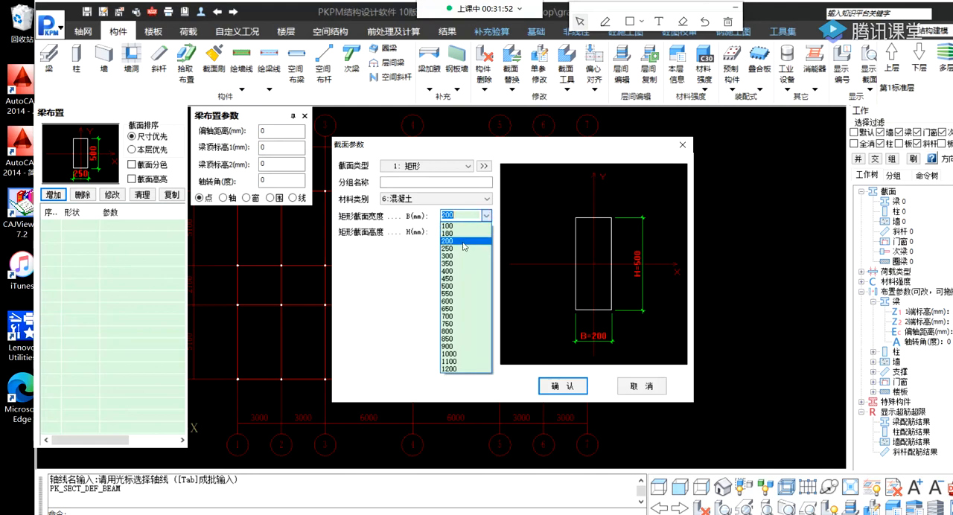
{"action": "left_click", "coordinate": [457, 253]}
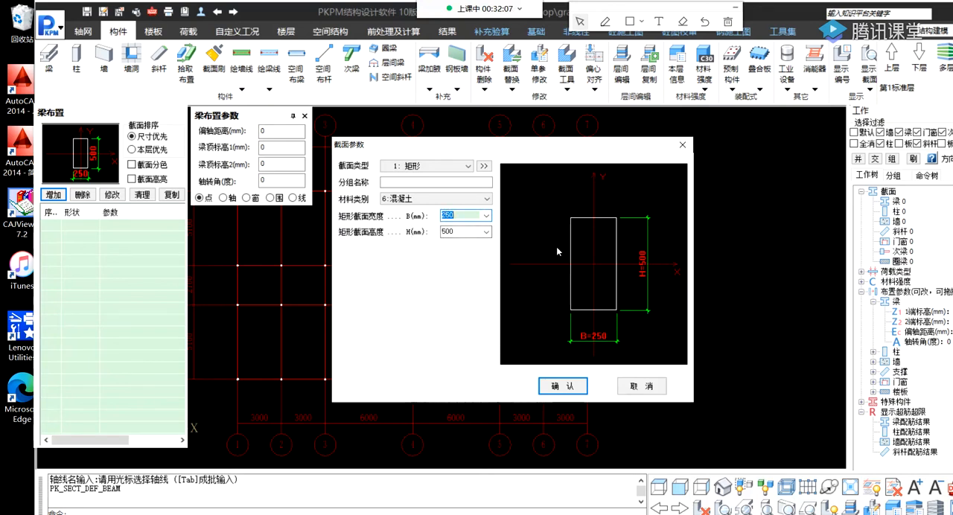
{"action": "left_click", "coordinate": [486, 232]}
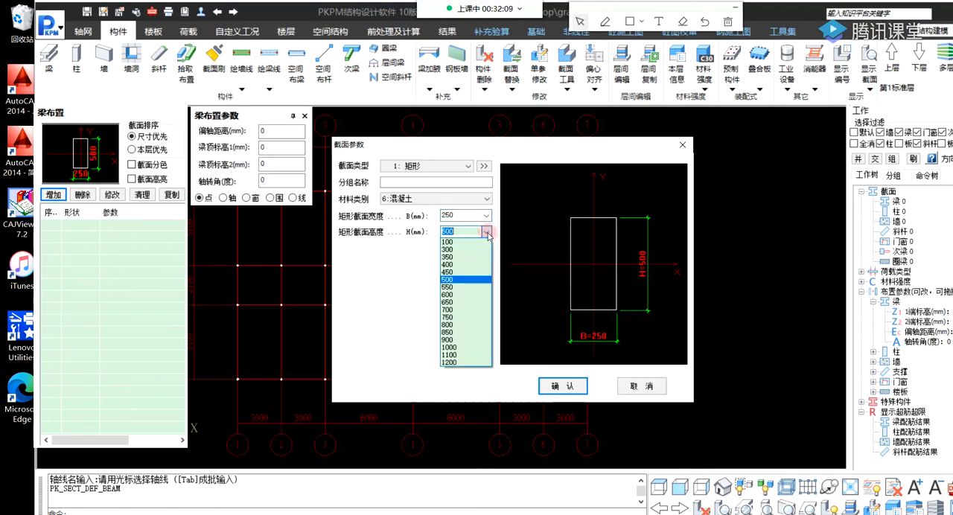
{"action": "left_click", "coordinate": [460, 264]}
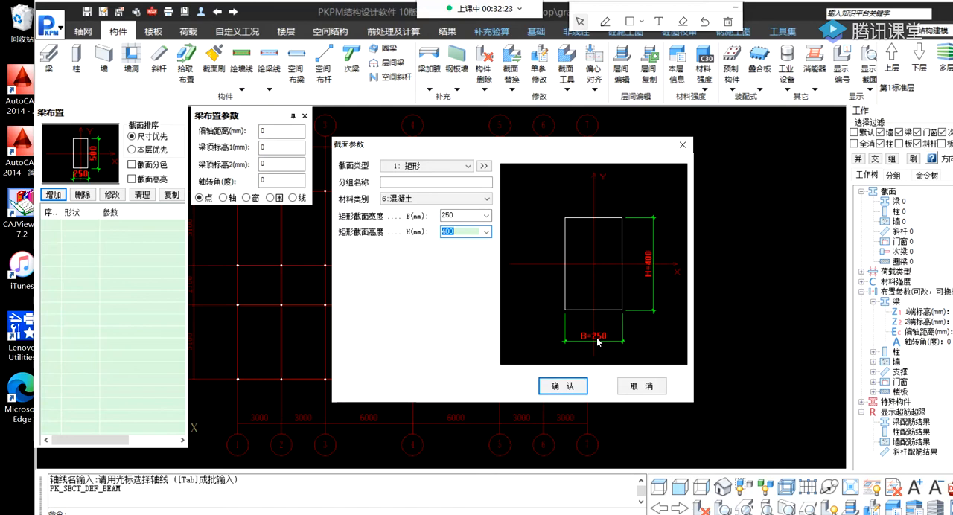
{"action": "left_click", "coordinate": [560, 387]}
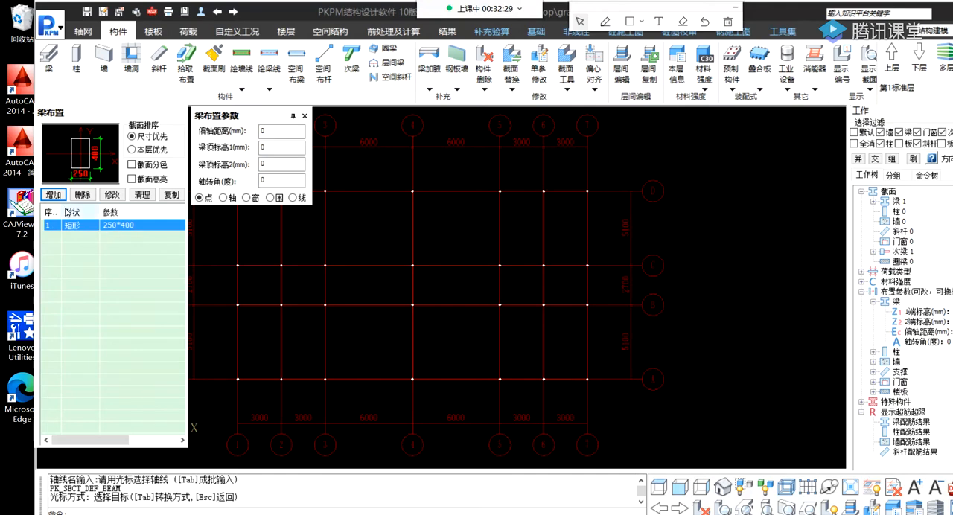
Add two more rectangular concrete beam sections, one 250 × 450 mm and one 250 × 500 mm.
{"action": "left_click", "coordinate": [60, 201]}
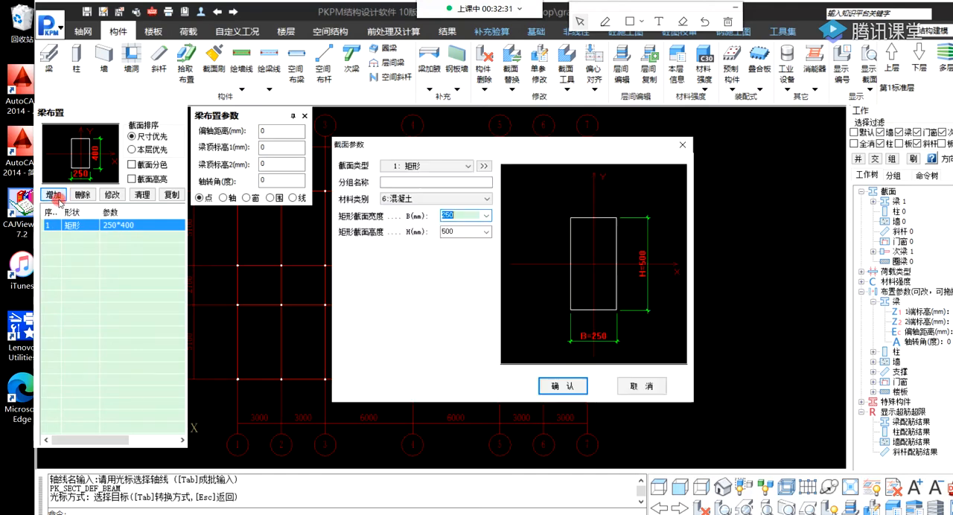
{"action": "left_click", "coordinate": [487, 234]}
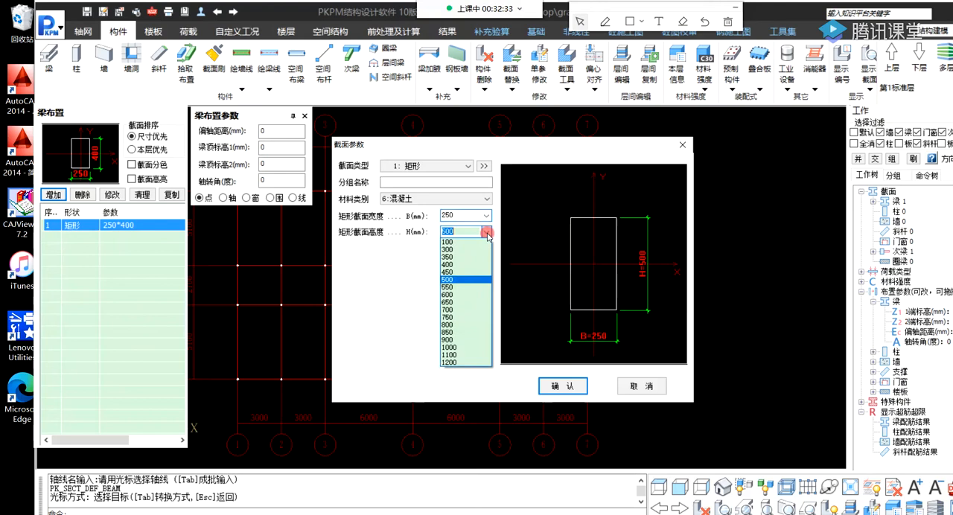
{"action": "left_click", "coordinate": [458, 274]}
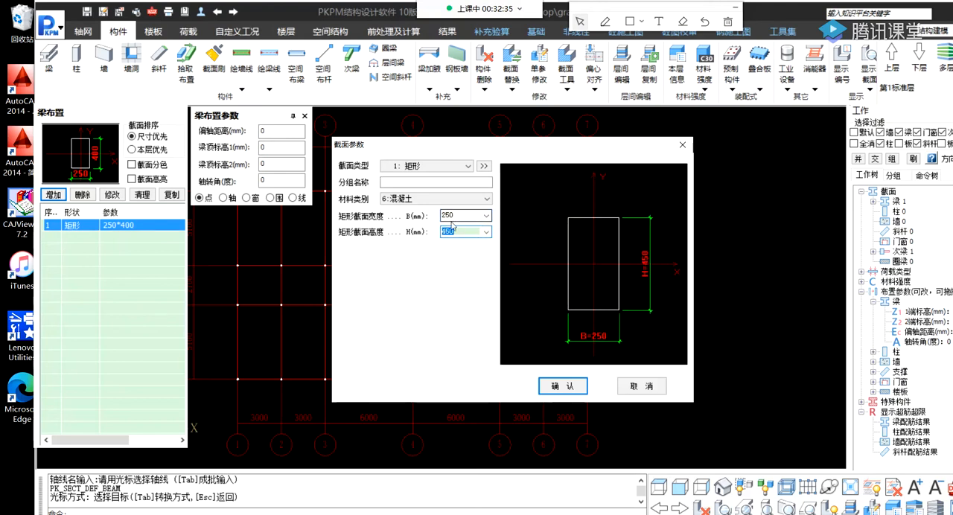
{"action": "left_click", "coordinate": [557, 386]}
{"action": "left_click", "coordinate": [53, 195]}
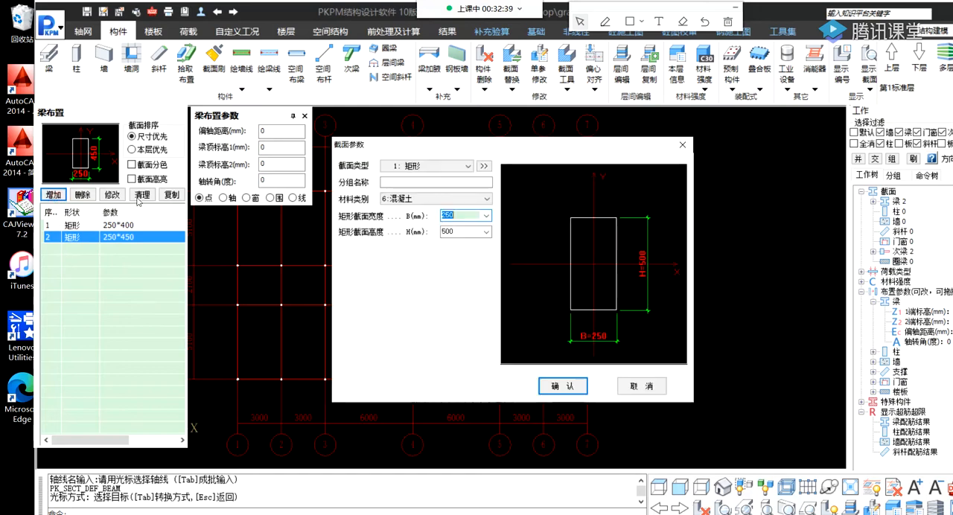
{"action": "left_click", "coordinate": [562, 385]}
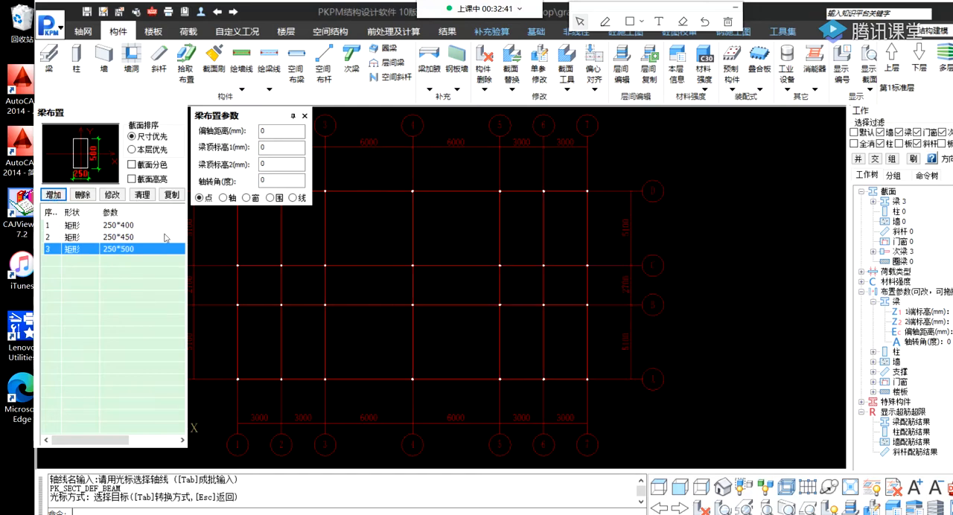
Add a rectangular concrete beam section 250 mm wide and 550 mm high.
{"action": "left_click", "coordinate": [54, 194]}
{"action": "left_click", "coordinate": [485, 231]}
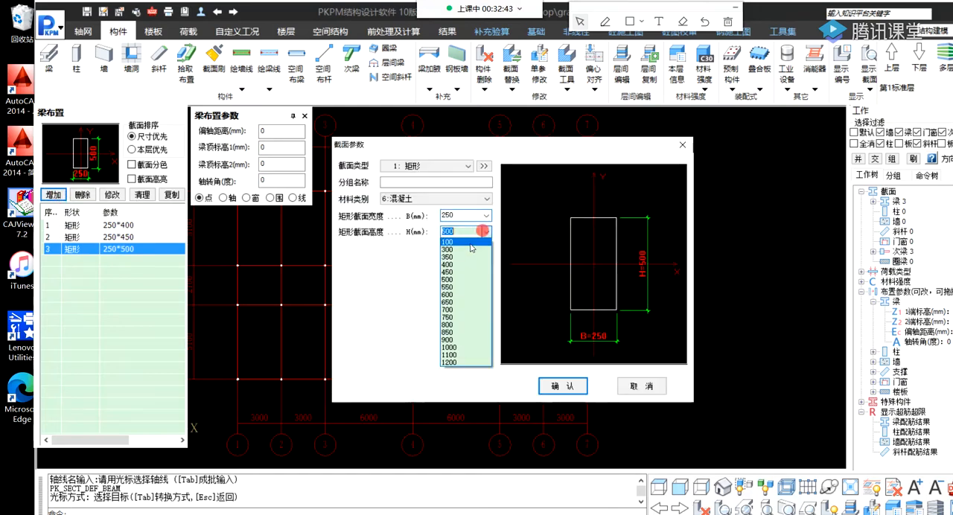
{"action": "left_click", "coordinate": [451, 291]}
{"action": "left_click", "coordinate": [550, 382]}
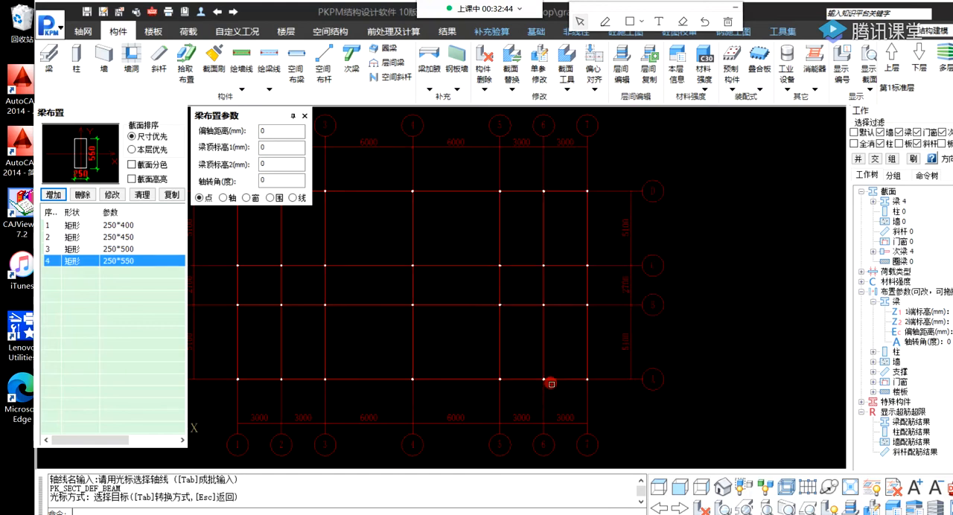
Add a rectangular concrete beam section 250 mm wide and 600 mm high.
{"action": "left_click", "coordinate": [52, 196]}
{"action": "left_click", "coordinate": [485, 232]}
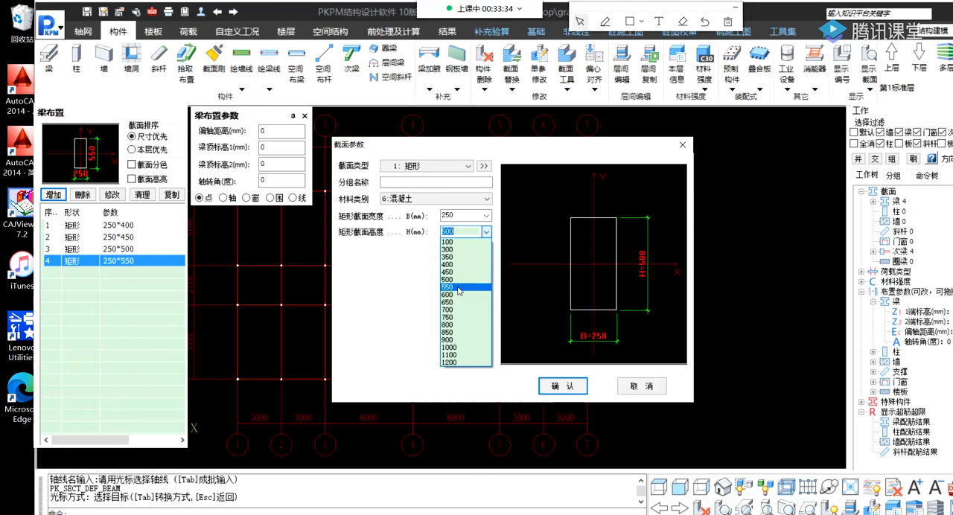
{"action": "left_click", "coordinate": [452, 294]}
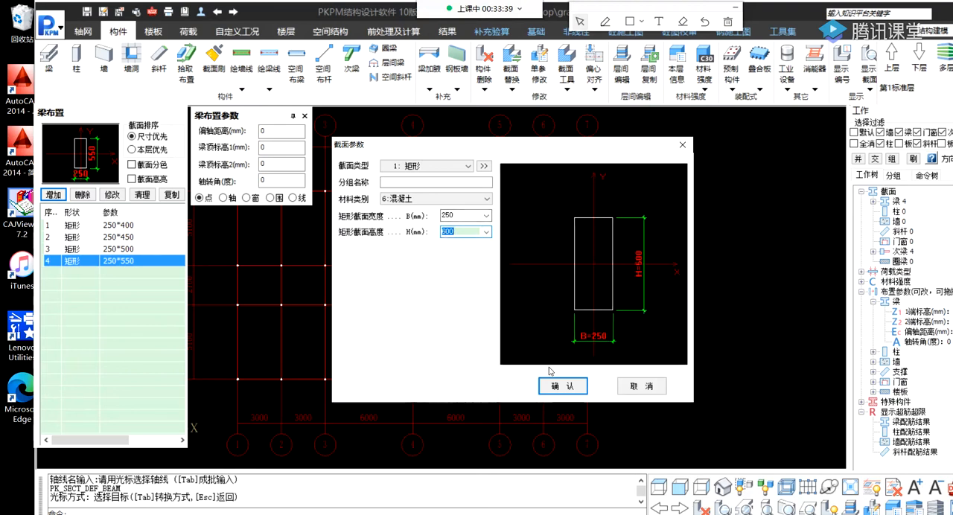
{"action": "left_click", "coordinate": [562, 386]}
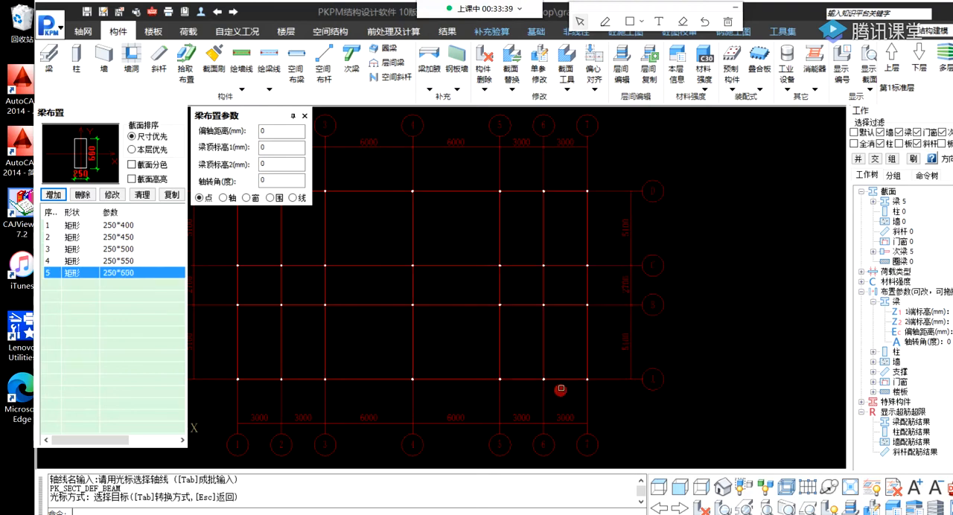
Add a rectangular concrete beam section 250 mm wide and 650 mm high.
{"action": "left_click", "coordinate": [55, 198]}
{"action": "left_click", "coordinate": [457, 232]}
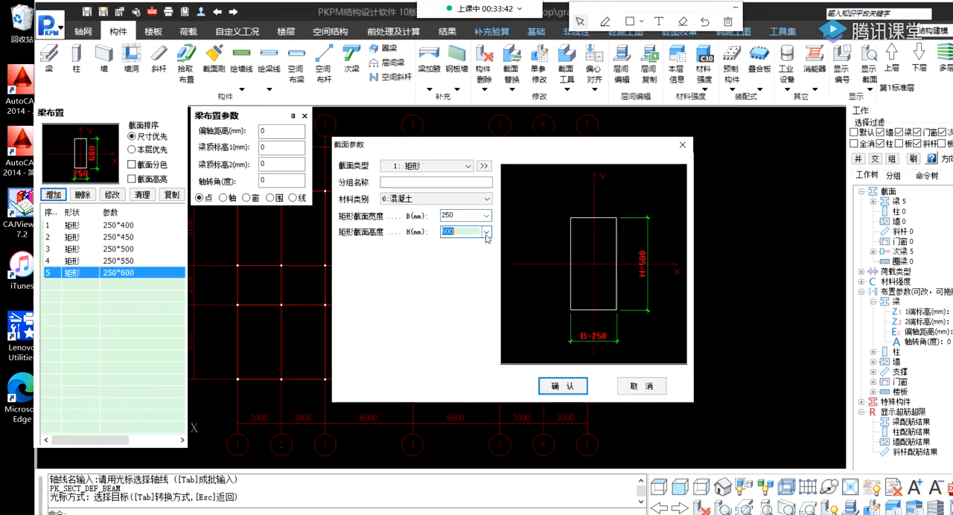
{"action": "left_click", "coordinate": [486, 232]}
{"action": "left_click", "coordinate": [463, 298]}
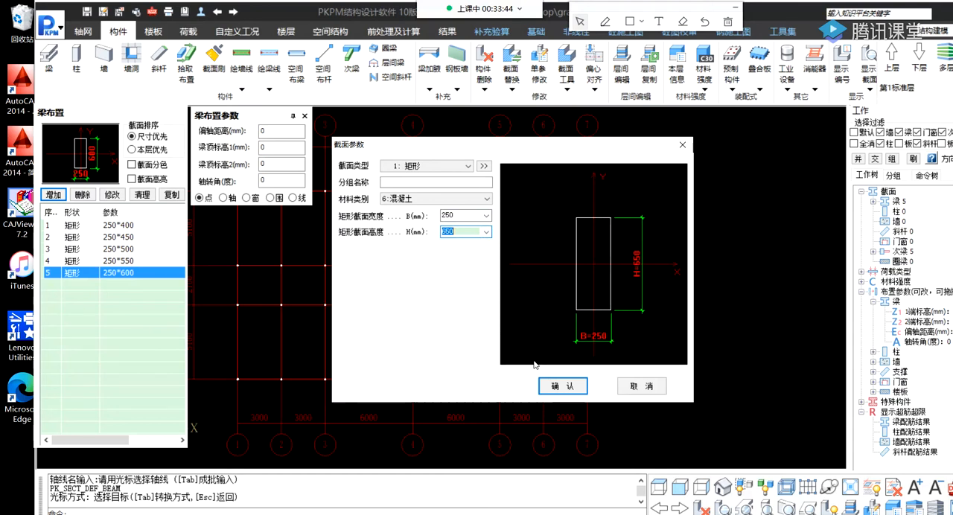
{"action": "left_click", "coordinate": [562, 385]}
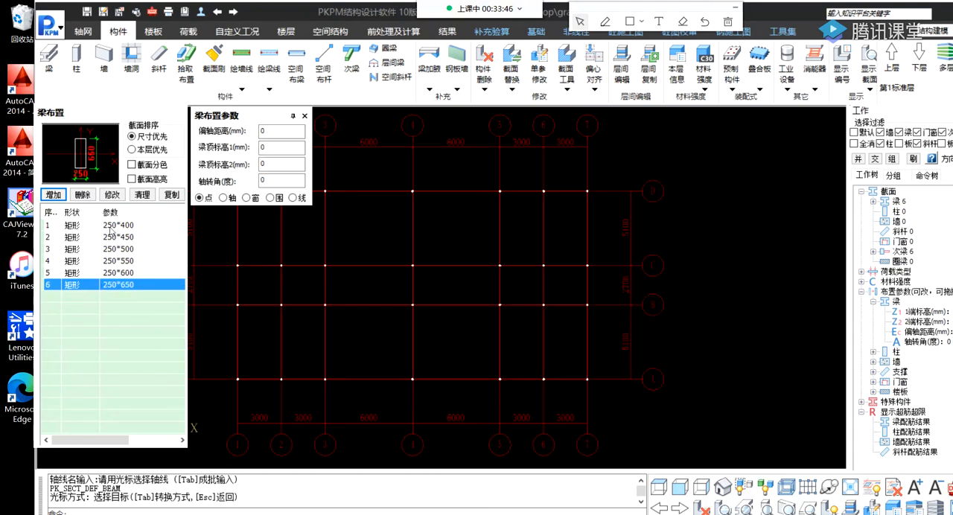
Add a rectangular concrete beam section 250 mm wide and 700 mm high.
{"action": "left_click", "coordinate": [54, 194]}
{"action": "left_click", "coordinate": [469, 232]}
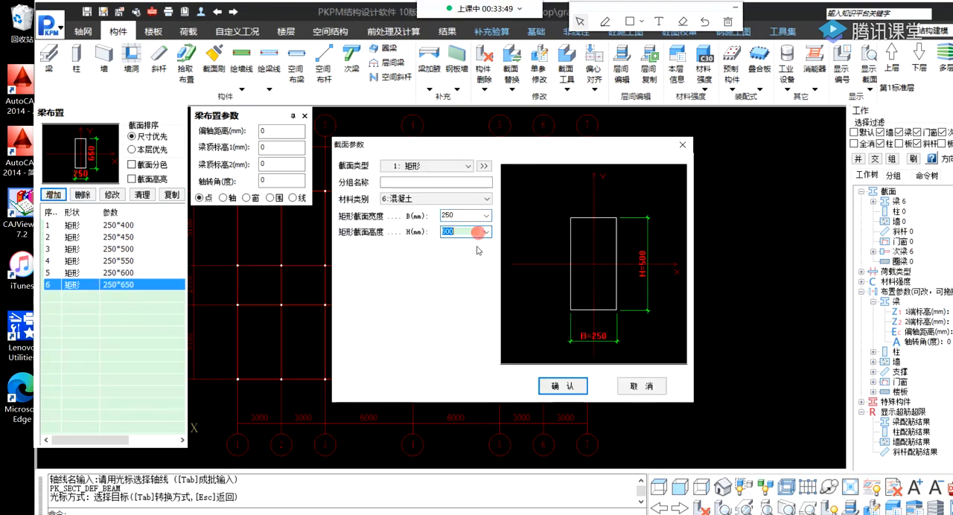
{"action": "left_click", "coordinate": [486, 232]}
{"action": "left_click", "coordinate": [461, 309]}
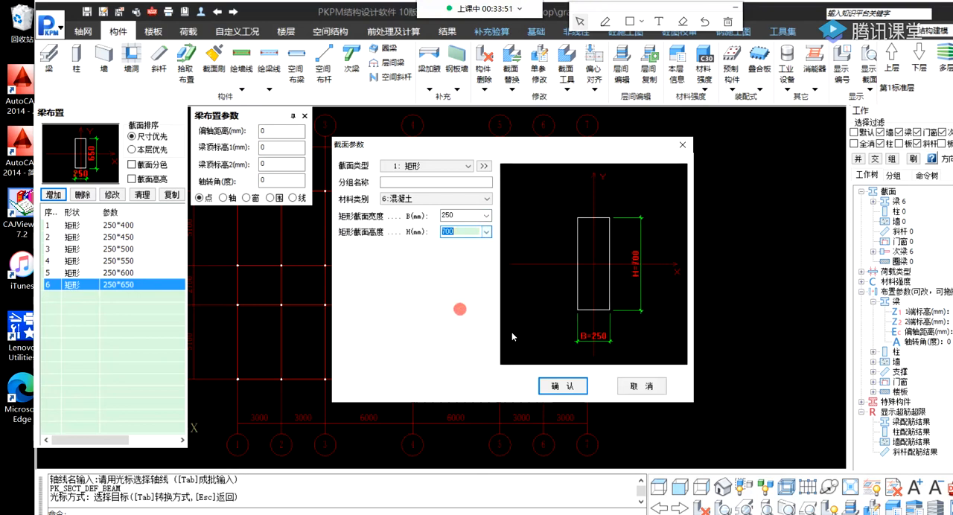
{"action": "left_click", "coordinate": [557, 386]}
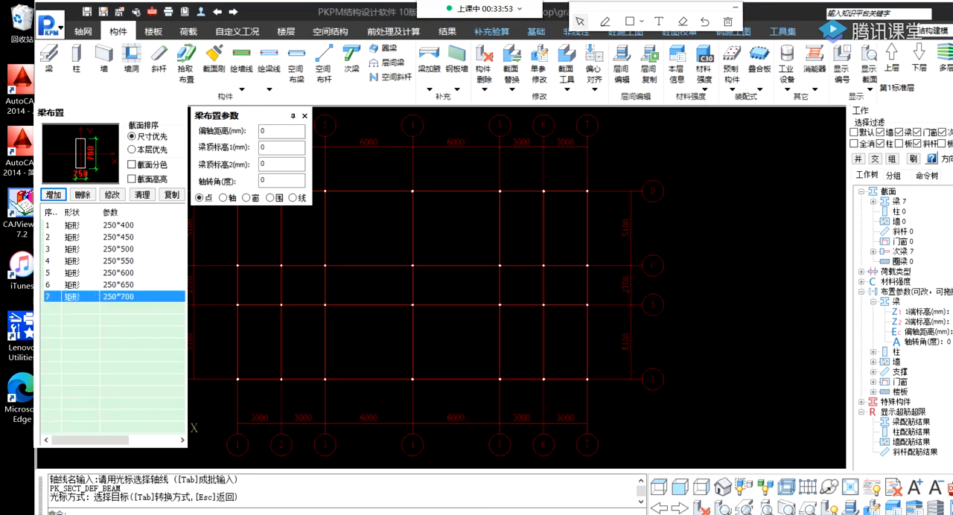
Add a rectangular concrete beam section 250 mm wide and 750 mm high.
{"action": "left_click", "coordinate": [54, 194]}
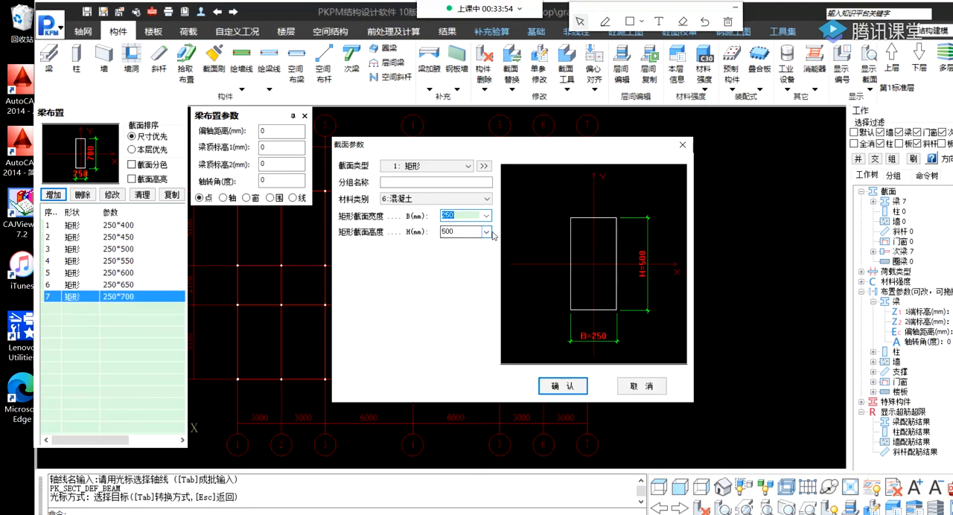
{"action": "left_click", "coordinate": [486, 232]}
{"action": "left_click", "coordinate": [467, 325]}
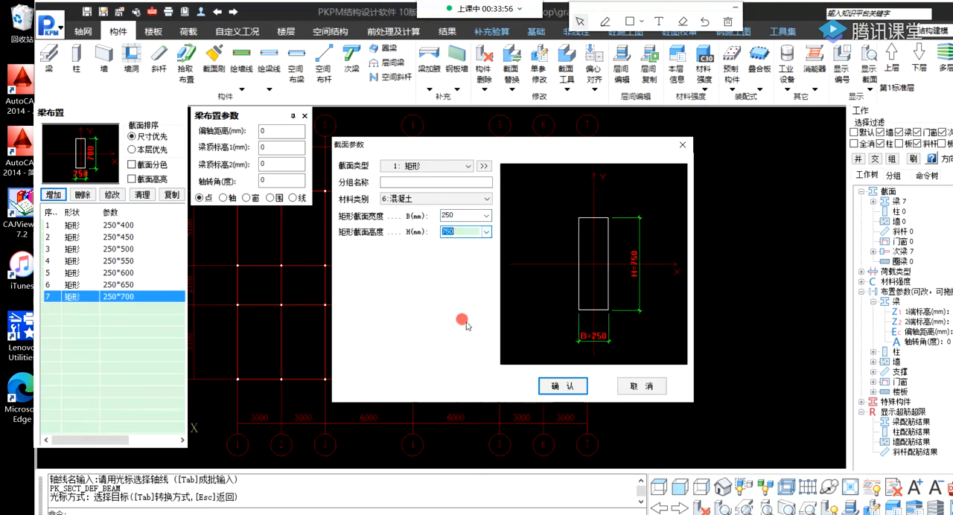
{"action": "left_click", "coordinate": [562, 385]}
Add a rectangular concrete beam section 250 mm wide and 800 mm high.
{"action": "left_click", "coordinate": [55, 195]}
{"action": "left_click", "coordinate": [486, 232]}
{"action": "left_click", "coordinate": [457, 324]}
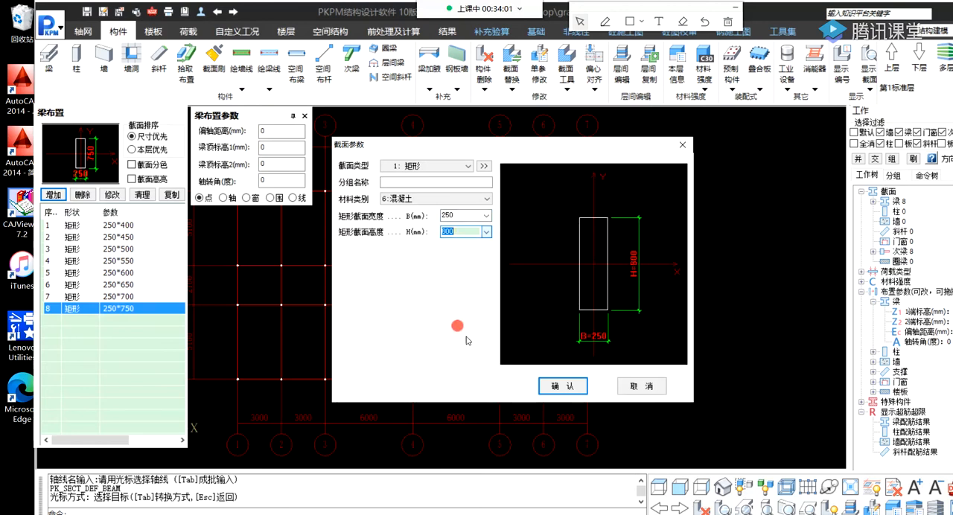
{"action": "left_click", "coordinate": [559, 385]}
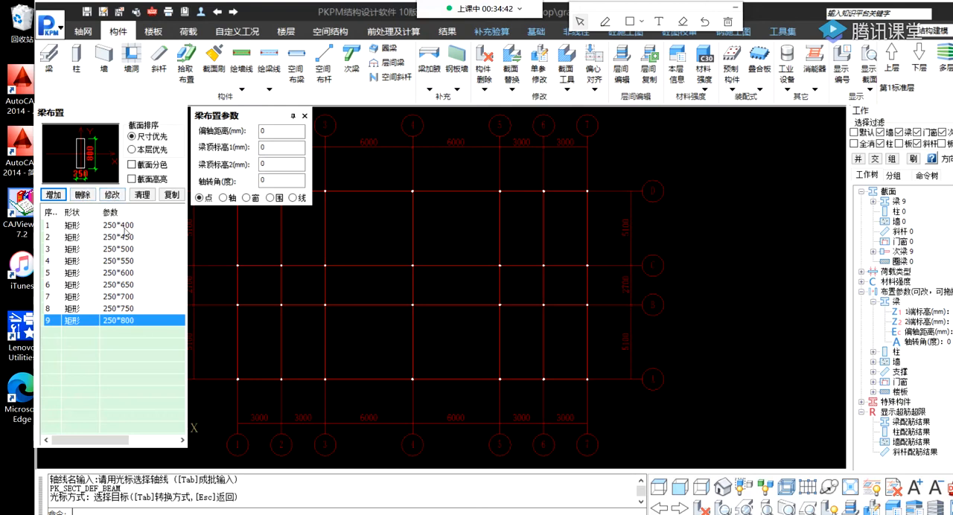
Set the width of the 400 mm high beam section to 200 mm.
{"action": "left_click", "coordinate": [127, 225]}
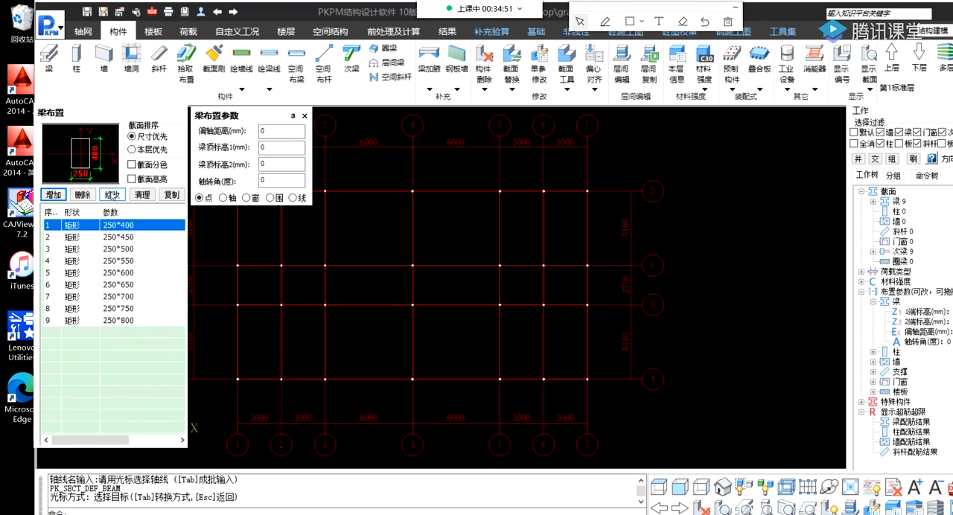
{"action": "left_click", "coordinate": [117, 225]}
{"action": "left_click", "coordinate": [112, 195]}
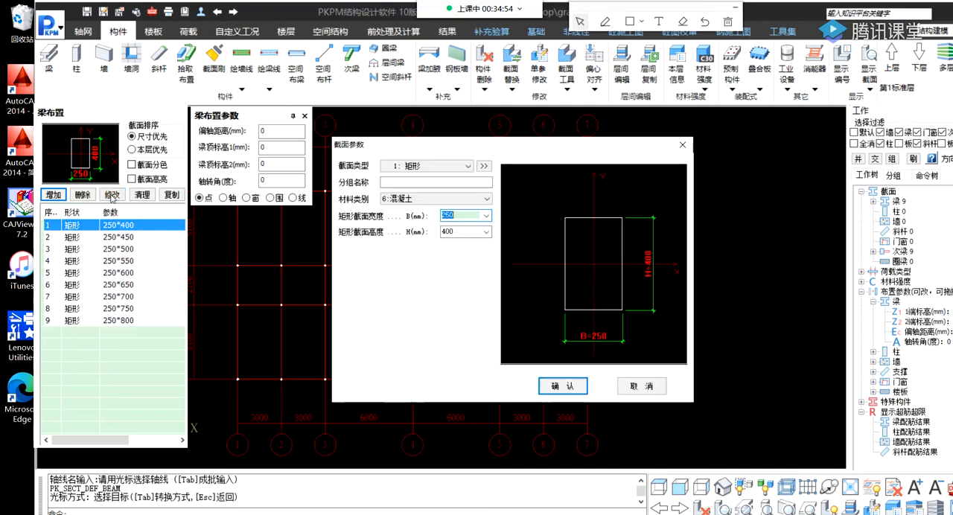
{"action": "left_click", "coordinate": [486, 216]}
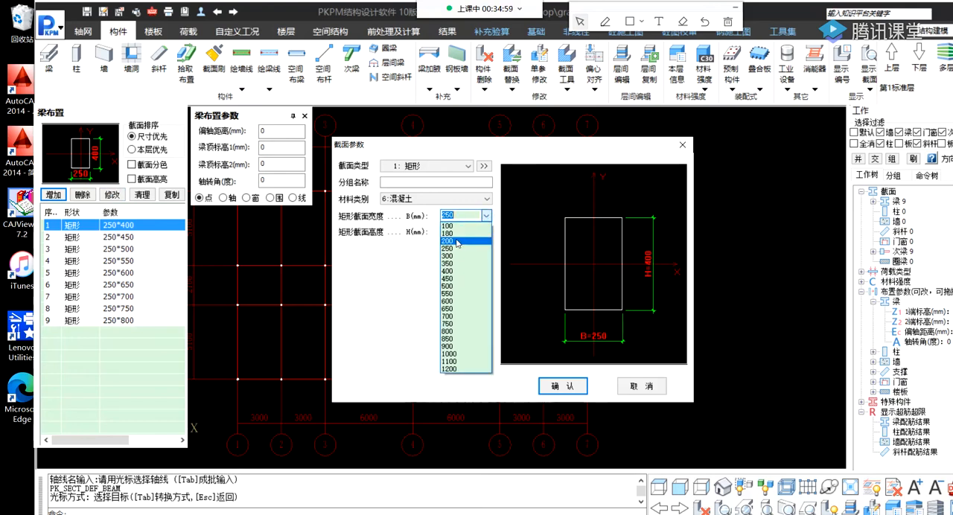
{"action": "left_click", "coordinate": [457, 241]}
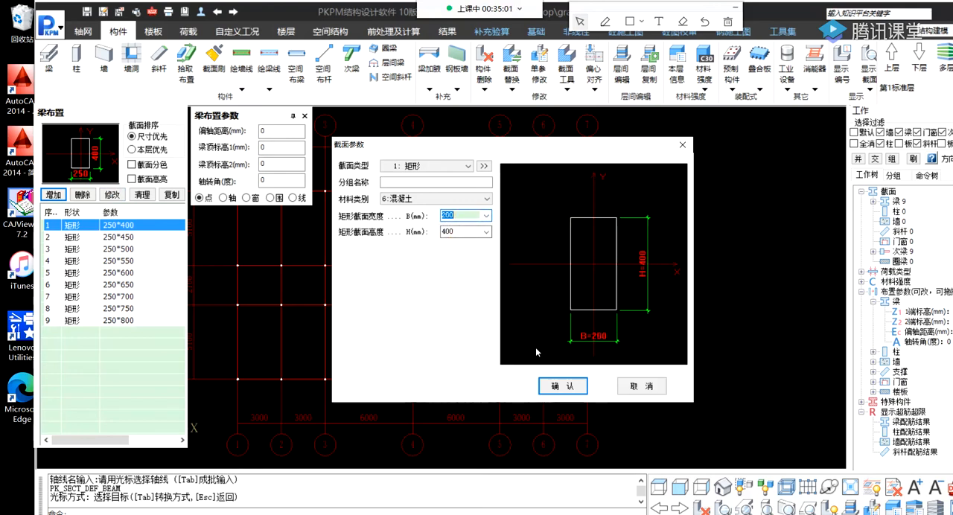
{"action": "left_click", "coordinate": [563, 386]}
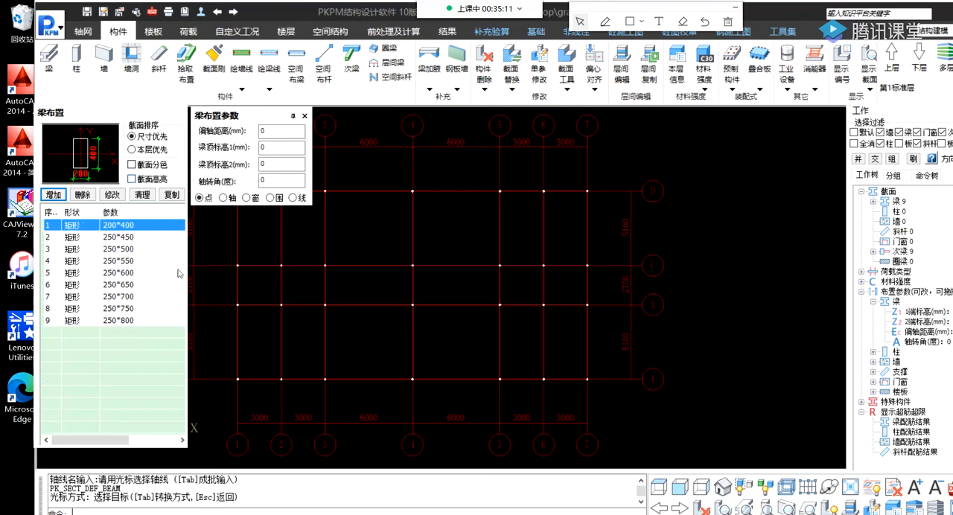
{"action": "key", "text": "Tab"}
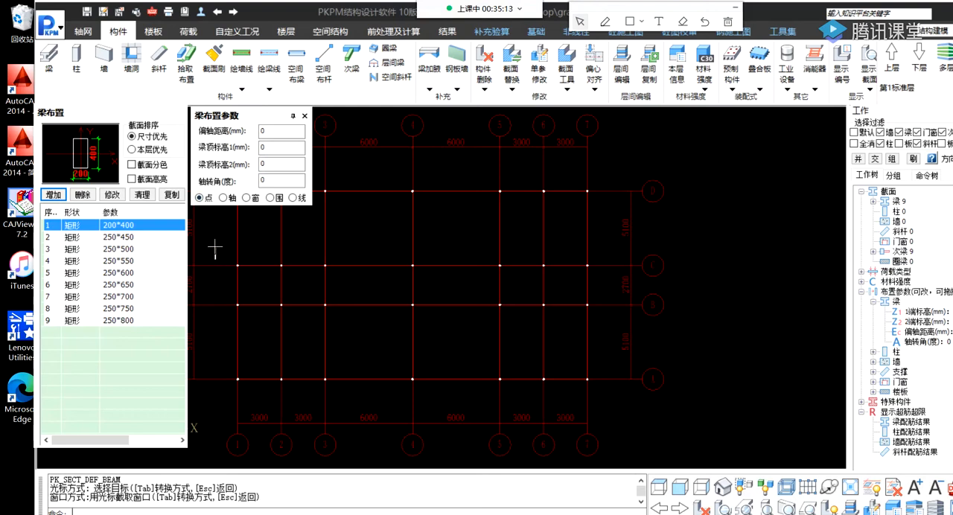
{"action": "left_click", "coordinate": [216, 259]}
{"action": "key", "text": "Escape"}
{"action": "middle_click_drag", "start_coordinate": [170, 238], "coordinate": [191, 234]}
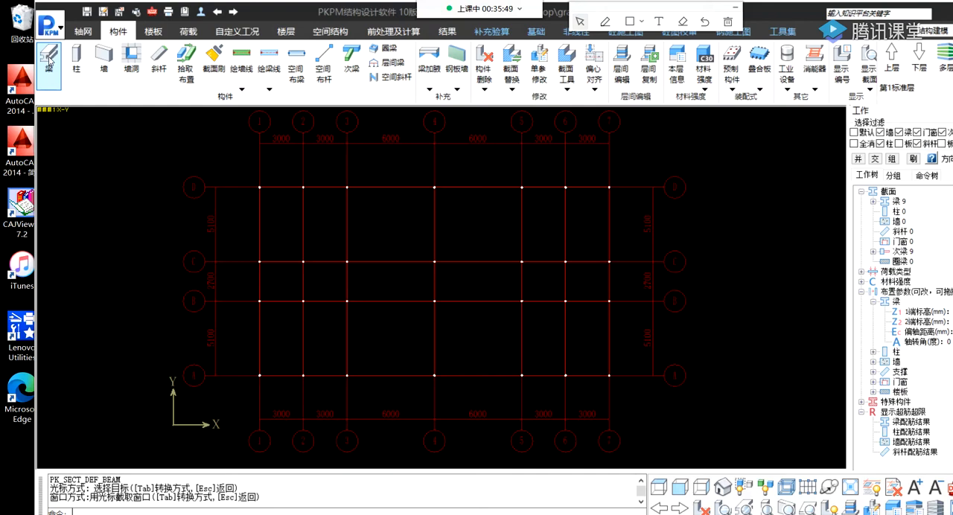
Place a 250 × 500 mm beam on axis C between axes 1 and 2.
{"action": "left_click", "coordinate": [50, 58]}
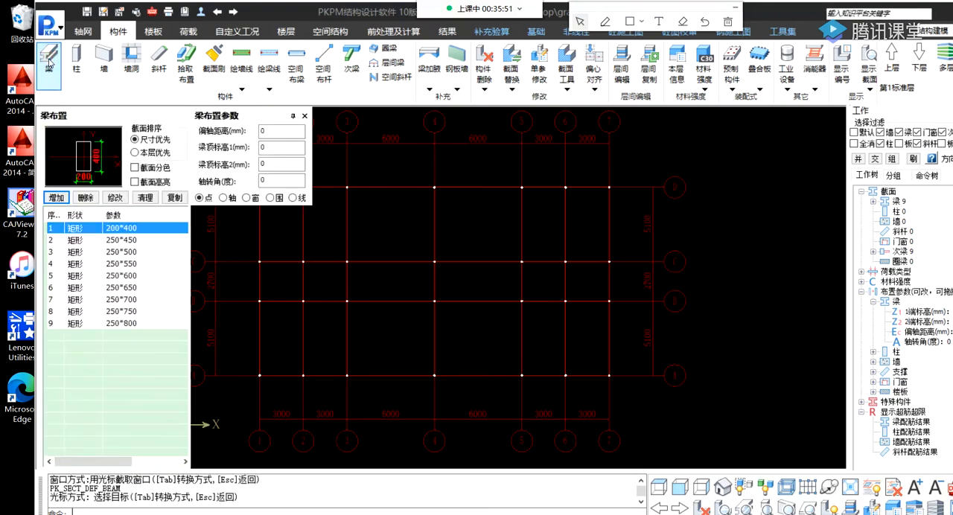
{"action": "left_click", "coordinate": [130, 253]}
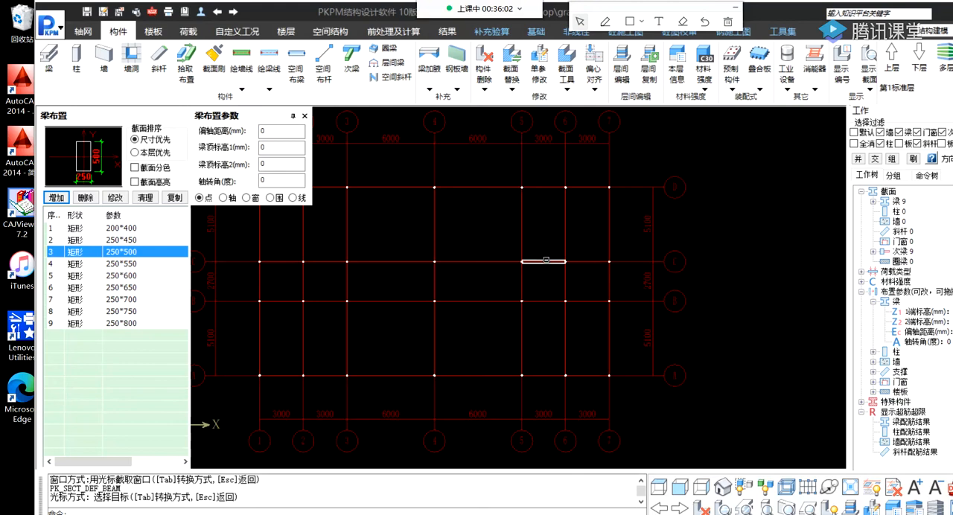
{"action": "left_click", "coordinate": [287, 262]}
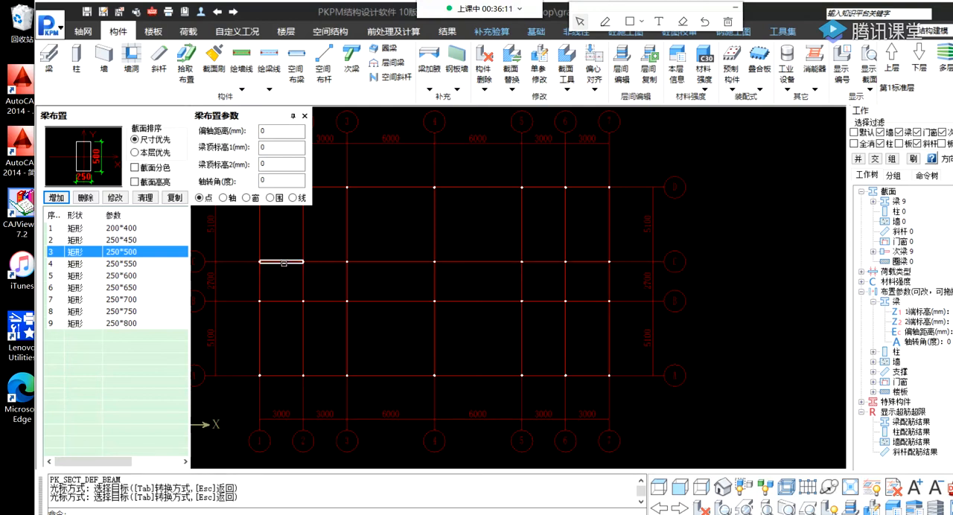
{"action": "scroll", "coordinate": [363, 294], "scroll_direction": "up", "scroll_amount": 4}
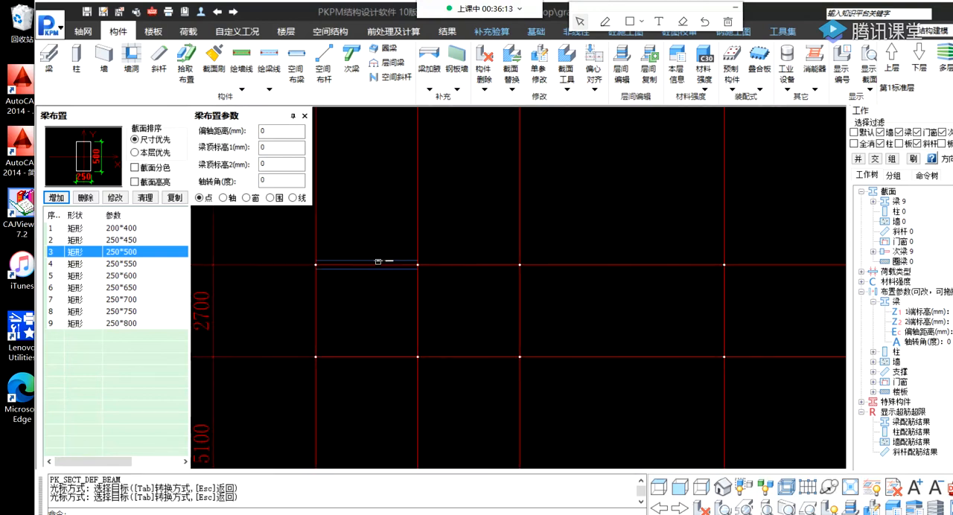
{"action": "scroll", "coordinate": [339, 281], "scroll_direction": "up", "scroll_amount": 3}
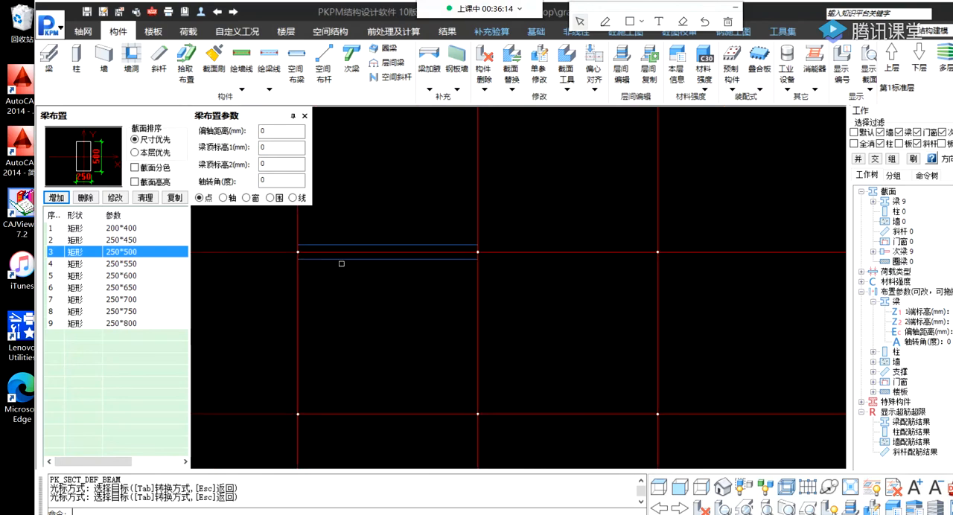
Place 250 × 500 mm beams one by one along axis C from axis 2 to axis 5.
{"action": "left_click", "coordinate": [528, 255]}
{"action": "left_click", "coordinate": [744, 253]}
{"action": "scroll", "coordinate": [330, 310], "scroll_direction": "down", "scroll_amount": 3}
{"action": "left_click", "coordinate": [603, 275]}
{"action": "scroll", "coordinate": [388, 319], "scroll_direction": "down", "scroll_amount": 3}
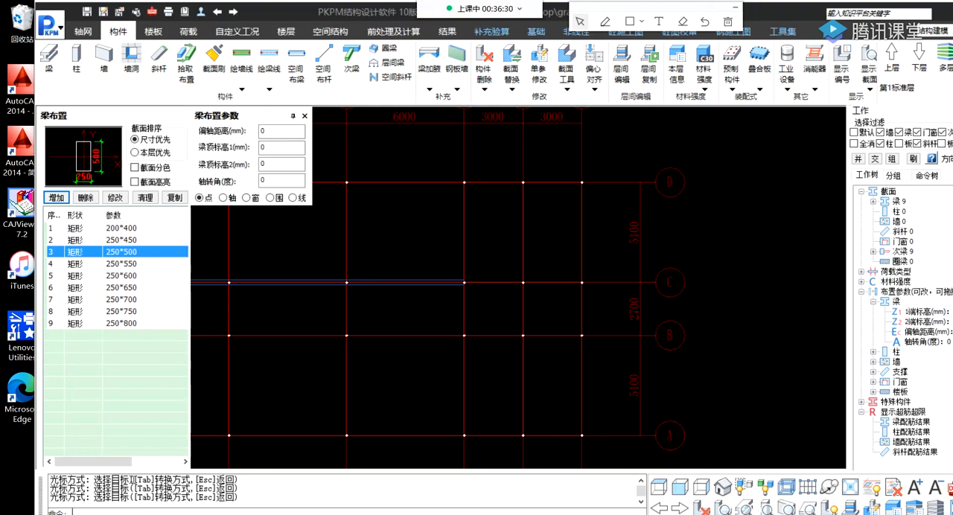
{"action": "key", "text": "Tab"}
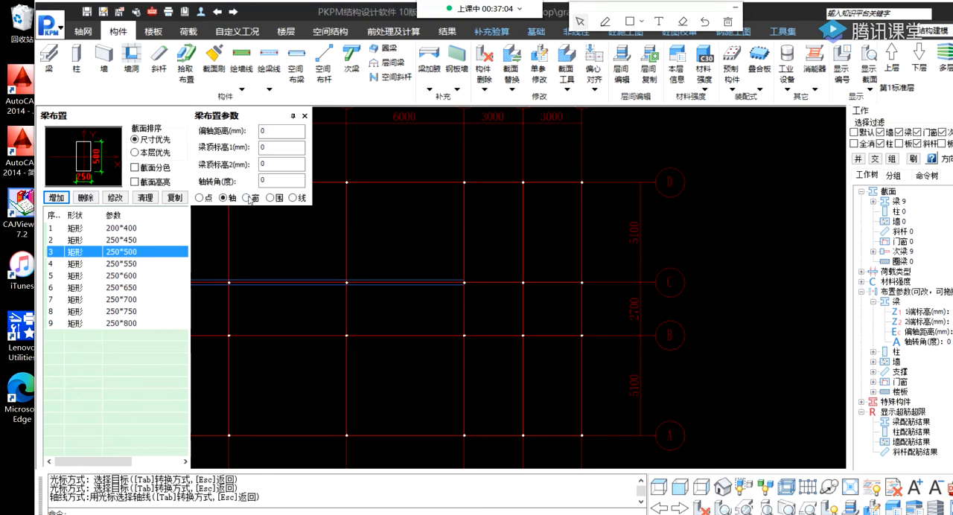
{"action": "left_click", "coordinate": [246, 198]}
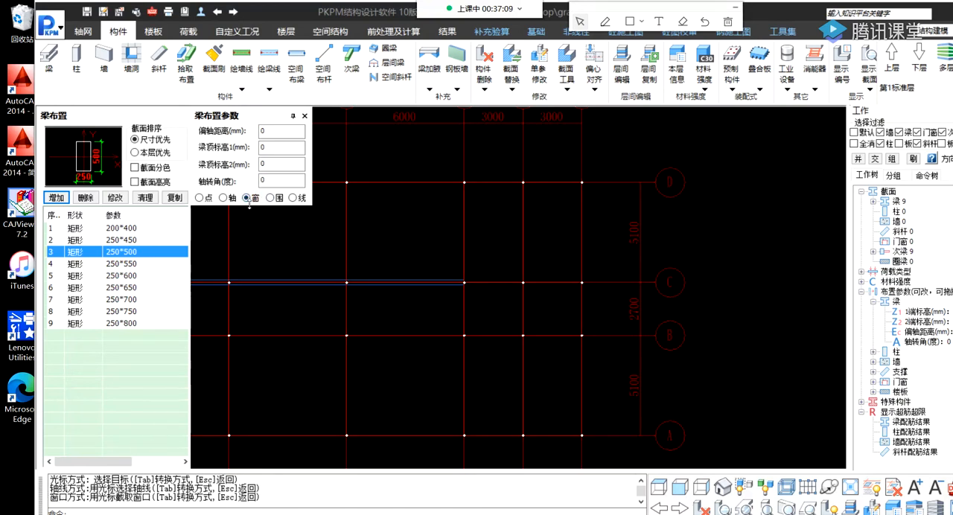
{"action": "left_click", "coordinate": [418, 163]}
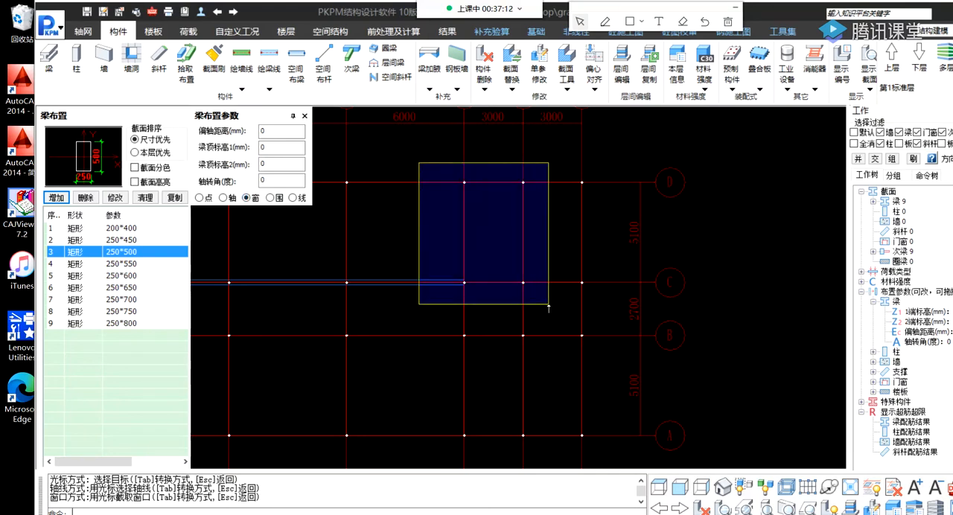
{"action": "left_click", "coordinate": [455, 178]}
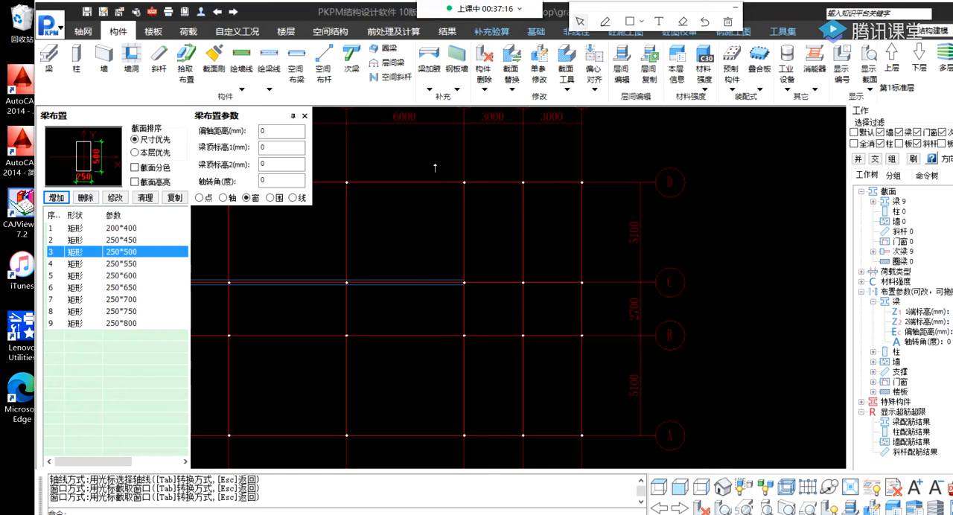
{"action": "left_click", "coordinate": [436, 173]}
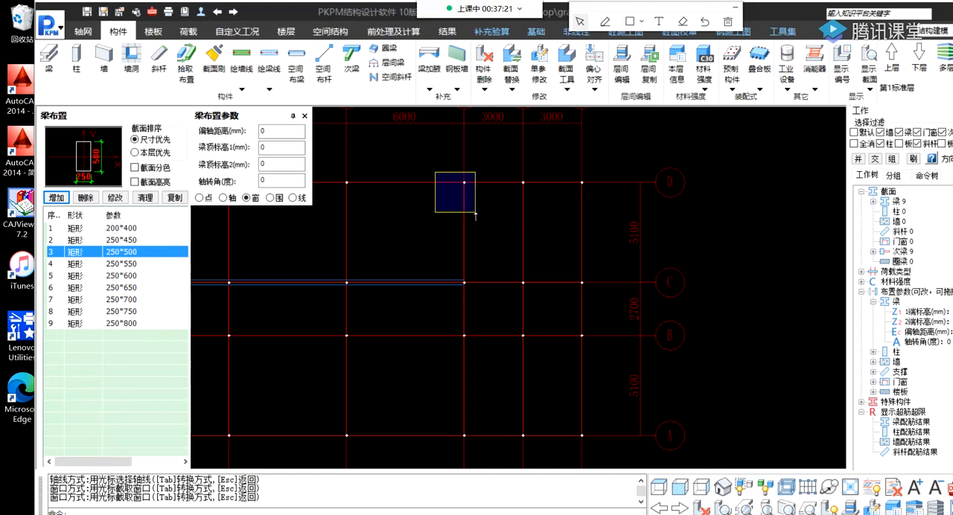
{"action": "left_click", "coordinate": [448, 164]}
{"action": "left_click", "coordinate": [428, 158]}
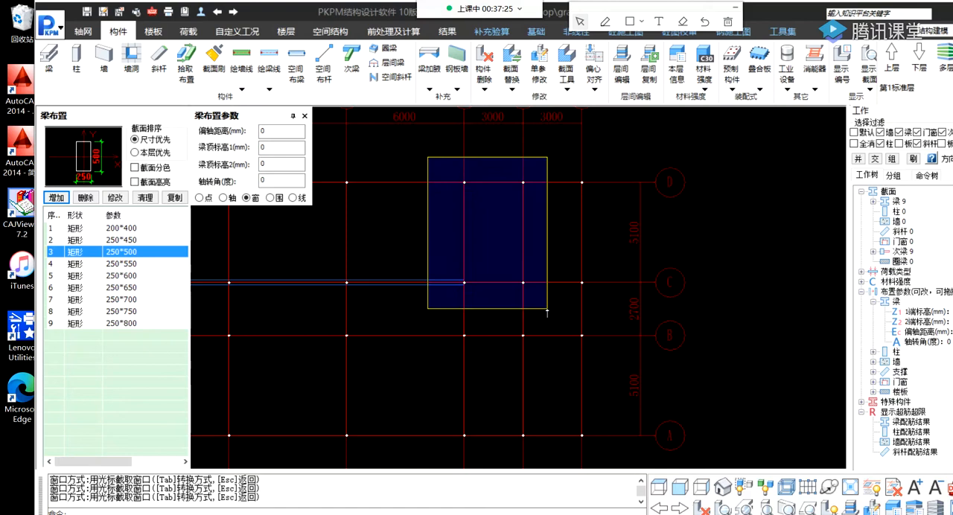
{"action": "left_click", "coordinate": [447, 165]}
{"action": "left_click", "coordinate": [437, 163]}
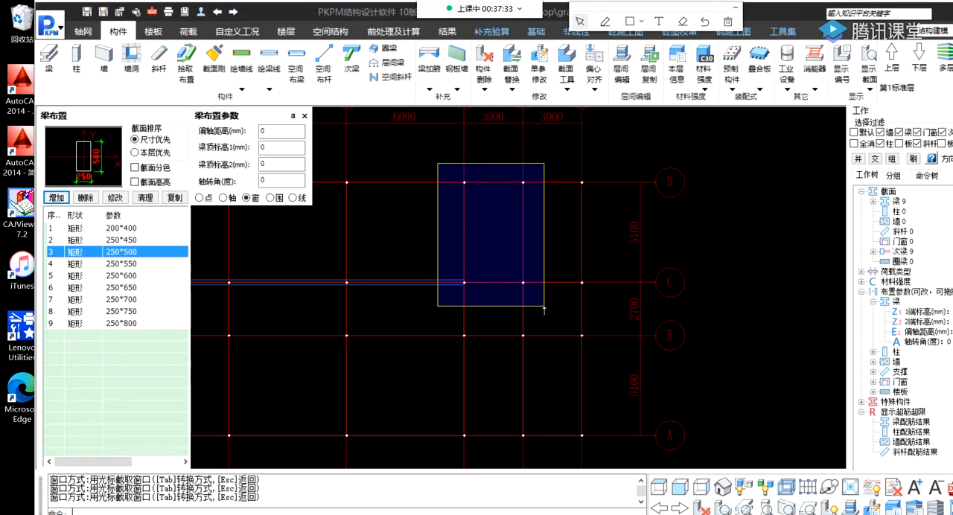
{"action": "left_click", "coordinate": [445, 164]}
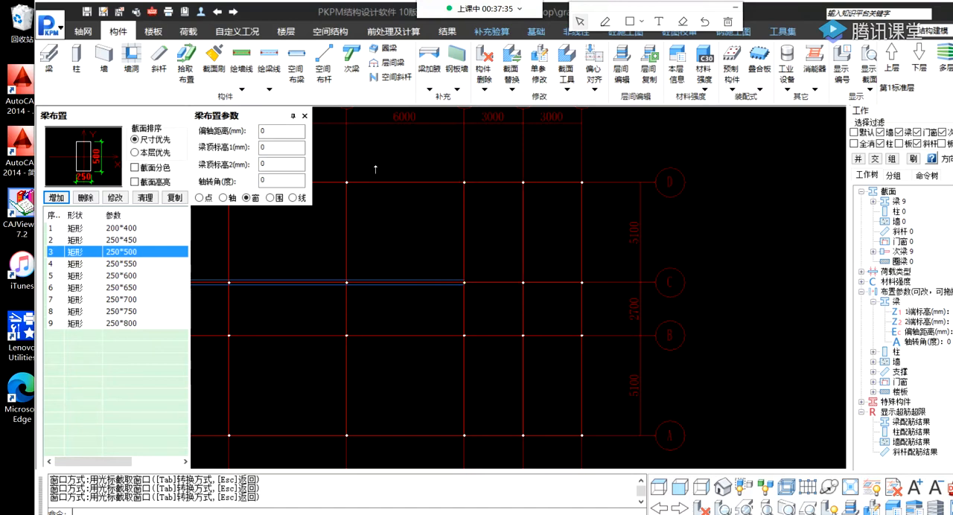
{"action": "left_click", "coordinate": [272, 198]}
{"action": "left_click", "coordinate": [246, 199]}
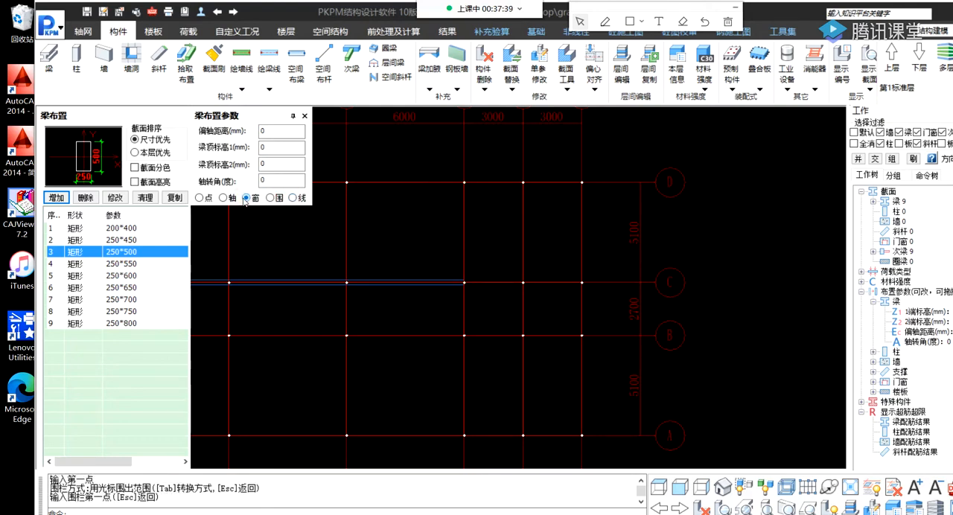
{"action": "left_click", "coordinate": [199, 198]}
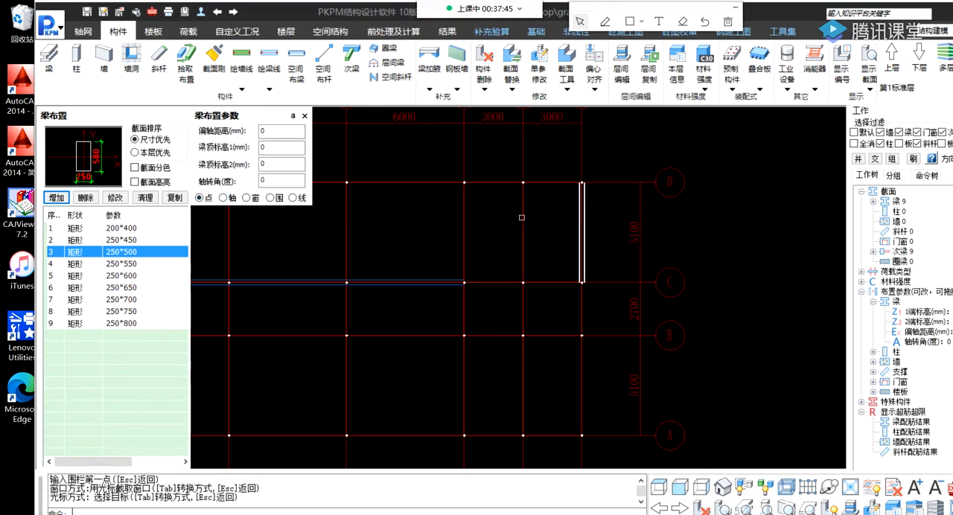
{"action": "left_click", "coordinate": [222, 198]}
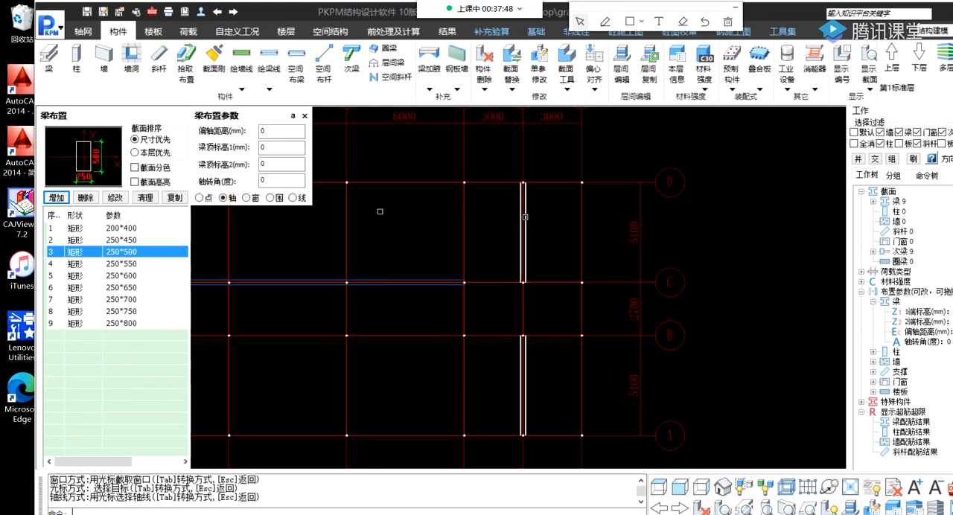
Place 250 × 500 mm beams on axis C between axes 5 and 7 using window selection.
{"action": "left_click", "coordinate": [246, 197]}
{"action": "left_click", "coordinate": [431, 169]}
{"action": "left_click", "coordinate": [442, 165]}
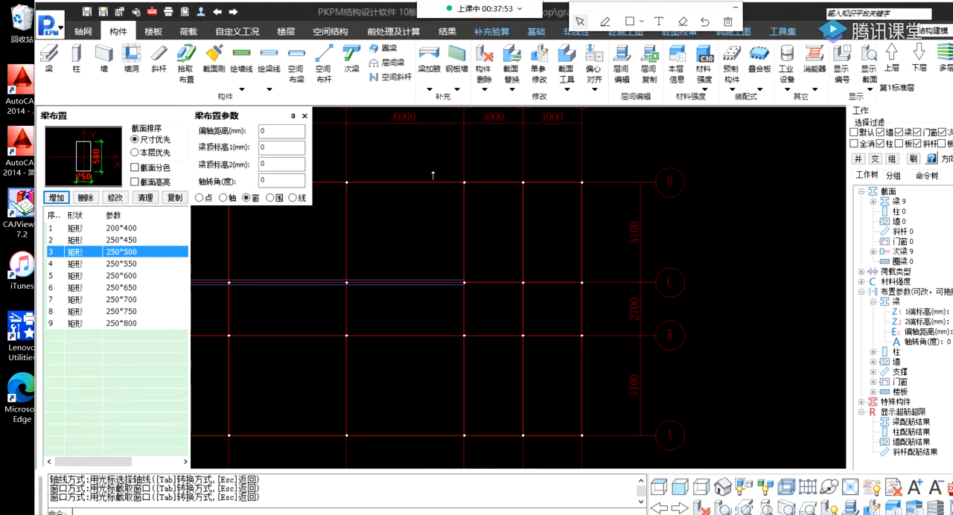
{"action": "middle_click_drag", "start_coordinate": [418, 249], "coordinate": [520, 252]}
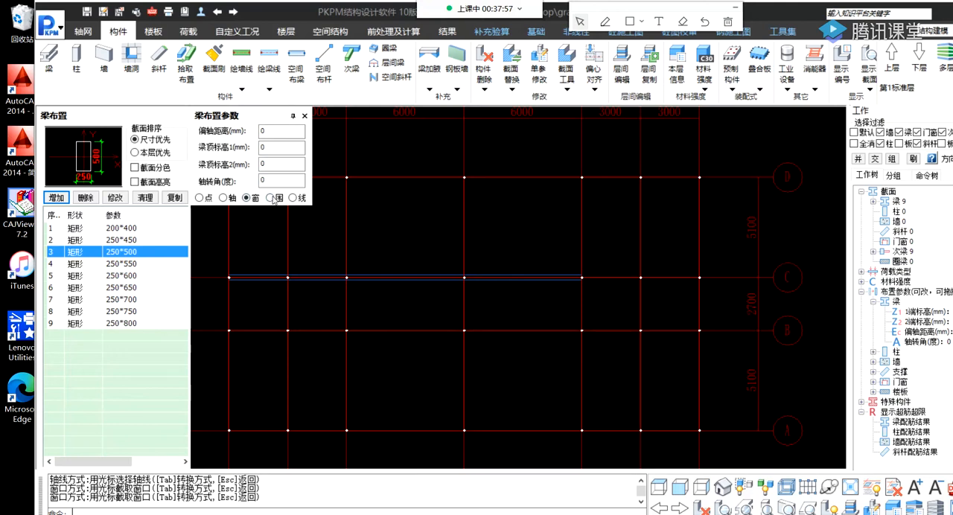
{"action": "middle_click_drag", "start_coordinate": [589, 273], "coordinate": [506, 282]}
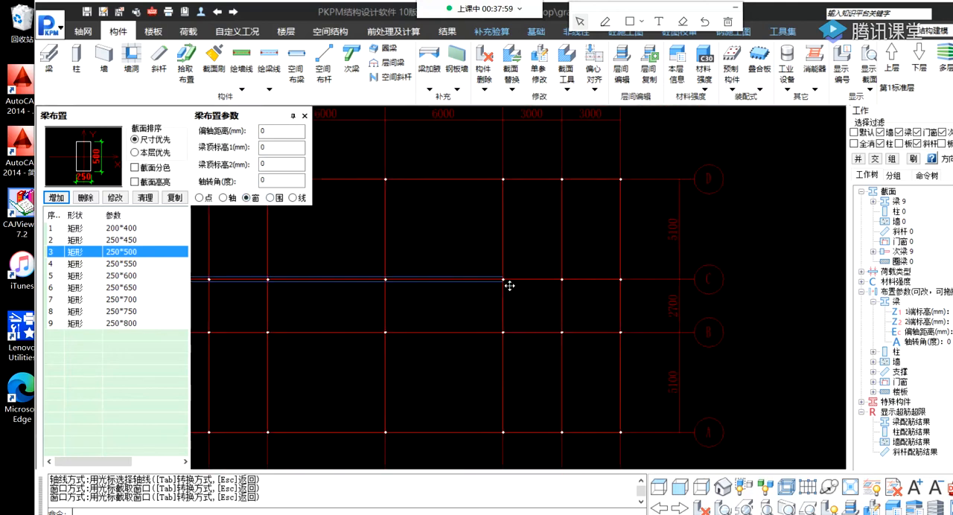
{"action": "left_click", "coordinate": [487, 270]}
{"action": "left_click", "coordinate": [639, 294]}
Place 250 × 500 mm beams along the full length of axes B and A using window selection.
{"action": "middle_click_drag", "start_coordinate": [404, 318], "coordinate": [606, 288]}
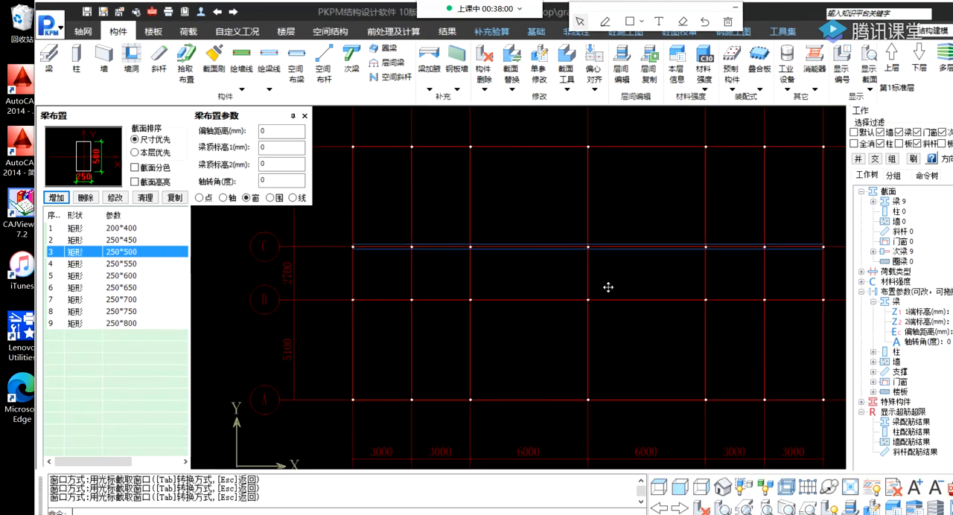
{"action": "middle_click_drag", "start_coordinate": [364, 297], "coordinate": [321, 298]}
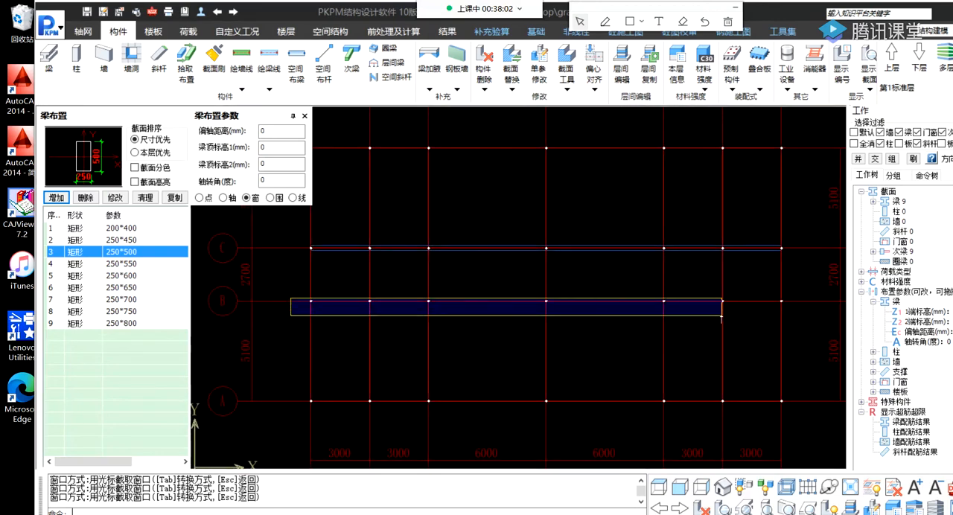
{"action": "left_click", "coordinate": [800, 315]}
{"action": "left_click", "coordinate": [306, 398]}
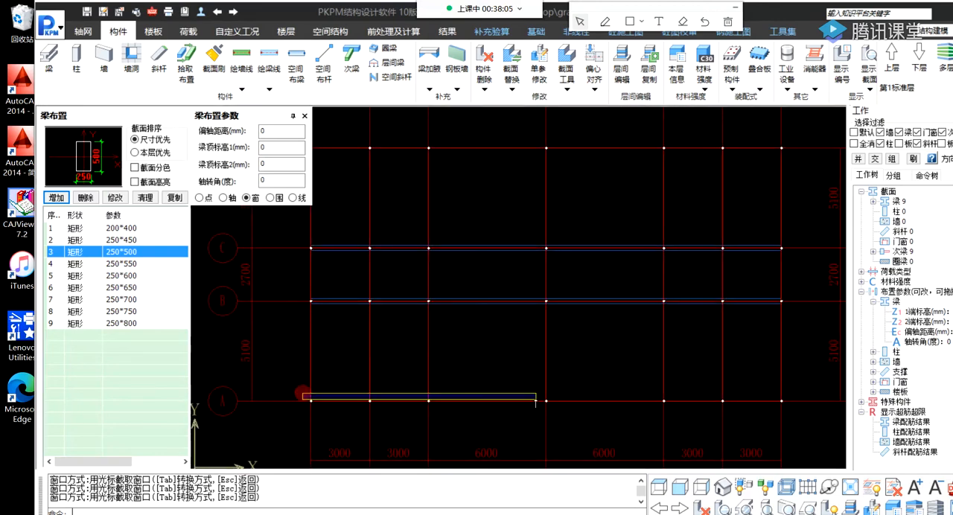
{"action": "left_click", "coordinate": [798, 417]}
Place 250 × 500 mm beams along axis D from axis 1 to axis 7.
{"action": "mouse_move", "coordinate": [402, 204]}
{"action": "middle_mouse_down"}
{"action": "mouse_move", "coordinate": [404, 219]}
{"action": "mouse_move", "coordinate": [447, 235]}
{"action": "middle_mouse_up"}
{"action": "left_click", "coordinate": [346, 168]}
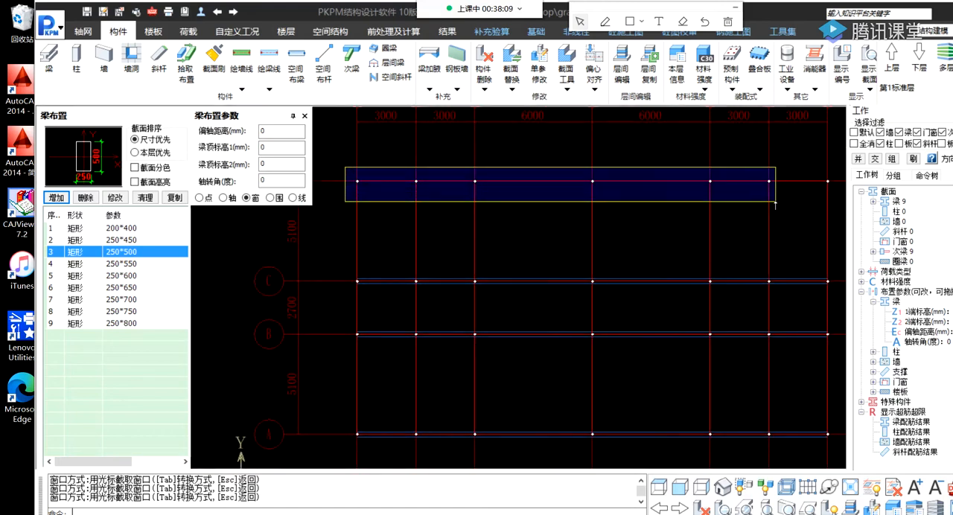
{"action": "left_click", "coordinate": [813, 204]}
{"action": "middle_click_drag", "start_coordinate": [793, 199], "coordinate": [704, 215]}
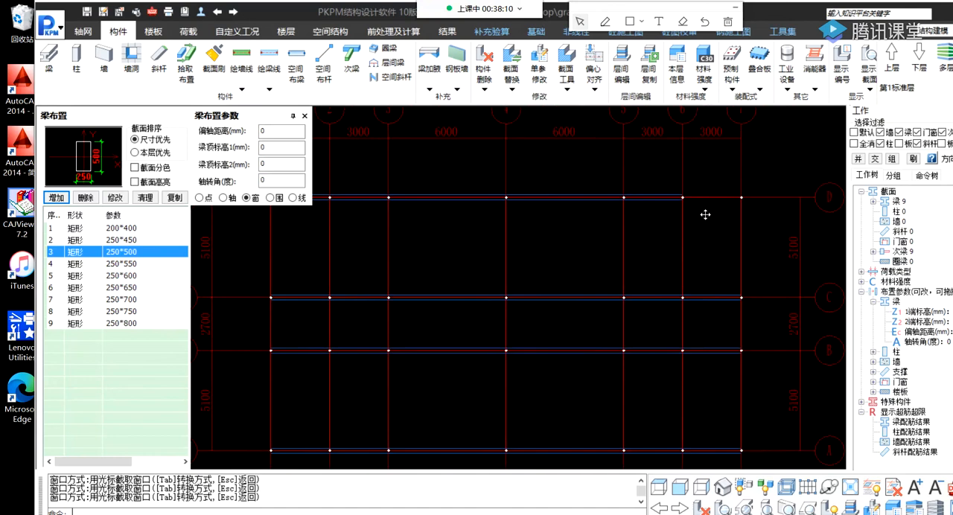
{"action": "left_click", "coordinate": [676, 188]}
{"action": "left_click", "coordinate": [779, 209]}
{"action": "middle_click_drag", "start_coordinate": [500, 280], "coordinate": [572, 257]}
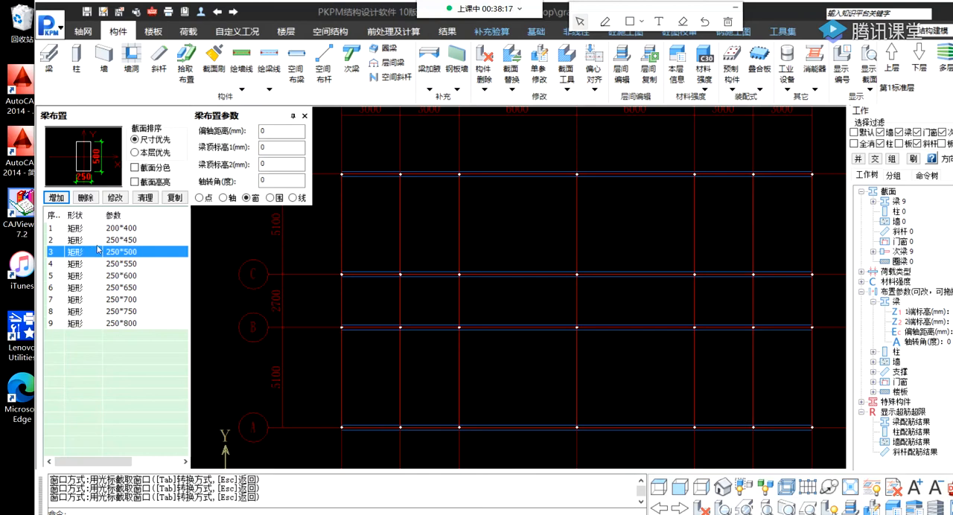
Place 250 × 600 mm beams along axes 1, 3, 4, 5 and 7 from axis D to axis A.
{"action": "left_click", "coordinate": [134, 276]}
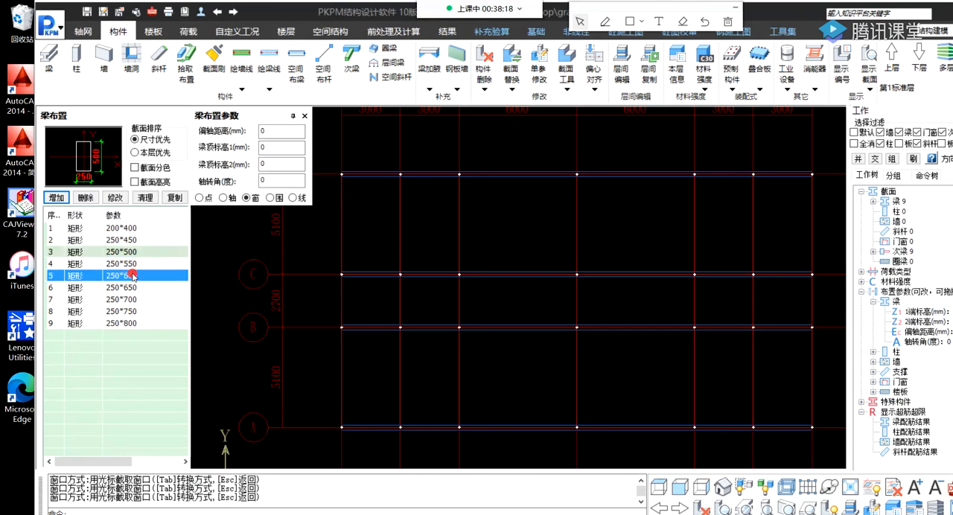
{"action": "left_click", "coordinate": [333, 160]}
{"action": "left_click", "coordinate": [351, 471]}
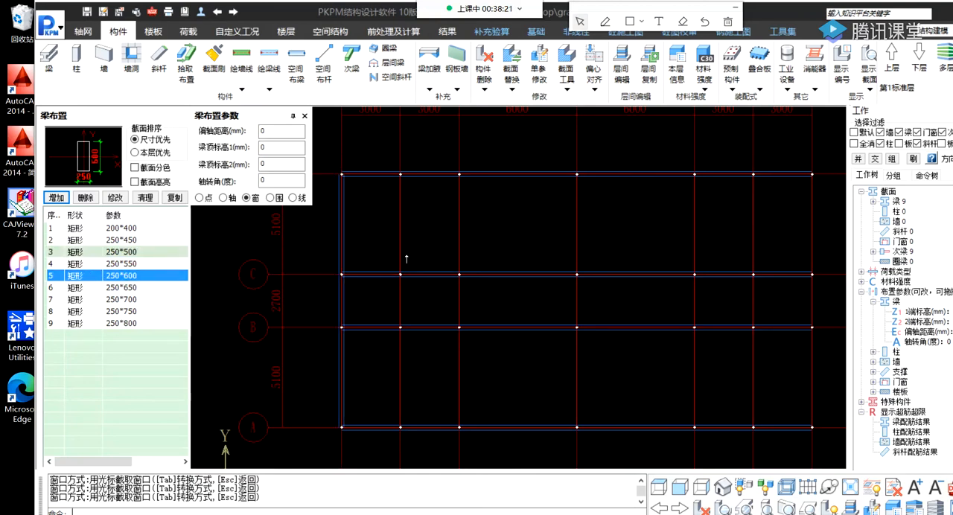
{"action": "left_click", "coordinate": [454, 164]}
{"action": "left_click", "coordinate": [476, 447]}
{"action": "left_click", "coordinate": [555, 168]}
{"action": "left_click", "coordinate": [602, 456]}
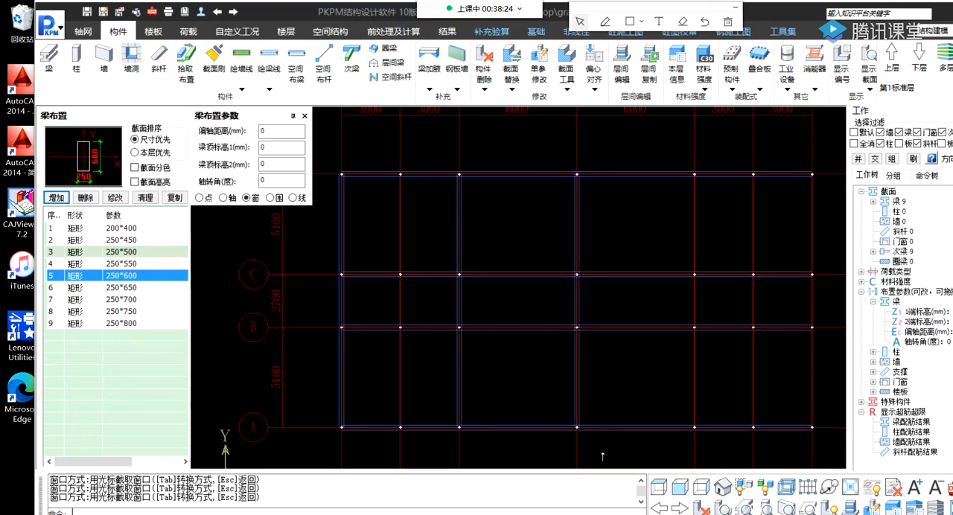
{"action": "left_click", "coordinate": [676, 158]}
{"action": "left_click", "coordinate": [705, 452]}
{"action": "left_click", "coordinate": [798, 157]}
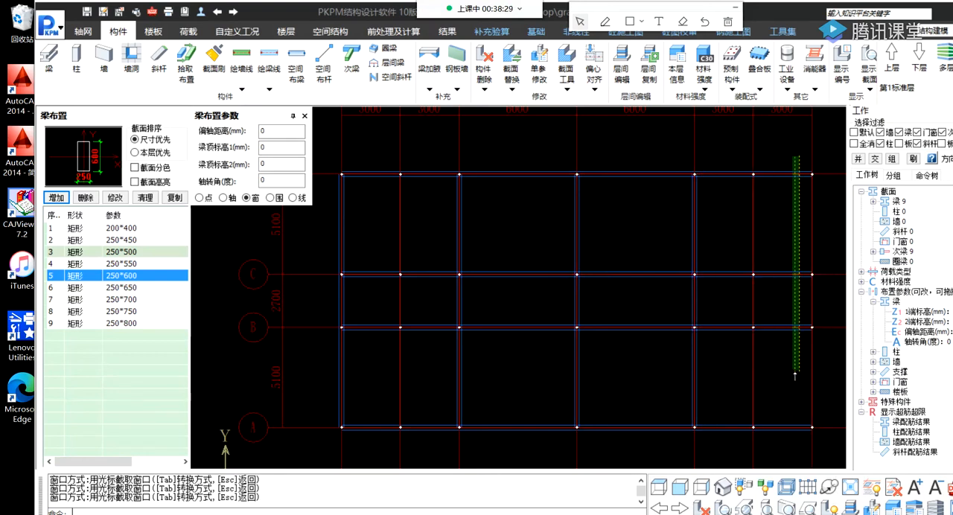
{"action": "left_click", "coordinate": [824, 456]}
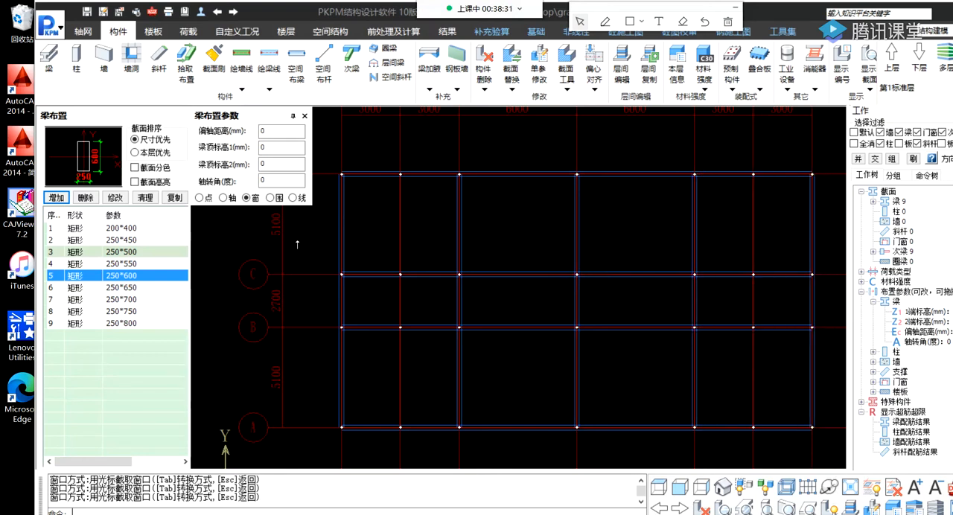
Place 250 × 550 mm beams on axes 2 and 6 between axes C and D and between axes A and B.
{"action": "left_click", "coordinate": [134, 265]}
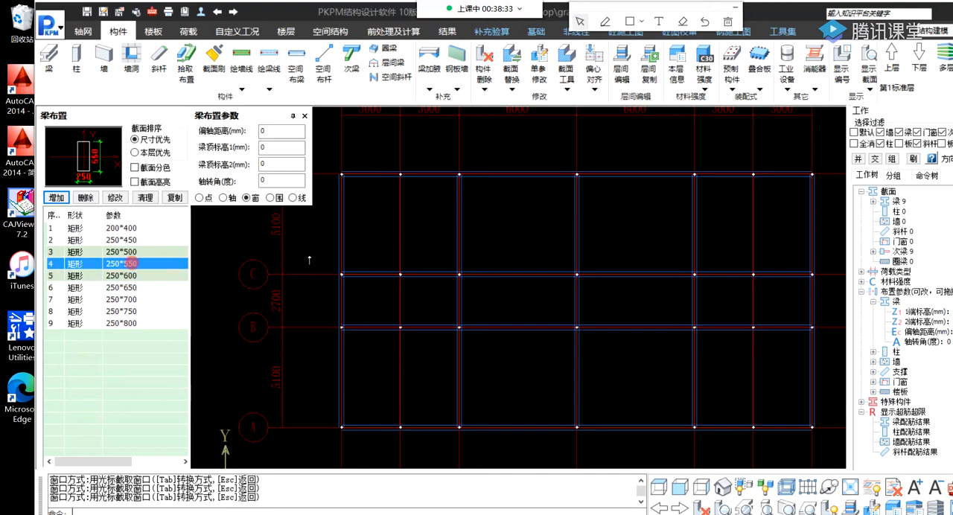
{"action": "left_click", "coordinate": [392, 160]}
{"action": "left_click", "coordinate": [411, 307]}
{"action": "left_click", "coordinate": [387, 316]}
{"action": "left_click", "coordinate": [420, 451]}
{"action": "left_click", "coordinate": [737, 156]}
{"action": "left_click", "coordinate": [777, 294]}
{"action": "left_click", "coordinate": [745, 317]}
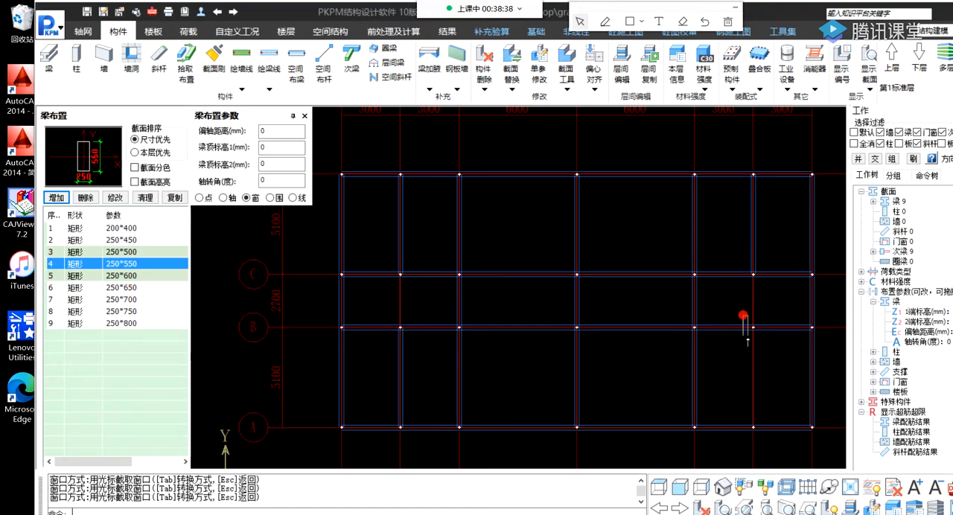
{"action": "left_click", "coordinate": [771, 451]}
Display the section sizes of all beams on the plan.
{"action": "scroll", "coordinate": [633, 383], "scroll_direction": "down", "scroll_amount": 1}
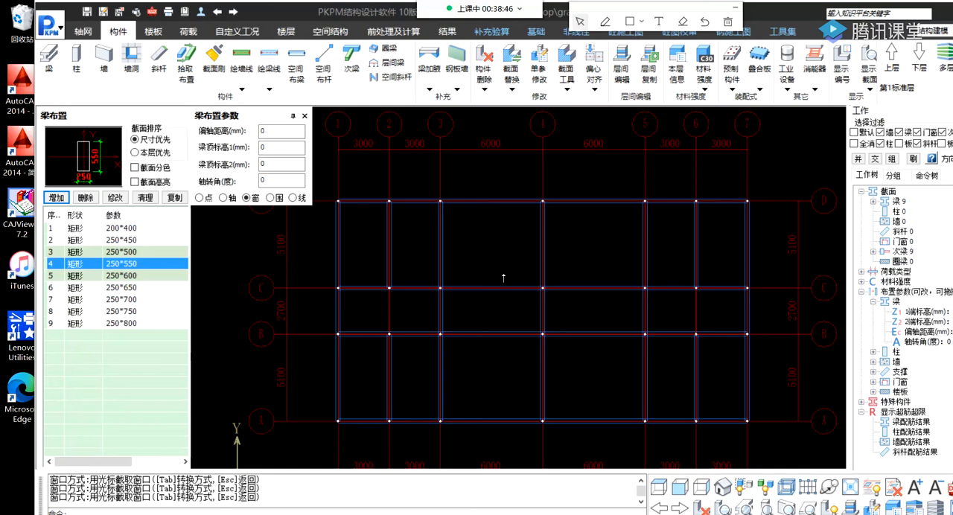
{"action": "middle_click_drag", "start_coordinate": [503, 278], "coordinate": [469, 261]}
{"action": "middle_click_drag", "start_coordinate": [382, 245], "coordinate": [394, 248]}
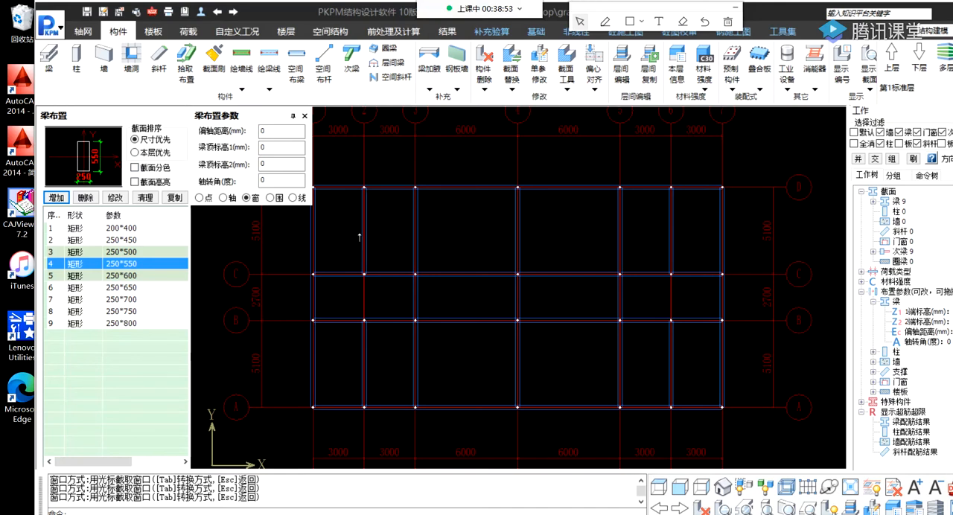
{"action": "mouse_move", "coordinate": [370, 221]}
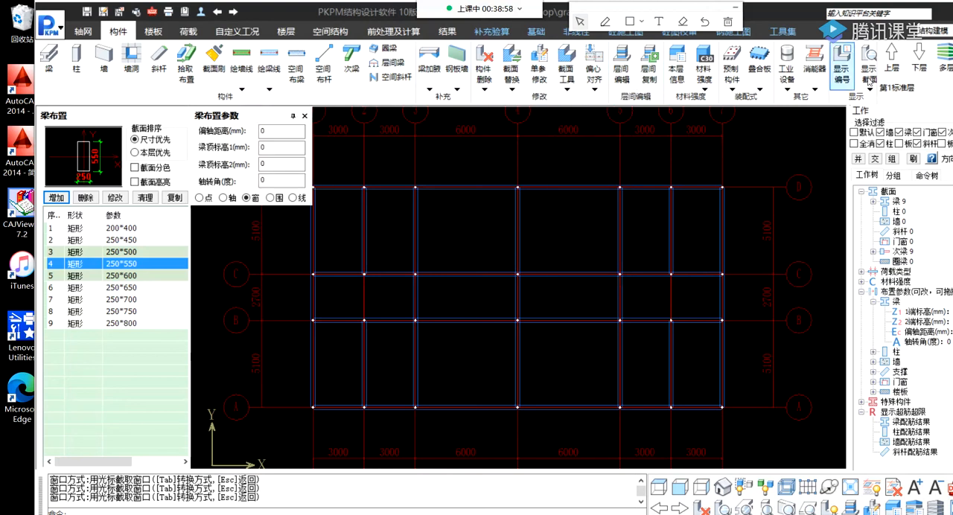
{"action": "mouse_move", "coordinate": [868, 71]}
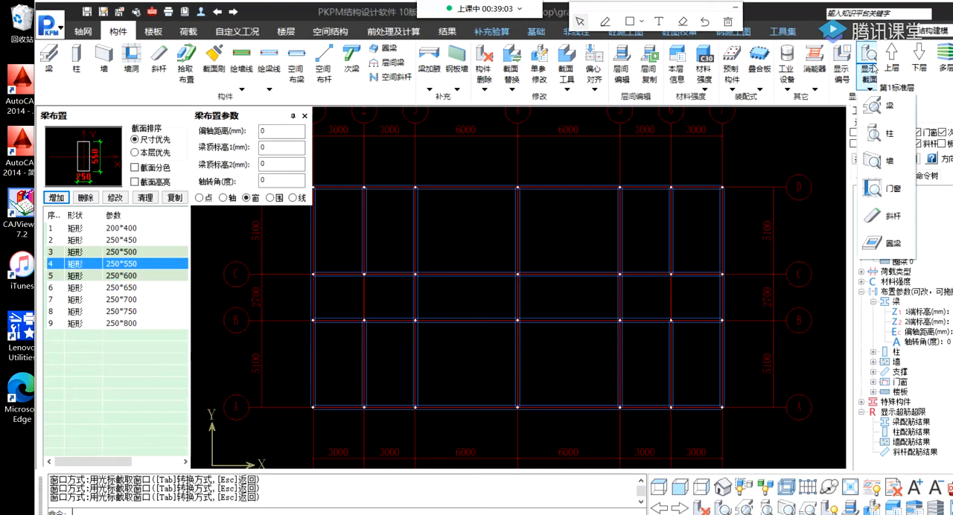
{"action": "left_click", "coordinate": [890, 109]}
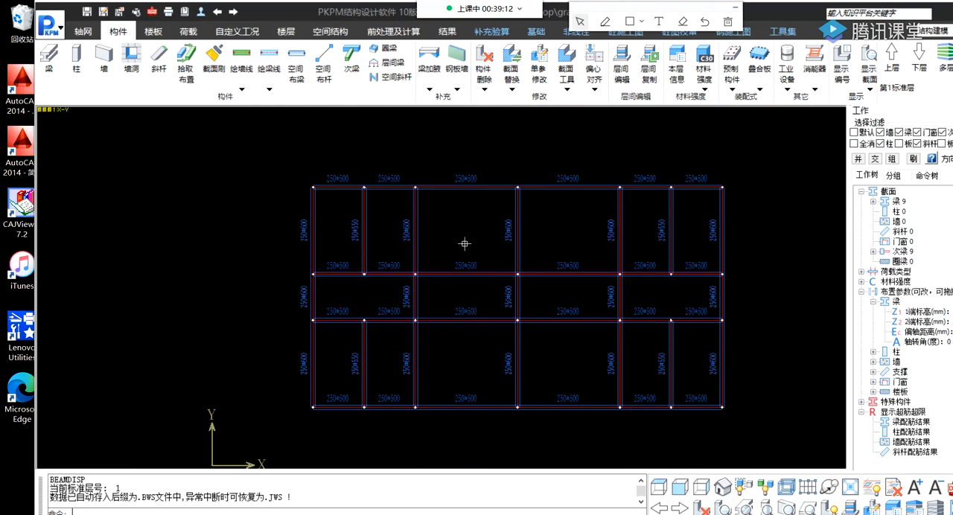
Examine the section size labels of the beams across the plan, including the corridor bays between axes B and C.
{"action": "scroll", "coordinate": [357, 192], "scroll_direction": "up", "scroll_amount": 1}
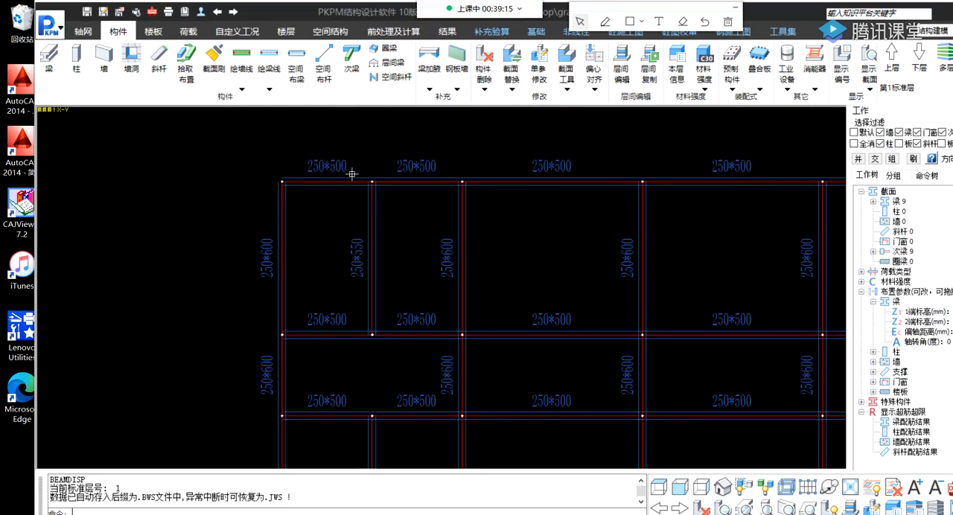
{"action": "scroll", "coordinate": [372, 223], "scroll_direction": "up", "scroll_amount": 1}
{"action": "scroll", "coordinate": [291, 220], "scroll_direction": "up", "scroll_amount": 1}
{"action": "scroll", "coordinate": [363, 239], "scroll_direction": "down", "scroll_amount": 1}
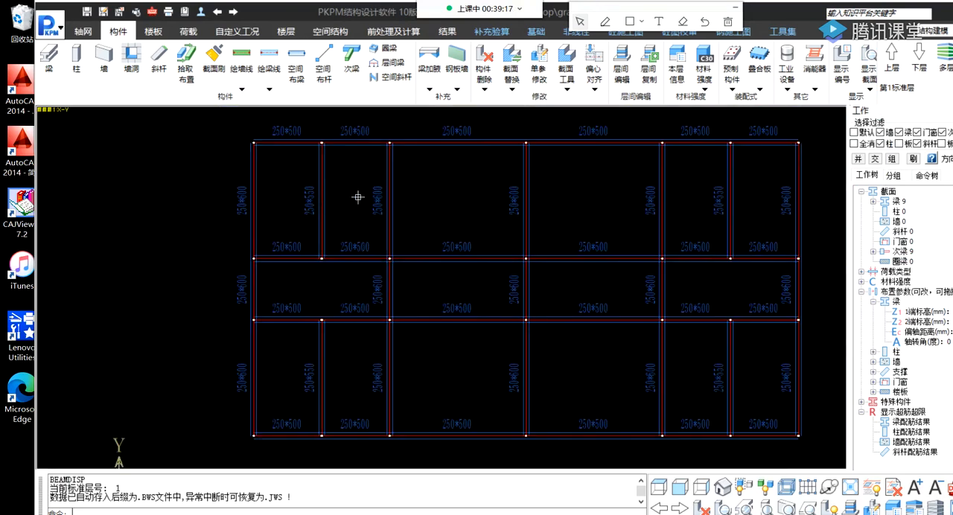
{"action": "scroll", "coordinate": [359, 198], "scroll_direction": "up", "scroll_amount": 1}
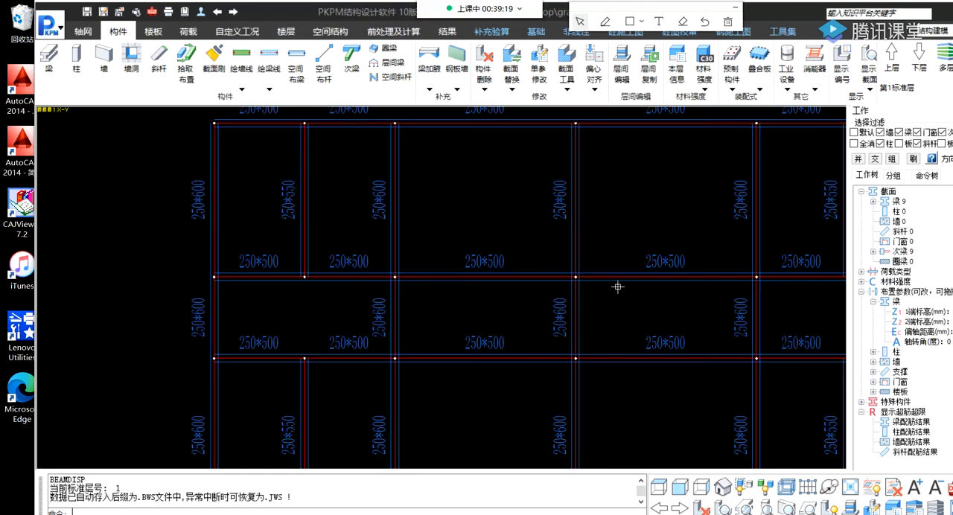
{"action": "middle_click_drag", "start_coordinate": [617, 288], "coordinate": [434, 261]}
{"action": "scroll", "coordinate": [602, 276], "scroll_direction": "down", "scroll_amount": 1}
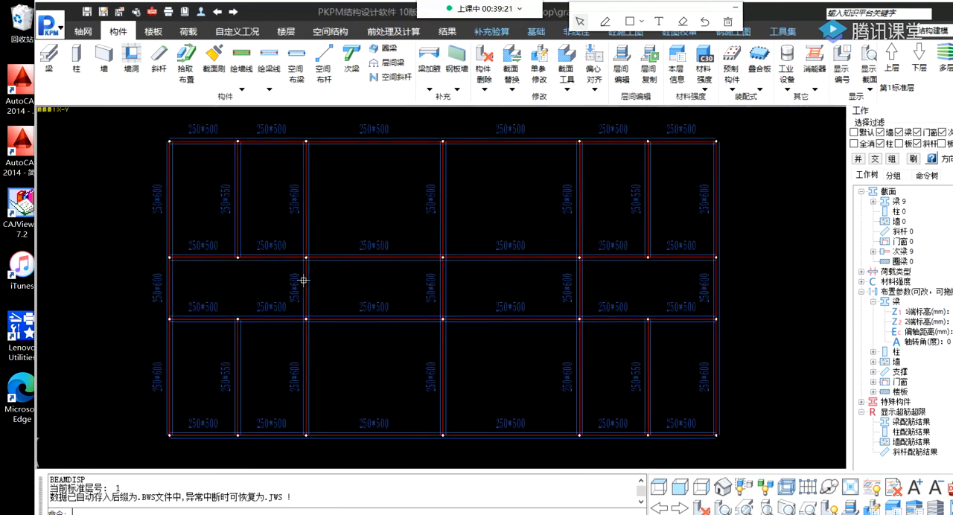
{"action": "scroll", "coordinate": [198, 288], "scroll_direction": "down", "scroll_amount": 1}
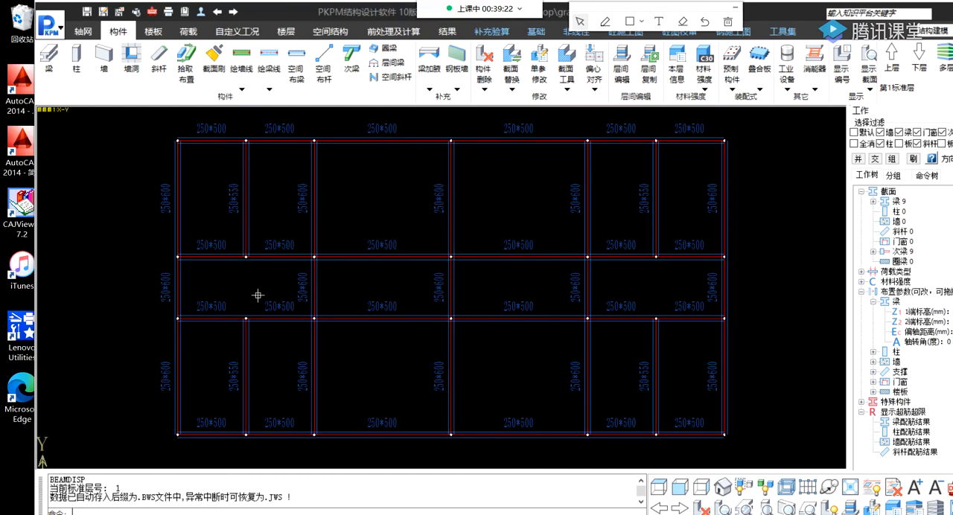
{"action": "scroll", "coordinate": [258, 296], "scroll_direction": "up", "scroll_amount": 1}
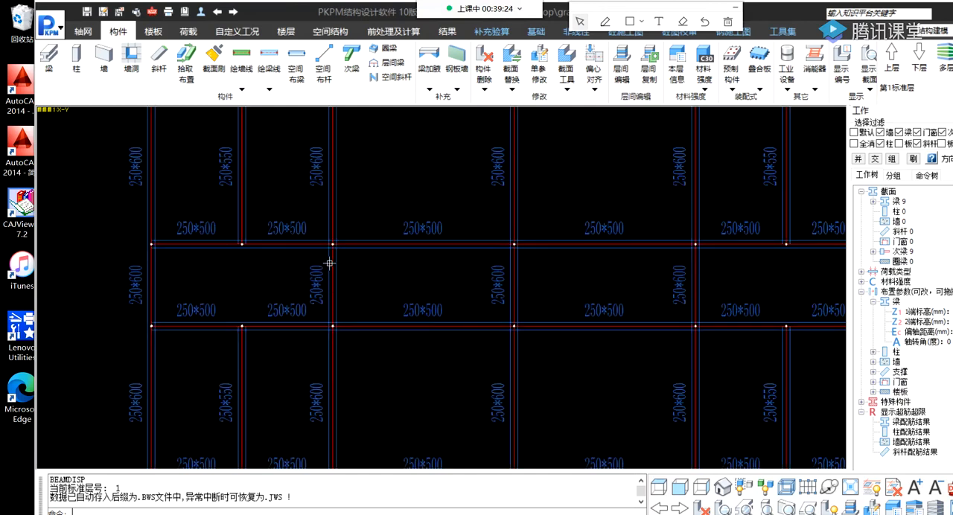
{"action": "middle_click_drag", "start_coordinate": [534, 268], "coordinate": [380, 265]}
{"action": "scroll", "coordinate": [480, 270], "scroll_direction": "down", "scroll_amount": 1}
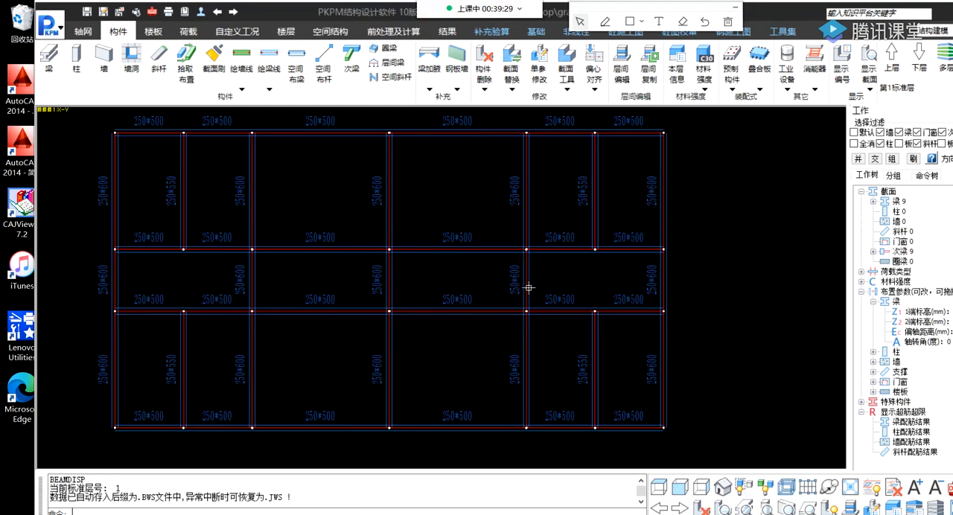
{"action": "mouse_move", "coordinate": [524, 274]}
{"action": "scroll", "coordinate": [361, 296], "scroll_direction": "up", "scroll_amount": 2}
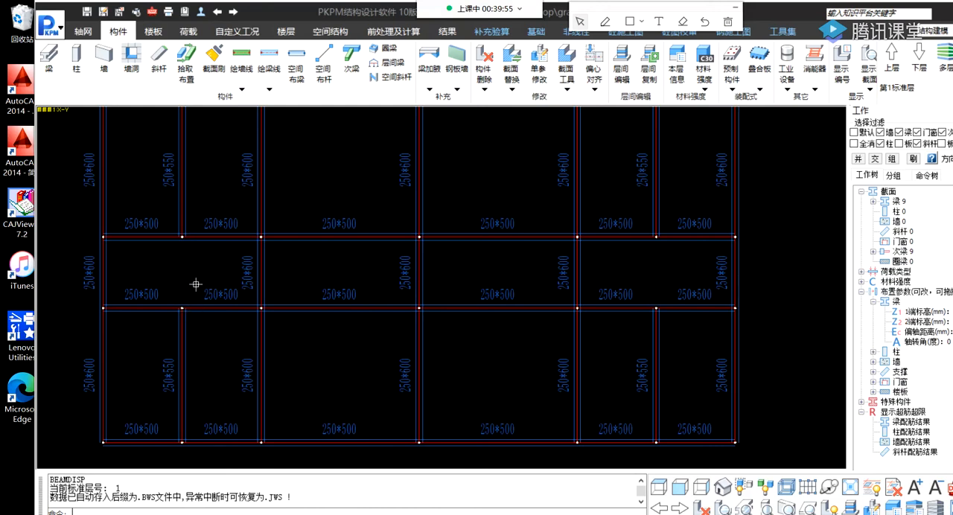
{"action": "scroll", "coordinate": [275, 273], "scroll_direction": "down", "scroll_amount": 2}
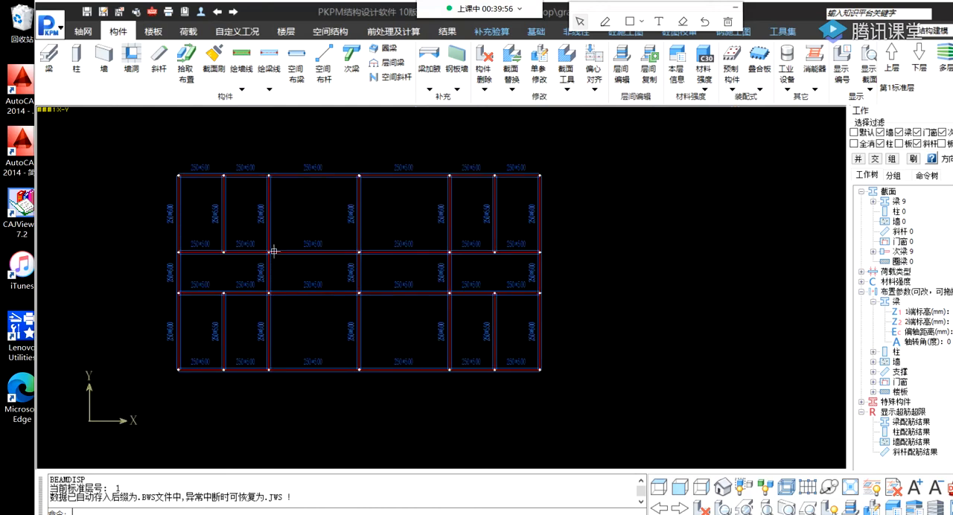
Set the width of the 400 mm high beam section to 250 mm.
{"action": "left_click", "coordinate": [50, 60]}
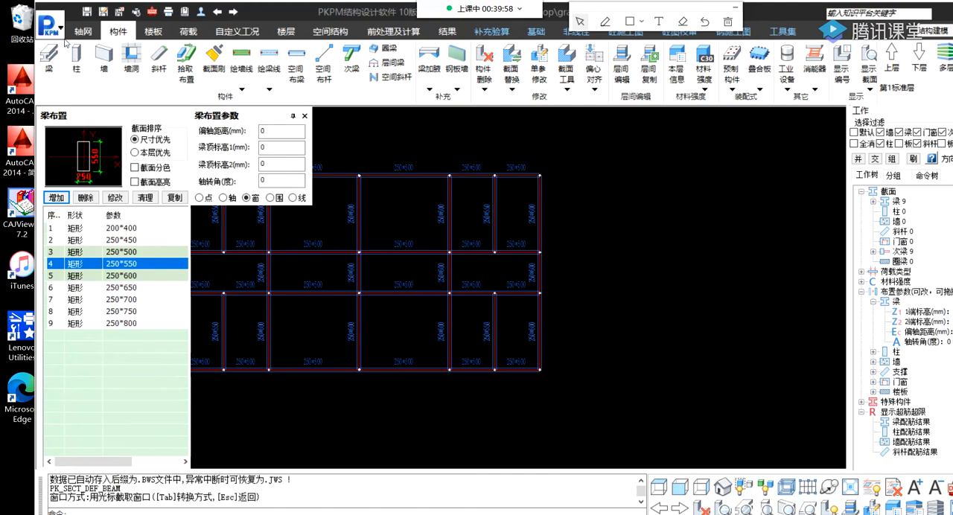
{"action": "left_click", "coordinate": [130, 227]}
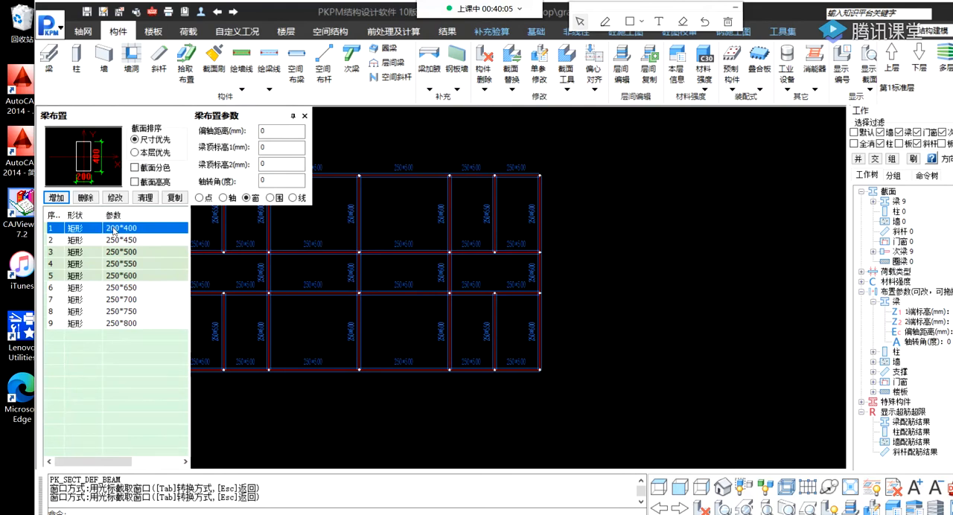
{"action": "left_click", "coordinate": [115, 198]}
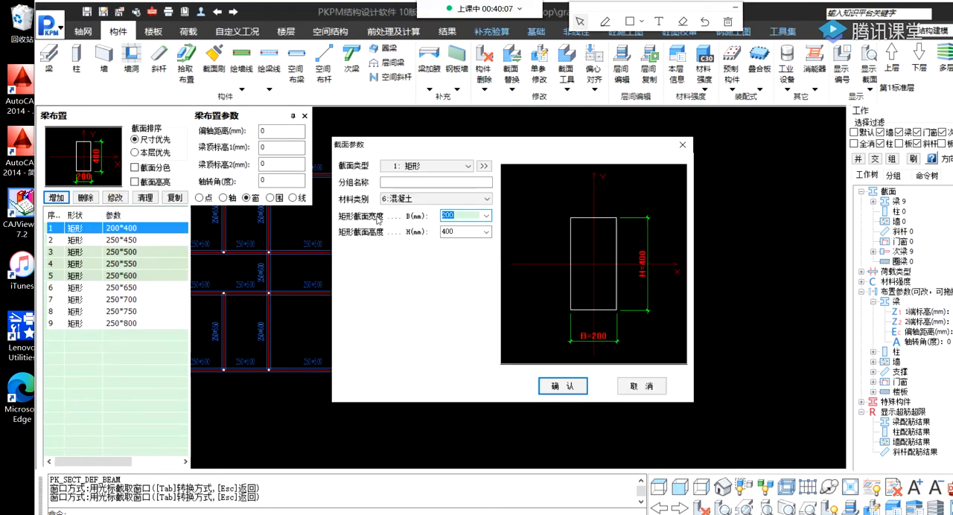
{"action": "left_click", "coordinate": [486, 215]}
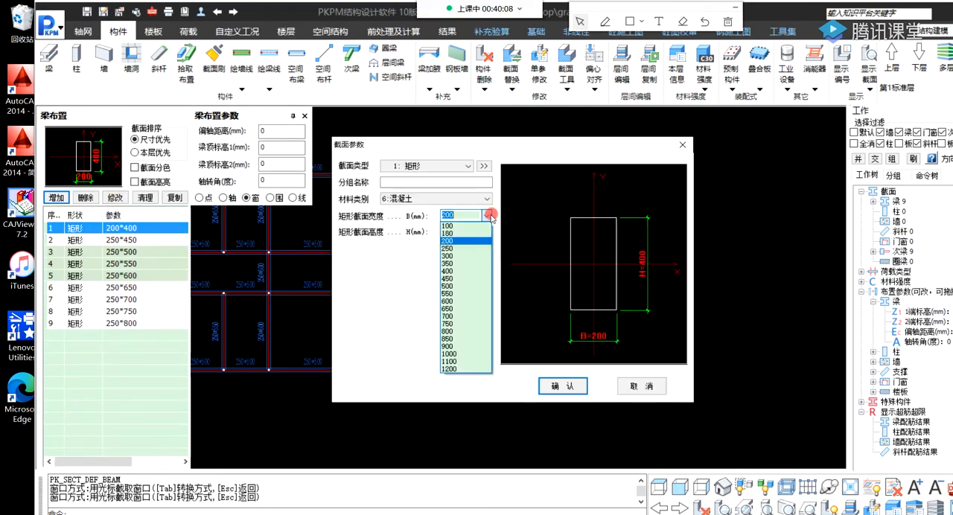
{"action": "left_click", "coordinate": [463, 250]}
{"action": "left_click", "coordinate": [557, 387]}
Replace the beams on axes 3 and 4 between axes B and C with the 250 × 400 mm section.
{"action": "middle_click_drag", "start_coordinate": [453, 299], "coordinate": [473, 299]}
{"action": "scroll", "coordinate": [348, 284], "scroll_direction": "up", "scroll_amount": 3}
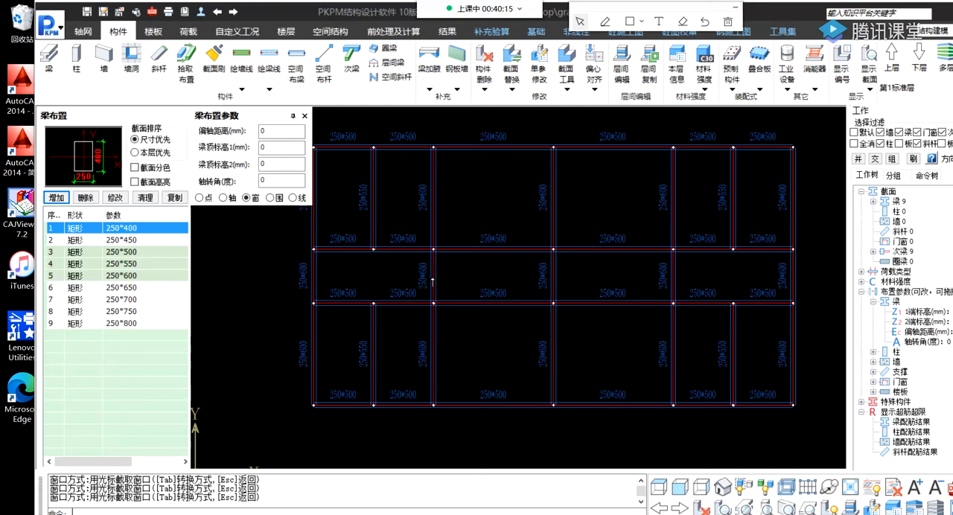
{"action": "left_click", "coordinate": [420, 244]}
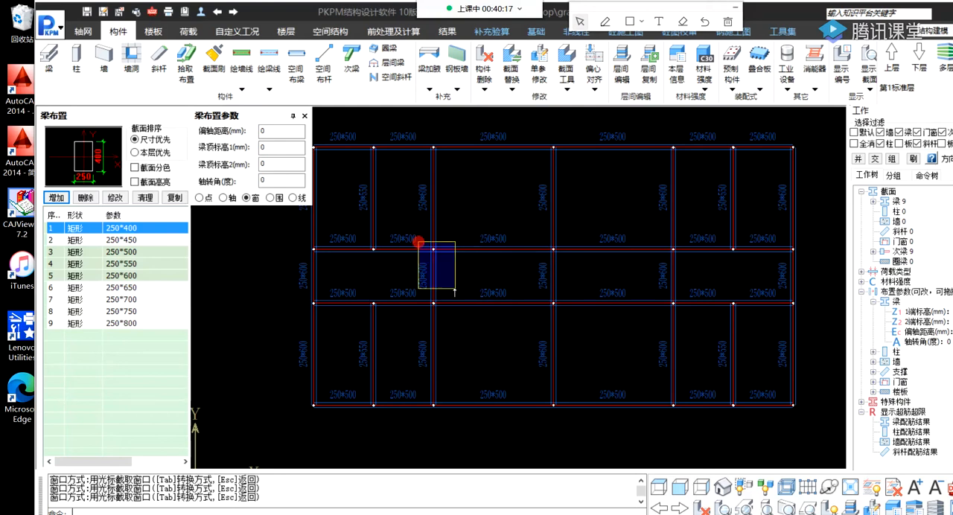
{"action": "left_click", "coordinate": [457, 323]}
{"action": "scroll", "coordinate": [424, 281], "scroll_direction": "up", "scroll_amount": 3}
{"action": "middle_click_drag", "start_coordinate": [520, 295], "coordinate": [308, 291]}
{"action": "left_click", "coordinate": [407, 209]}
{"action": "left_click", "coordinate": [487, 341]}
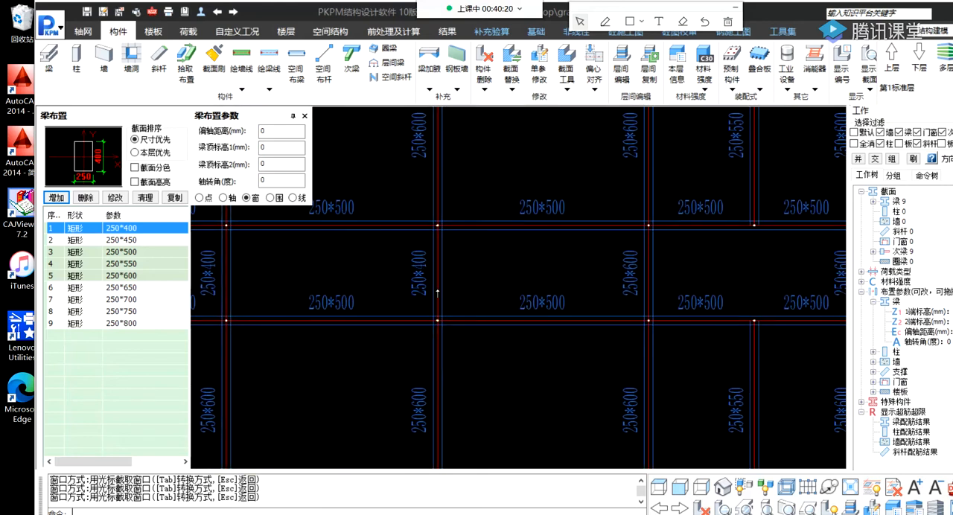
Replace the beams on axes 5 and 7 between axes B and C with the 250 × 400 mm section.
{"action": "scroll", "coordinate": [582, 282], "scroll_direction": "up", "scroll_amount": 1}
{"action": "middle_click_drag", "start_coordinate": [582, 282], "coordinate": [410, 288]}
{"action": "left_click", "coordinate": [465, 188]}
{"action": "left_click", "coordinate": [541, 369]}
{"action": "middle_click_drag", "start_coordinate": [610, 290], "coordinate": [435, 291]}
{"action": "left_click", "coordinate": [571, 196]}
{"action": "left_click", "coordinate": [654, 382]}
Replace the beam on axis 1 between axes B and C with the 250 × 400 mm section.
{"action": "scroll", "coordinate": [439, 313], "scroll_direction": "down", "scroll_amount": 3}
{"action": "middle_click_drag", "start_coordinate": [278, 302], "coordinate": [606, 310]}
{"action": "middle_click_drag", "start_coordinate": [397, 313], "coordinate": [483, 314]}
{"action": "scroll", "coordinate": [484, 314], "scroll_direction": "up", "scroll_amount": 2}
{"action": "left_click", "coordinate": [360, 229]}
{"action": "left_click", "coordinate": [442, 397]}
{"action": "middle_click_drag", "start_coordinate": [406, 297], "coordinate": [239, 259]}
{"action": "scroll", "coordinate": [513, 271], "scroll_direction": "down", "scroll_amount": 3}
{"action": "middle_click_drag", "start_coordinate": [638, 284], "coordinate": [517, 300]}
{"action": "scroll", "coordinate": [492, 264], "scroll_direction": "down", "scroll_amount": 1}
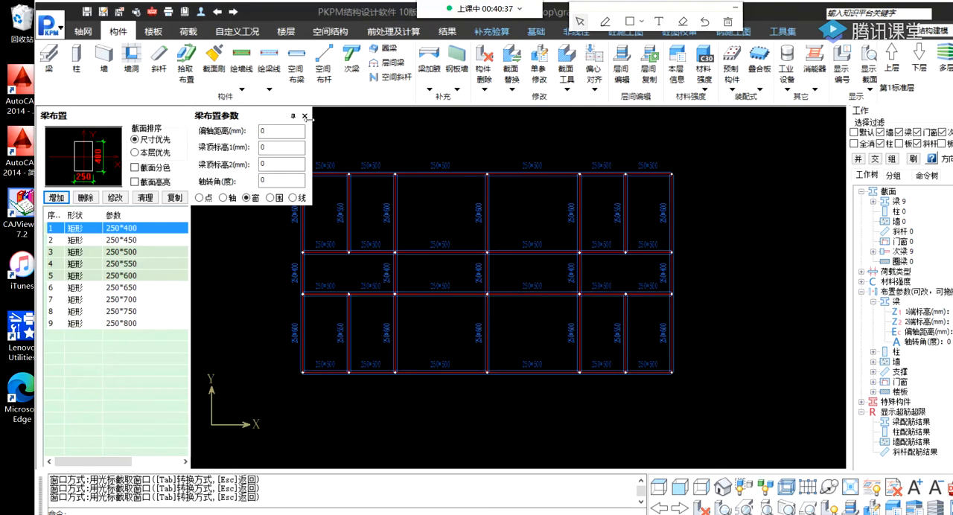
Start defining a new column section with the rectangular (矩形) section type.
{"action": "left_click", "coordinate": [78, 64]}
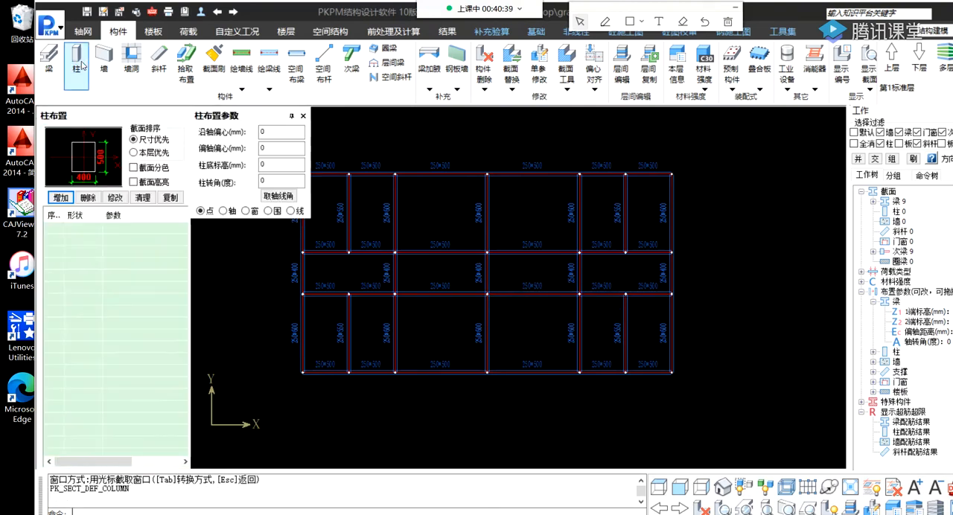
{"action": "left_click", "coordinate": [54, 197]}
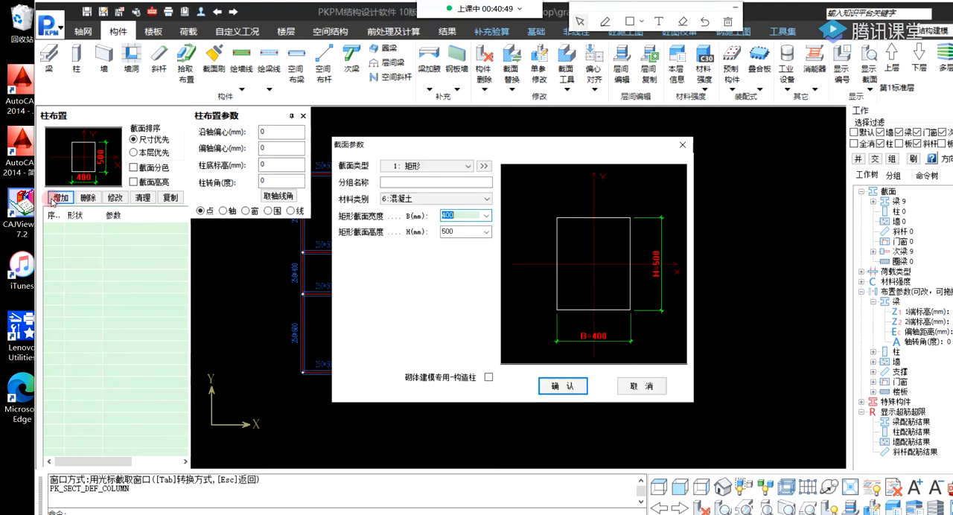
{"action": "left_click", "coordinate": [420, 166]}
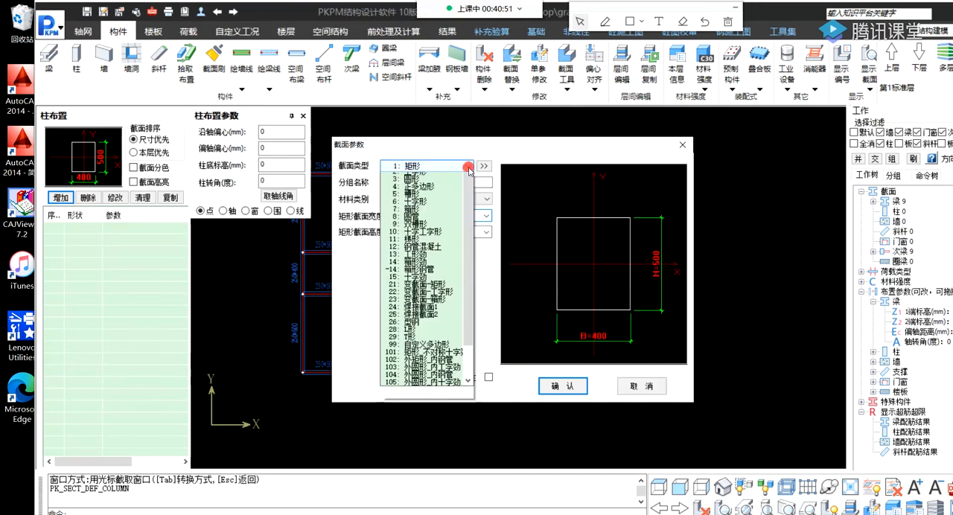
{"action": "left_click", "coordinate": [417, 176]}
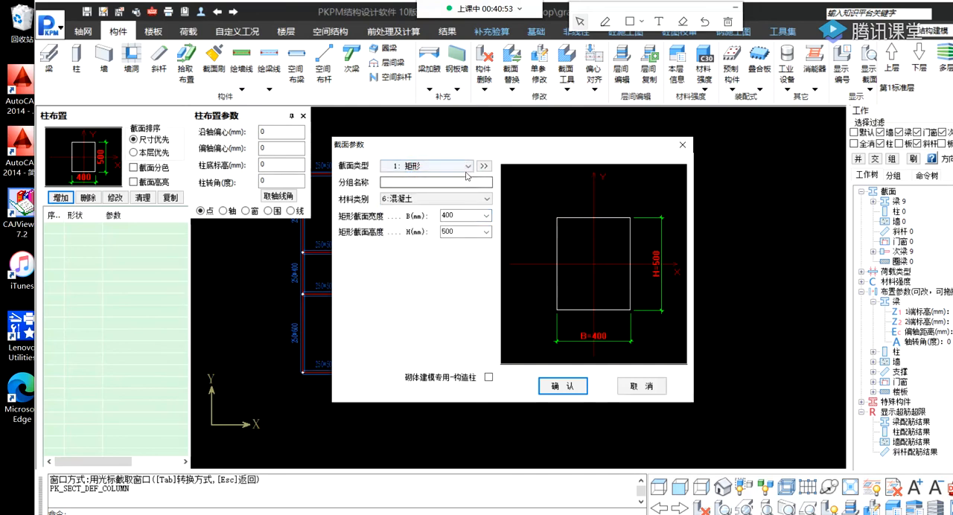
Try the circular (圆形) section type for the new column section and return it to rectangular (矩形).
{"action": "left_click", "coordinate": [417, 166]}
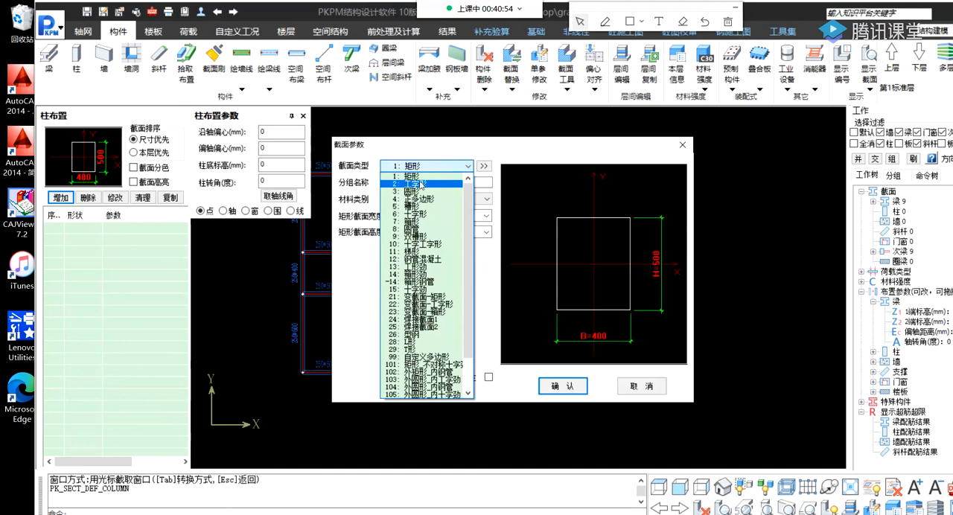
{"action": "left_click", "coordinate": [466, 166]}
{"action": "left_click", "coordinate": [466, 167]}
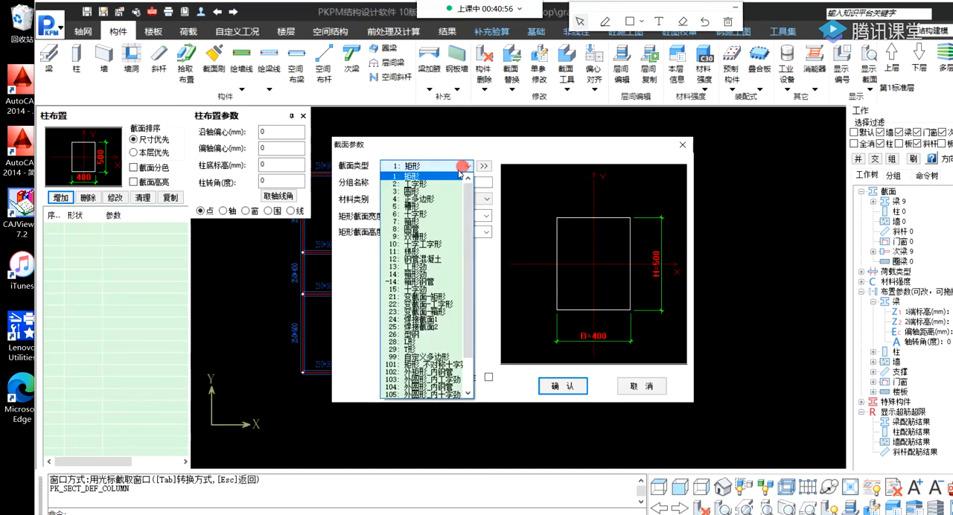
{"action": "left_click", "coordinate": [409, 197]}
{"action": "left_click", "coordinate": [425, 166]}
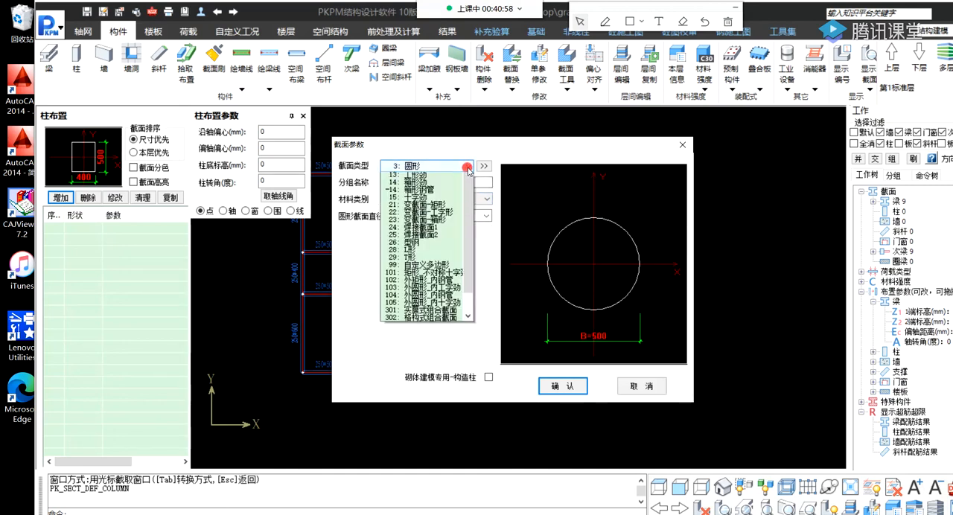
{"action": "scroll", "coordinate": [420, 223], "scroll_direction": "up", "scroll_amount": 2}
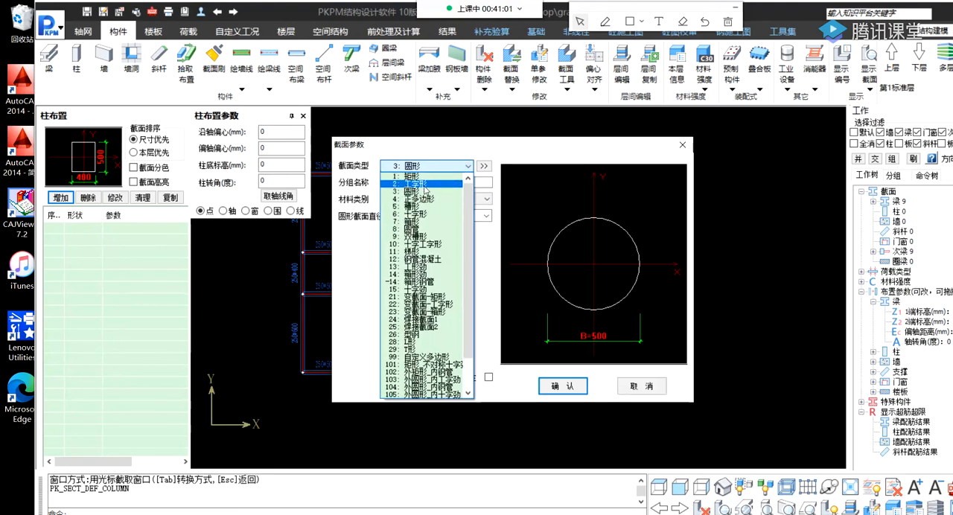
{"action": "left_click", "coordinate": [420, 177]}
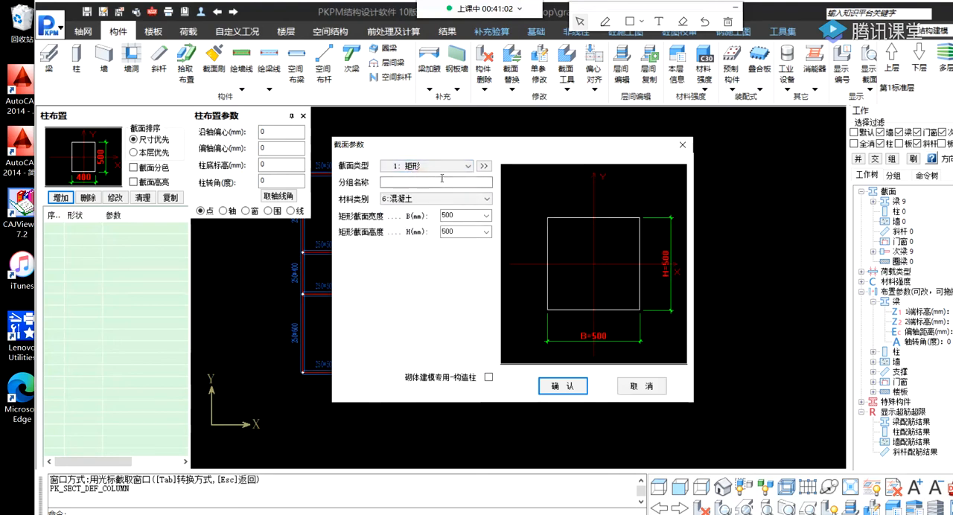
Define the rectangular column section in concrete (混凝土) with a width and height of 400 mm.
{"action": "left_click", "coordinate": [408, 199]}
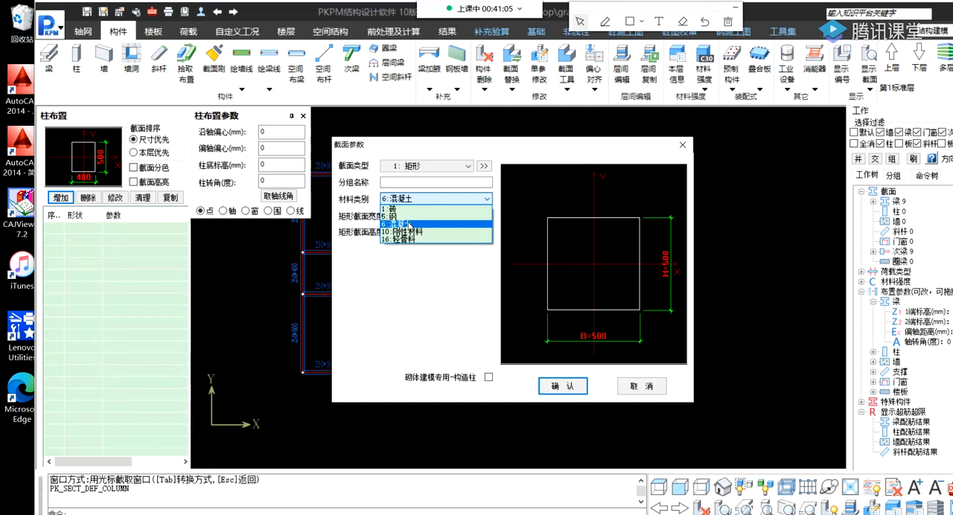
{"action": "left_click", "coordinate": [408, 225]}
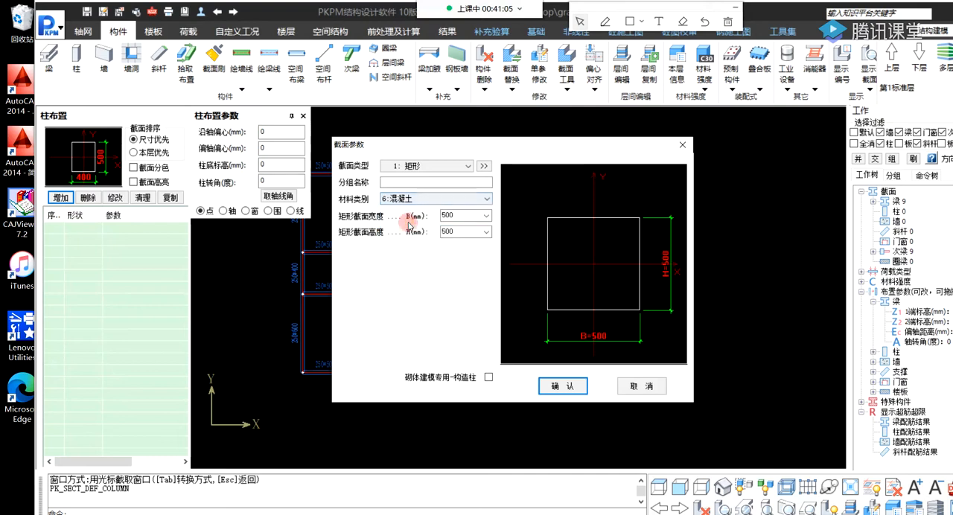
{"action": "left_click", "coordinate": [487, 216]}
{"action": "left_click", "coordinate": [487, 216]}
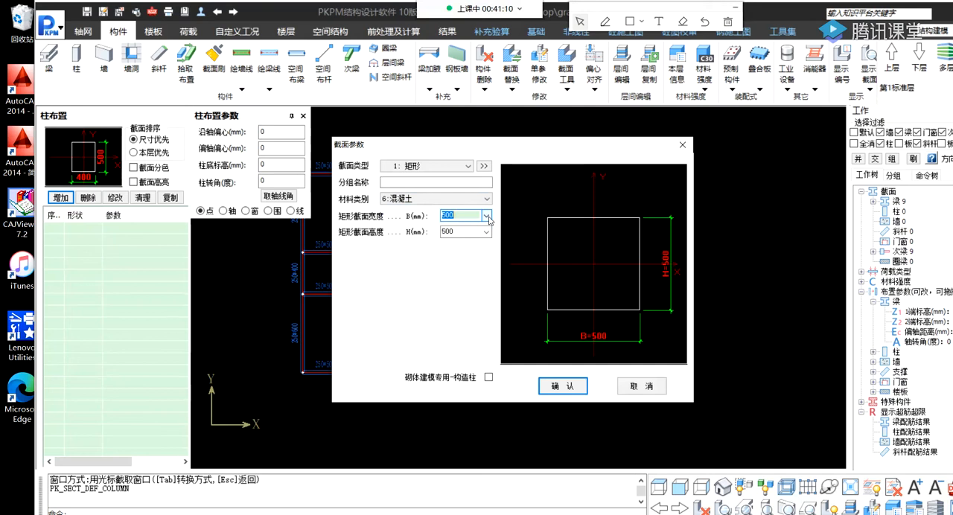
{"action": "left_click", "coordinate": [445, 216]}
{"action": "type", "text": "4"}
{"action": "left_click", "coordinate": [444, 232]}
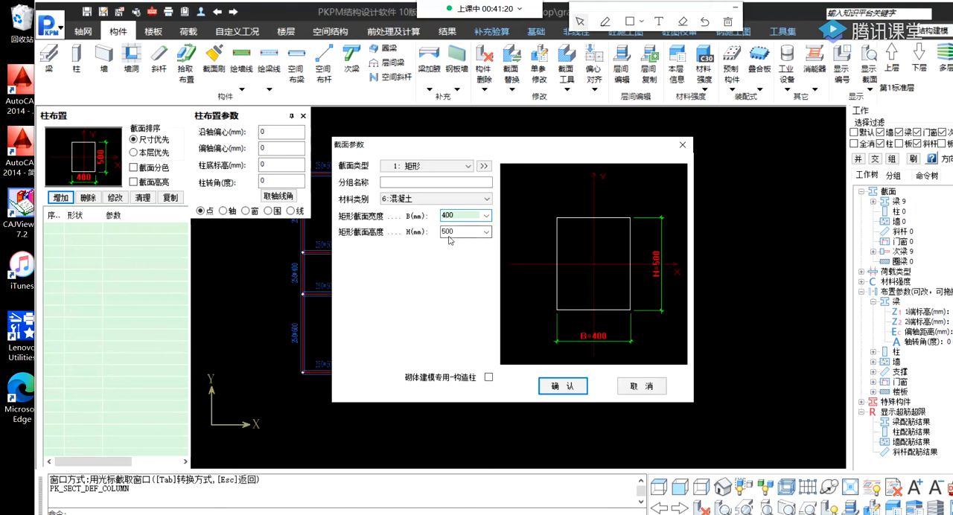
{"action": "left_click", "coordinate": [443, 232]}
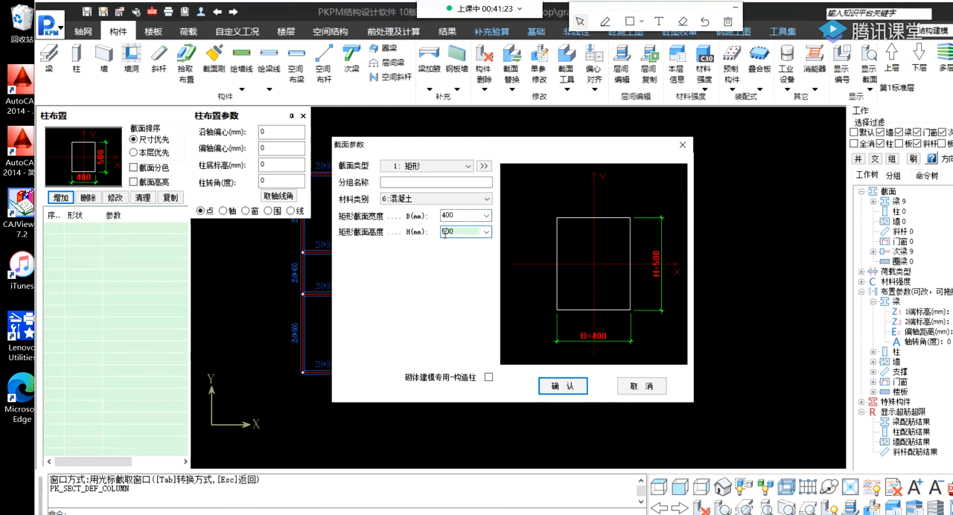
{"action": "type", "text": "4"}
{"action": "left_click", "coordinate": [584, 386]}
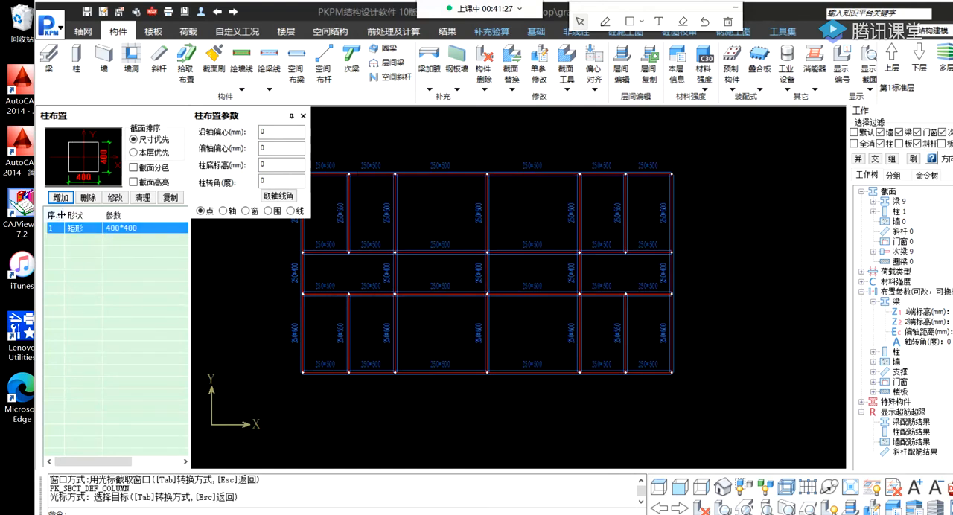
Add a rectangular concrete column section of 450 × 450 mm.
{"action": "left_click", "coordinate": [61, 197]}
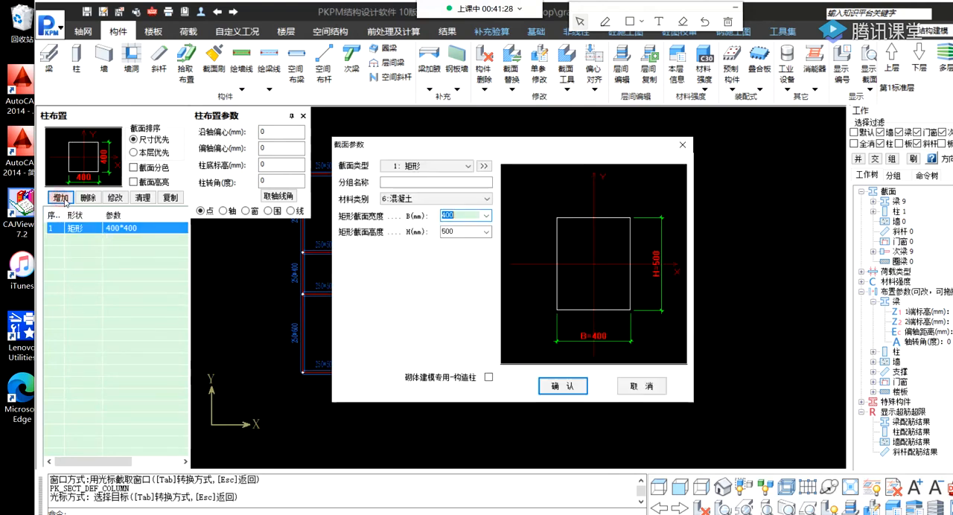
{"action": "left_click", "coordinate": [488, 216]}
{"action": "left_click", "coordinate": [458, 272]}
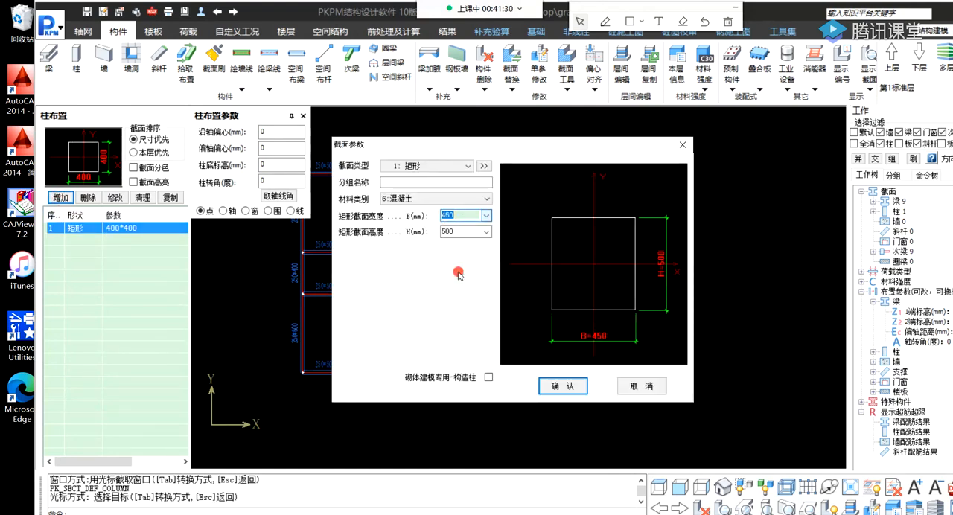
{"action": "left_click", "coordinate": [487, 231]}
{"action": "left_click", "coordinate": [461, 270]}
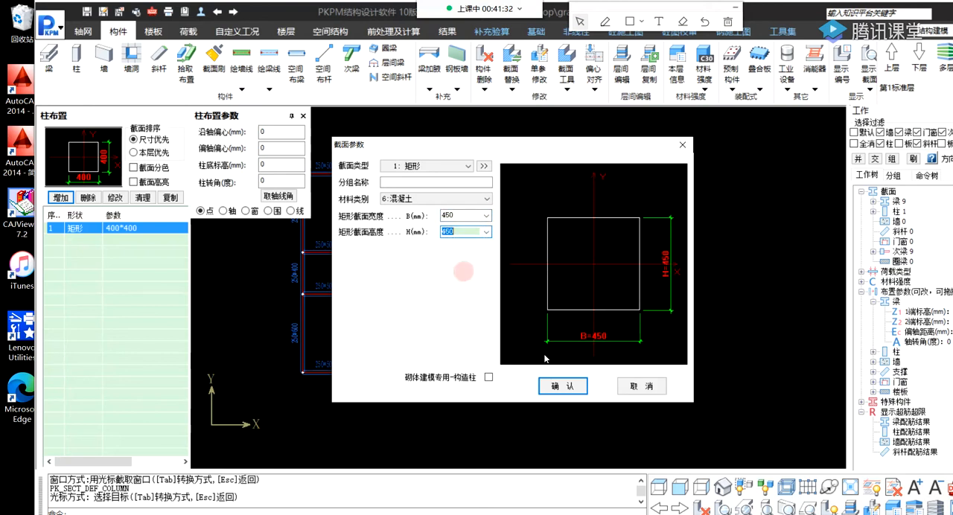
{"action": "left_click", "coordinate": [562, 386]}
Add a rectangular concrete column section of 500 × 500 mm.
{"action": "left_click", "coordinate": [61, 197]}
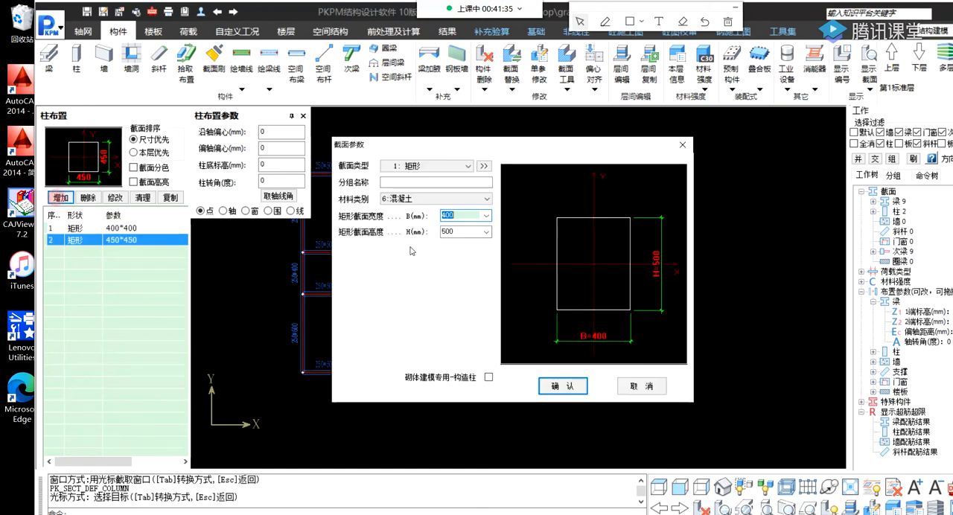
{"action": "left_click", "coordinate": [486, 216]}
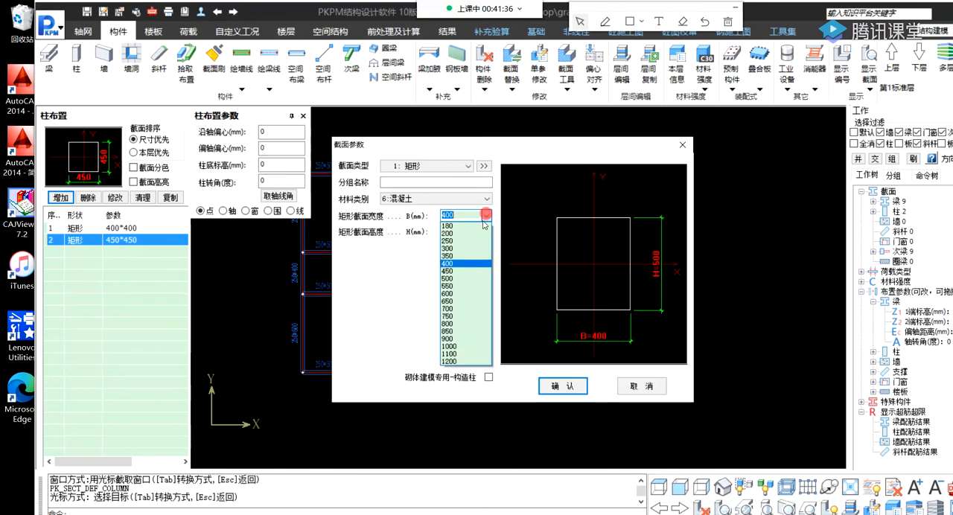
{"action": "left_click", "coordinate": [452, 279]}
{"action": "left_click", "coordinate": [487, 235]}
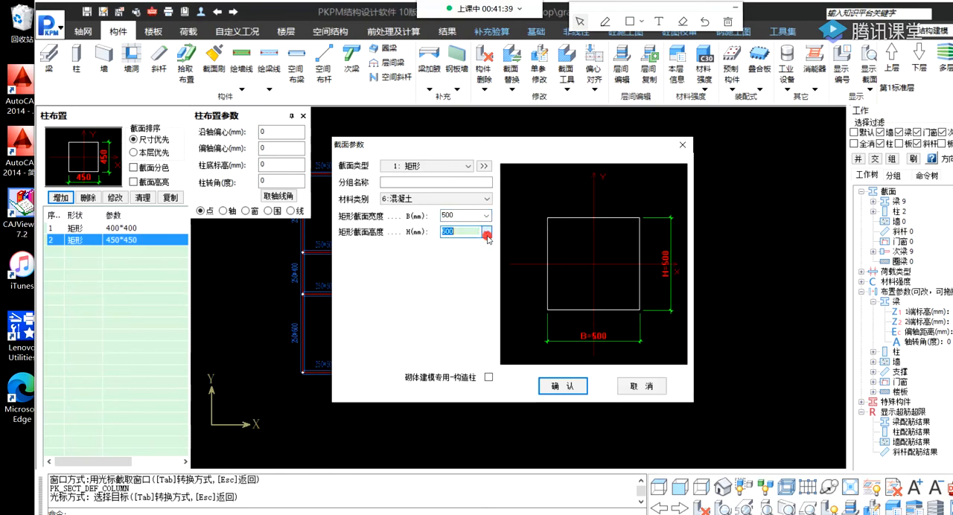
{"action": "left_click", "coordinate": [563, 386]}
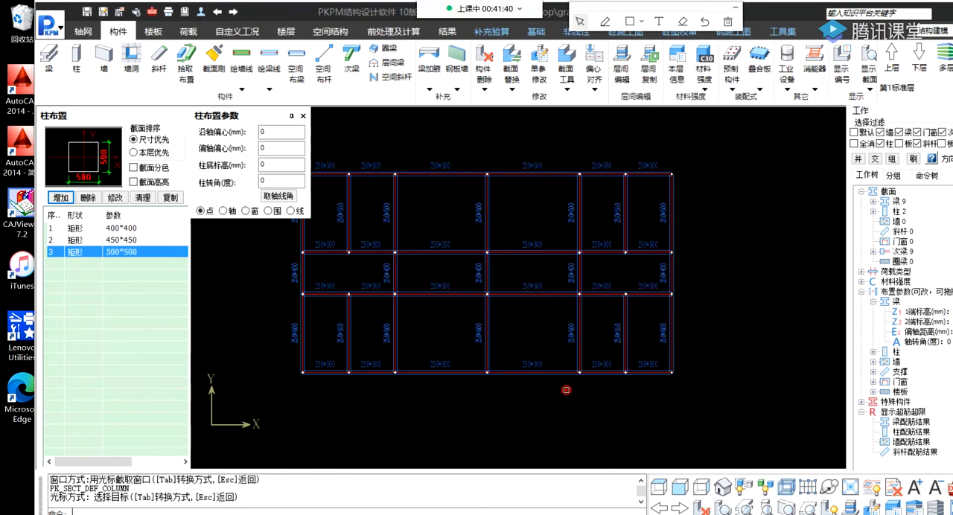
Add a rectangular concrete column section of 550 × 550 mm.
{"action": "left_click", "coordinate": [62, 199]}
{"action": "left_click", "coordinate": [486, 216]}
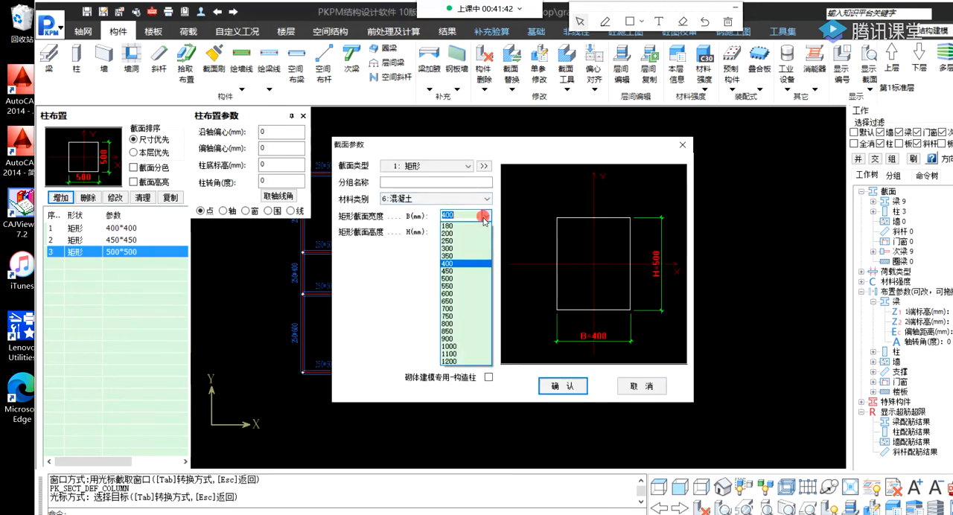
{"action": "left_click", "coordinate": [458, 285]}
{"action": "left_click", "coordinate": [486, 233]}
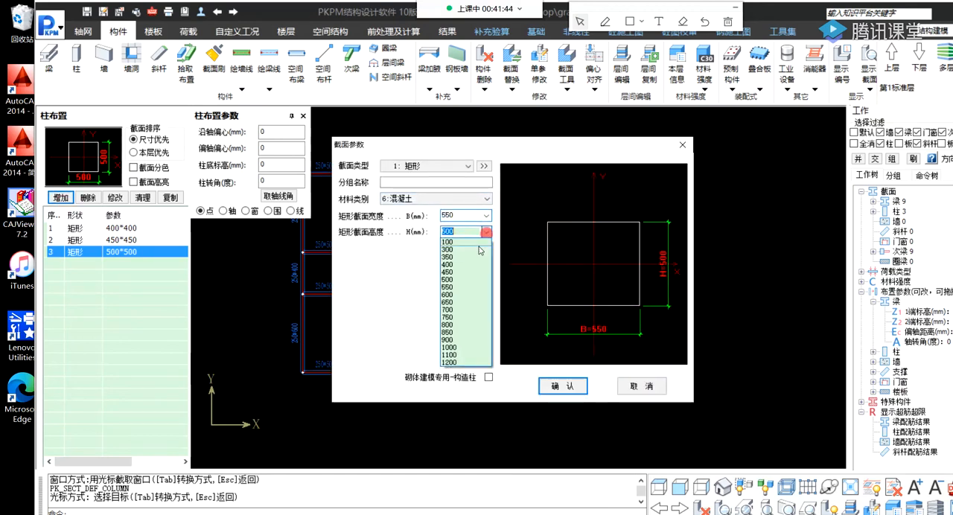
{"action": "left_click", "coordinate": [452, 286]}
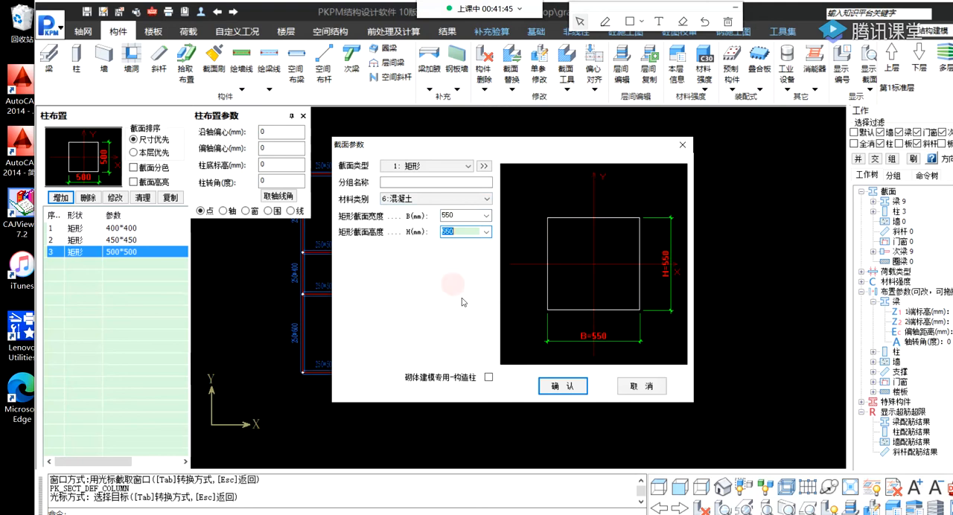
{"action": "left_click", "coordinate": [562, 385]}
Add a rectangular concrete column section of 600 × 600 mm.
{"action": "left_click", "coordinate": [62, 198]}
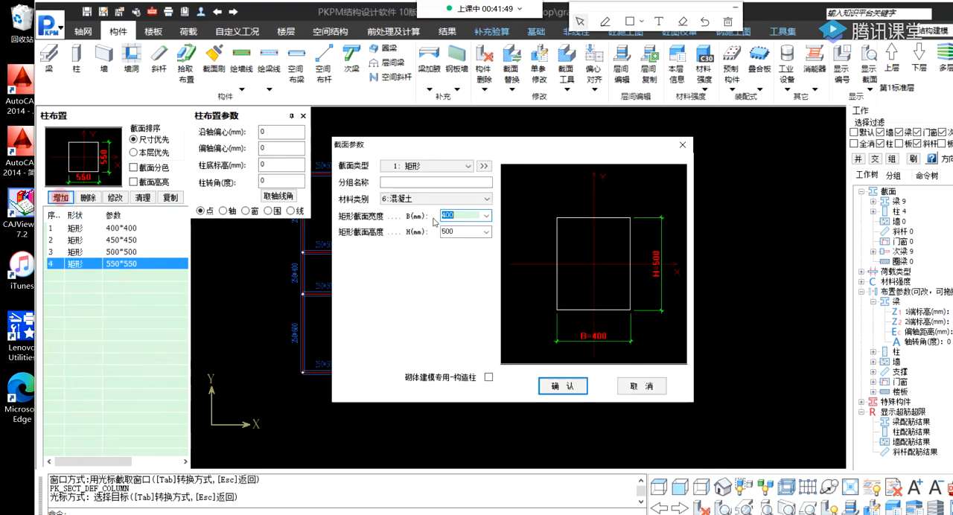
{"action": "left_click", "coordinate": [487, 216]}
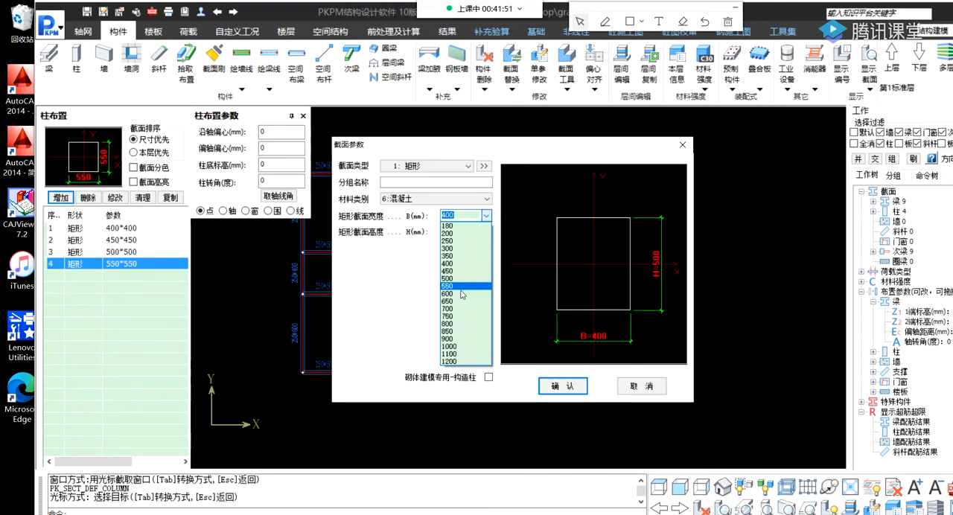
{"action": "left_click", "coordinate": [457, 286]}
{"action": "left_click", "coordinate": [488, 233]}
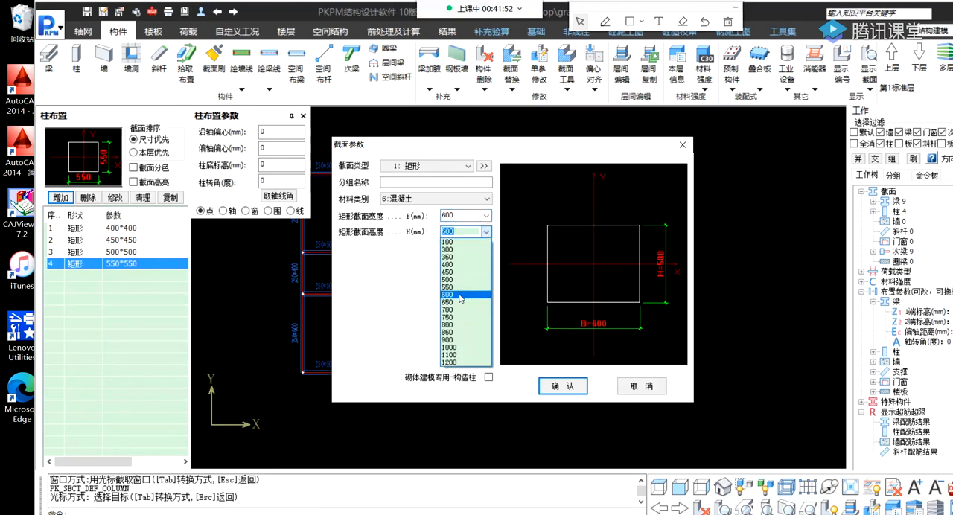
{"action": "left_click", "coordinate": [456, 296]}
{"action": "left_click", "coordinate": [558, 388]}
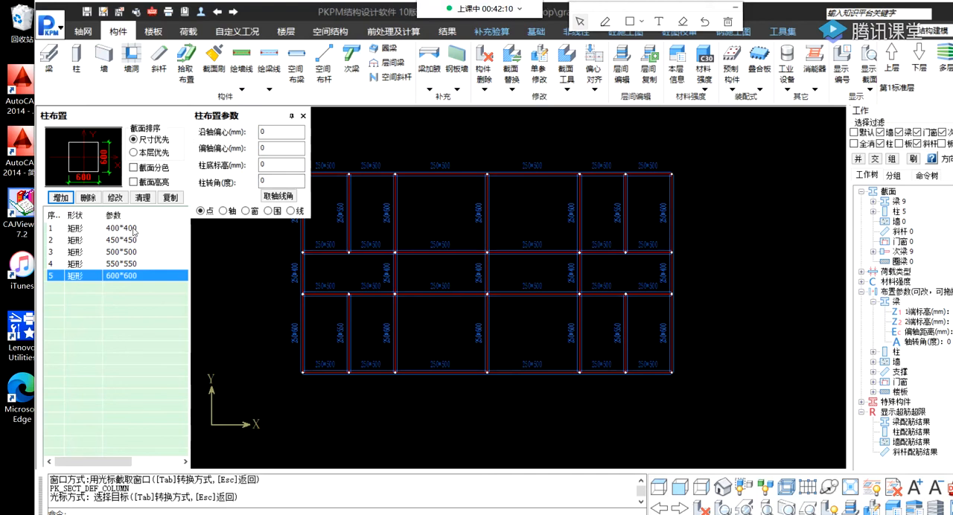
Add two more rectangular concrete column sections of 400 × 500 mm and 400 × 600 mm.
{"action": "left_click", "coordinate": [62, 198]}
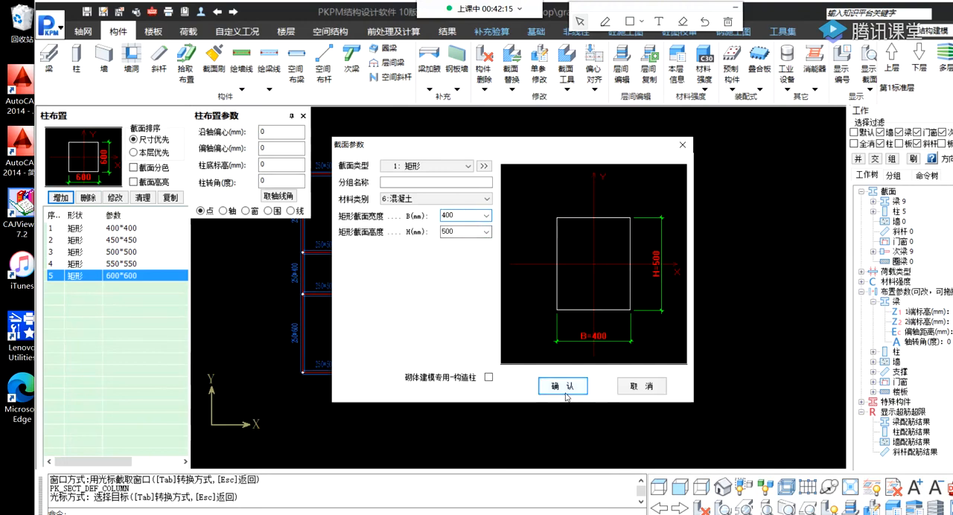
{"action": "left_click", "coordinate": [563, 385]}
{"action": "left_click", "coordinate": [59, 198]}
{"action": "left_click", "coordinate": [487, 233]}
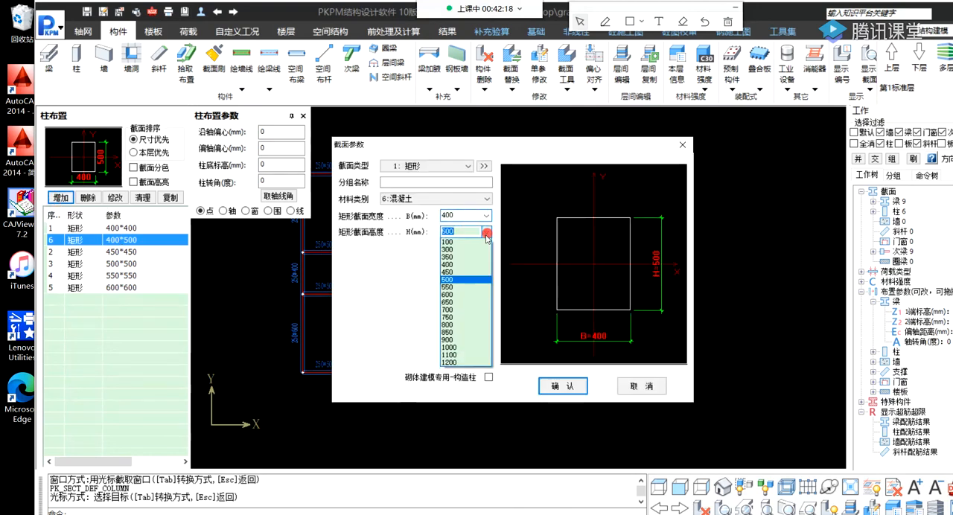
{"action": "left_click", "coordinate": [456, 293]}
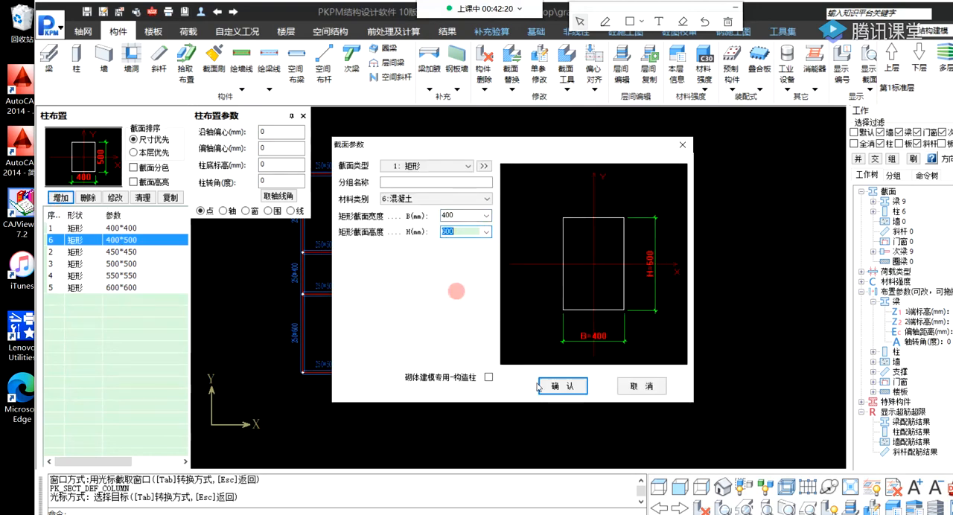
{"action": "left_click", "coordinate": [562, 387]}
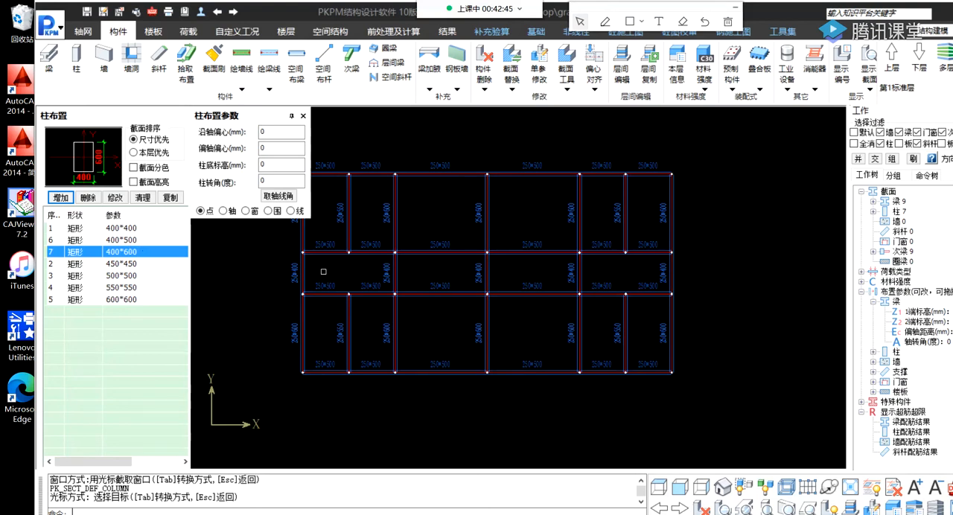
Place 500 × 500 mm columns individually at the plan's top-left corner node and at the top node of the second main vertical axis.
{"action": "middle_click_drag", "start_coordinate": [518, 278], "coordinate": [559, 293]}
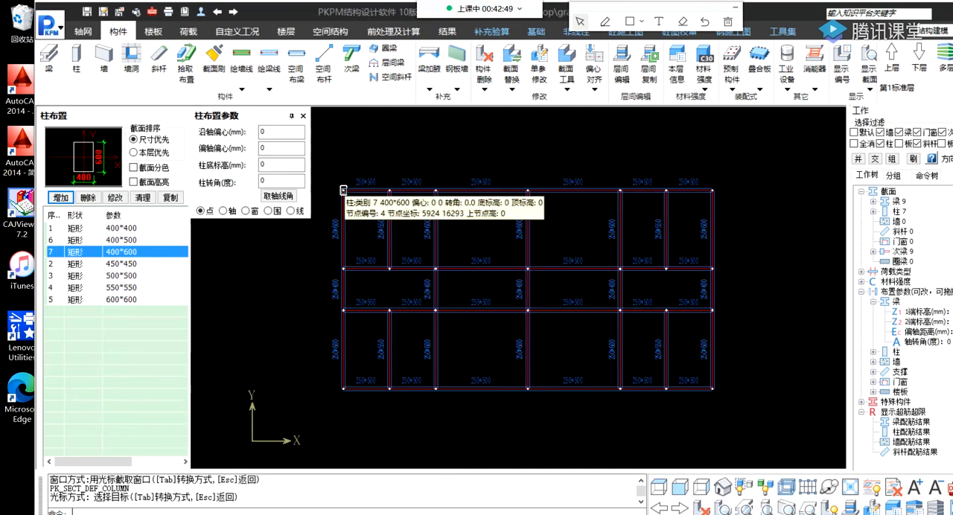
{"action": "left_click", "coordinate": [126, 275]}
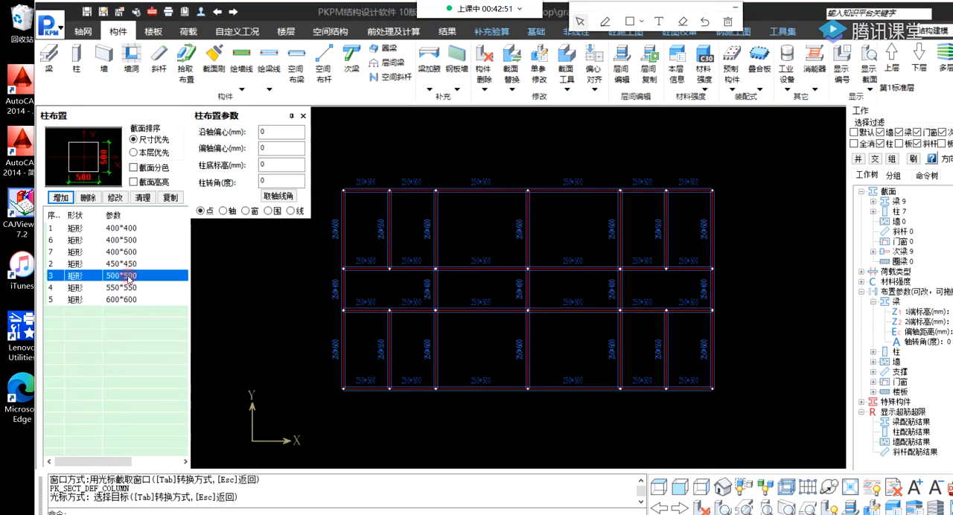
{"action": "left_click", "coordinate": [344, 189]}
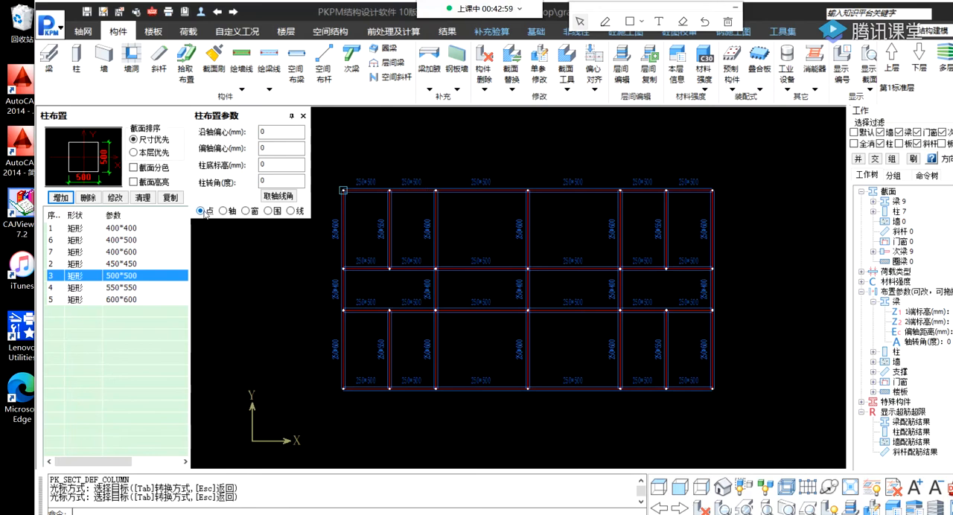
{"action": "left_click", "coordinate": [435, 190]}
Using window selection, place 500 × 500 mm columns at the middle axis's top node and all four nodes of the fourth main vertical axis.
{"action": "left_click", "coordinate": [224, 212]}
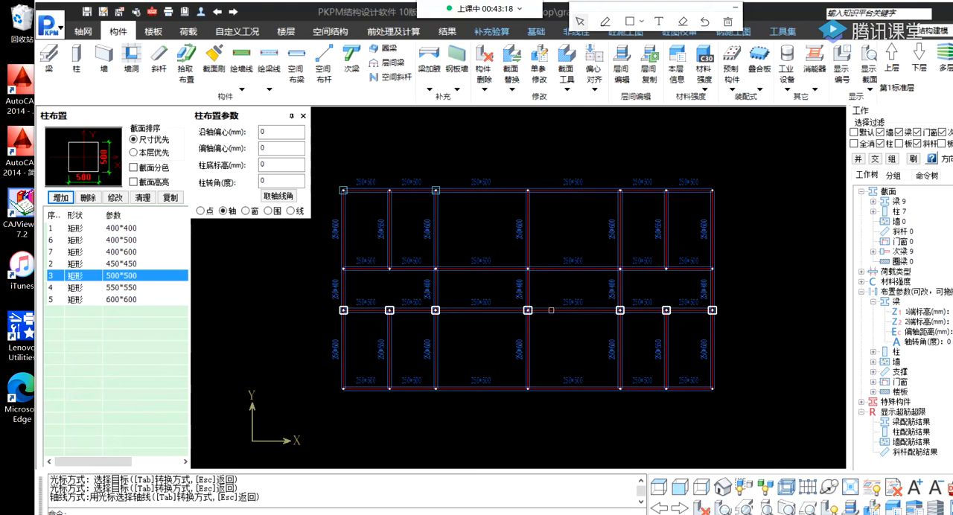
{"action": "left_click", "coordinate": [248, 211]}
{"action": "left_click", "coordinate": [510, 178]}
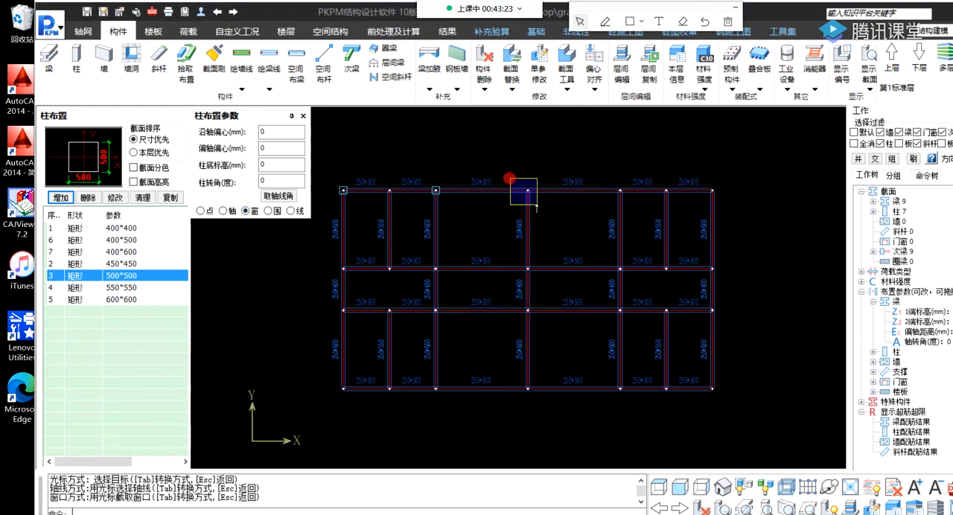
{"action": "left_click", "coordinate": [537, 207]}
{"action": "left_click", "coordinate": [596, 172]}
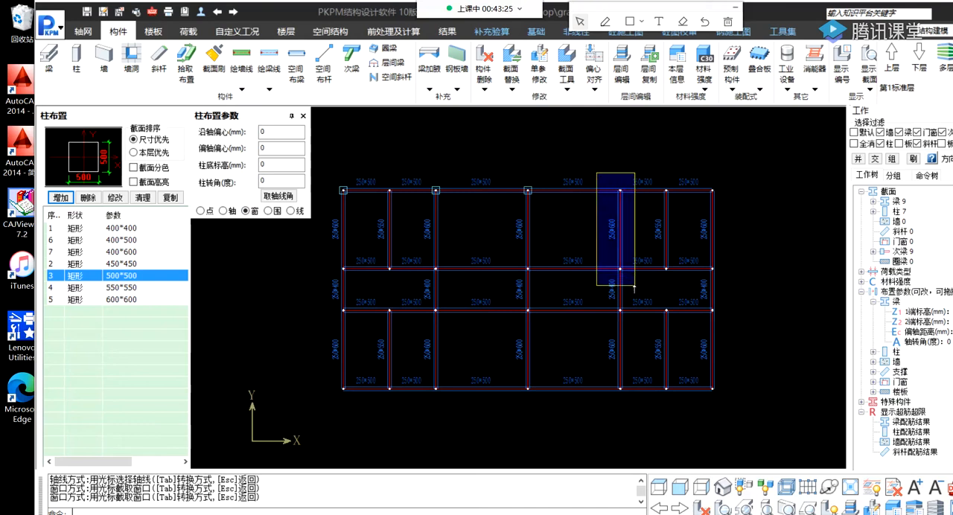
{"action": "left_click", "coordinate": [635, 287]}
{"action": "left_click", "coordinate": [608, 300]}
{"action": "left_click", "coordinate": [629, 323]}
{"action": "left_click", "coordinate": [604, 378]}
{"action": "left_click", "coordinate": [638, 400]}
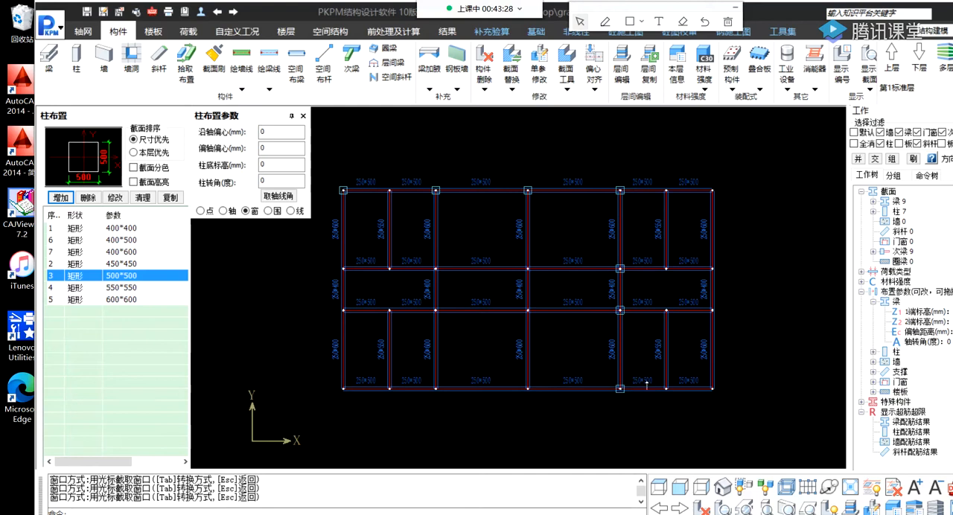
Place 500 × 500 mm columns at all nodes of the right edge axis and the remaining three nodes of the middle vertical axis.
{"action": "left_click", "coordinate": [701, 297]}
{"action": "left_click", "coordinate": [741, 447]}
{"action": "left_click", "coordinate": [692, 175]}
{"action": "left_click", "coordinate": [721, 287]}
{"action": "left_click", "coordinate": [513, 290]}
{"action": "left_click", "coordinate": [559, 429]}
{"action": "left_click", "coordinate": [517, 253]}
{"action": "left_click", "coordinate": [543, 287]}
Place 500 × 500 mm columns at the remaining three nodes of the second main vertical axis.
{"action": "left_click", "coordinate": [419, 256]}
{"action": "left_click", "coordinate": [457, 296]}
{"action": "left_click", "coordinate": [425, 300]}
{"action": "left_click", "coordinate": [457, 320]}
{"action": "left_click", "coordinate": [423, 376]}
{"action": "left_click", "coordinate": [461, 412]}
Place 500 × 500 mm columns at the remaining three nodes of the left edge axis.
{"action": "left_click", "coordinate": [321, 380]}
{"action": "left_click", "coordinate": [357, 404]}
{"action": "left_click", "coordinate": [330, 304]}
{"action": "left_click", "coordinate": [357, 330]}
{"action": "left_click", "coordinate": [329, 268]}
{"action": "left_click", "coordinate": [359, 287]}
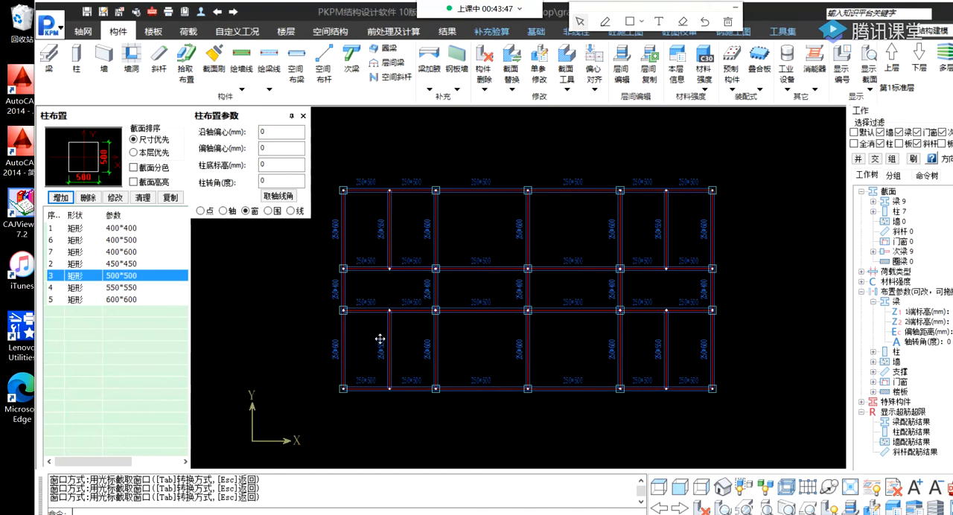
Display the column section sizes on the plan and check them across the whole grid.
{"action": "middle_click_drag", "start_coordinate": [380, 339], "coordinate": [401, 331]}
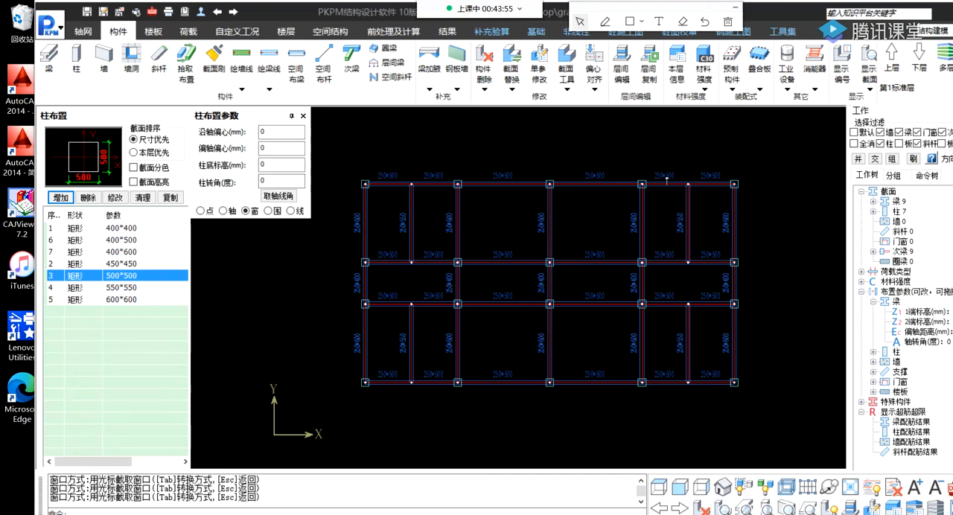
{"action": "left_click", "coordinate": [870, 87]}
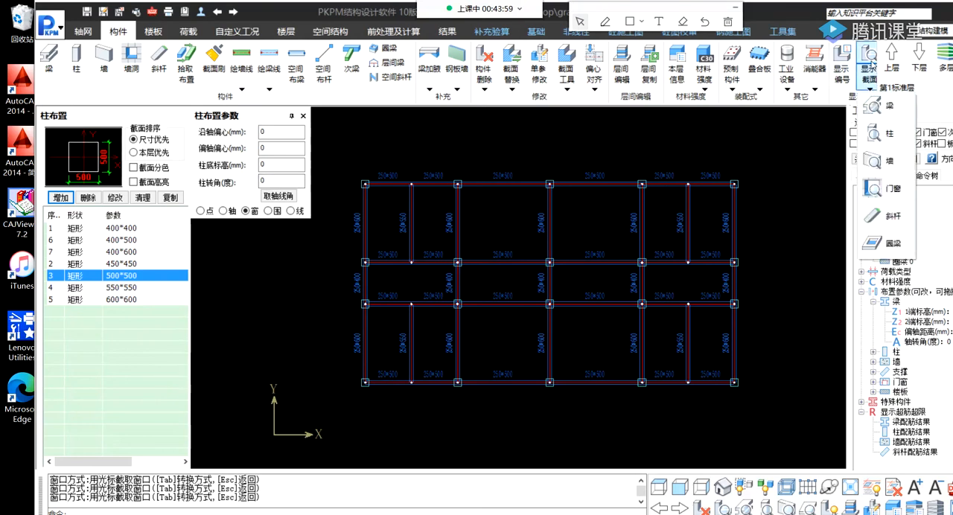
{"action": "left_click", "coordinate": [891, 135]}
{"action": "scroll", "coordinate": [573, 192], "scroll_direction": "up", "scroll_amount": 4}
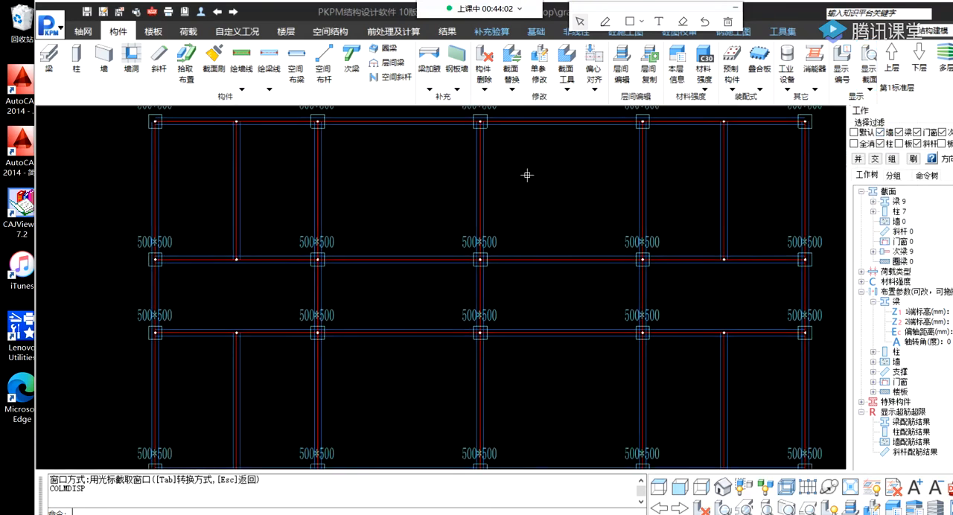
{"action": "scroll", "coordinate": [488, 180], "scroll_direction": "down", "scroll_amount": 2}
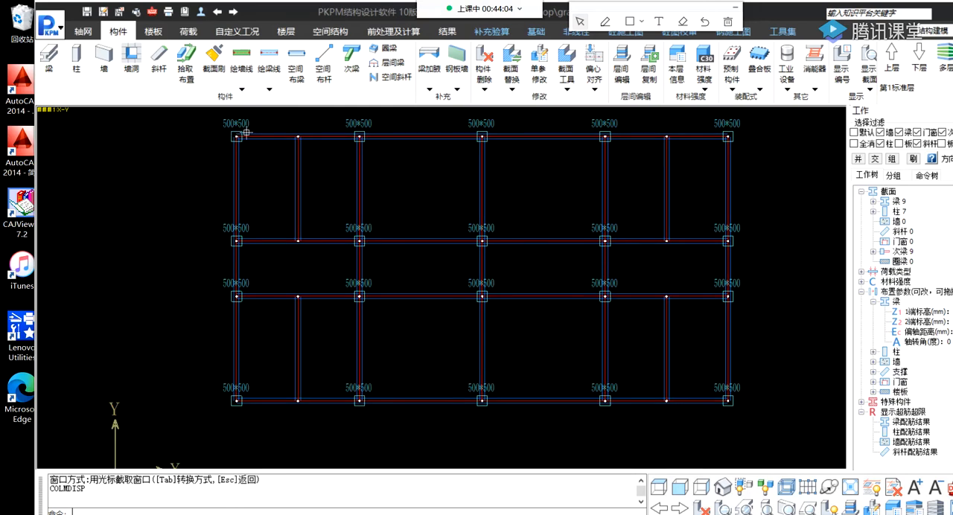
{"action": "scroll", "coordinate": [698, 197], "scroll_direction": "up", "scroll_amount": 1}
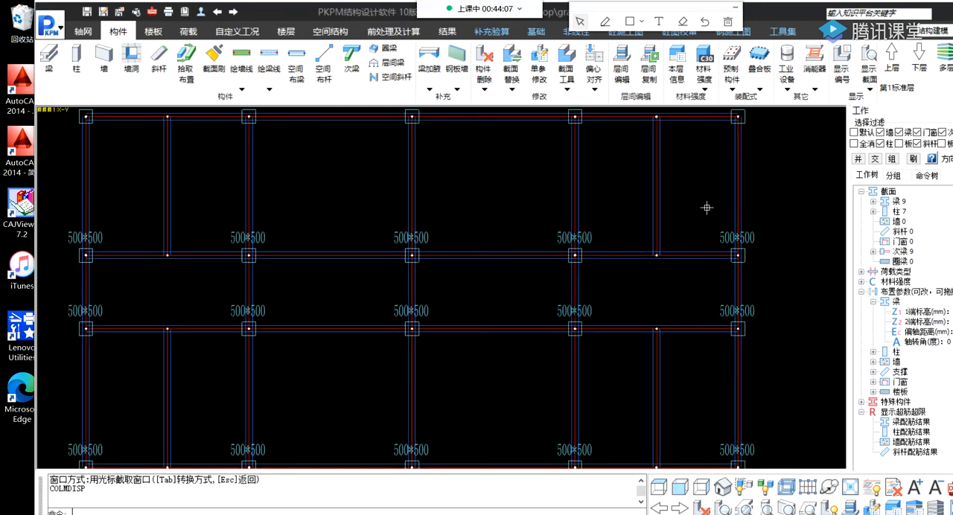
{"action": "middle_click_drag", "start_coordinate": [744, 117], "coordinate": [653, 188]}
{"action": "middle_click_drag", "start_coordinate": [570, 226], "coordinate": [624, 213]}
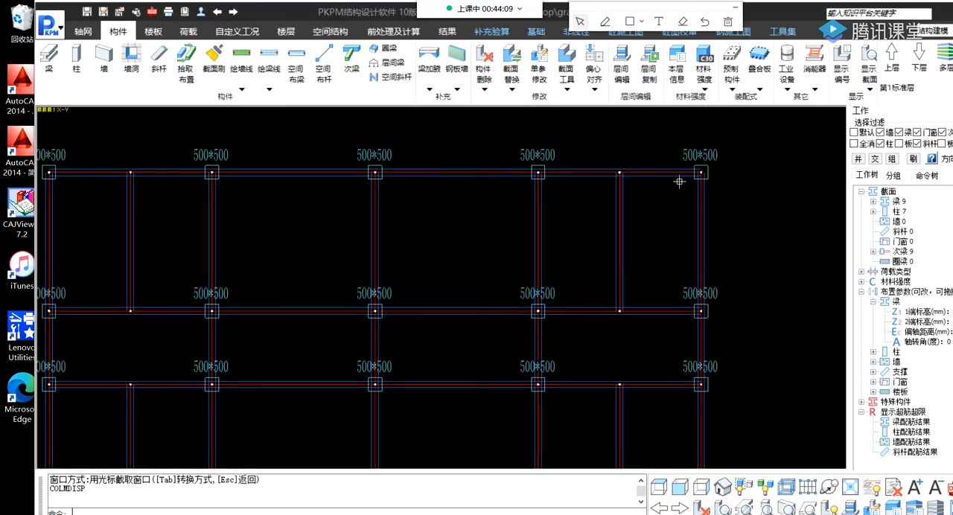
{"action": "middle_click_drag", "start_coordinate": [629, 259], "coordinate": [706, 224]}
{"action": "scroll", "coordinate": [525, 225], "scroll_direction": "down", "scroll_amount": 1}
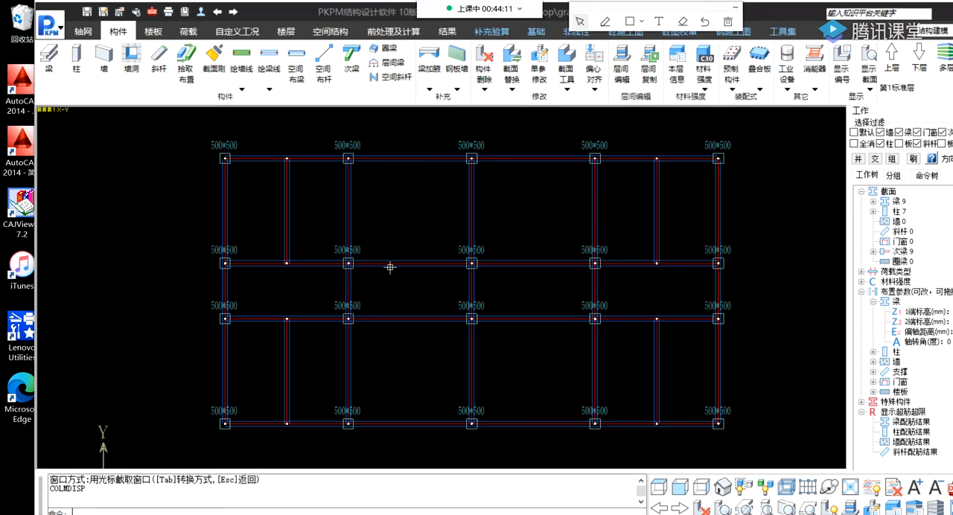
{"action": "middle_click_drag", "start_coordinate": [369, 265], "coordinate": [373, 262]}
Replace the columns at the two left corners of the plan with the 600 × 600 mm section.
{"action": "left_click", "coordinate": [76, 60]}
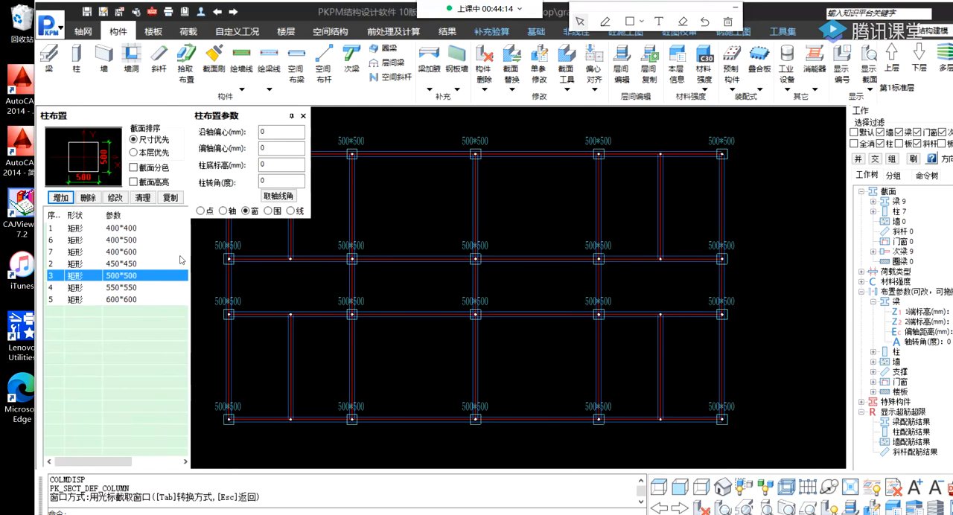
{"action": "scroll", "coordinate": [513, 292], "scroll_direction": "down", "scroll_amount": 1}
{"action": "middle_click_drag", "start_coordinate": [513, 292], "coordinate": [619, 295]}
{"action": "scroll", "coordinate": [438, 190], "scroll_direction": "up", "scroll_amount": 2}
{"action": "scroll", "coordinate": [394, 196], "scroll_direction": "down", "scroll_amount": 1}
{"action": "middle_click_drag", "start_coordinate": [399, 300], "coordinate": [408, 245]}
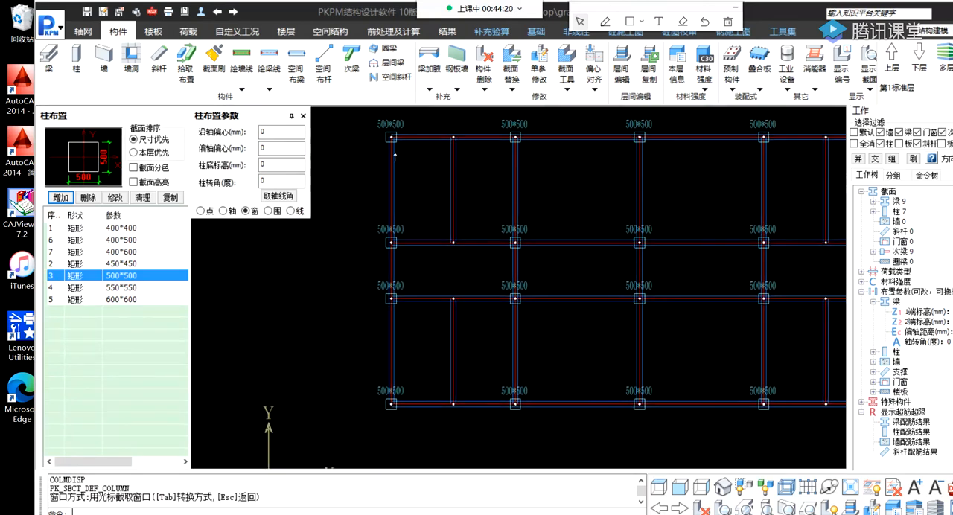
{"action": "left_click", "coordinate": [119, 300]}
{"action": "left_click", "coordinate": [353, 113]}
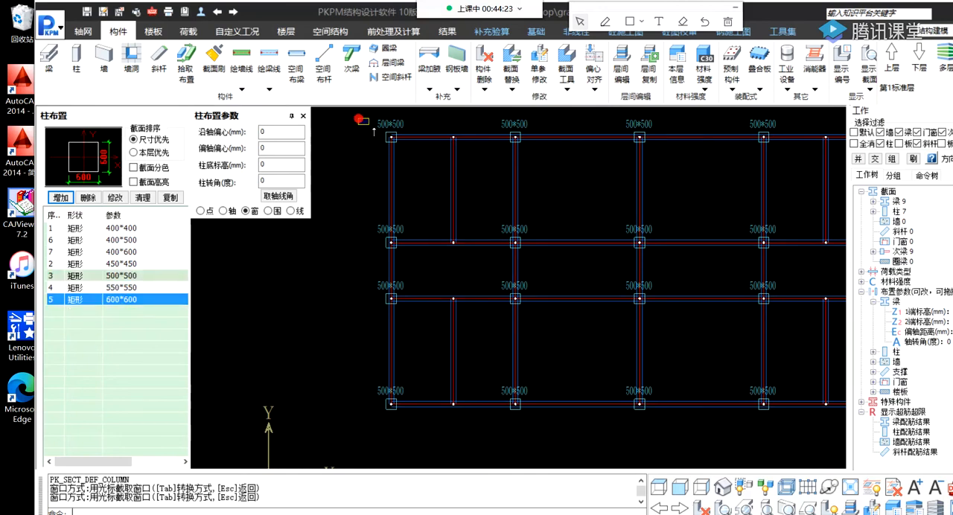
{"action": "left_click", "coordinate": [420, 162]}
{"action": "middle_click_drag", "start_coordinate": [397, 167], "coordinate": [394, 198]}
{"action": "middle_click_drag", "start_coordinate": [387, 336], "coordinate": [383, 294]}
{"action": "left_click", "coordinate": [358, 378]}
{"action": "left_click", "coordinate": [401, 409]}
Replace the columns at the two right corners of the plan with the 600 × 600 mm section.
{"action": "middle_click_drag", "start_coordinate": [567, 327], "coordinate": [256, 327]}
{"action": "left_click", "coordinate": [550, 377]}
{"action": "left_click", "coordinate": [584, 407]}
{"action": "middle_click_drag", "start_coordinate": [610, 285], "coordinate": [614, 380]}
{"action": "left_click", "coordinate": [555, 205]}
{"action": "left_click", "coordinate": [592, 249]}
{"action": "middle_click_drag", "start_coordinate": [438, 300], "coordinate": [500, 272]}
{"action": "scroll", "coordinate": [431, 289], "scroll_direction": "down", "scroll_amount": 2}
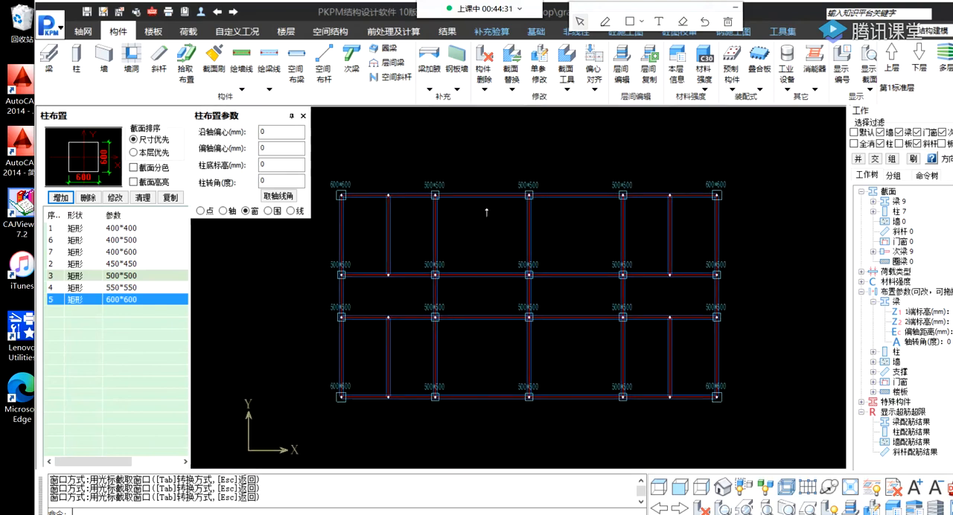
Display the beam section sizes on the plan in place of the column sizes.
{"action": "mouse_move", "coordinate": [557, 277]}
{"action": "middle_click_drag", "start_coordinate": [539, 298], "coordinate": [525, 281]}
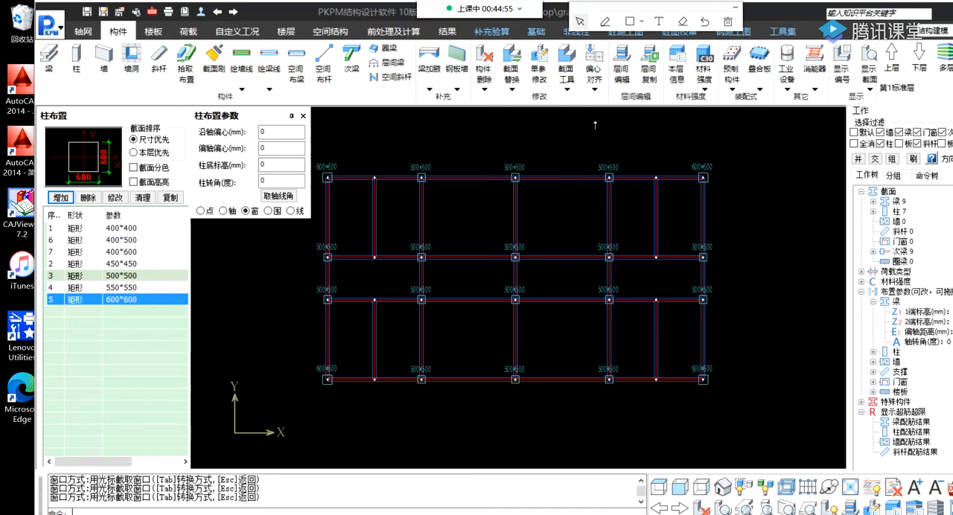
{"action": "left_click", "coordinate": [869, 87]}
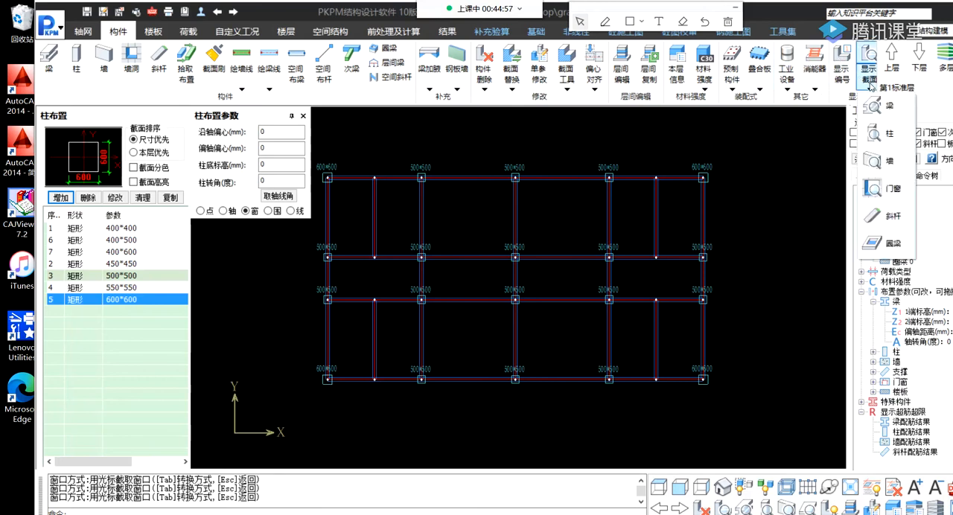
{"action": "left_click", "coordinate": [882, 107]}
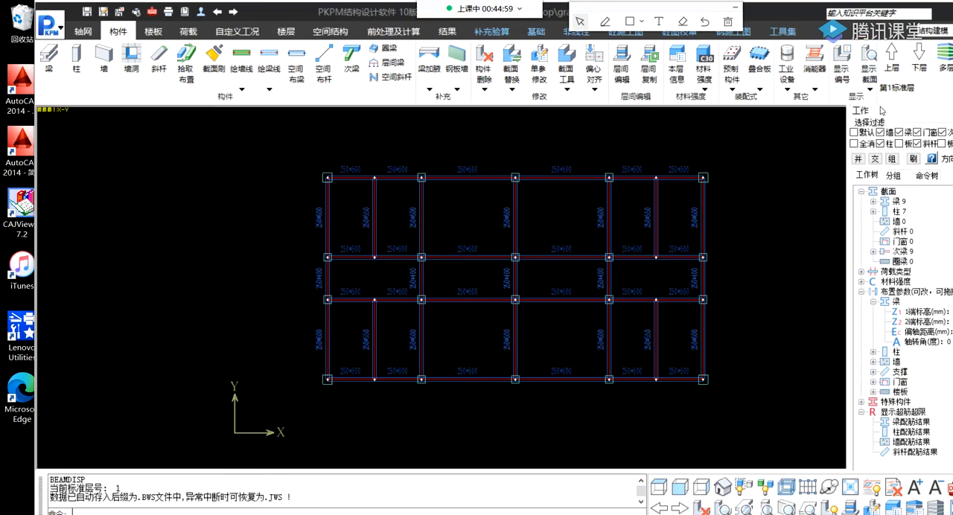
Switch the section size labels to the columns and back to the beams.
{"action": "left_click", "coordinate": [837, 89]}
{"action": "left_click", "coordinate": [836, 89]}
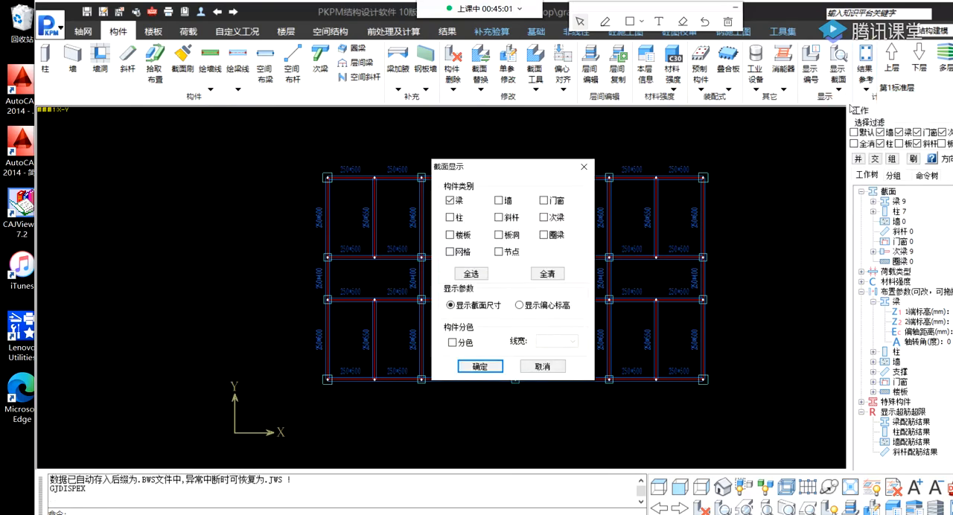
{"action": "left_click", "coordinate": [583, 167]}
{"action": "left_click", "coordinate": [841, 88]}
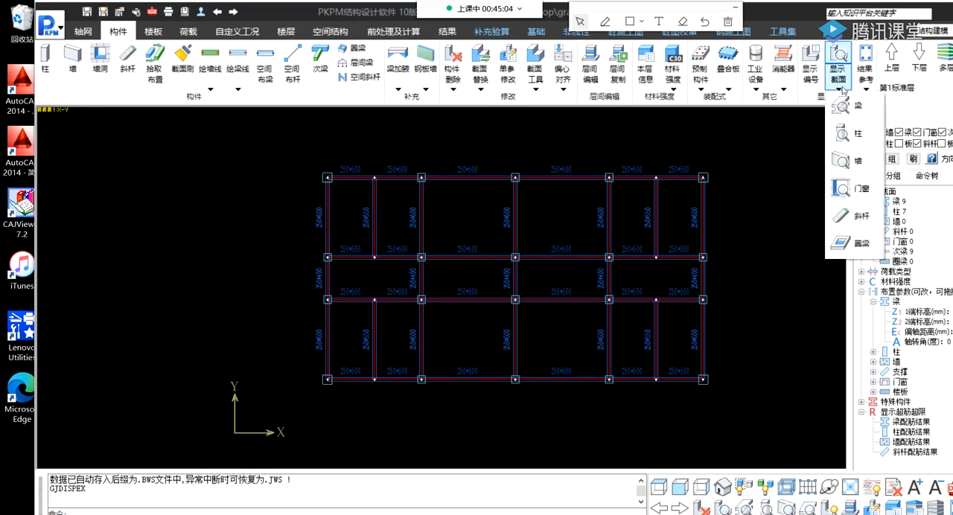
{"action": "left_click", "coordinate": [856, 134]}
{"action": "left_click", "coordinate": [856, 87]}
{"action": "left_click", "coordinate": [856, 112]}
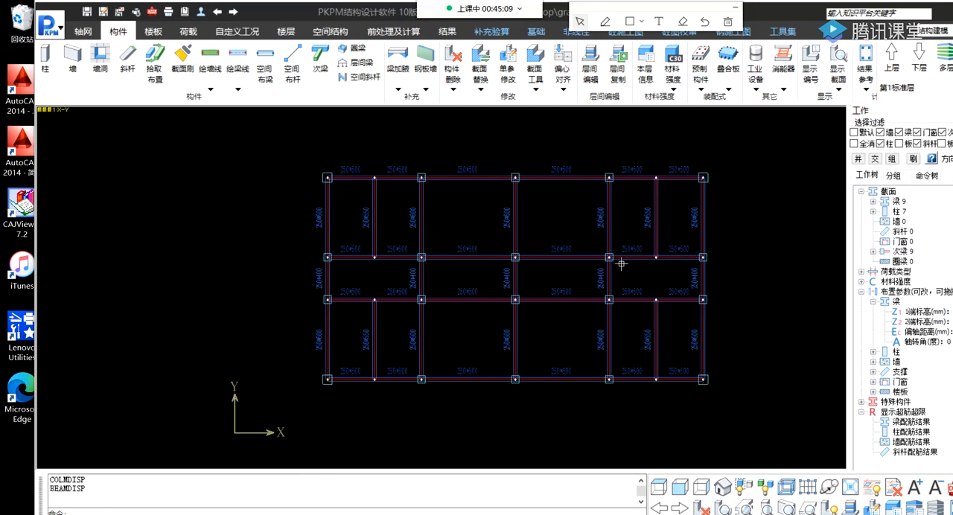
{"action": "mouse_move", "coordinate": [609, 229]}
{"action": "middle_click_drag", "start_coordinate": [646, 254], "coordinate": [526, 243]}
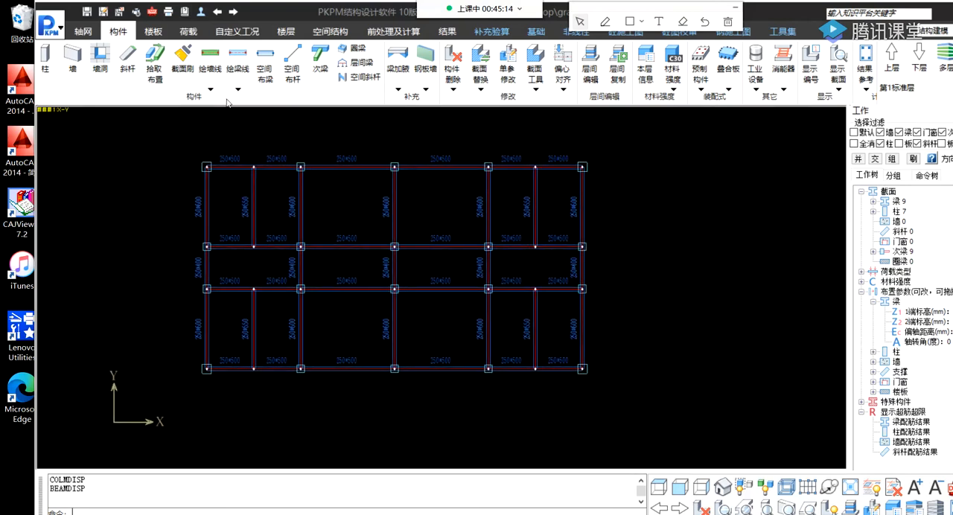
{"action": "left_click", "coordinate": [398, 85]}
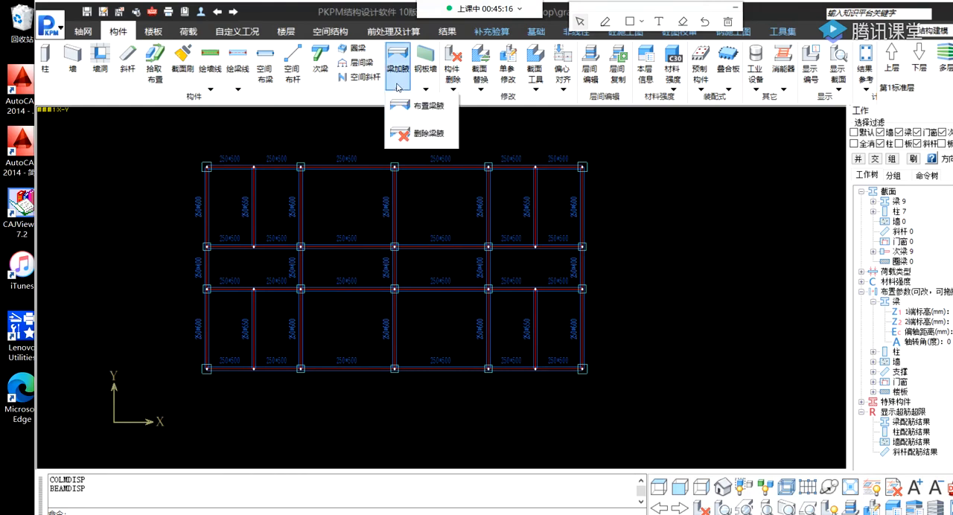
{"action": "left_click", "coordinate": [535, 78]}
{"action": "mouse_move", "coordinate": [560, 70]}
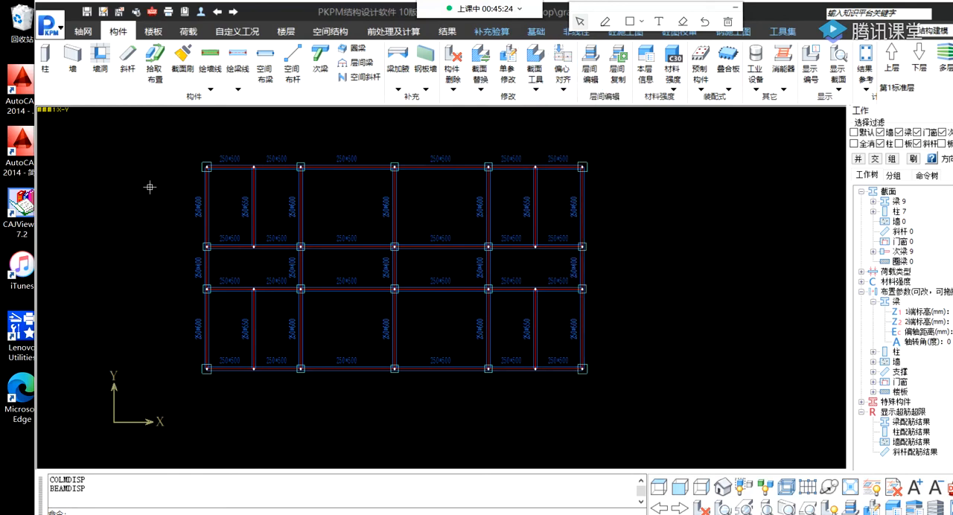
Examine how the columns along the plan's top edge sit relative to the beam edges and axis lines.
{"action": "scroll", "coordinate": [226, 158], "scroll_direction": "up", "scroll_amount": 3}
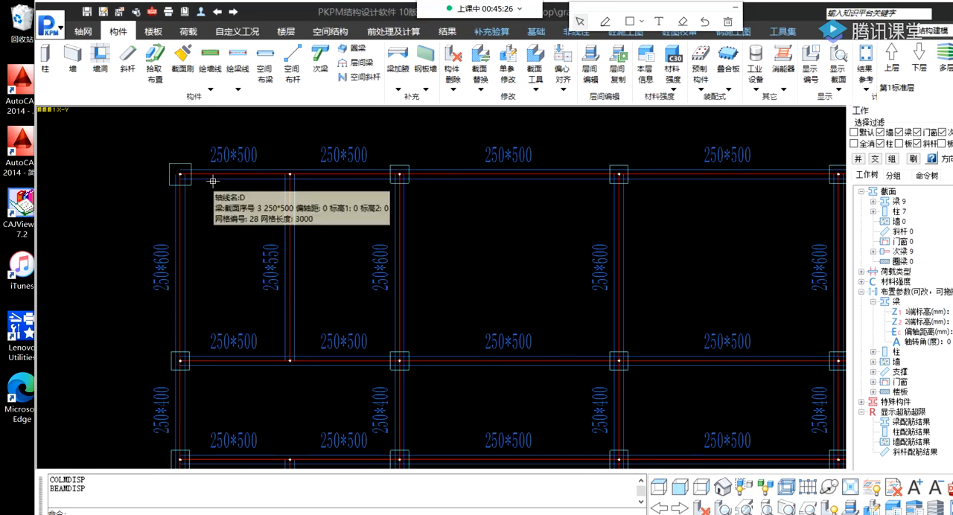
{"action": "scroll", "coordinate": [210, 186], "scroll_direction": "down", "scroll_amount": 2}
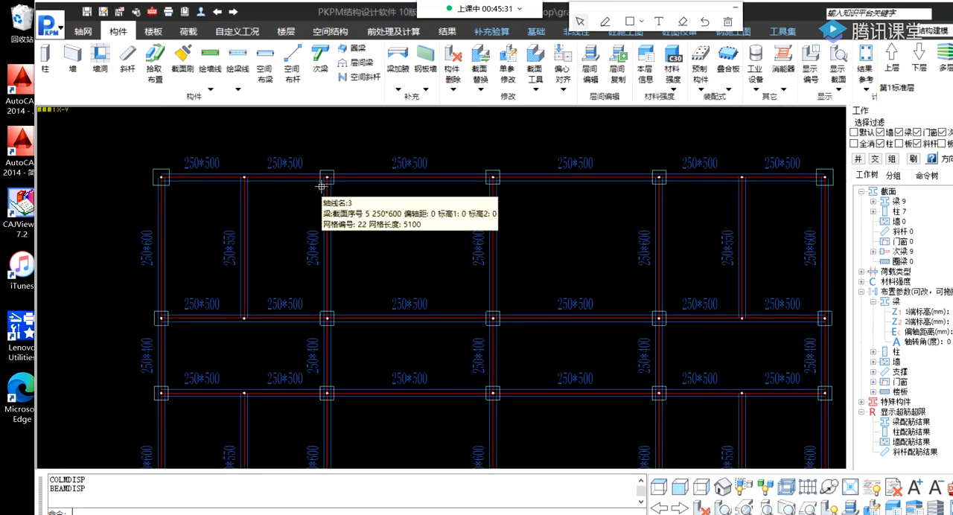
{"action": "scroll", "coordinate": [344, 206], "scroll_direction": "up", "scroll_amount": 1}
{"action": "scroll", "coordinate": [344, 207], "scroll_direction": "up", "scroll_amount": 3}
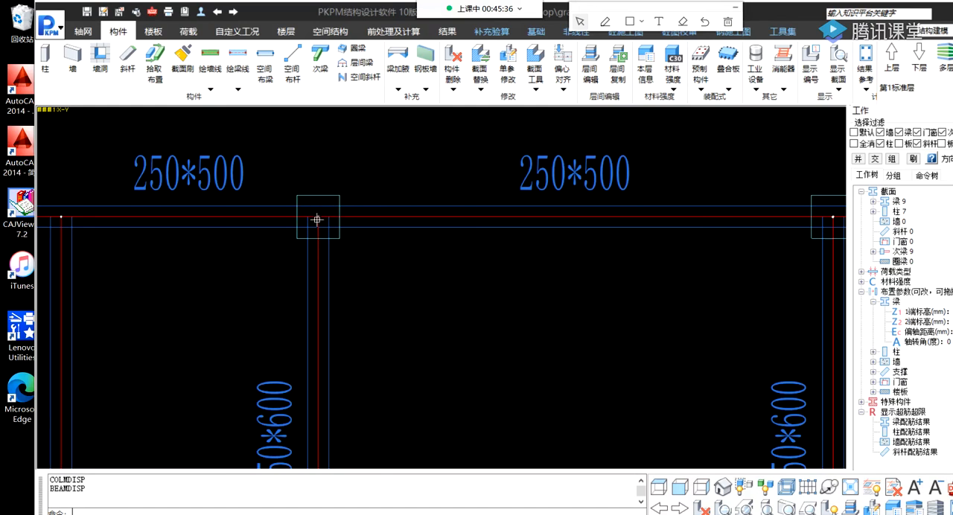
{"action": "mouse_move", "coordinate": [316, 217]}
{"action": "scroll", "coordinate": [316, 219], "scroll_direction": "up", "scroll_amount": 2}
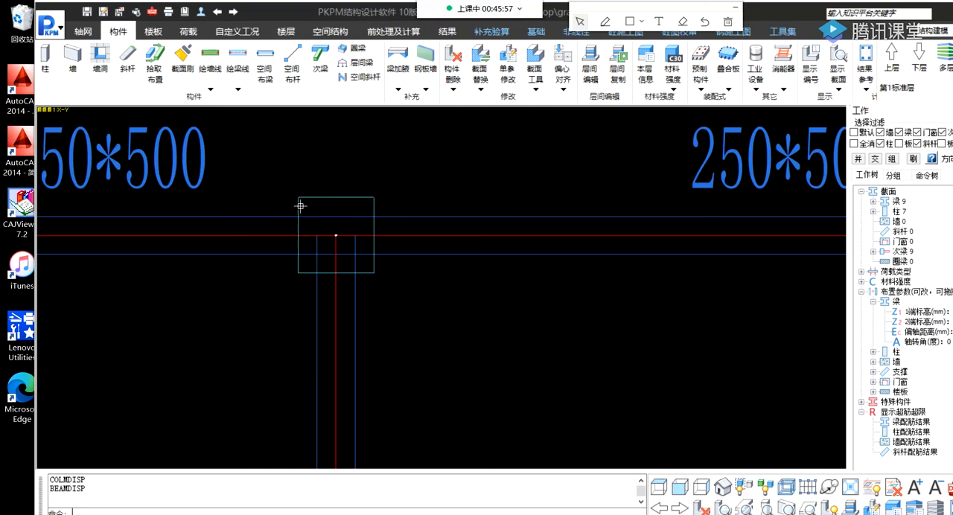
{"action": "middle_click_drag", "start_coordinate": [290, 240], "coordinate": [489, 279]}
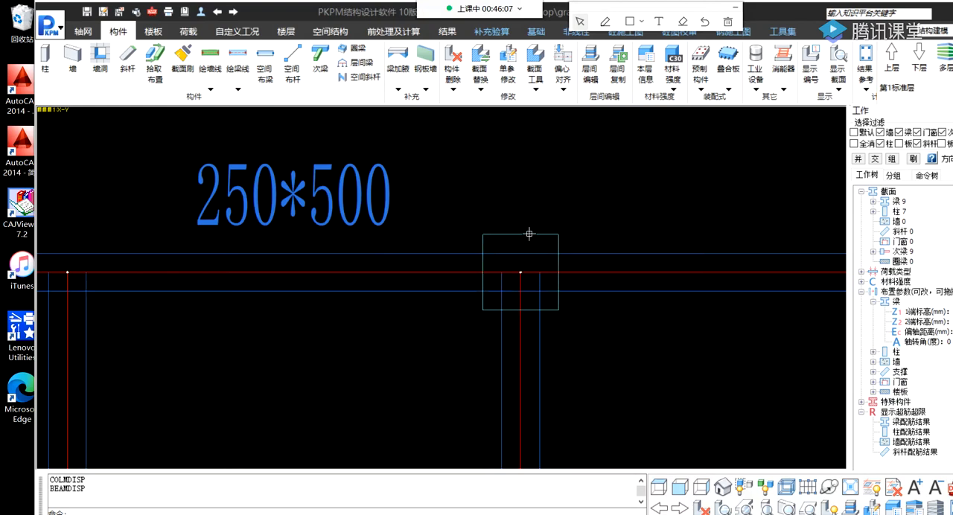
{"action": "middle_click_drag", "start_coordinate": [319, 255], "coordinate": [392, 260]}
{"action": "scroll", "coordinate": [373, 262], "scroll_direction": "down", "scroll_amount": 3}
{"action": "middle_click_drag", "start_coordinate": [281, 273], "coordinate": [386, 272]}
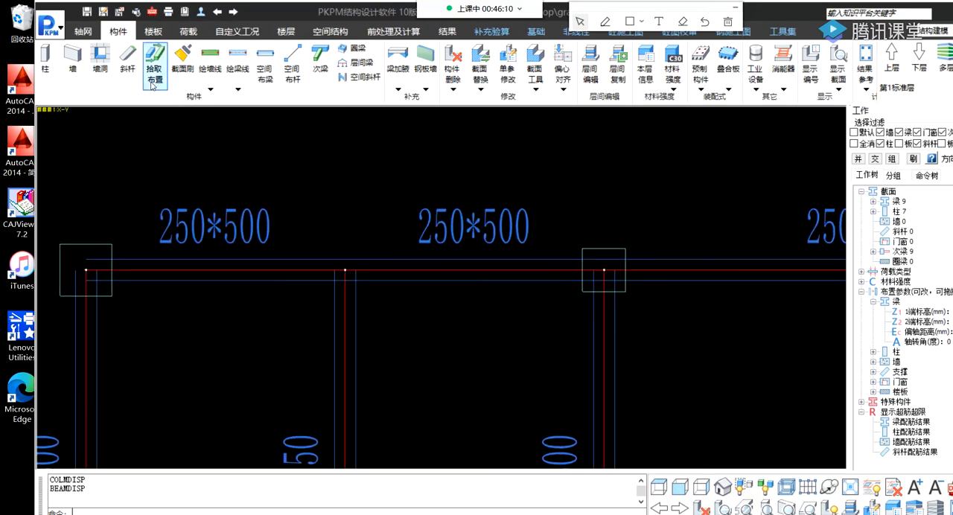
{"action": "left_click", "coordinate": [46, 52]}
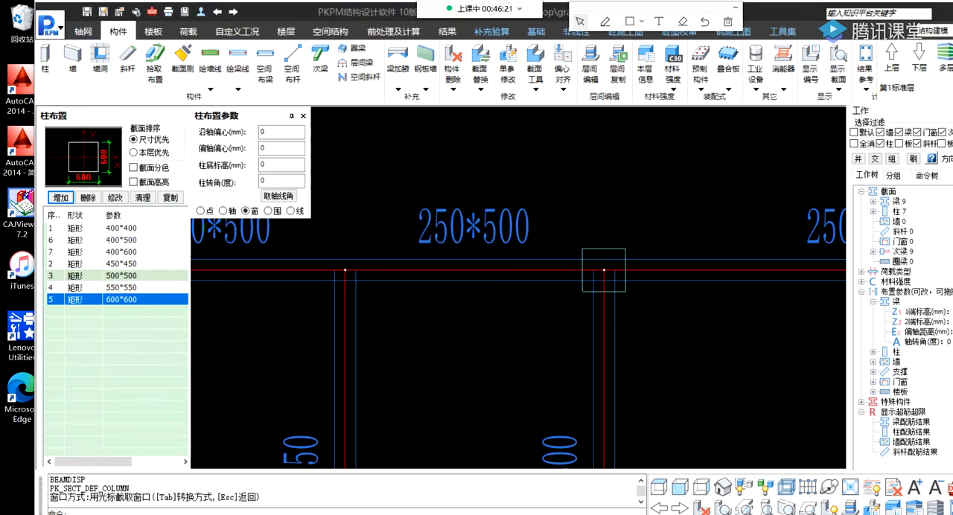
{"action": "left_click_drag", "start_coordinate": [793, 11], "coordinate": [716, 26]}
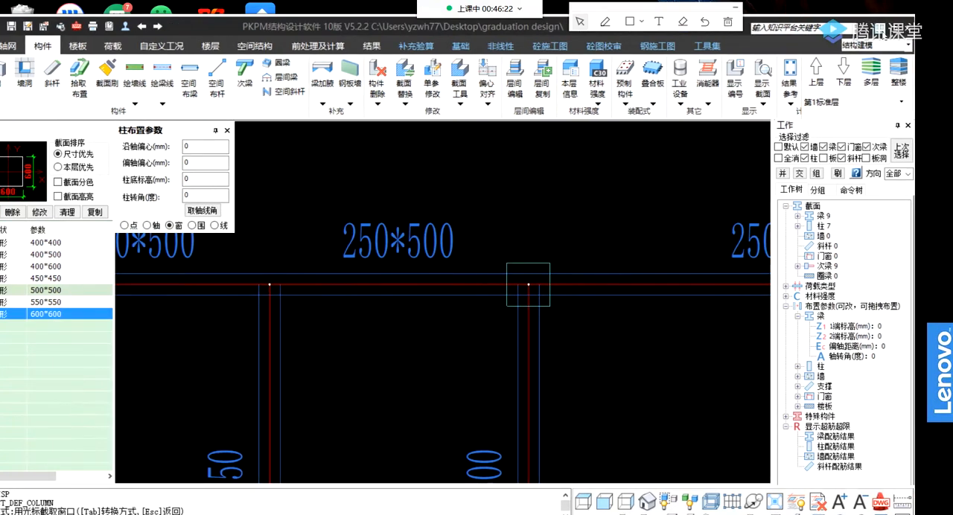
{"action": "left_click", "coordinate": [891, 26]}
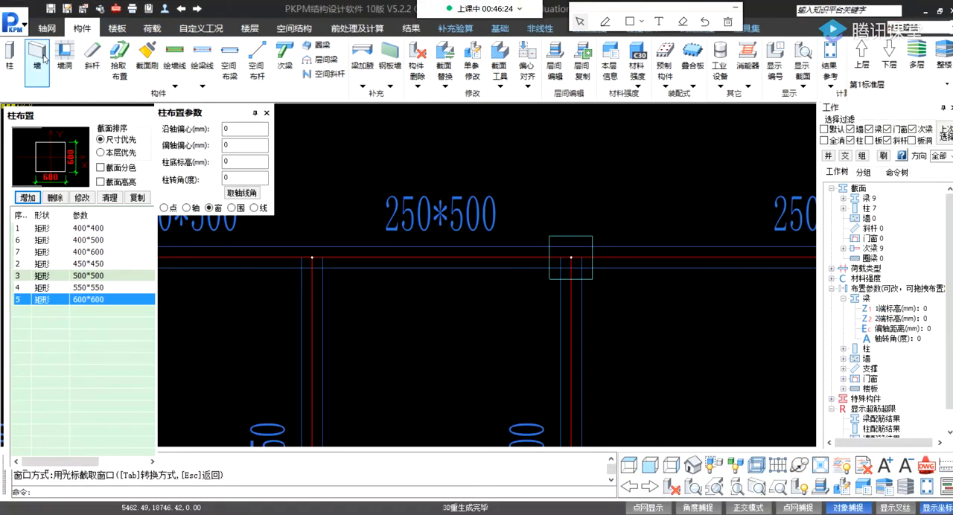
{"action": "key", "text": "Escape"}
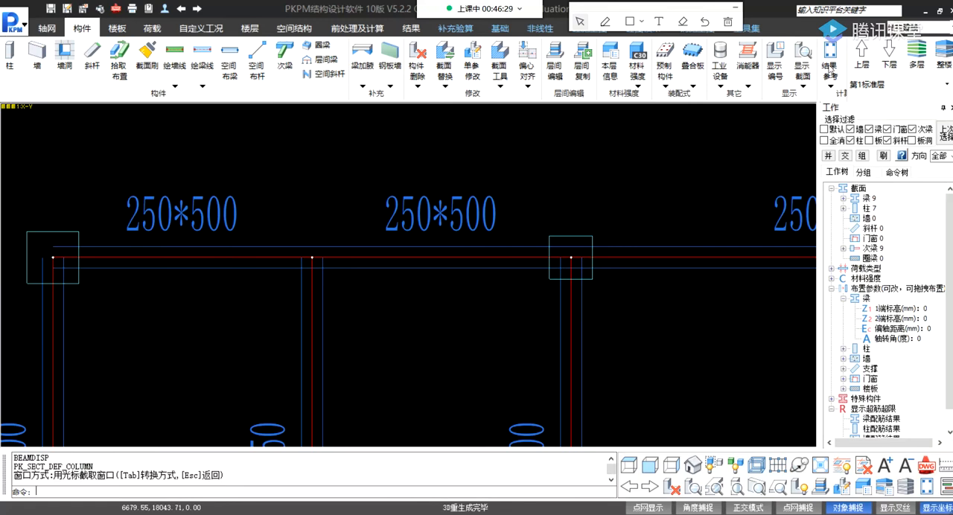
{"action": "left_click", "coordinate": [801, 85]}
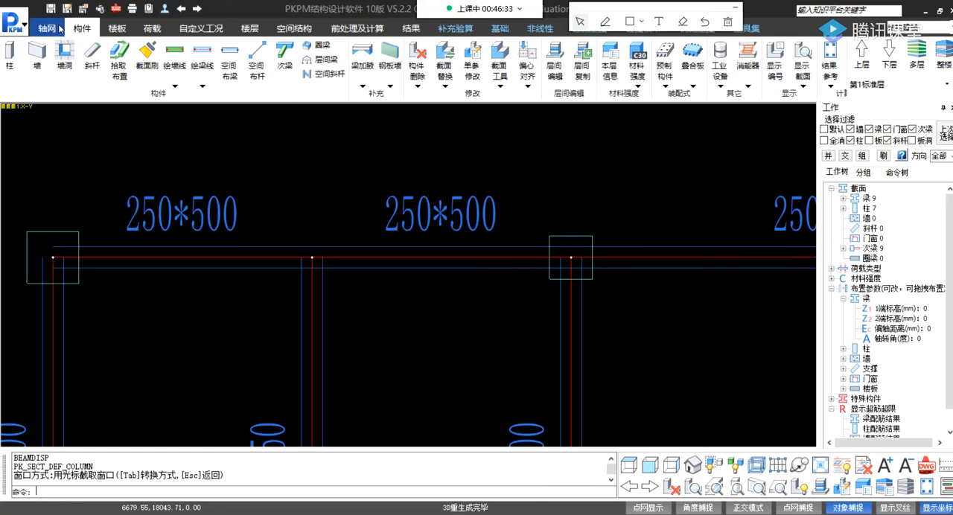
{"action": "left_click", "coordinate": [47, 28]}
{"action": "left_click", "coordinate": [80, 30]}
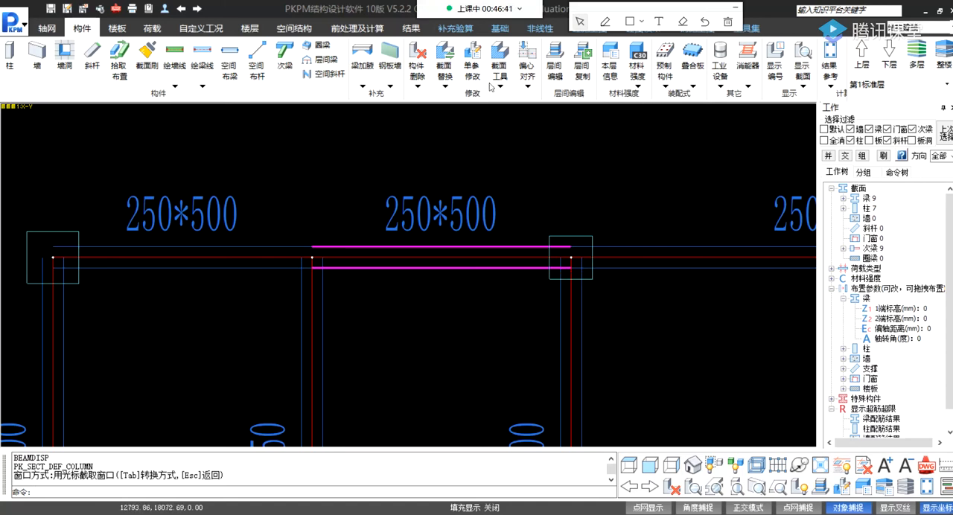
Try to align the columns to a reference beam with the column-to-beam eccentric alignment, using edge alignment.
{"action": "left_click", "coordinate": [413, 75]}
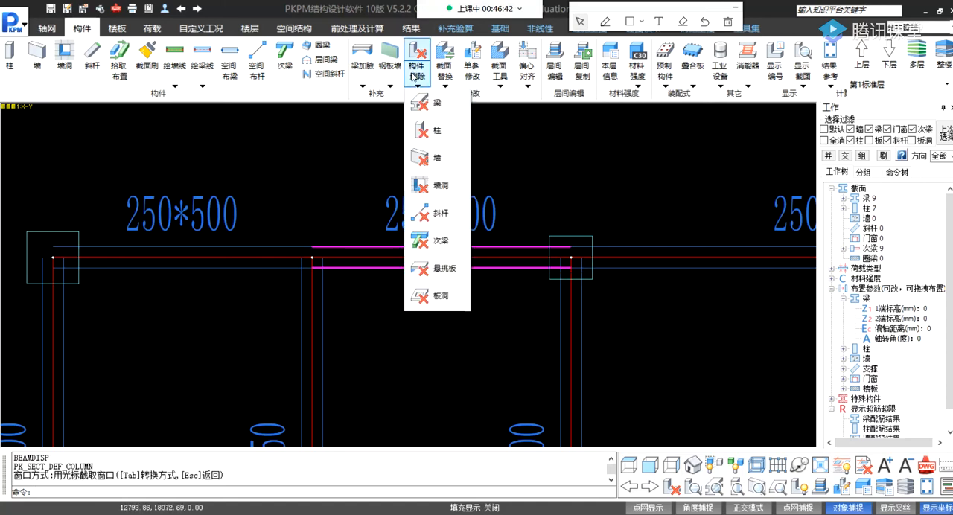
{"action": "left_click", "coordinate": [527, 86]}
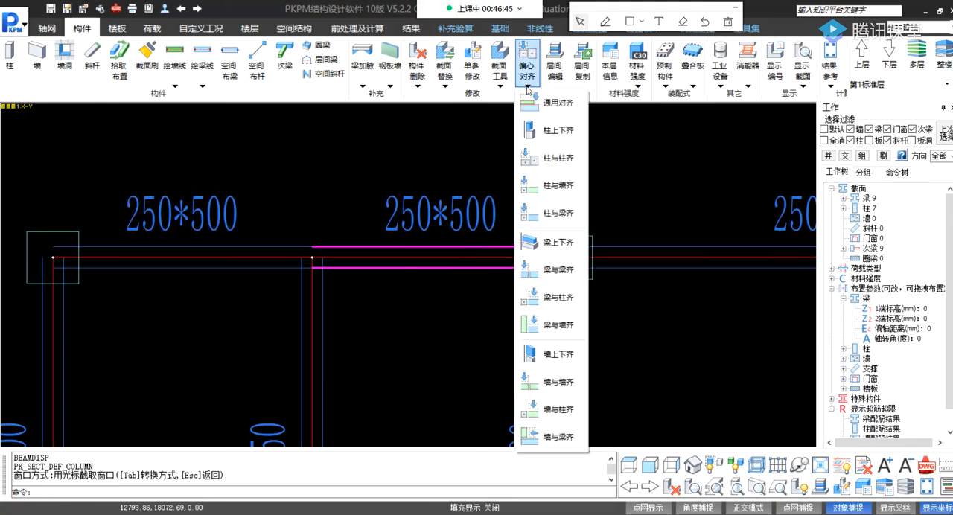
{"action": "left_click", "coordinate": [527, 87]}
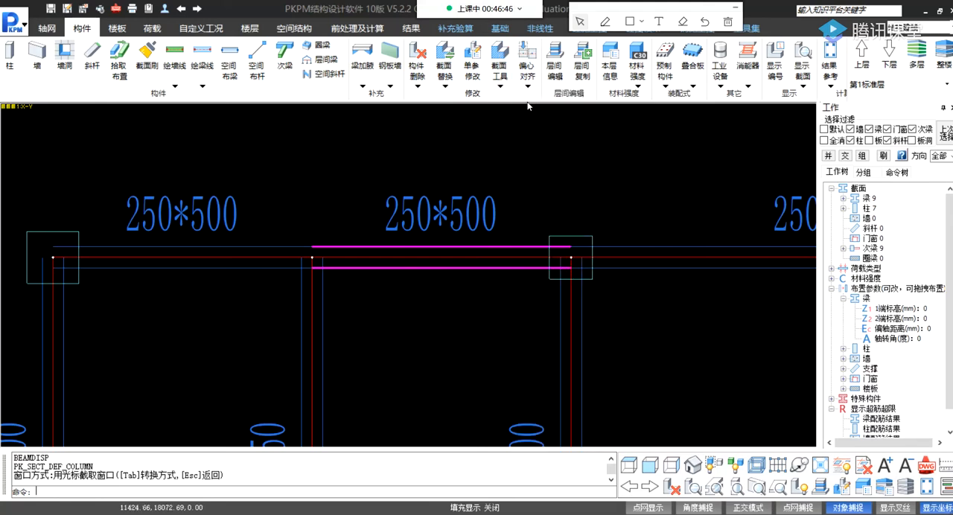
{"action": "left_click", "coordinate": [526, 83]}
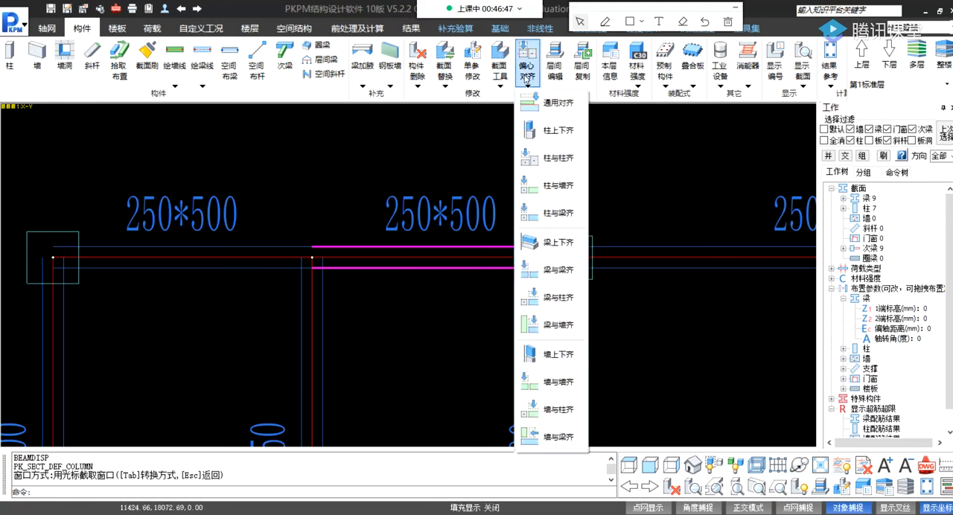
{"action": "left_click", "coordinate": [556, 215]}
{"action": "key", "text": "Return"}
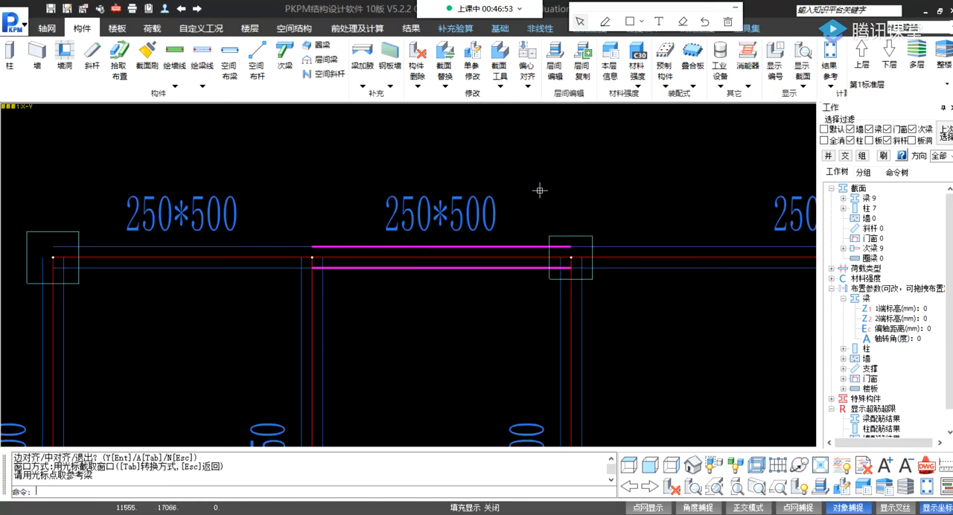
{"action": "key", "text": "Escape"}
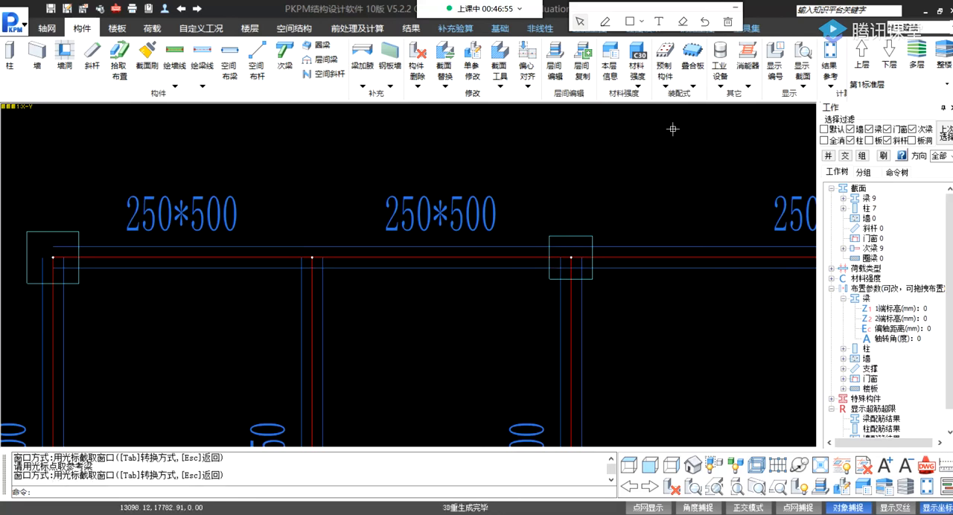
Save the model and undo the column replacements and placements until the plan has only beams.
{"action": "left_click", "coordinate": [51, 9]}
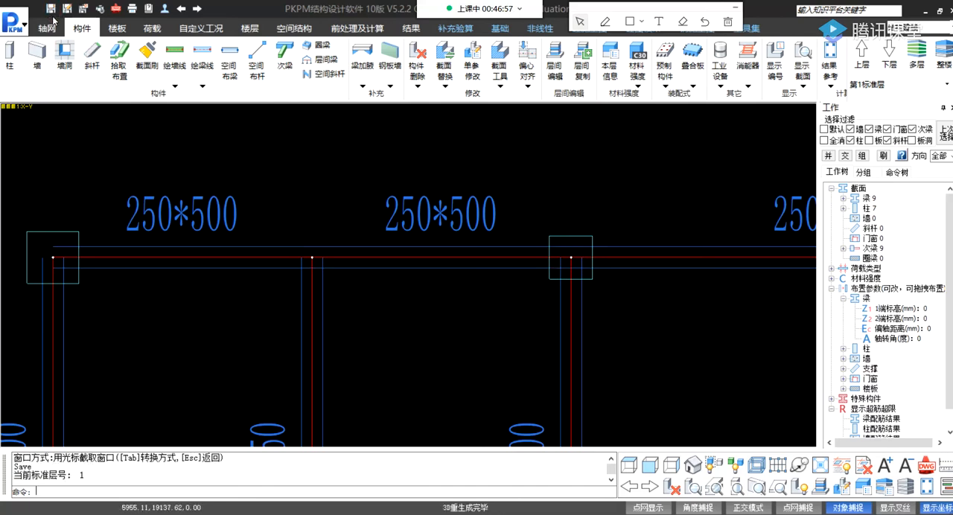
{"action": "left_click", "coordinate": [183, 9]}
{"action": "left_click", "coordinate": [183, 9]}
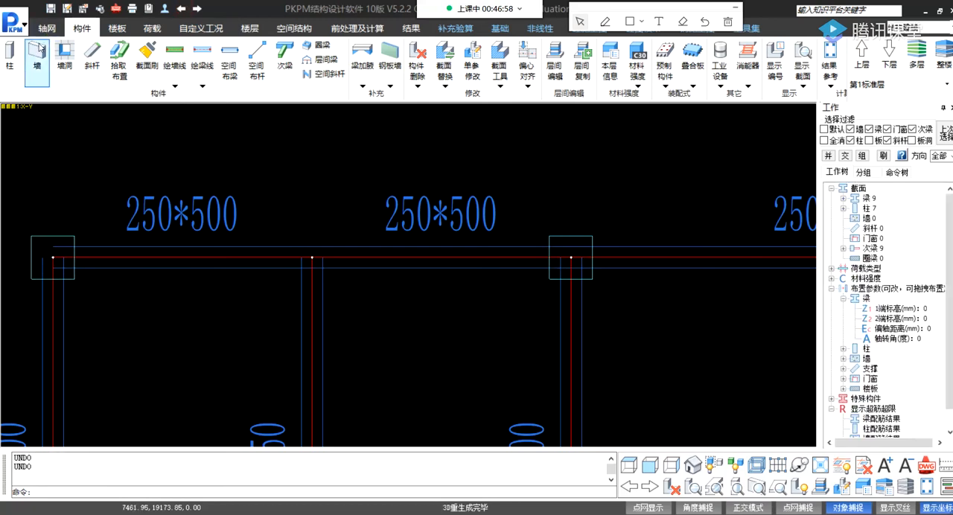
{"action": "left_click", "coordinate": [9, 56]}
{"action": "left_click", "coordinate": [181, 9]}
{"action": "left_click", "coordinate": [181, 9]}
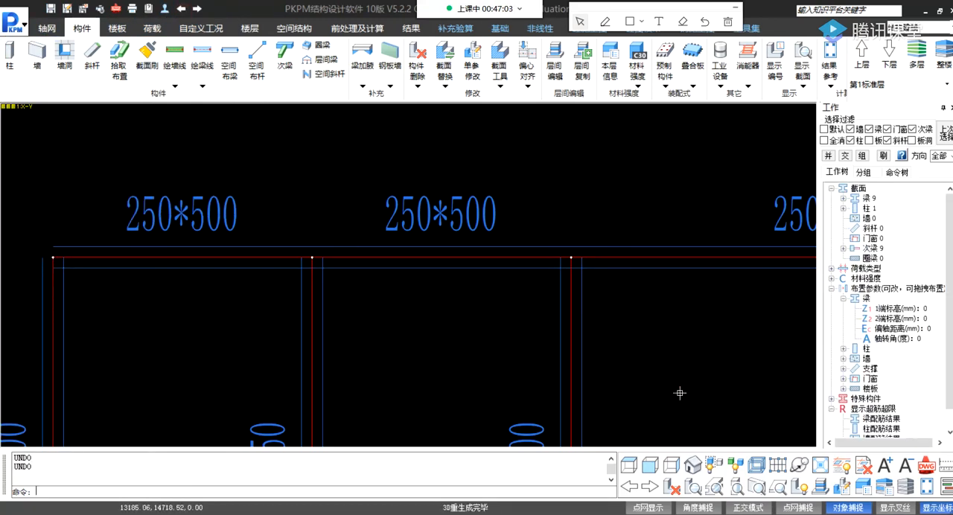
{"action": "left_click", "coordinate": [721, 88]}
{"action": "left_click", "coordinate": [720, 88]}
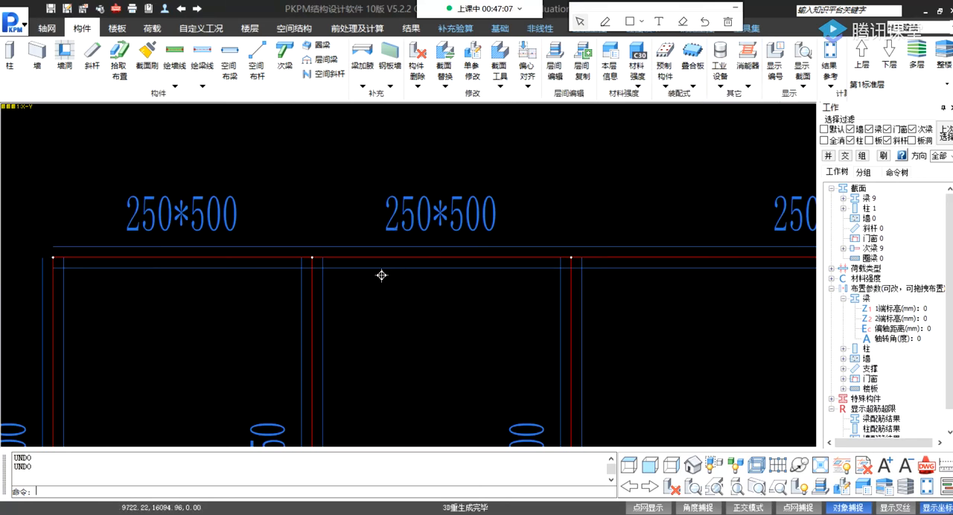
Examine the beams along the plan's top edge relative to their axis lines, and the available section display and alignment options.
{"action": "middle_click_drag", "start_coordinate": [383, 275], "coordinate": [425, 251]}
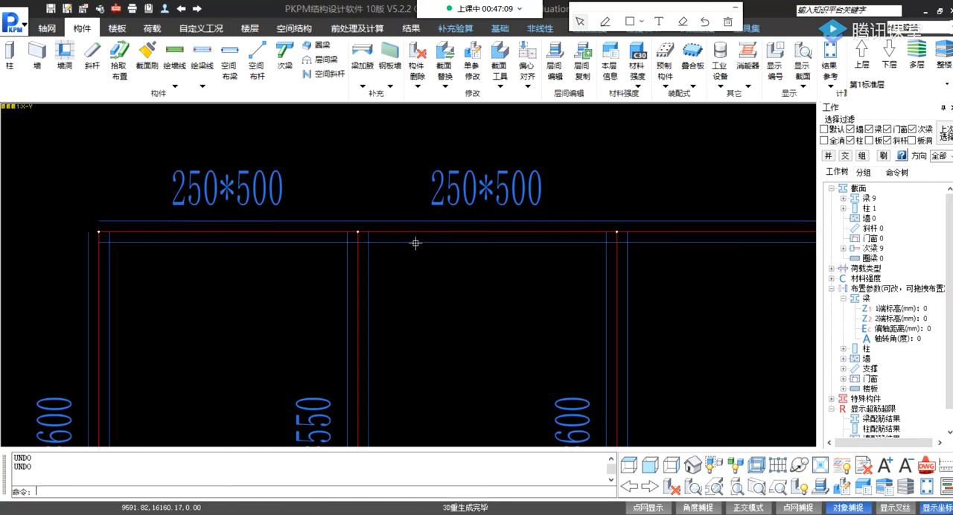
{"action": "scroll", "coordinate": [387, 247], "scroll_direction": "down", "scroll_amount": 2}
{"action": "scroll", "coordinate": [373, 248], "scroll_direction": "up", "scroll_amount": 1}
{"action": "mouse_move", "coordinate": [374, 235]}
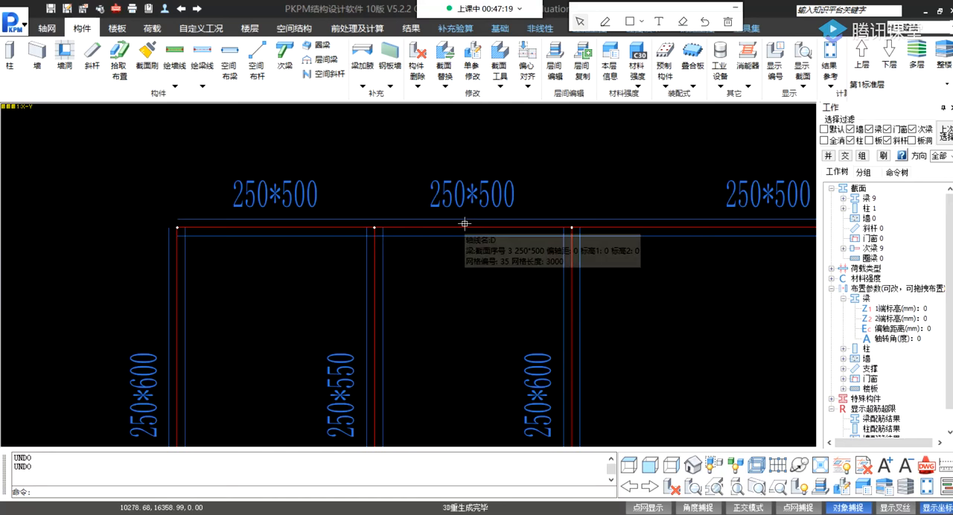
{"action": "middle_click_drag", "start_coordinate": [500, 211], "coordinate": [475, 194]}
{"action": "left_click", "coordinate": [805, 78]}
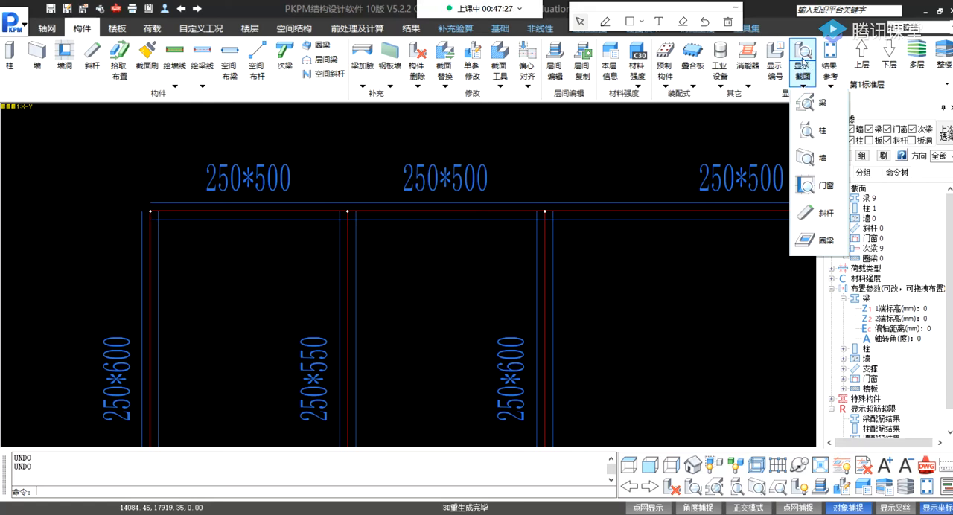
{"action": "left_click", "coordinate": [803, 66]}
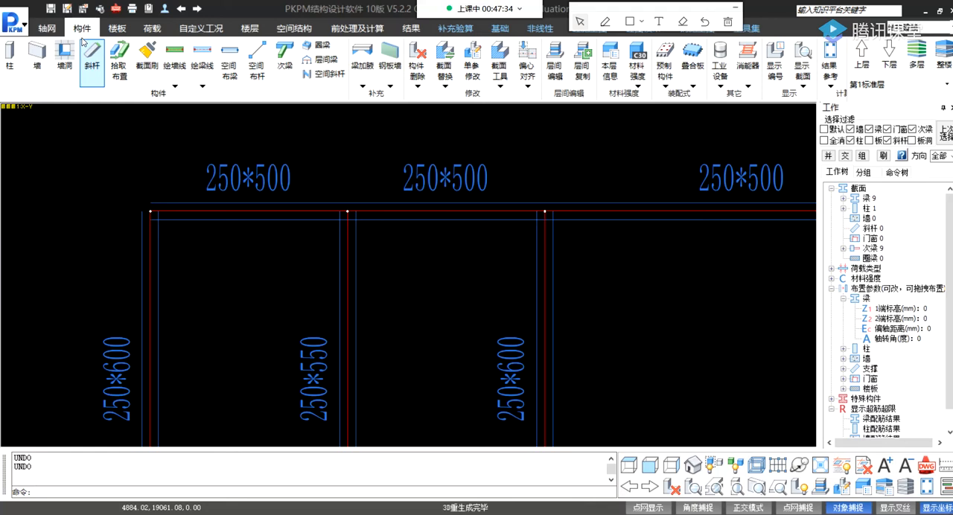
{"action": "left_click", "coordinate": [427, 73]}
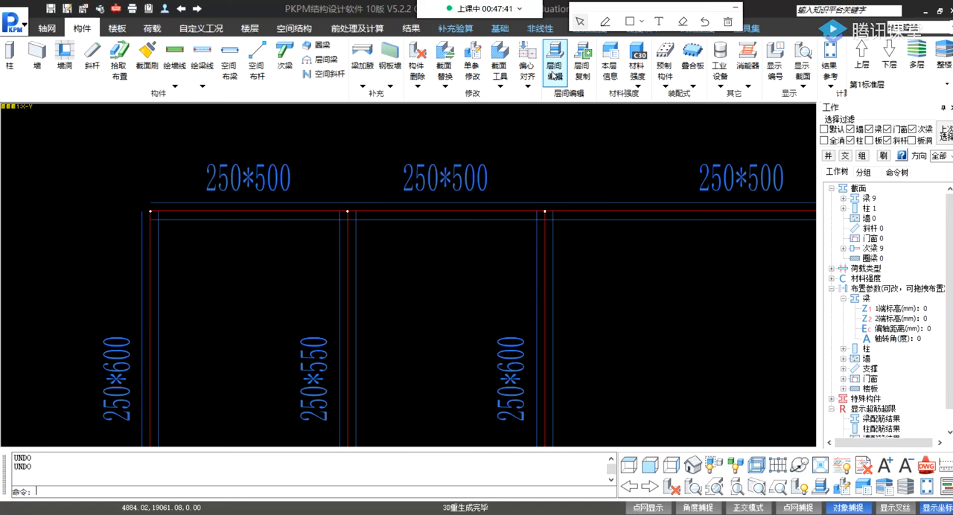
{"action": "left_click", "coordinate": [527, 79]}
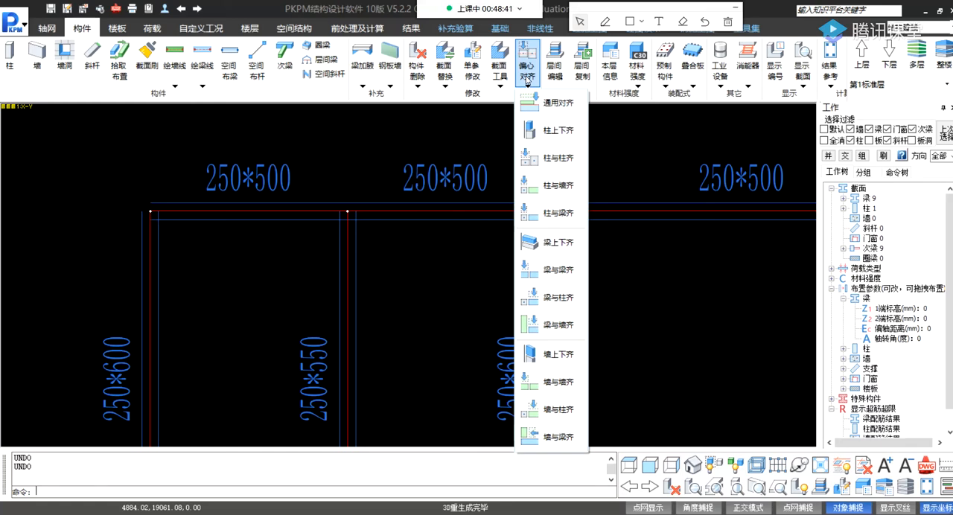
{"action": "left_click", "coordinate": [527, 81]}
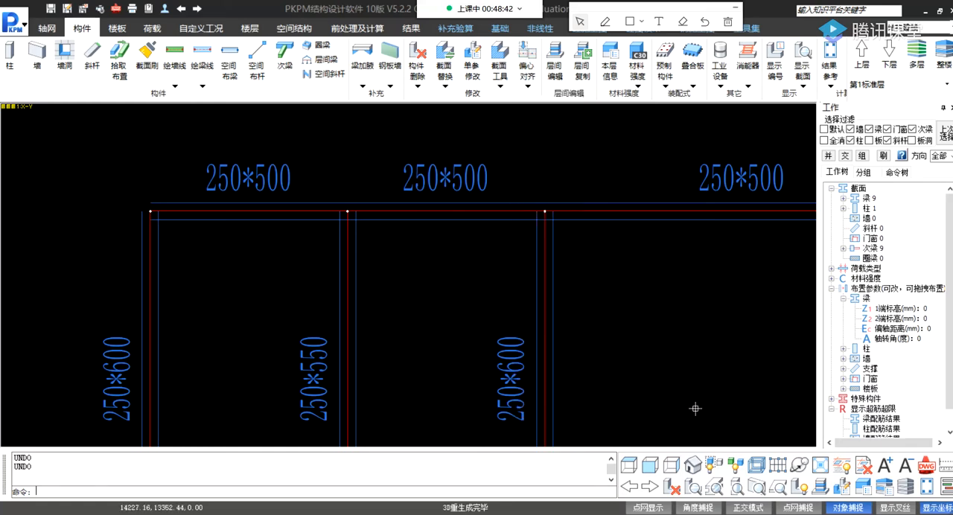
Show the whole plan and switch the section size labels to the columns and back to the beams.
{"action": "left_click", "coordinate": [714, 488]}
{"action": "left_click", "coordinate": [715, 488]}
{"action": "scroll", "coordinate": [601, 238], "scroll_direction": "down", "scroll_amount": 4}
{"action": "middle_click_drag", "start_coordinate": [457, 228], "coordinate": [415, 213]}
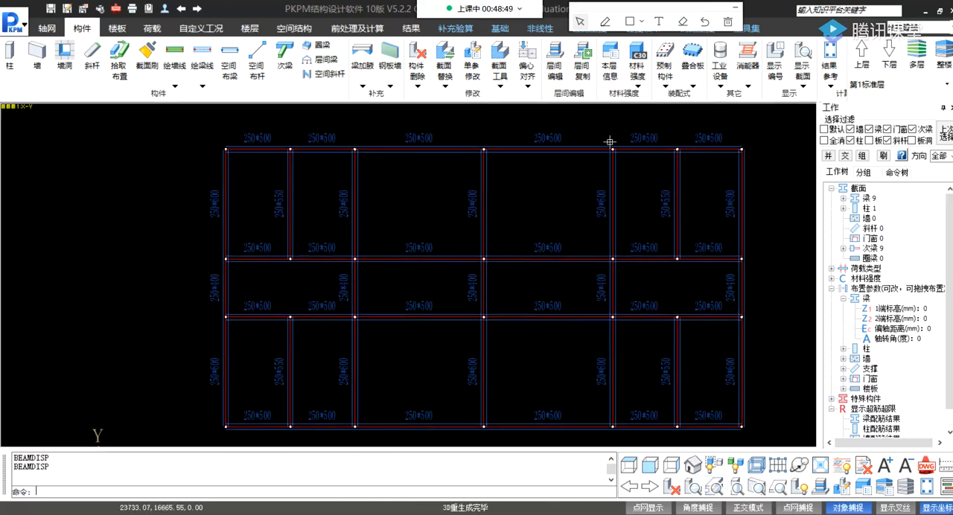
{"action": "left_click", "coordinate": [829, 84]}
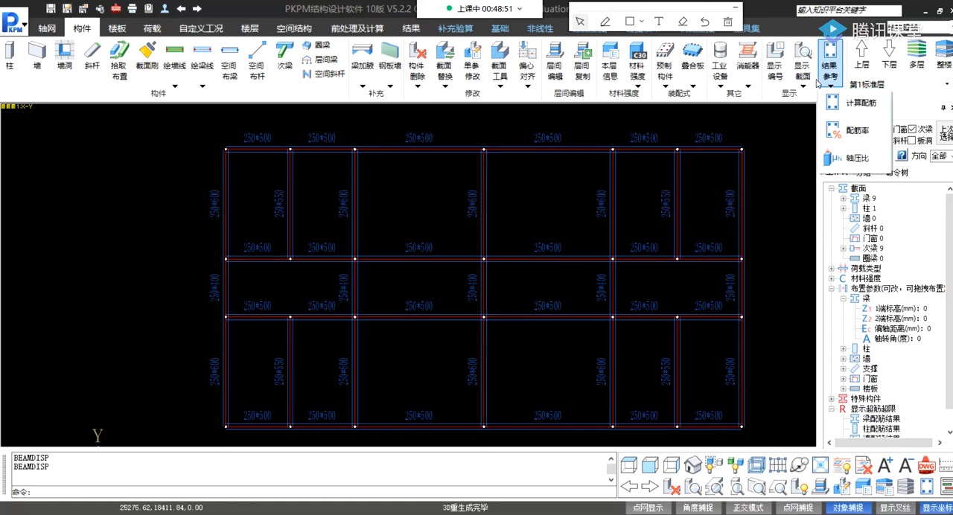
{"action": "left_click", "coordinate": [813, 130]}
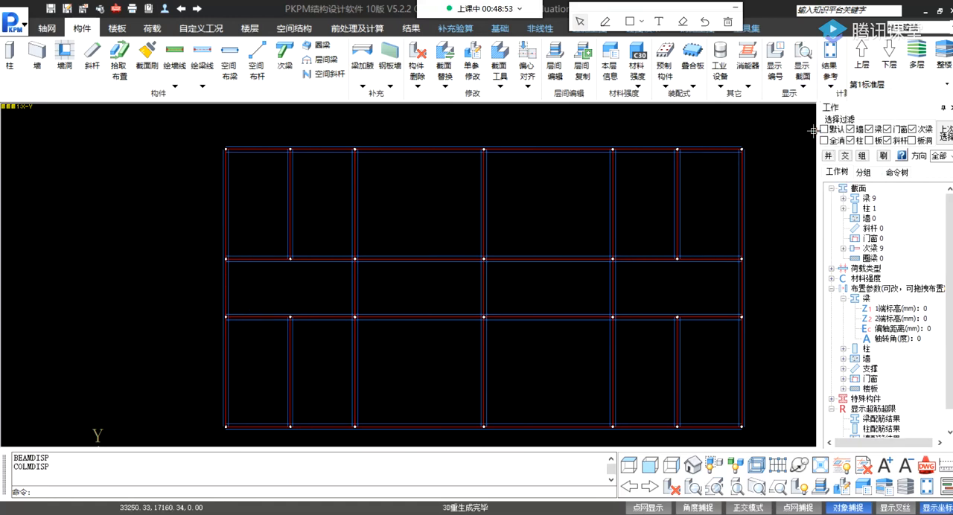
{"action": "left_click", "coordinate": [801, 84]}
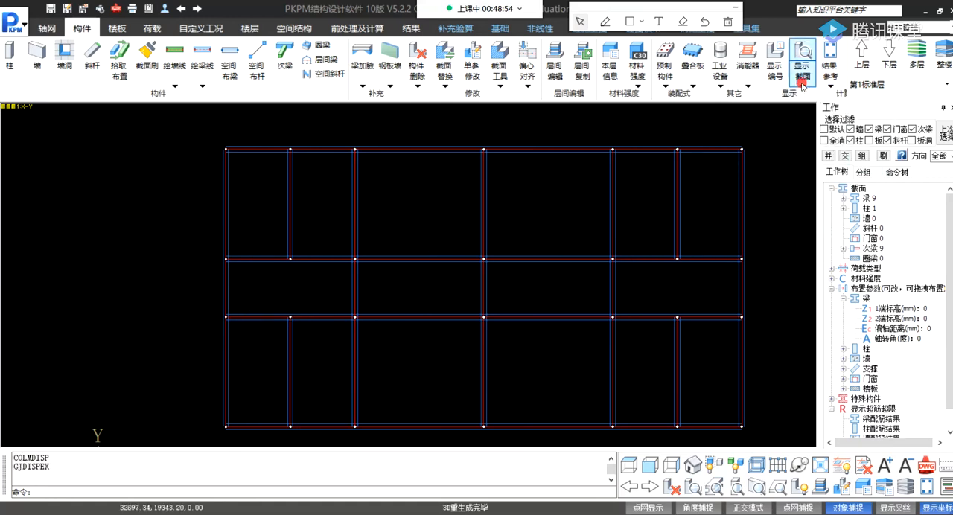
{"action": "left_click", "coordinate": [417, 188]}
{"action": "left_click", "coordinate": [455, 351]}
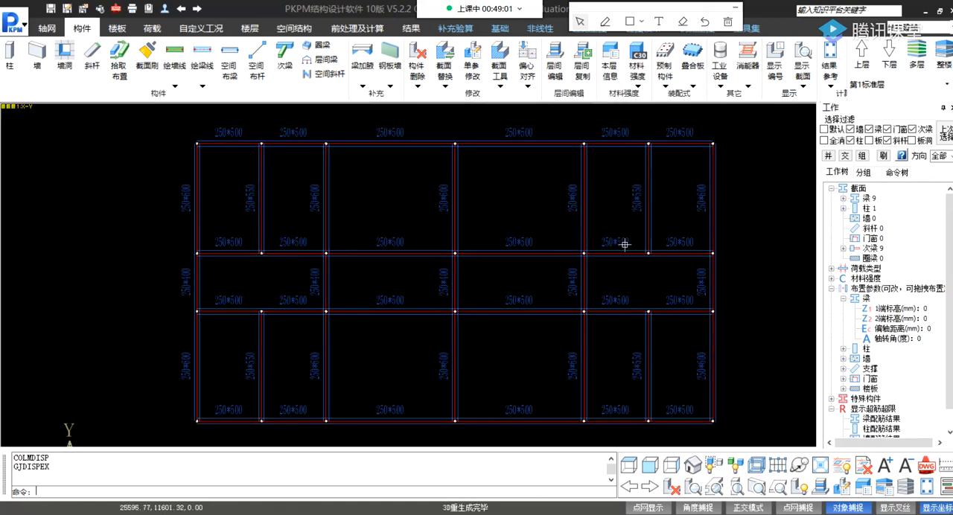
Define a new rectangular concrete column section of 500 × 500 mm.
{"action": "left_click", "coordinate": [865, 208]}
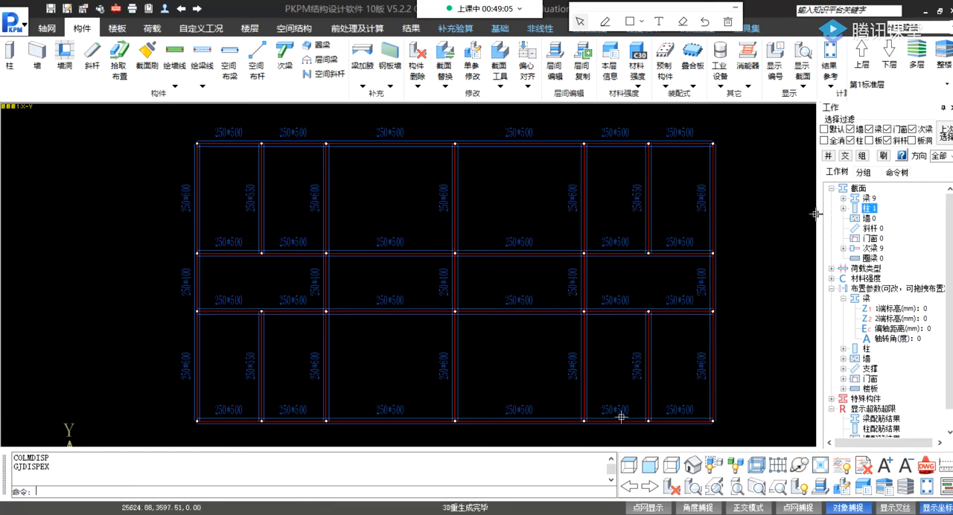
{"action": "left_click", "coordinate": [11, 59]}
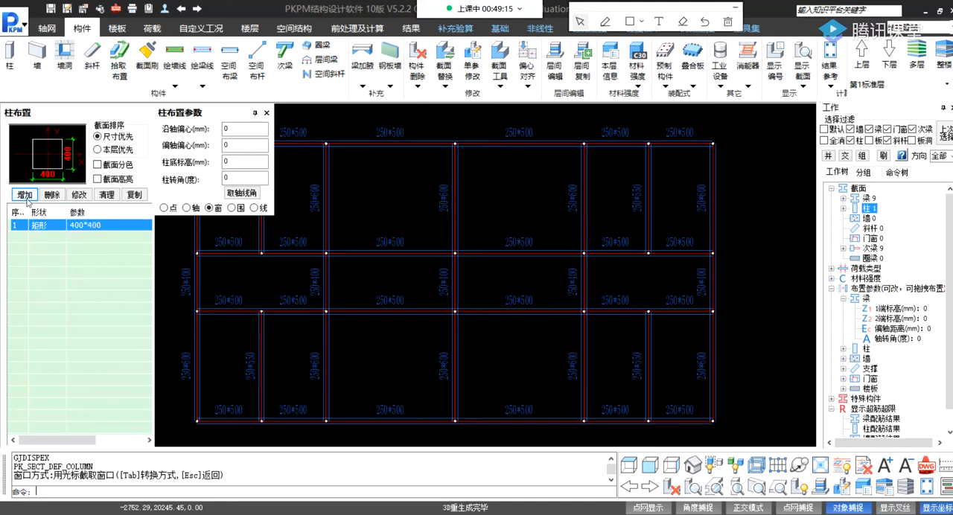
{"action": "left_click", "coordinate": [26, 196]}
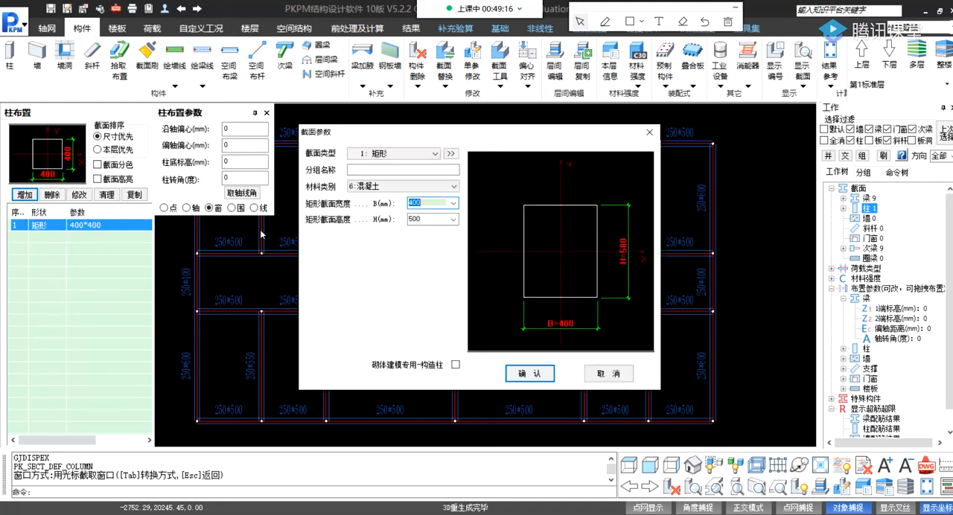
{"action": "left_click", "coordinate": [453, 202]}
{"action": "left_click", "coordinate": [419, 261]}
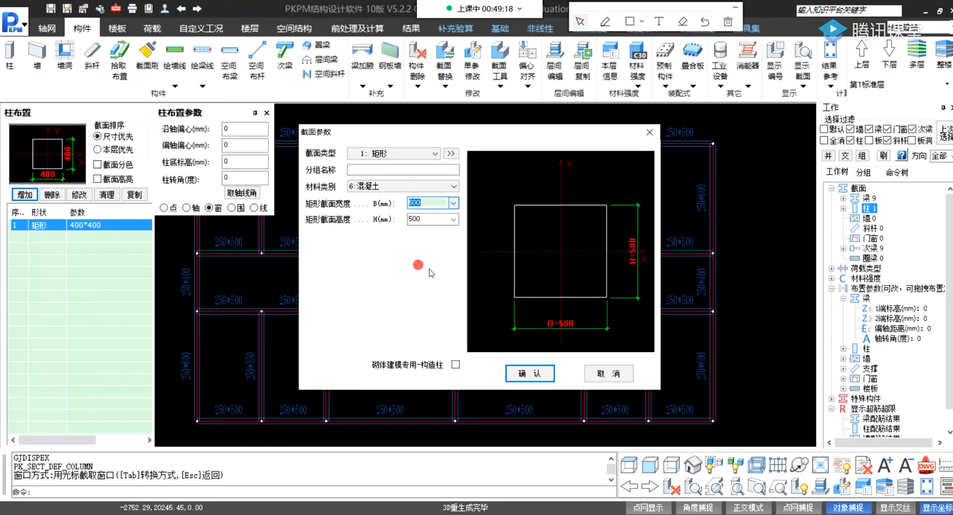
{"action": "left_click", "coordinate": [529, 373]}
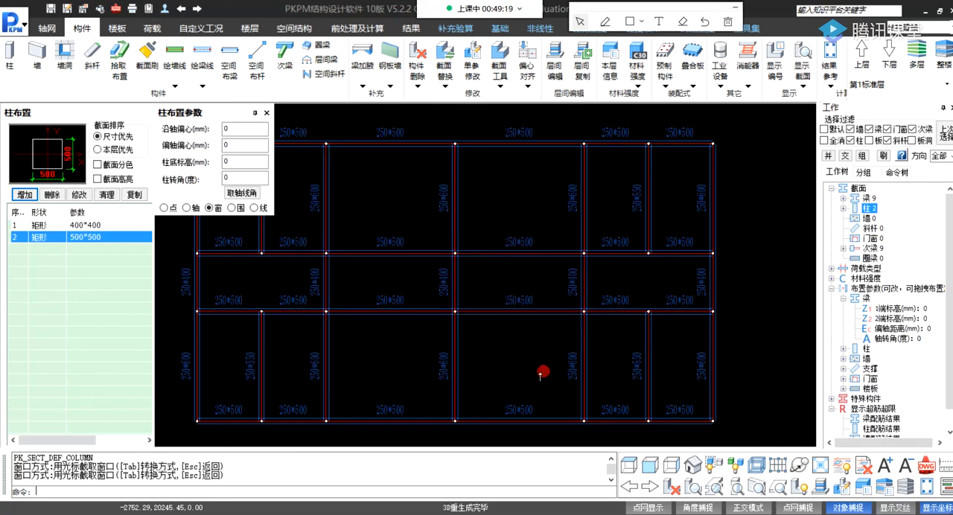
Place 500 × 500 mm columns at all beam intersections along the five main vertical axes, with zero offsets, and save the model.
{"action": "left_click", "coordinate": [96, 238]}
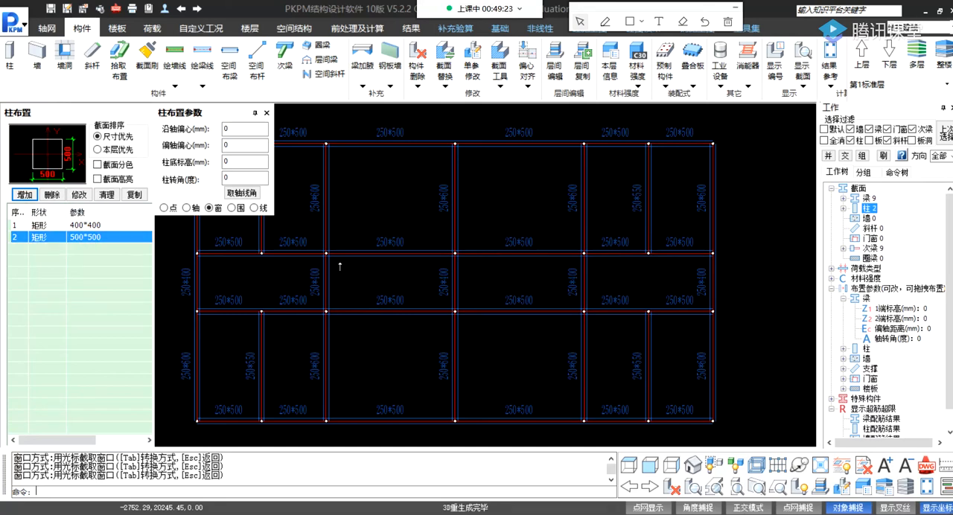
{"action": "scroll", "coordinate": [340, 265], "scroll_direction": "down", "scroll_amount": 2}
{"action": "left_click", "coordinate": [297, 160]}
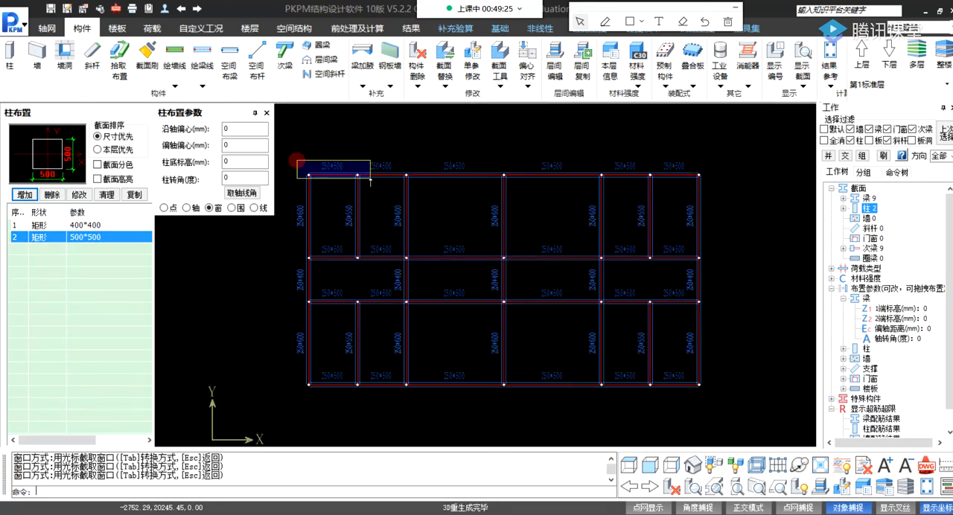
{"action": "left_click", "coordinate": [336, 404]}
{"action": "left_click", "coordinate": [394, 159]}
{"action": "left_click", "coordinate": [425, 417]}
{"action": "left_click", "coordinate": [483, 156]}
{"action": "left_click", "coordinate": [527, 400]}
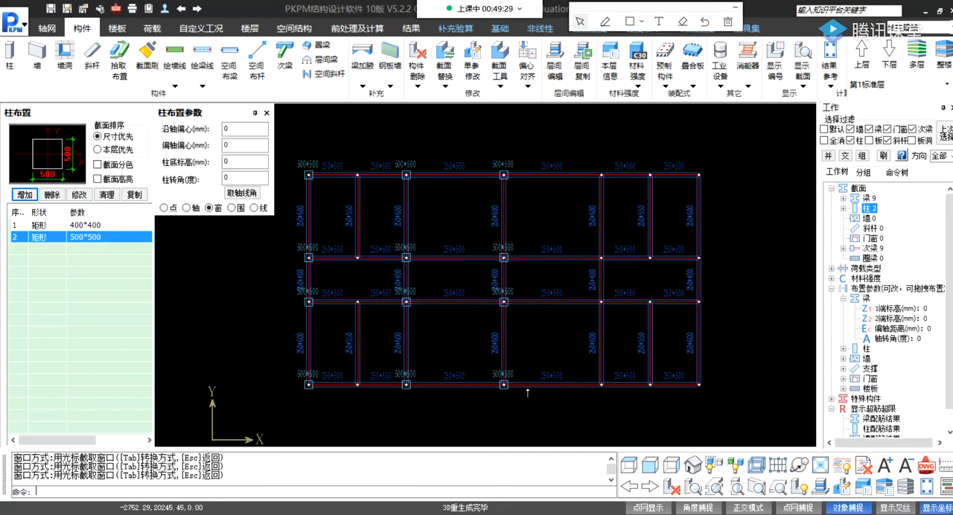
{"action": "left_click", "coordinate": [579, 158]}
{"action": "left_click", "coordinate": [610, 395]}
{"action": "left_click", "coordinate": [682, 155]}
{"action": "left_click", "coordinate": [753, 435]}
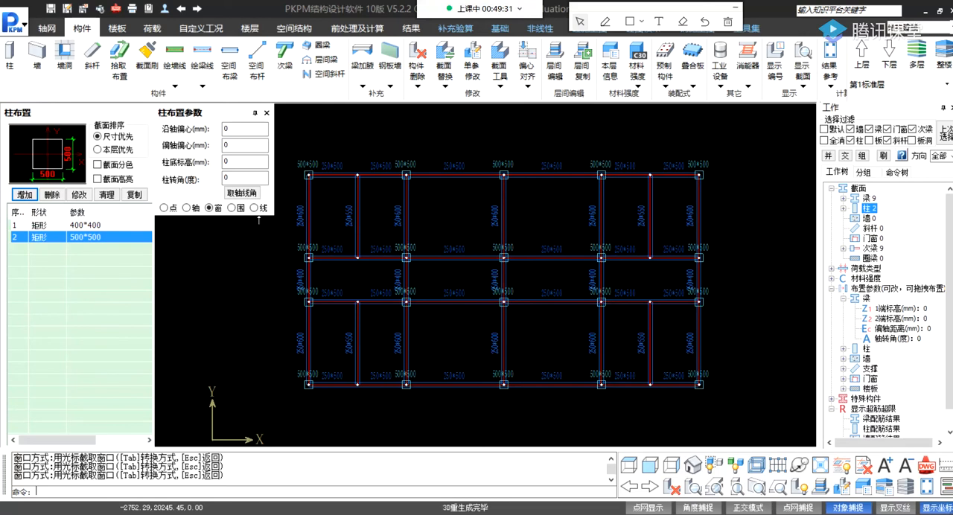
{"action": "left_click", "coordinate": [50, 9]}
{"action": "middle_click_drag", "start_coordinate": [757, 204], "coordinate": [713, 198]}
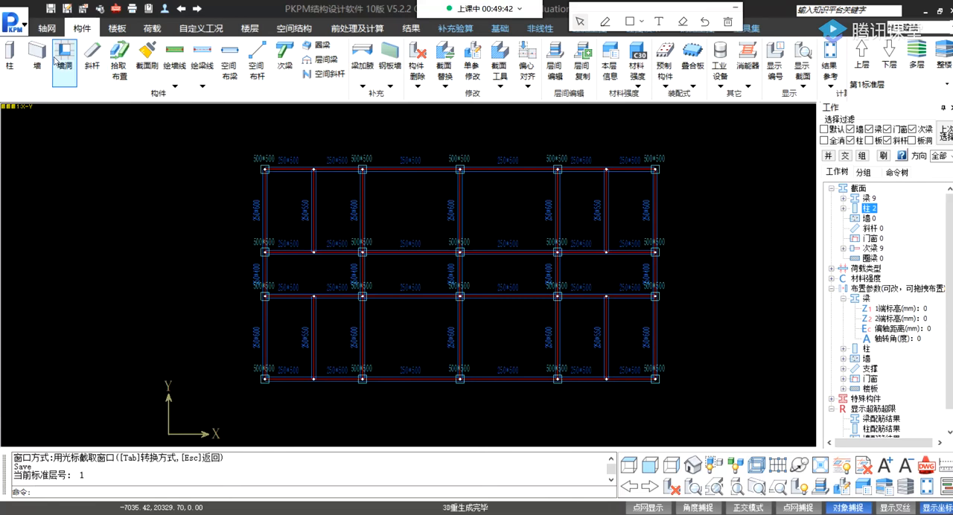
{"action": "left_click", "coordinate": [392, 67]}
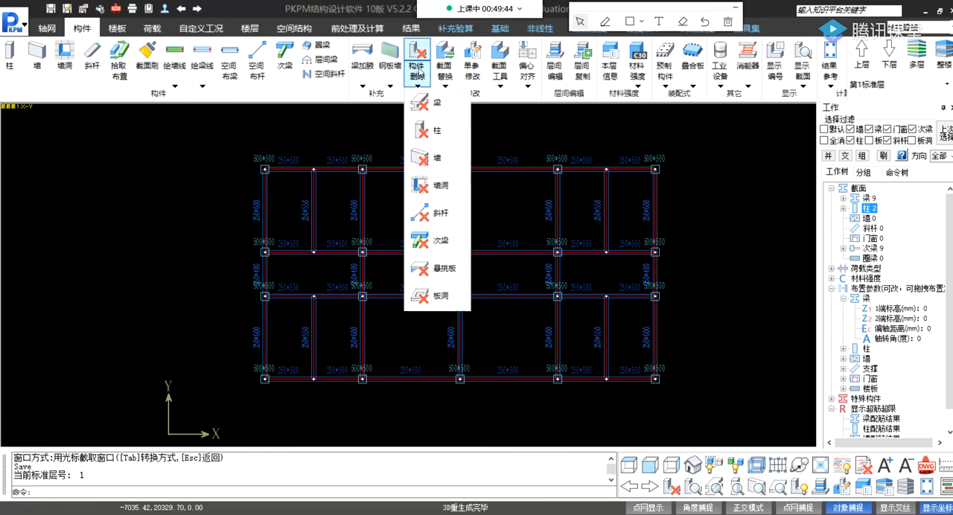
{"action": "left_click", "coordinate": [498, 73]}
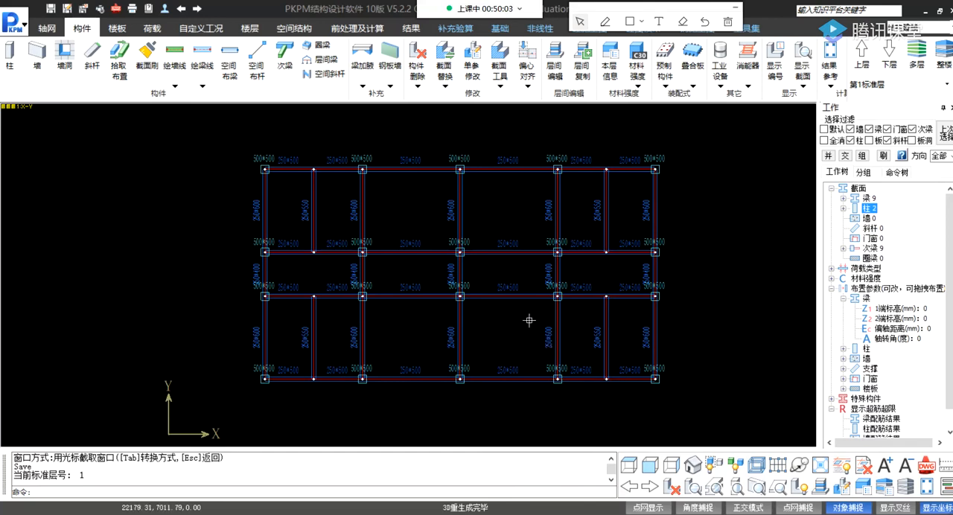
Open the current standard floor's information and keep the slab thickness at 100 mm.
{"action": "left_click", "coordinate": [610, 67]}
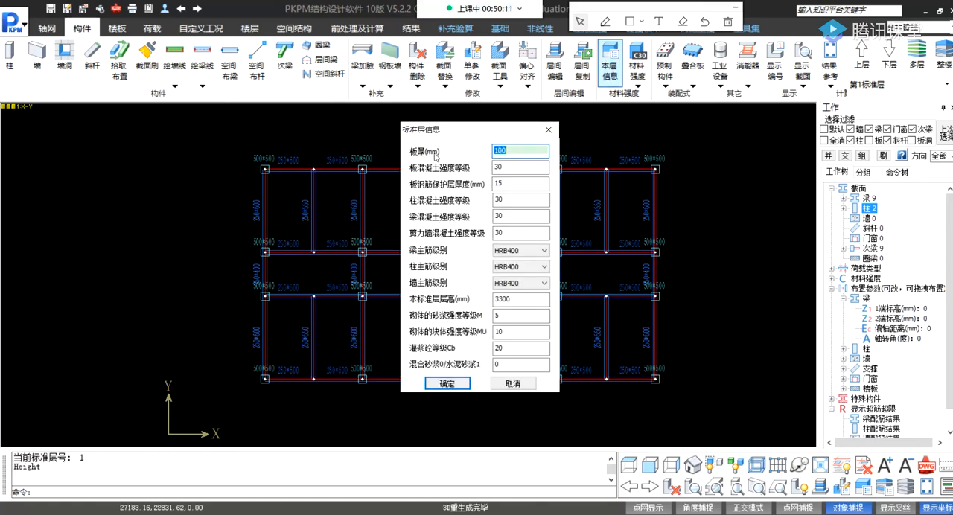
{"action": "left_click", "coordinate": [495, 150]}
{"action": "left_click", "coordinate": [507, 150]}
{"action": "left_click", "coordinate": [507, 166]}
{"action": "left_click", "coordinate": [513, 152]}
{"action": "key", "text": "BackSpace"}
{"action": "type", "text": "5"}
Try 25 and 35 as the slab's concrete strength grade and return it to 30.
{"action": "double_click", "coordinate": [511, 166]}
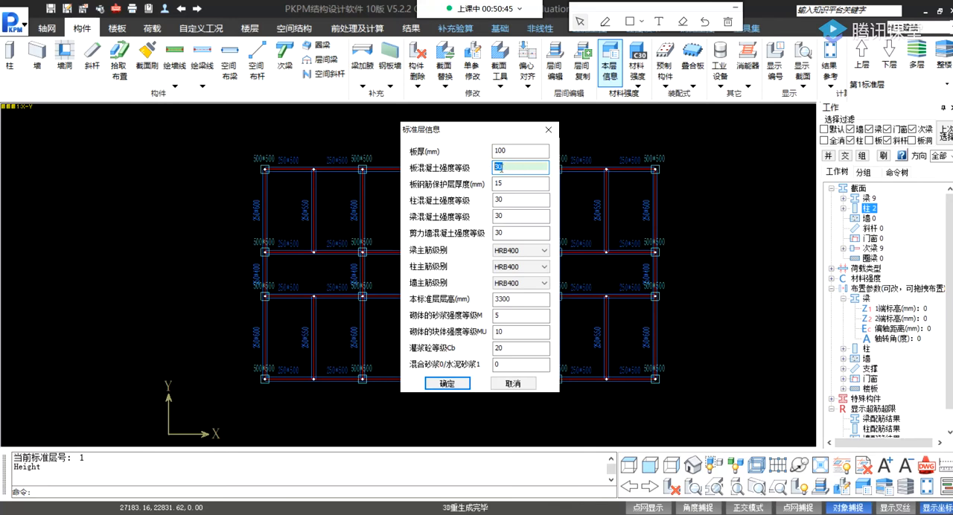
{"action": "type", "text": "25"}
{"action": "double_click", "coordinate": [502, 169]}
{"action": "type", "text": "35"}
{"action": "left_click_drag", "start_coordinate": [510, 169], "coordinate": [493, 170]}
{"action": "type", "text": "3"}
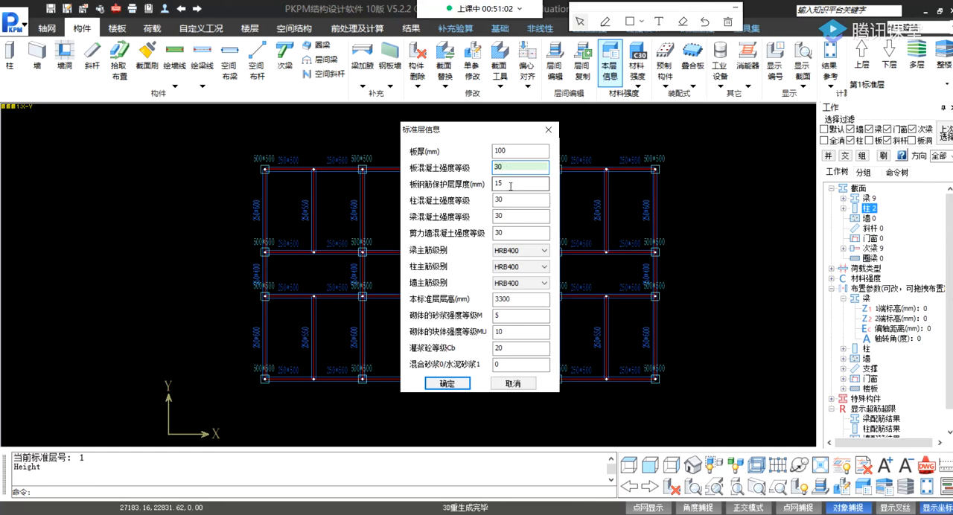
Review the slab cover, the column, beam and shear wall concrete grades, and the available beam main bar grades.
{"action": "left_click", "coordinate": [503, 185]}
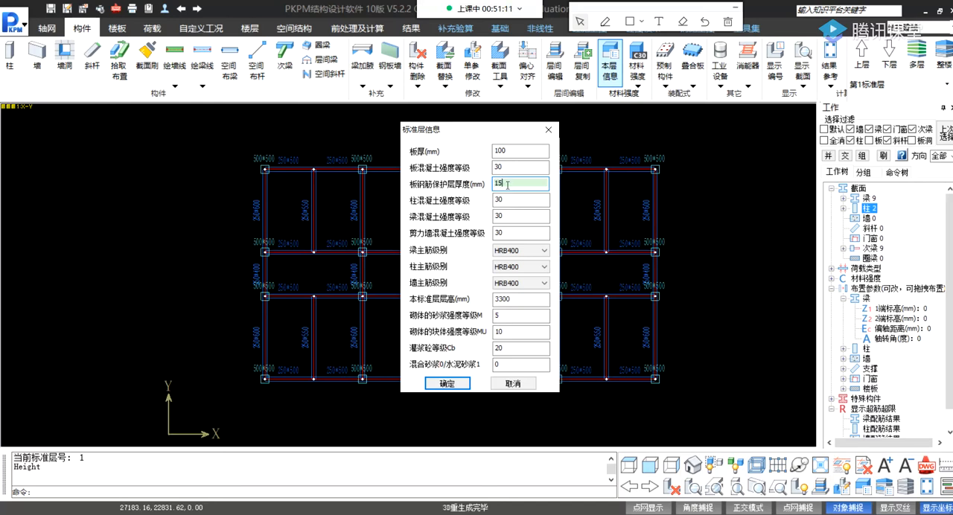
{"action": "left_click", "coordinate": [503, 200]}
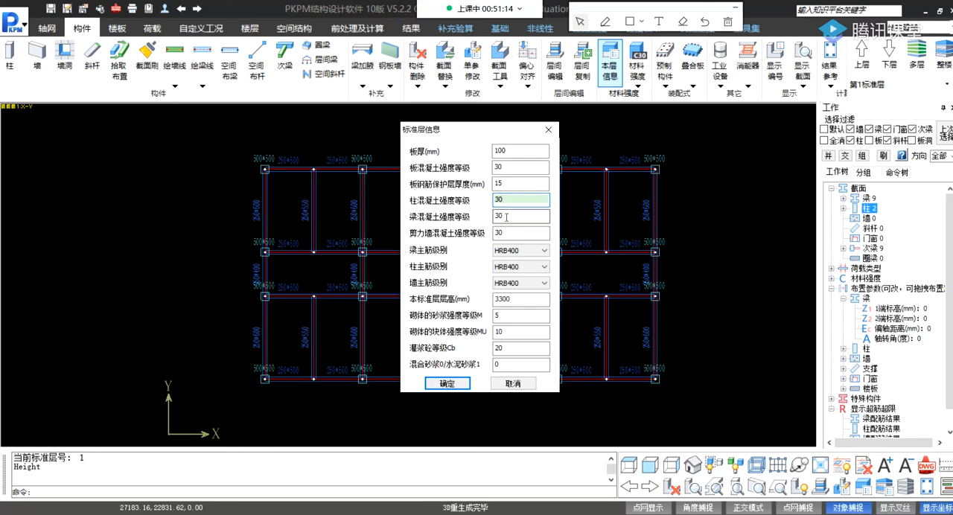
{"action": "left_click", "coordinate": [496, 219]}
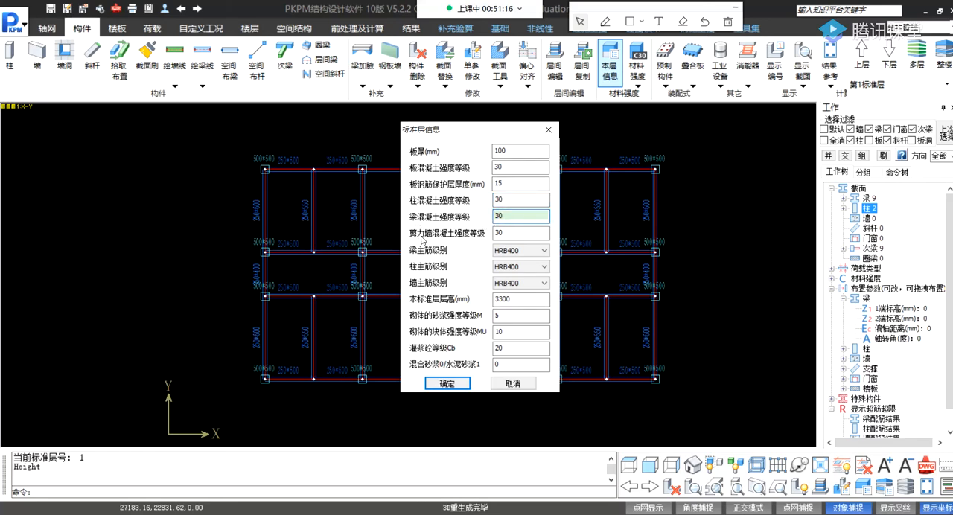
{"action": "left_click", "coordinate": [512, 234]}
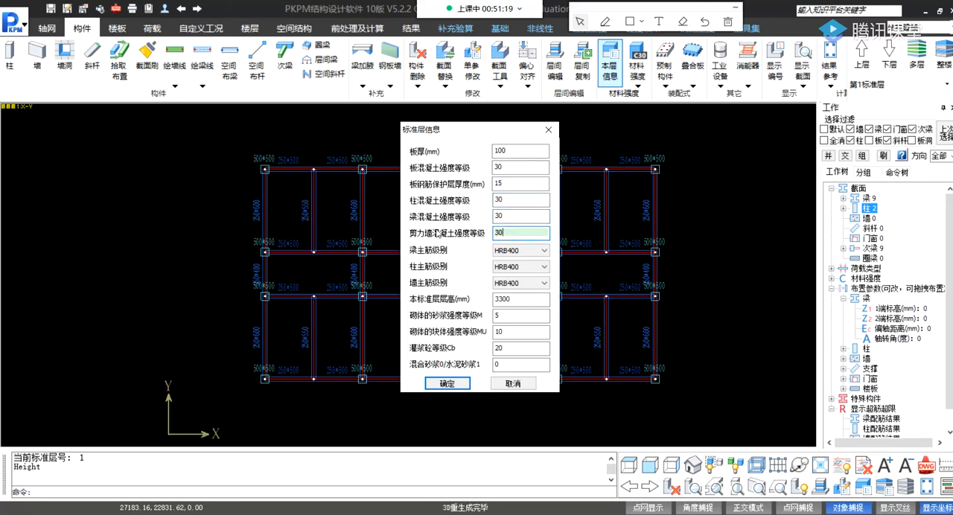
{"action": "left_click", "coordinate": [495, 201]}
{"action": "left_click", "coordinate": [512, 216]}
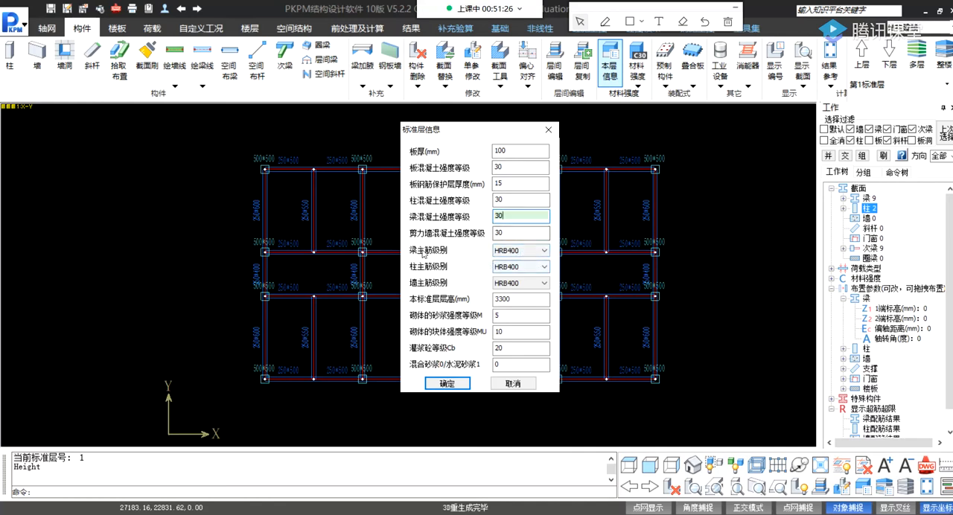
{"action": "left_click", "coordinate": [544, 252]}
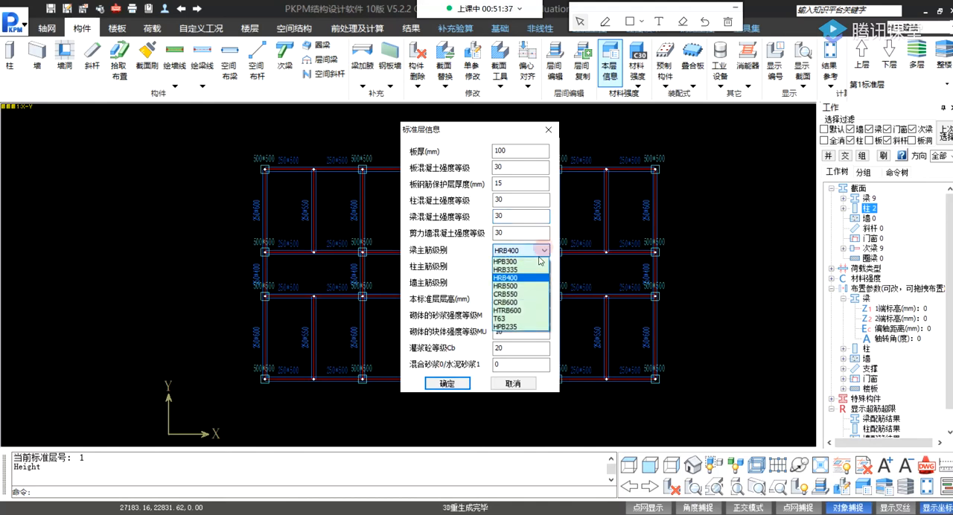
{"action": "left_click", "coordinate": [526, 274]}
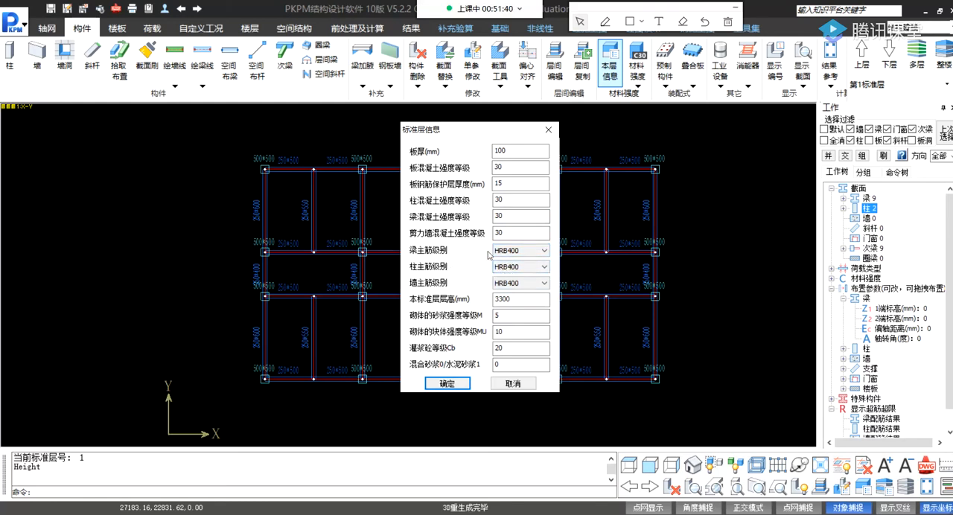
Set the standard floor's storey height to 3000 mm and confirm the floor information.
{"action": "left_click", "coordinate": [509, 300]}
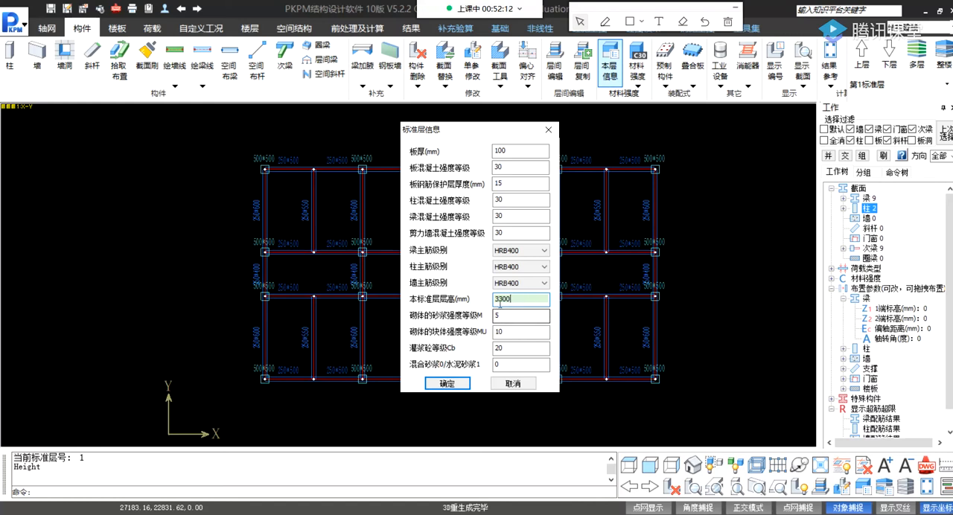
{"action": "left_click", "coordinate": [497, 300]}
{"action": "left_click", "coordinate": [496, 300]}
{"action": "left_click", "coordinate": [505, 300]}
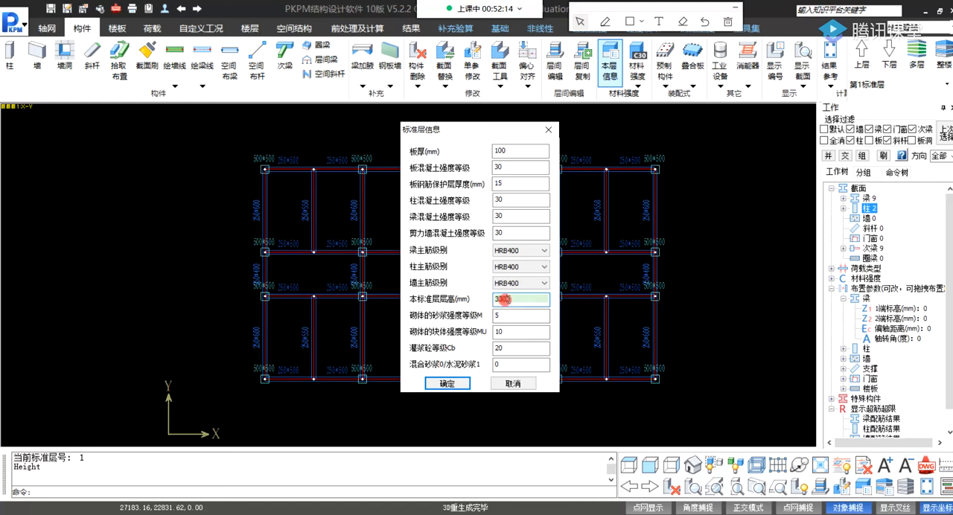
{"action": "left_click", "coordinate": [498, 298]}
{"action": "left_click", "coordinate": [512, 300]}
{"action": "left_click", "coordinate": [513, 299]}
{"action": "double_click", "coordinate": [513, 299]}
{"action": "type", "text": "3000"}
{"action": "left_click", "coordinate": [511, 334]}
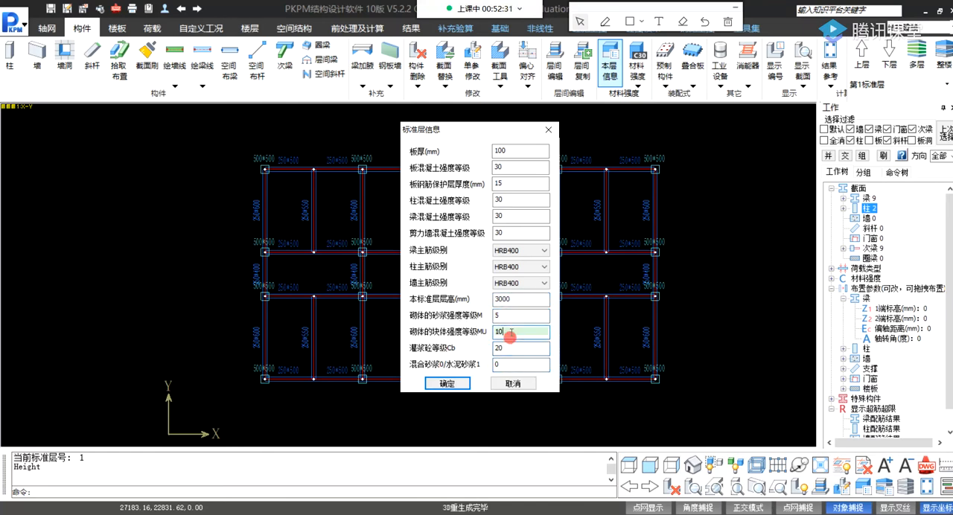
{"action": "left_click", "coordinate": [505, 347]}
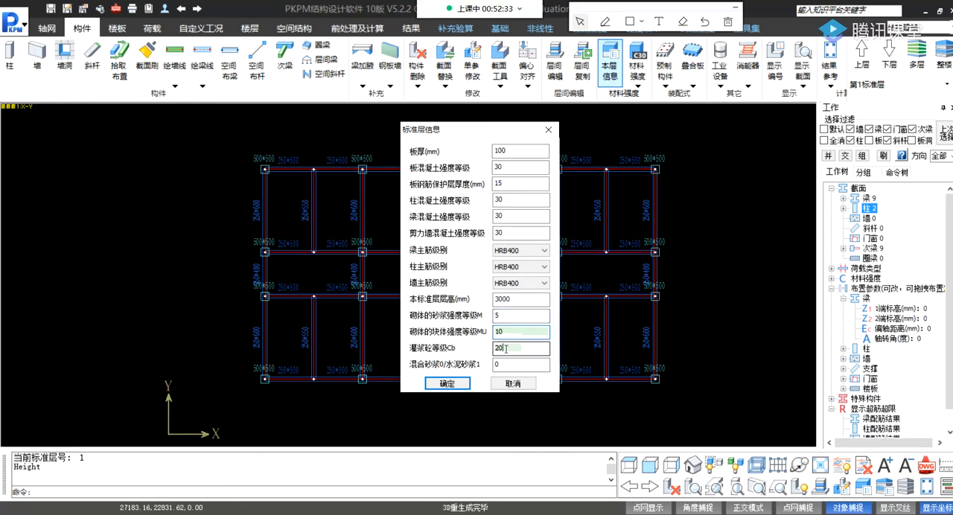
{"action": "left_click", "coordinate": [442, 384]}
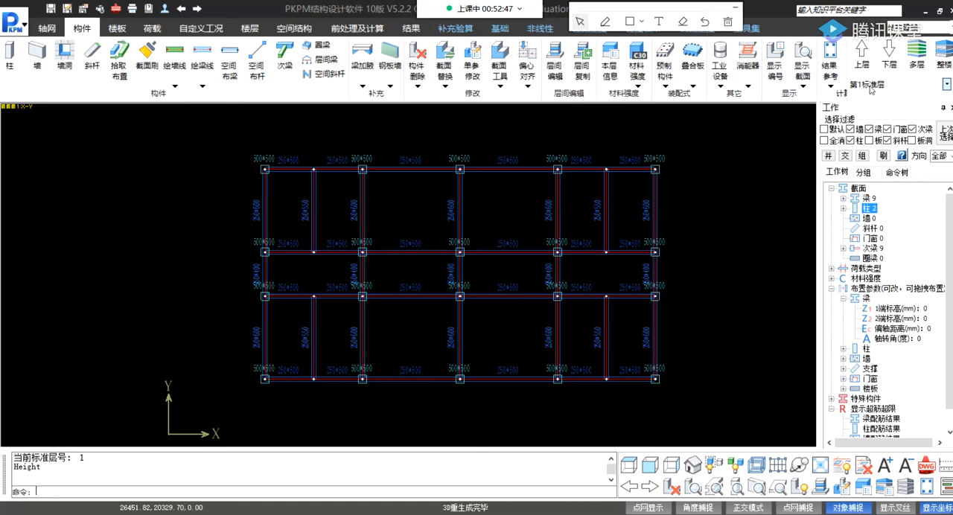
Add a new standard floor as a full copy of standard floor 1.
{"action": "left_click", "coordinate": [947, 84]}
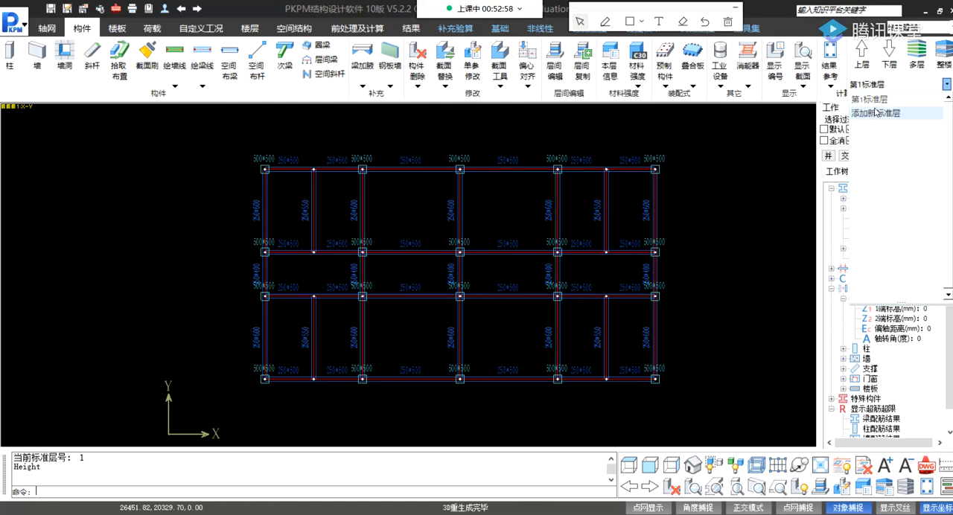
{"action": "left_click", "coordinate": [946, 85]}
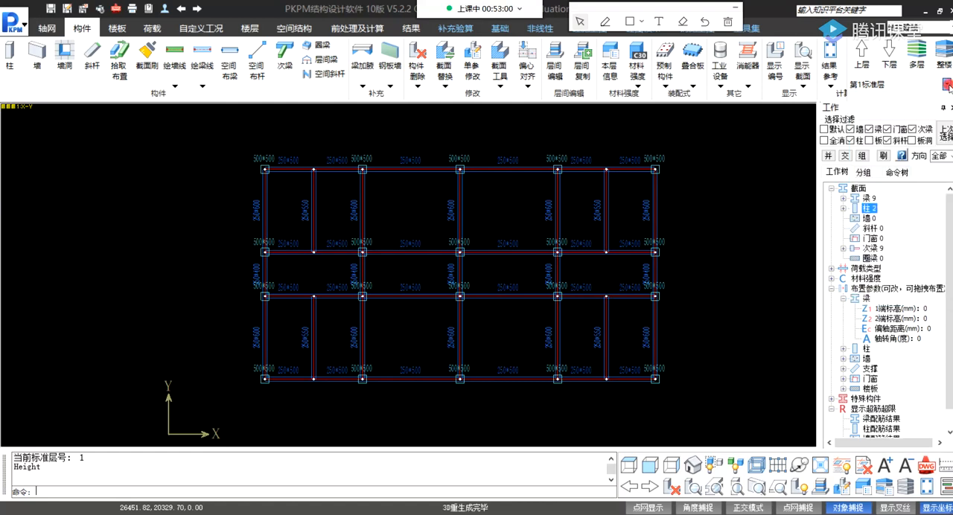
{"action": "left_click", "coordinate": [947, 84]}
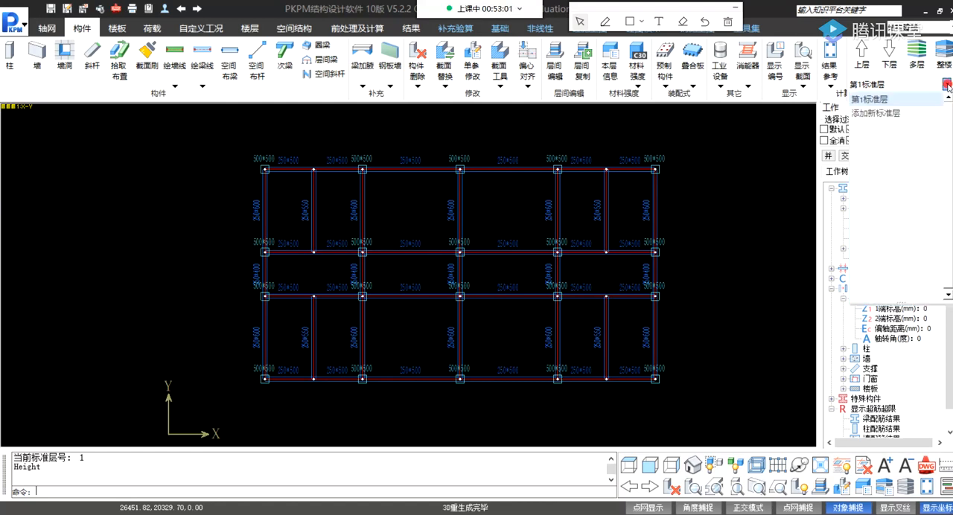
{"action": "left_click", "coordinate": [883, 114]}
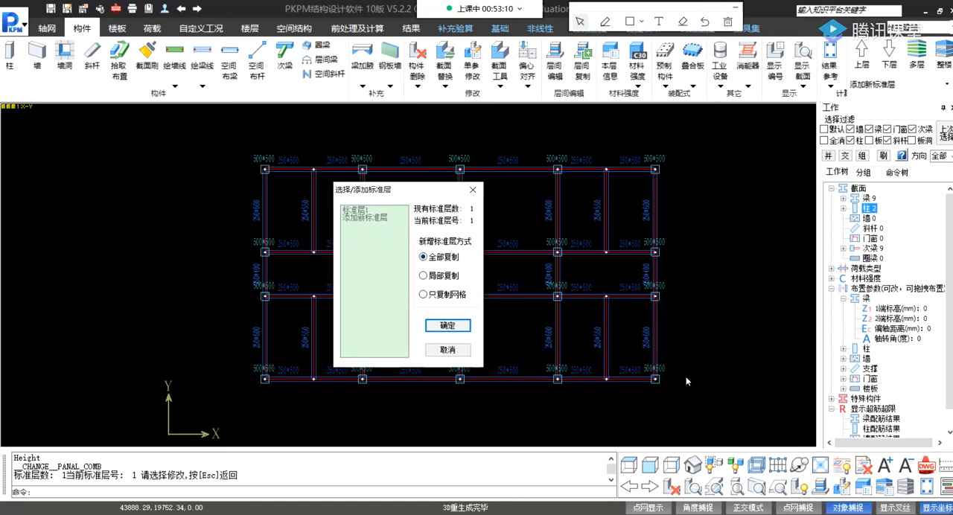
{"action": "left_click", "coordinate": [424, 276]}
{"action": "left_click", "coordinate": [421, 296]}
{"action": "left_click", "coordinate": [426, 256]}
{"action": "left_click", "coordinate": [442, 324]}
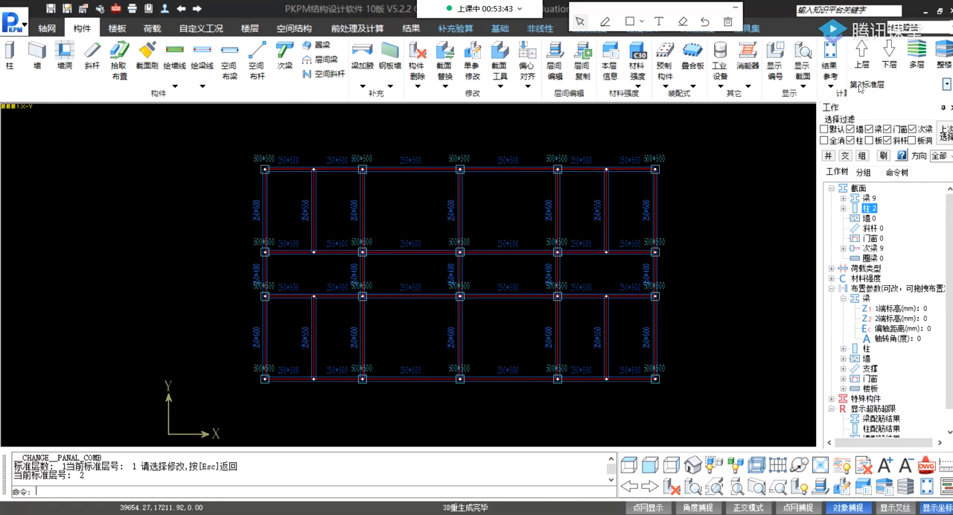
Select standard floor 2 and try the 400 × 400 mm section for its columns.
{"action": "left_click", "coordinate": [946, 84]}
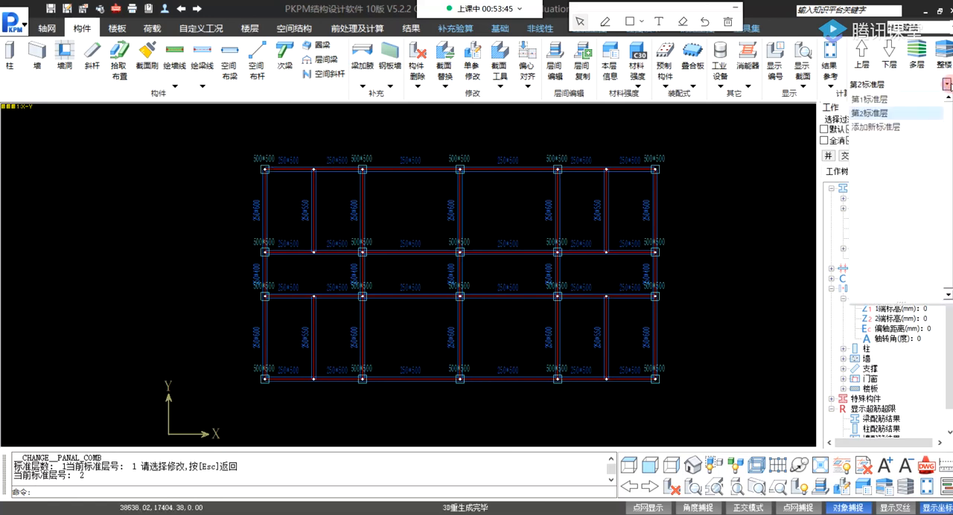
{"action": "left_click", "coordinate": [878, 114]}
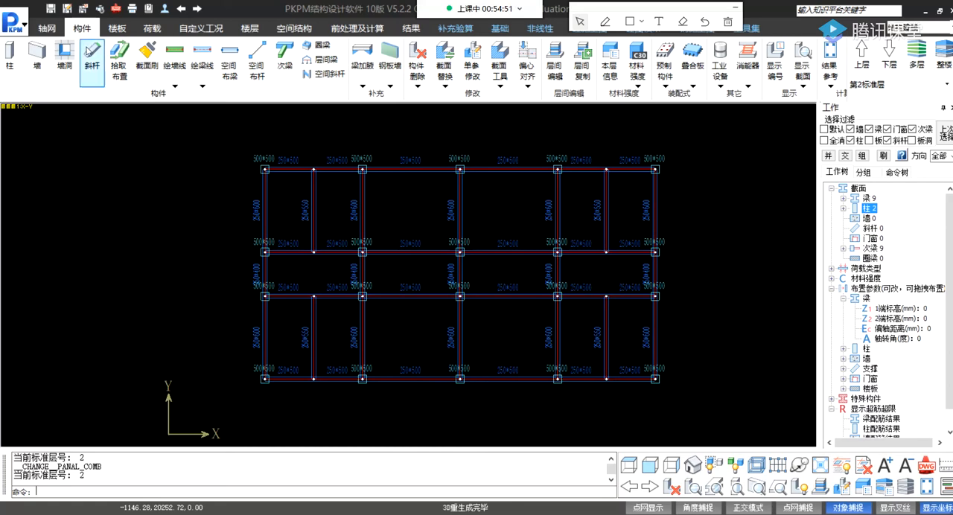
{"action": "left_click", "coordinate": [10, 58]}
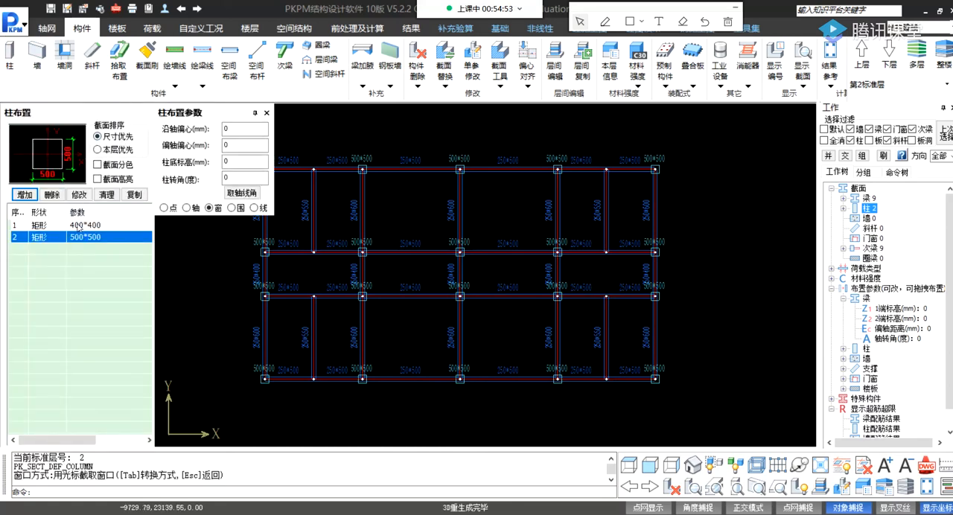
{"action": "left_click", "coordinate": [92, 227]}
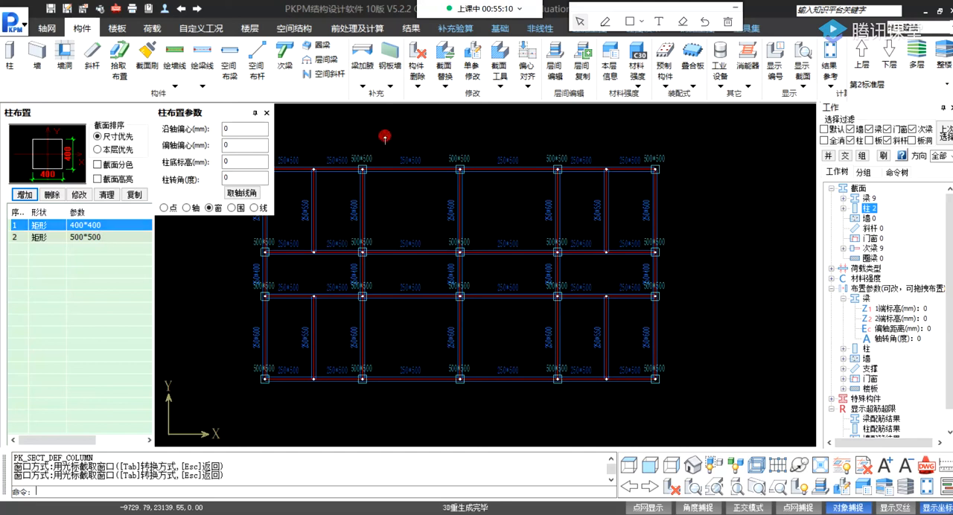
{"action": "key", "text": "Escape"}
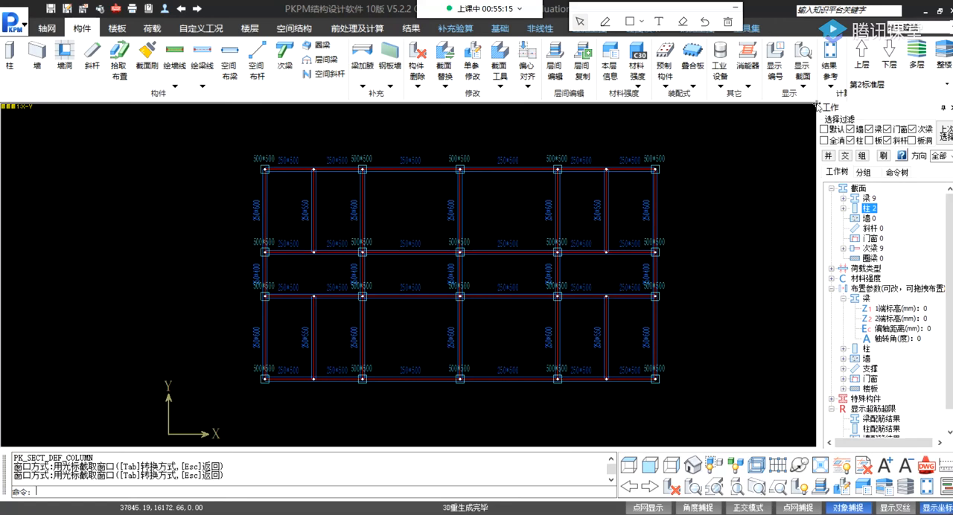
{"action": "left_click", "coordinate": [831, 84]}
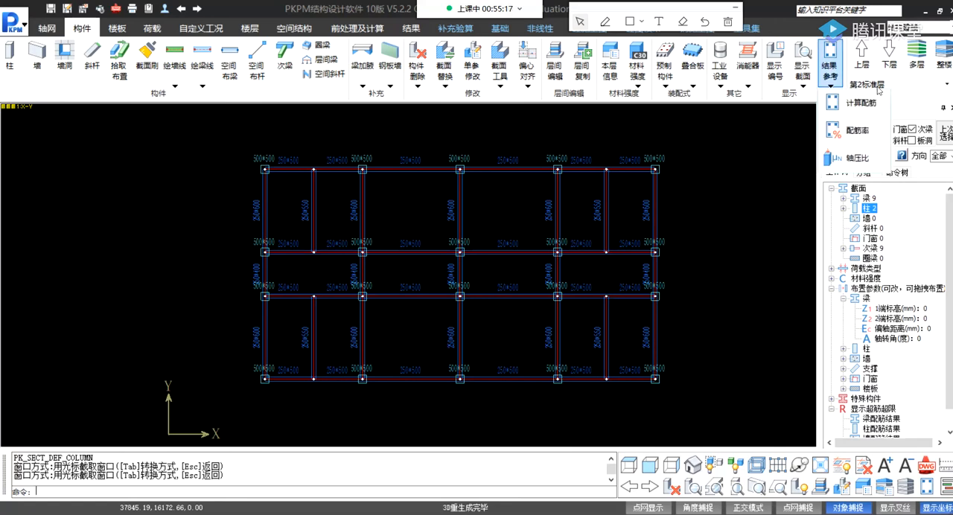
{"action": "left_click", "coordinate": [881, 90]}
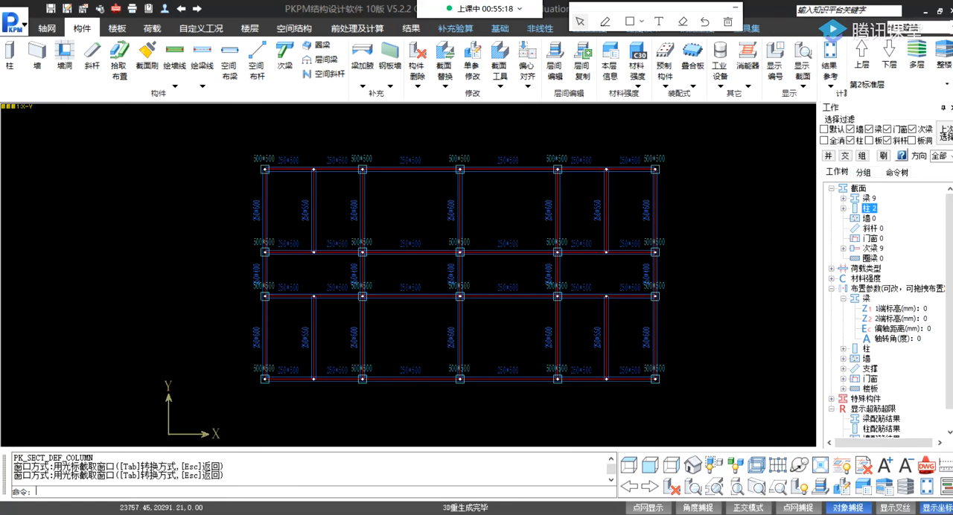
{"action": "left_click", "coordinate": [947, 84]}
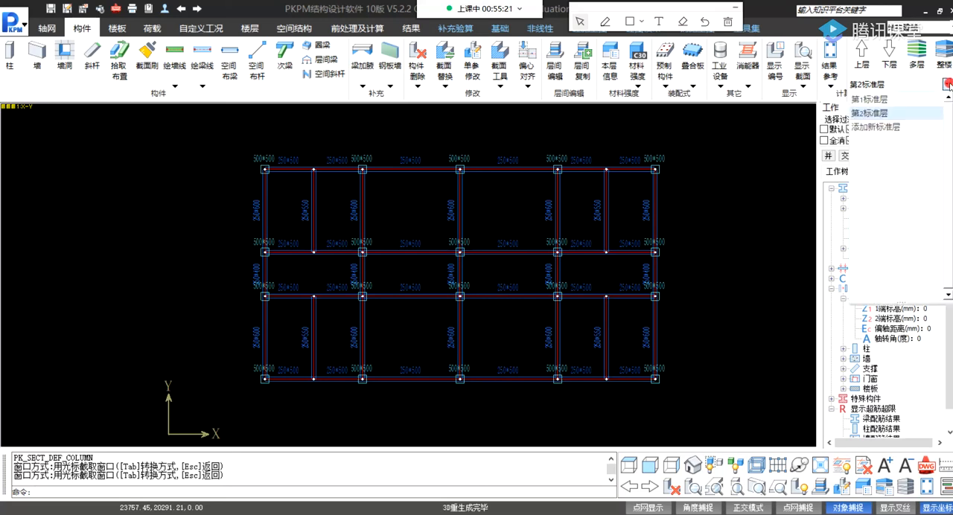
{"action": "left_click", "coordinate": [878, 128]}
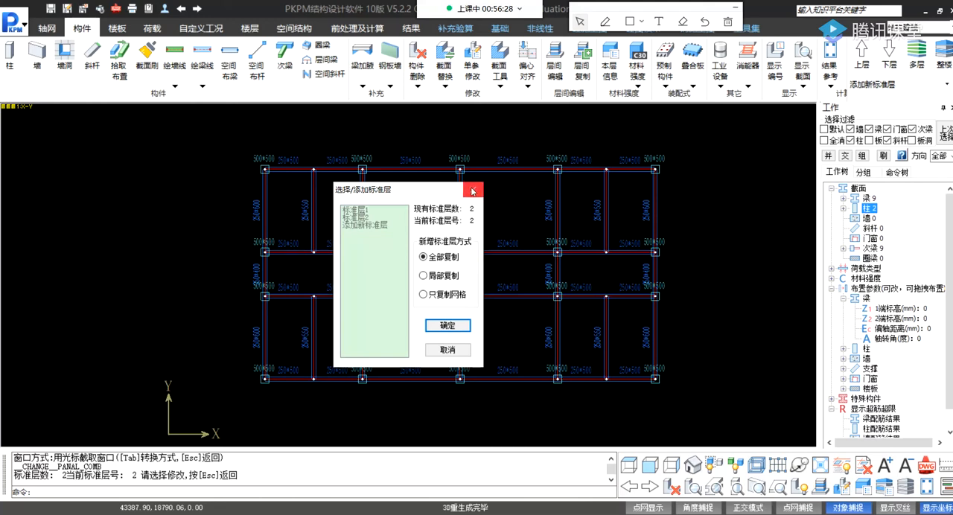
{"action": "left_click", "coordinate": [473, 191]}
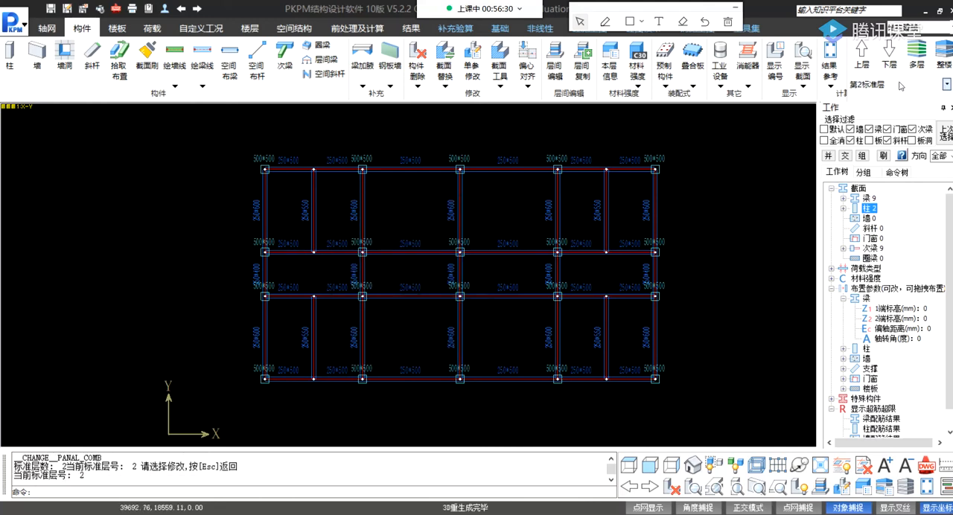
Switch to standard floor 1 and add another new standard floor as a full copy of it.
{"action": "left_click", "coordinate": [946, 84]}
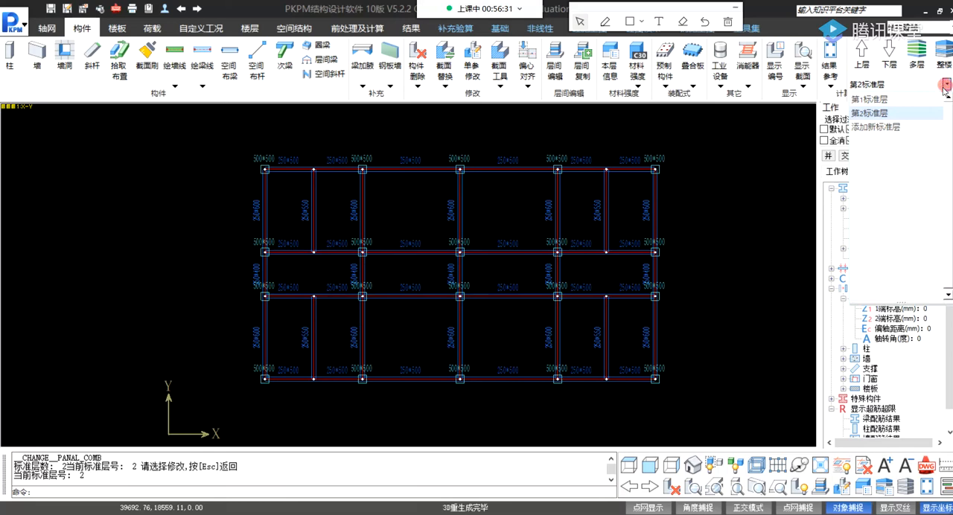
{"action": "left_click", "coordinate": [869, 100]}
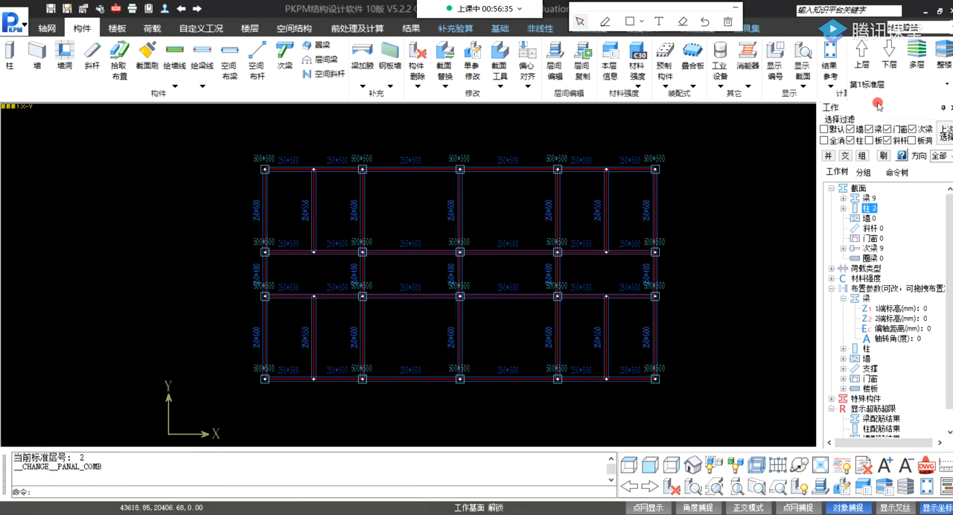
{"action": "left_click", "coordinate": [946, 84]}
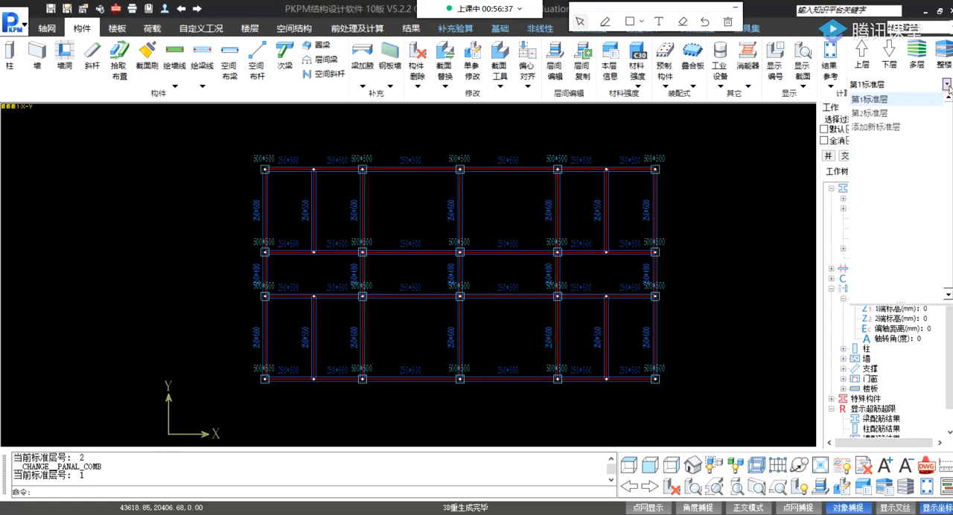
{"action": "left_click", "coordinate": [875, 127]}
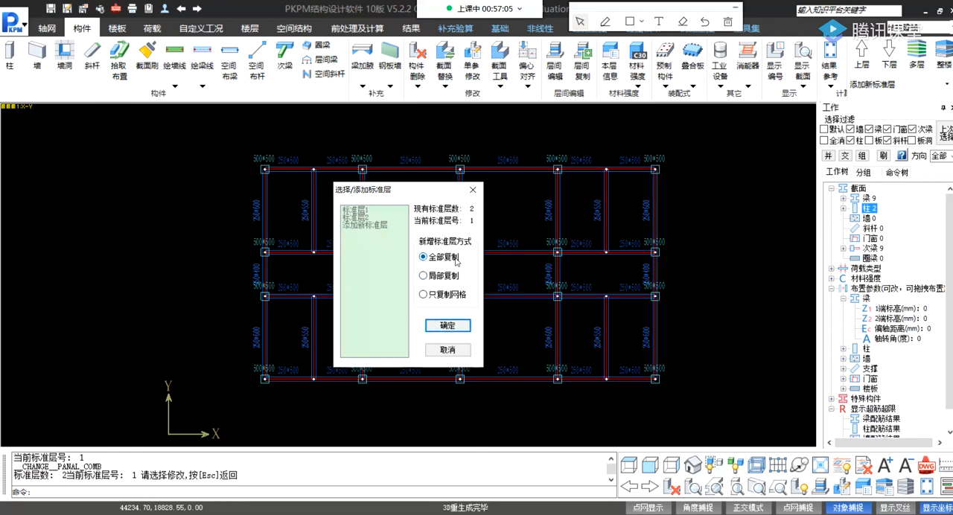
{"action": "left_click", "coordinate": [454, 327]}
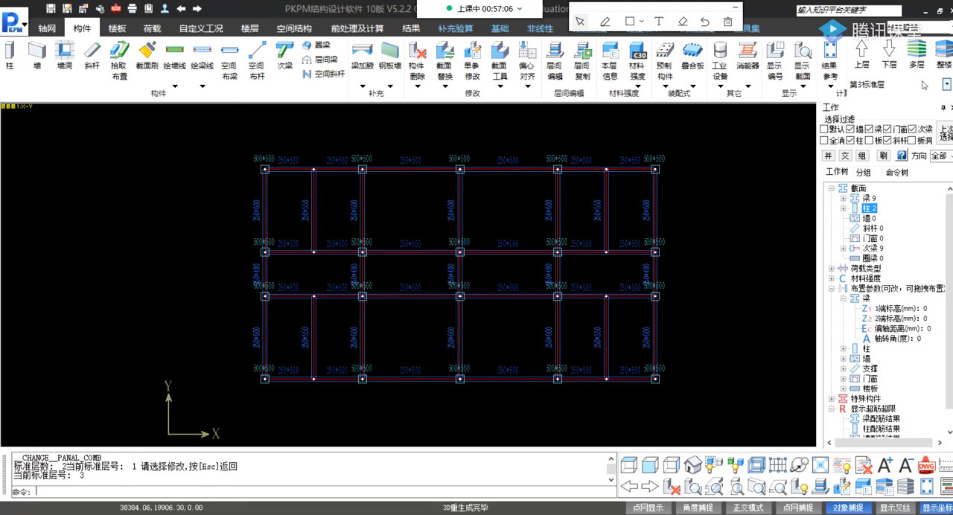
{"action": "left_click", "coordinate": [946, 84]}
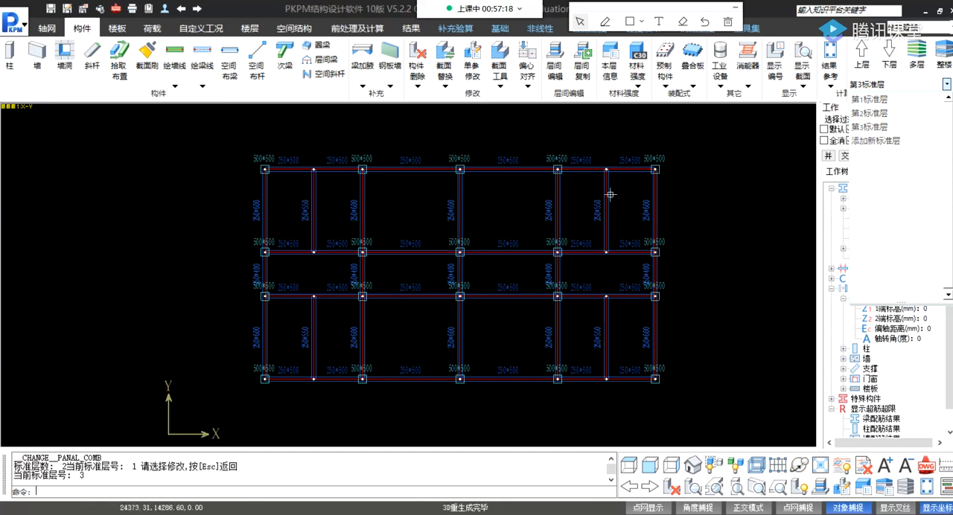
{"action": "left_click", "coordinate": [882, 87]}
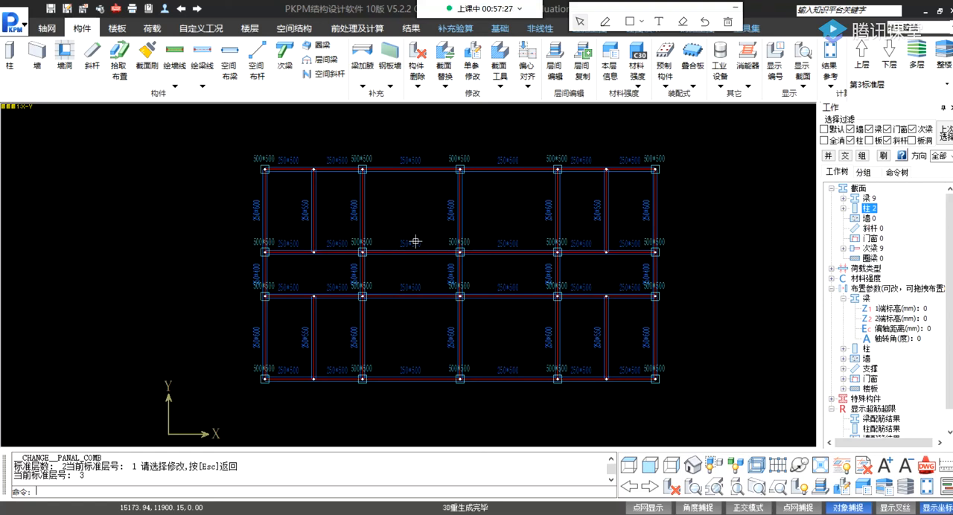
{"action": "middle_click_drag", "start_coordinate": [700, 179], "coordinate": [661, 176]}
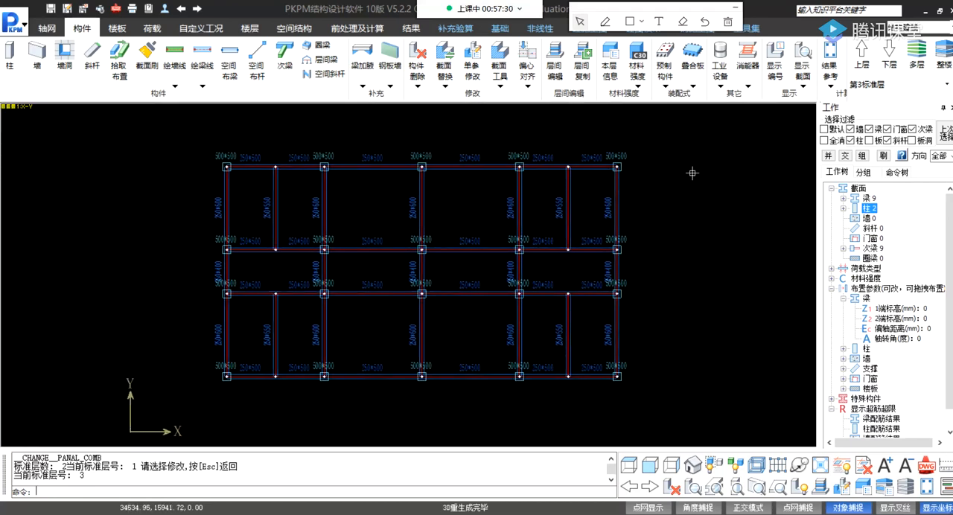
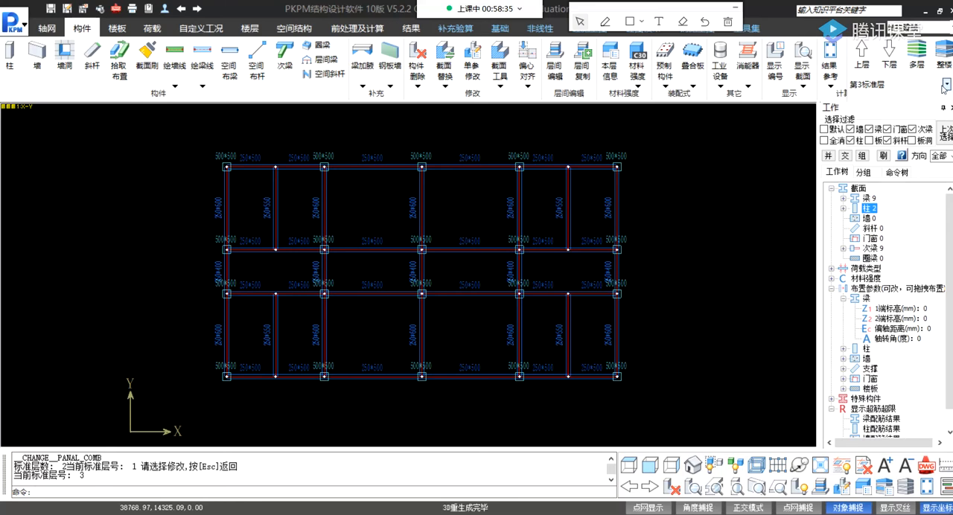
List the standard floors and try to display the multi-storey view of the model.
{"action": "left_click", "coordinate": [946, 84]}
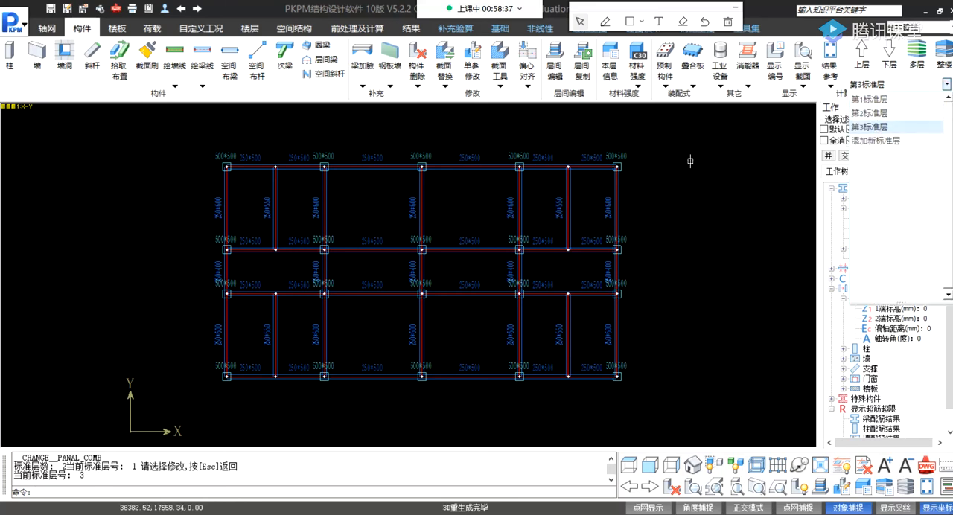
{"action": "left_click", "coordinate": [678, 183]}
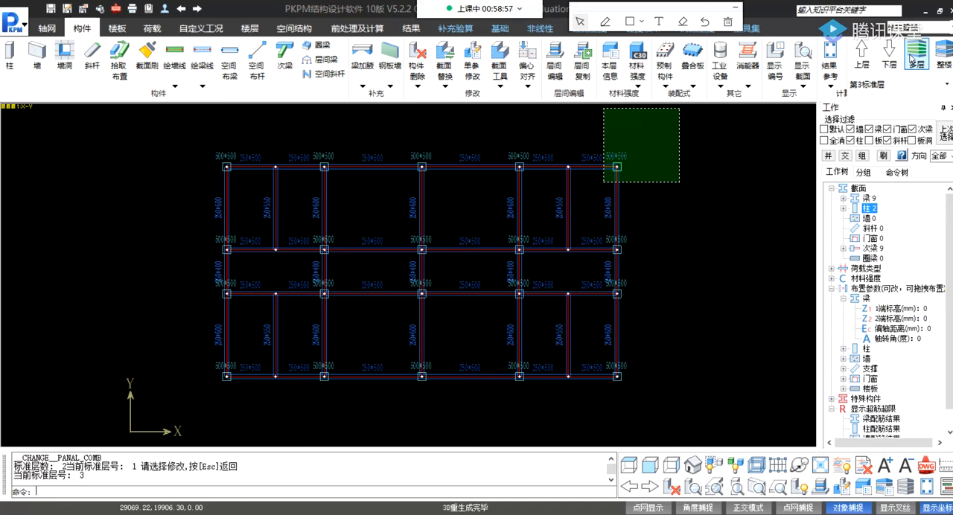
{"action": "left_click", "coordinate": [914, 58]}
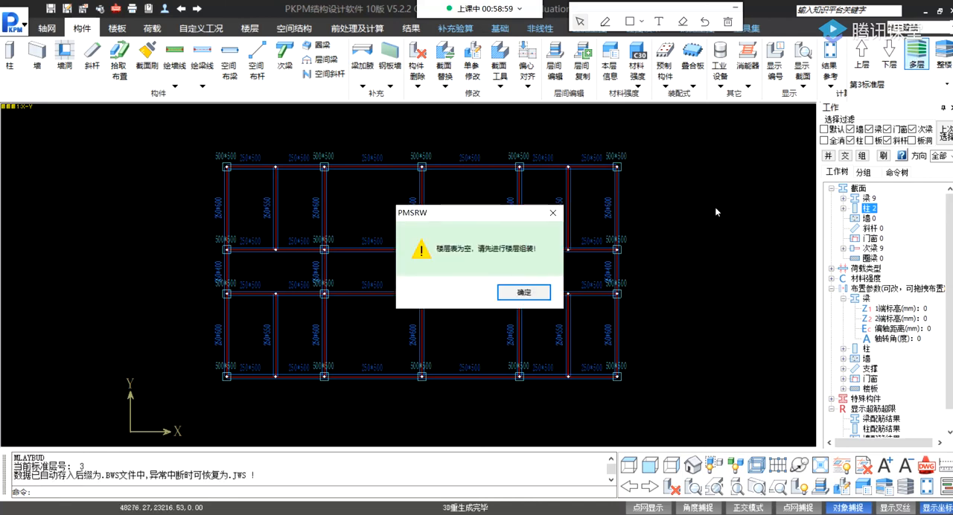
{"action": "left_click", "coordinate": [524, 292]}
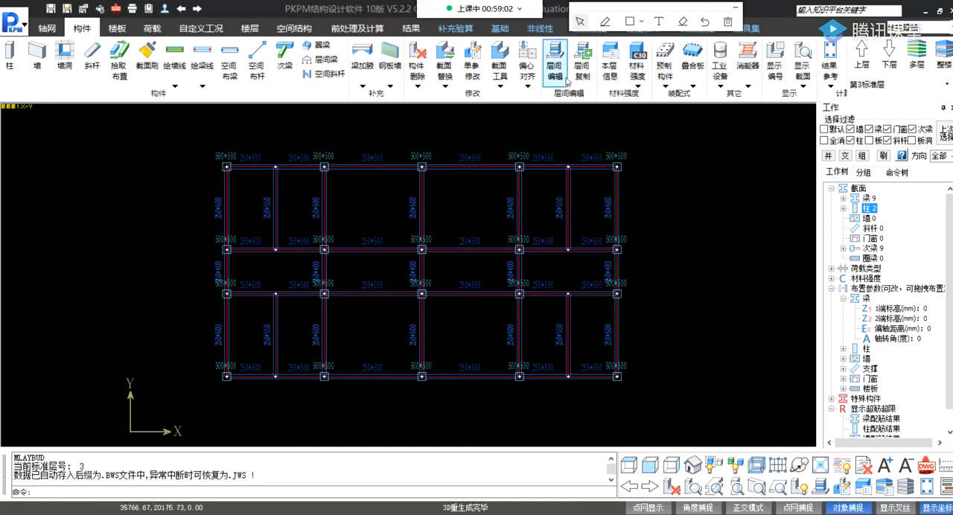
{"action": "left_click", "coordinate": [657, 77]}
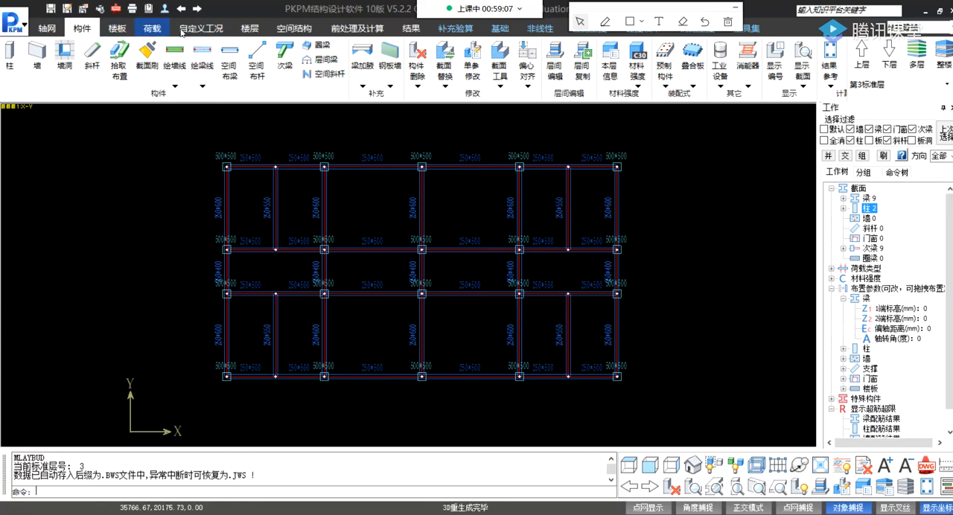
{"action": "left_click", "coordinate": [247, 29]}
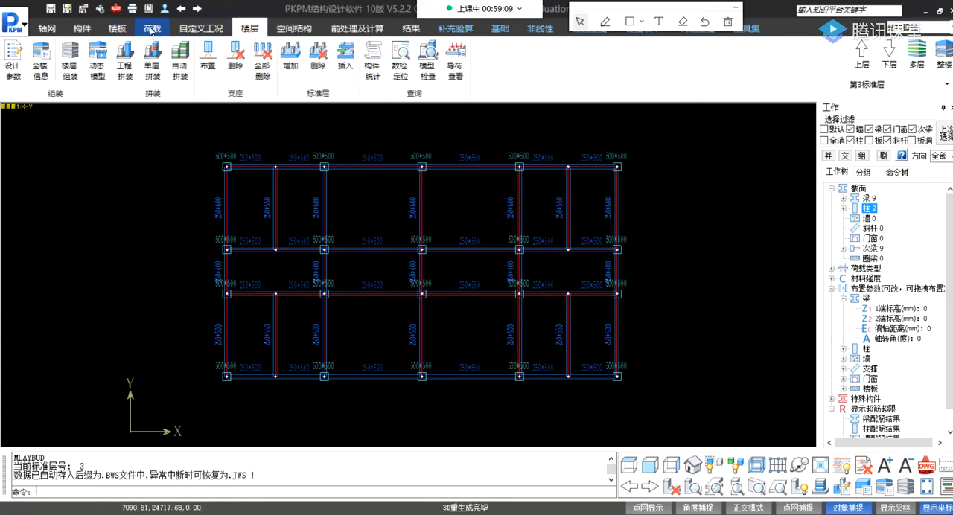
{"action": "left_click", "coordinate": [123, 28]}
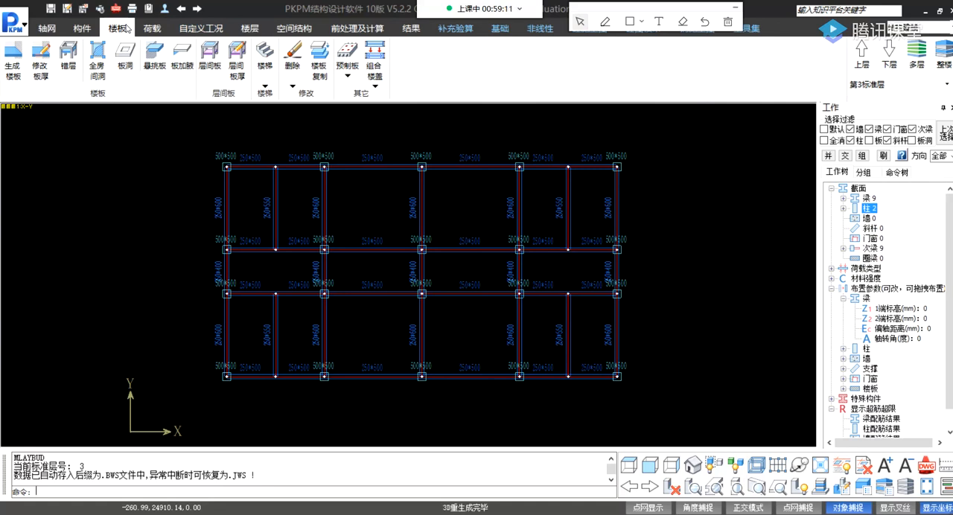
{"action": "left_click", "coordinate": [47, 29]}
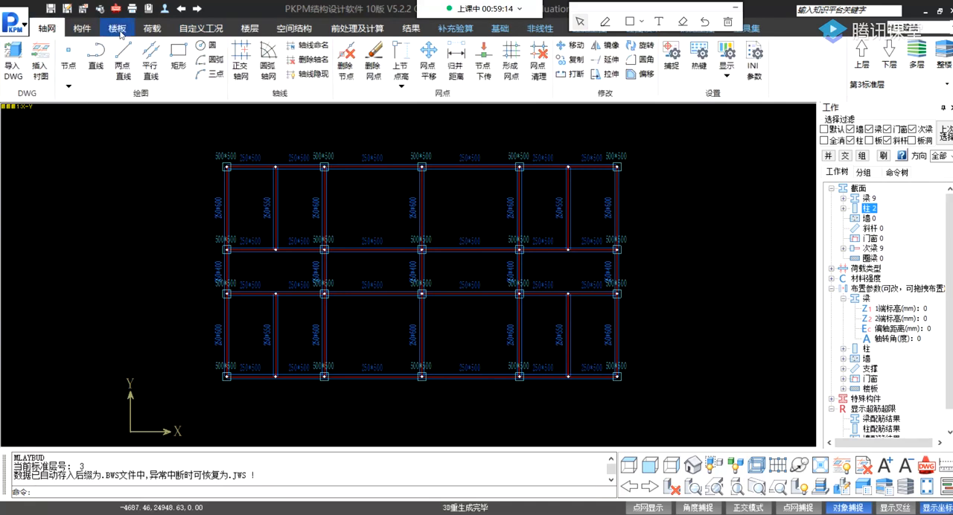
{"action": "left_click", "coordinate": [82, 28]}
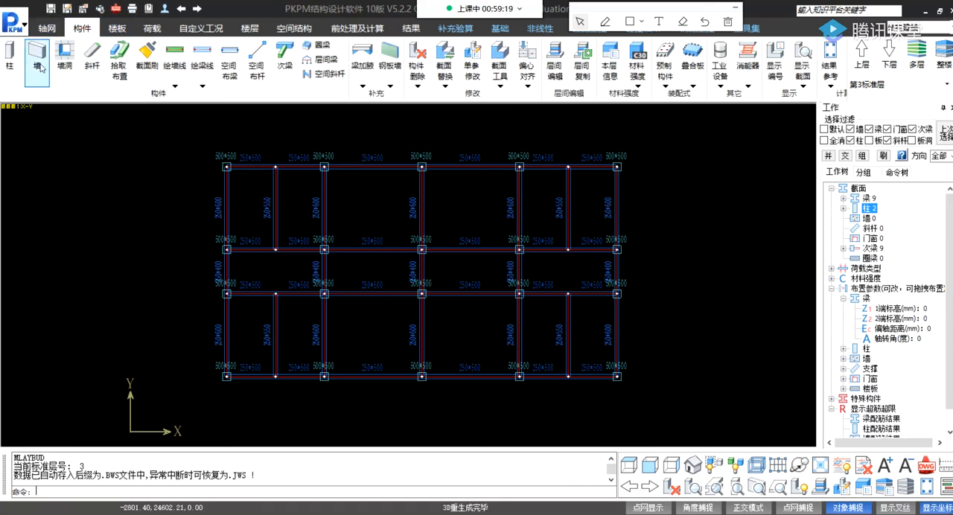
Switch to standard floor 1 and generate its floor slabs.
{"action": "left_click", "coordinate": [118, 30]}
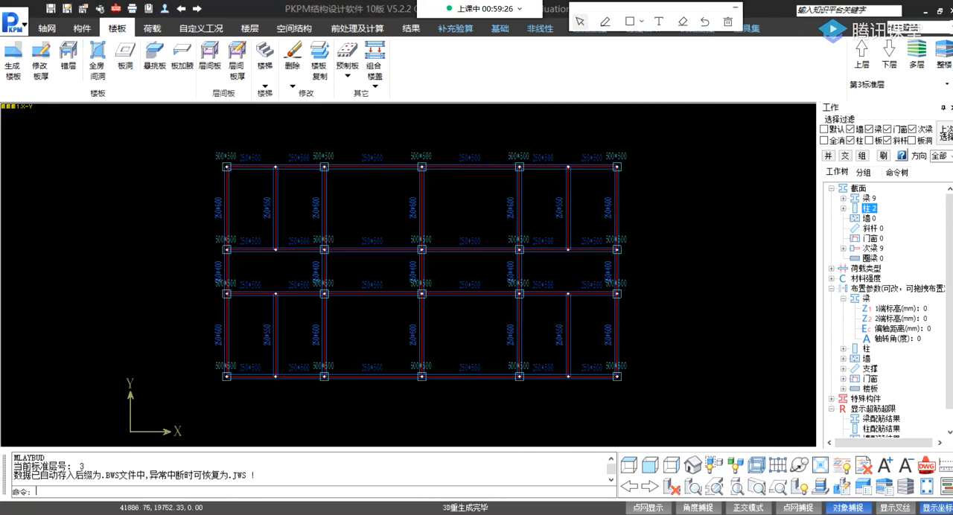
{"action": "left_click", "coordinate": [946, 87]}
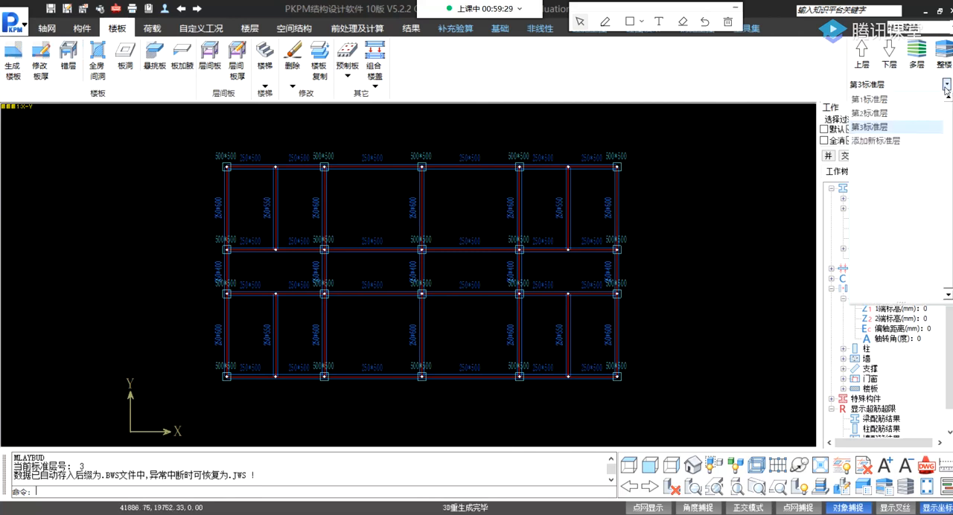
{"action": "left_click", "coordinate": [901, 100]}
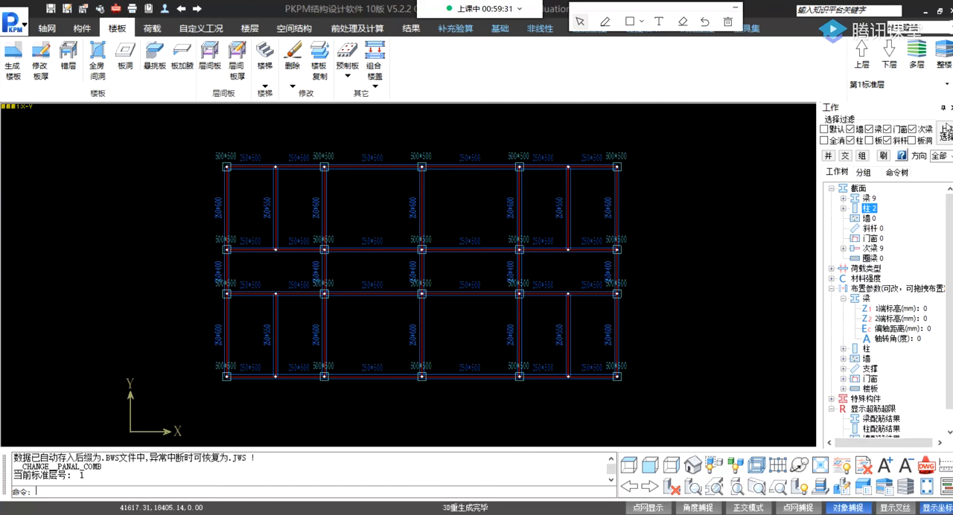
{"action": "left_click", "coordinate": [13, 60]}
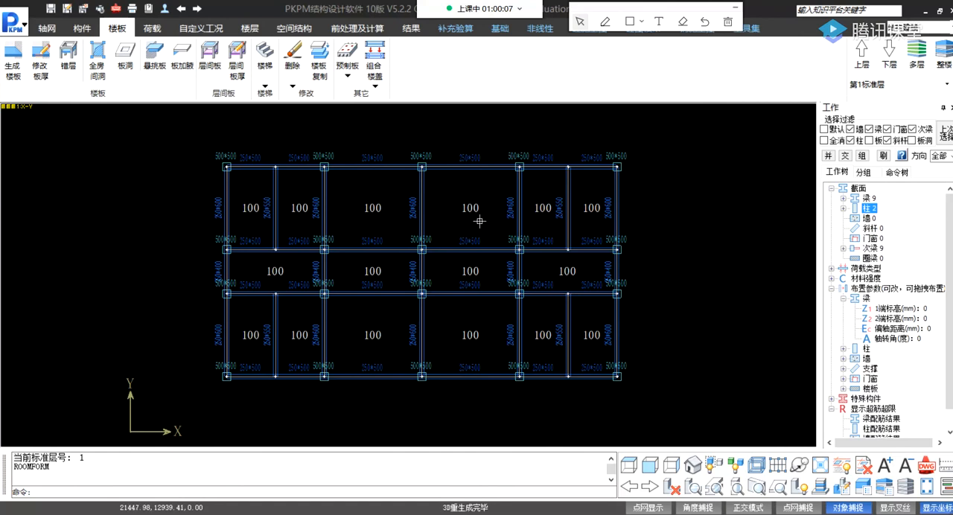
{"action": "mouse_move", "coordinate": [525, 215]}
Start modifying the slab thickness with a value of 130 mm and try the cursor and window selection modes.
{"action": "mouse_move", "coordinate": [504, 172]}
{"action": "left_click", "coordinate": [47, 67]}
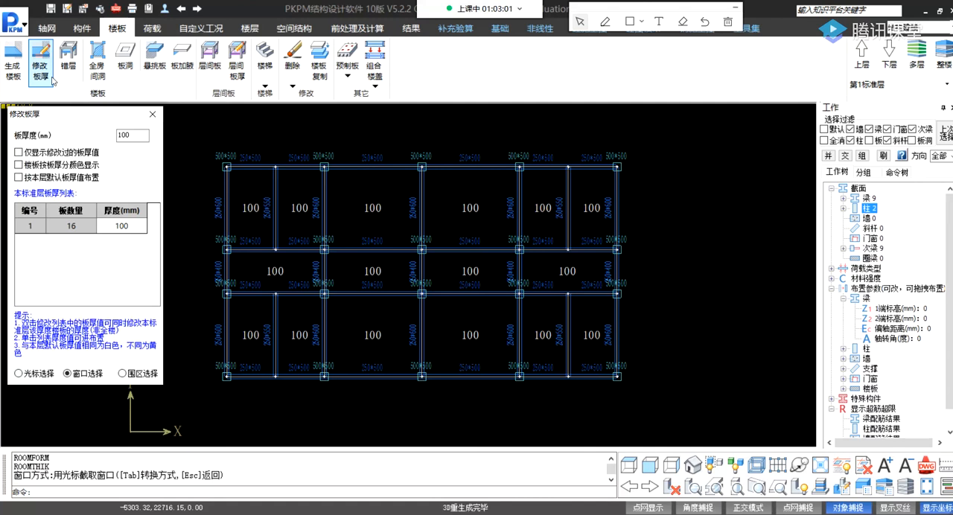
{"action": "double_click", "coordinate": [124, 135]}
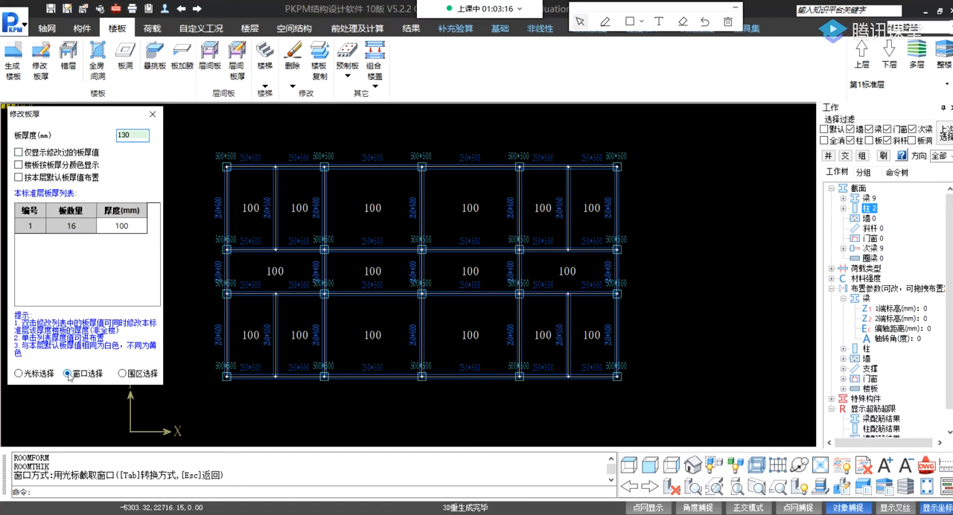
{"action": "left_click", "coordinate": [19, 374]}
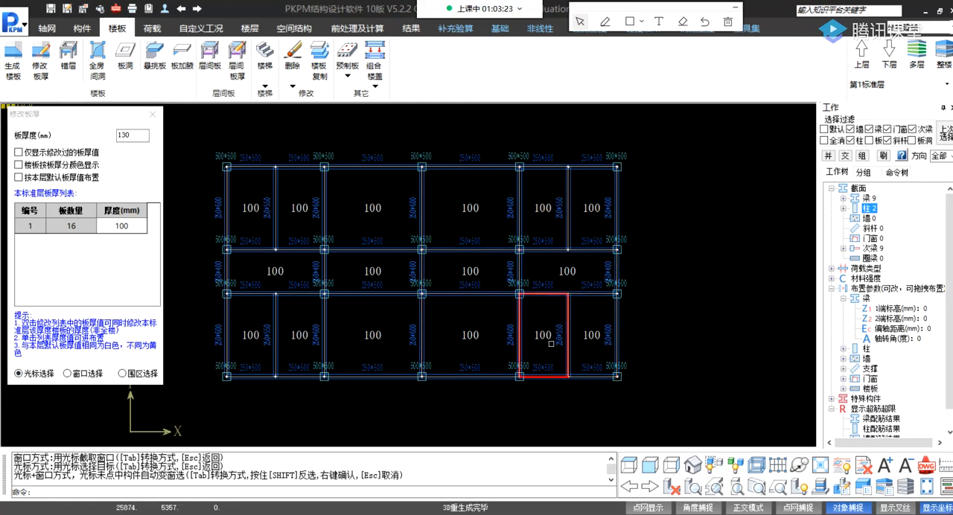
{"action": "left_click", "coordinate": [67, 374]}
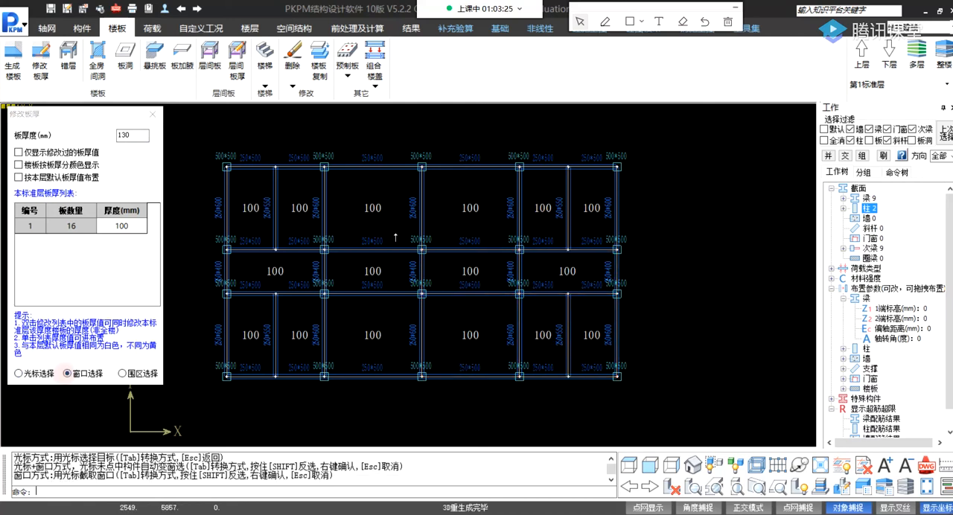
{"action": "left_click", "coordinate": [294, 136]}
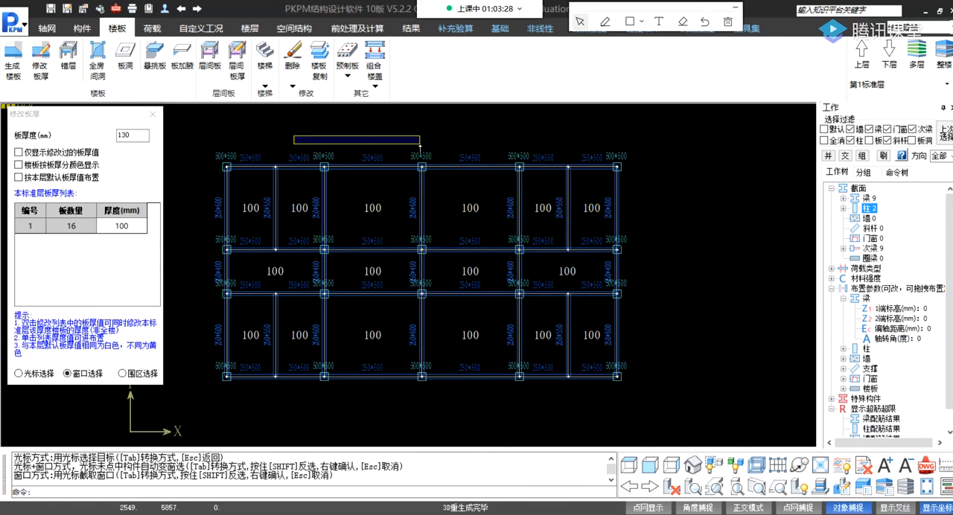
Try to enclose slabs in the upper and corridor bays right of centre with a freeform fence selection.
{"action": "left_click", "coordinate": [121, 373]}
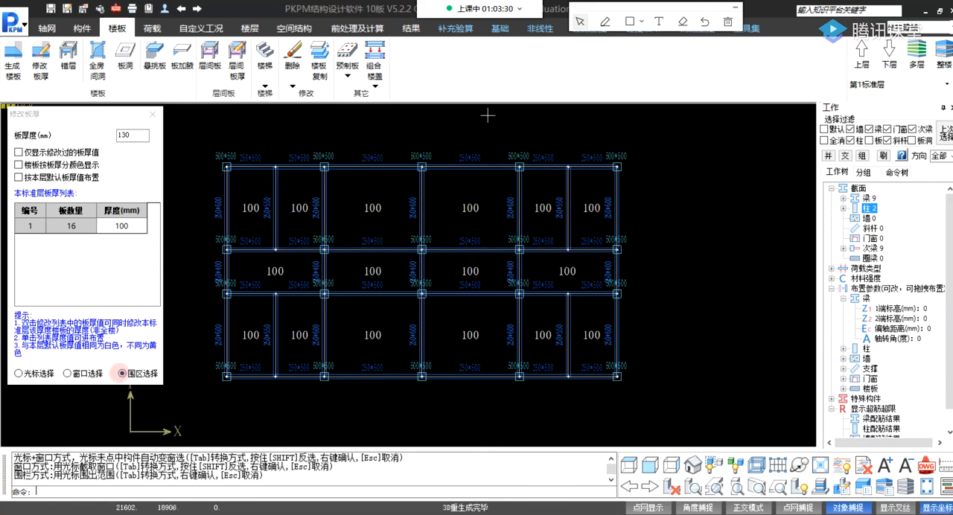
{"action": "left_click", "coordinate": [408, 146]}
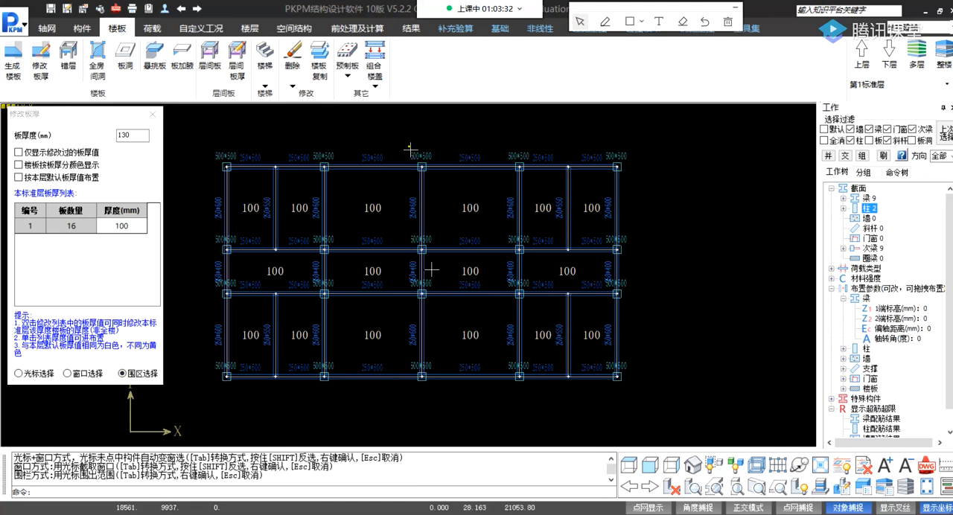
{"action": "left_click", "coordinate": [408, 270]}
{"action": "left_click", "coordinate": [551, 270]}
{"action": "left_click", "coordinate": [543, 235]}
{"action": "left_click", "coordinate": [457, 177]}
{"action": "left_click", "coordinate": [523, 126]}
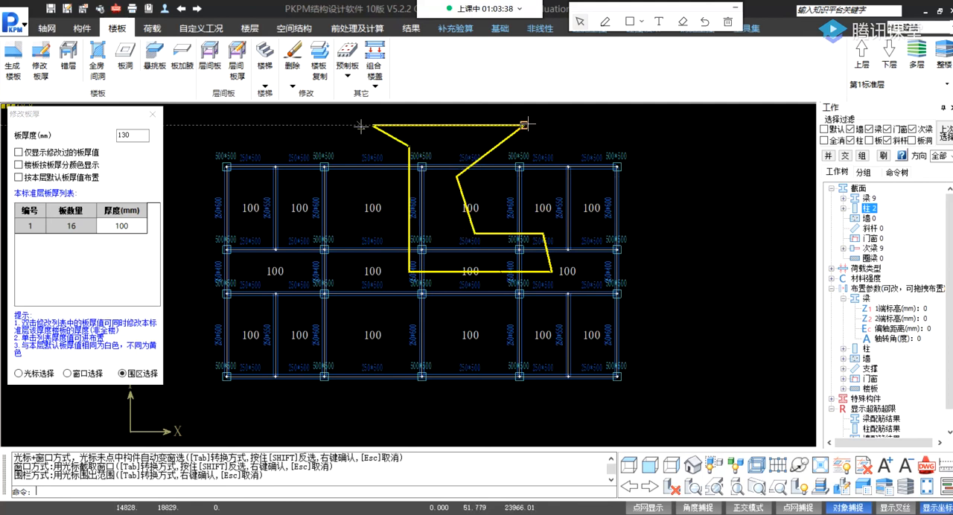
{"action": "right_click", "coordinate": [470, 135]}
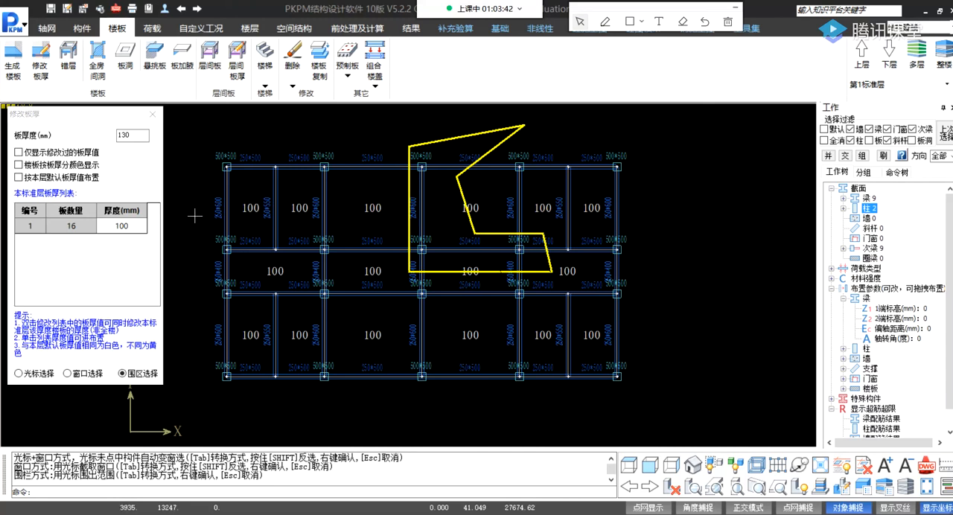
Apply the 130 mm thickness to the four large slabs in the two middle bays, using cursor selection.
{"action": "left_click", "coordinate": [18, 373]}
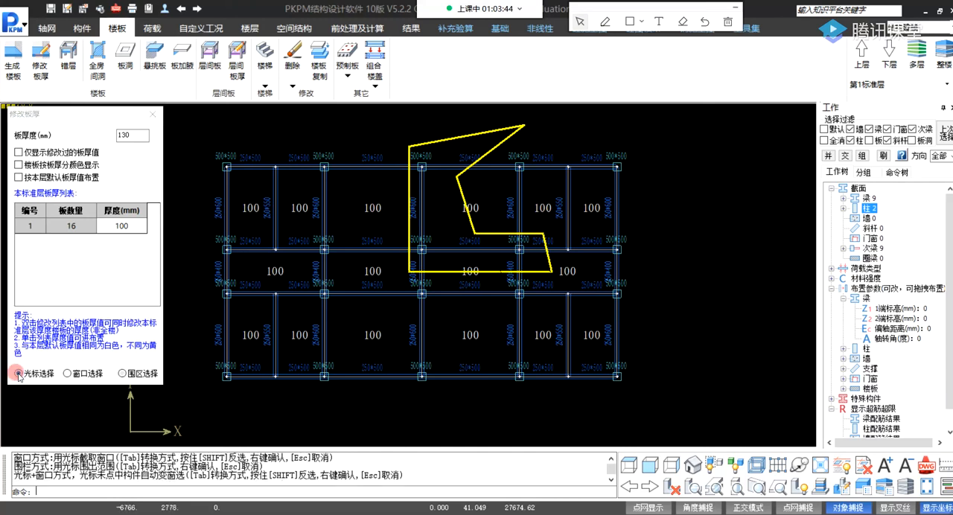
{"action": "left_click", "coordinate": [40, 62]}
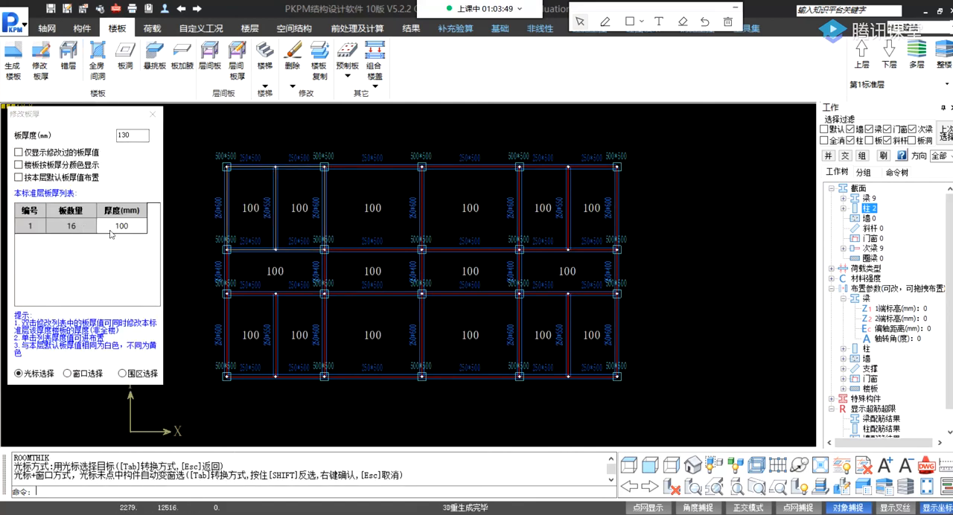
{"action": "left_click", "coordinate": [131, 135]}
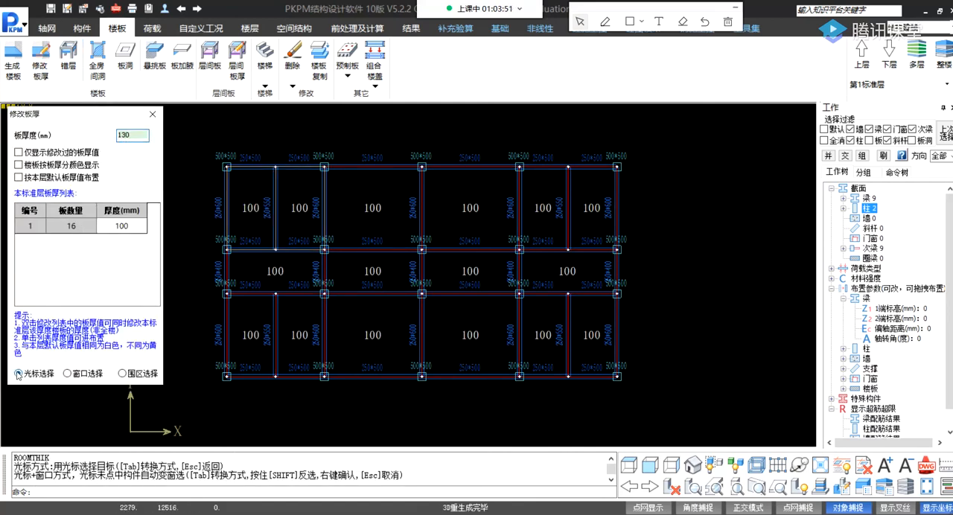
{"action": "left_click", "coordinate": [375, 218]}
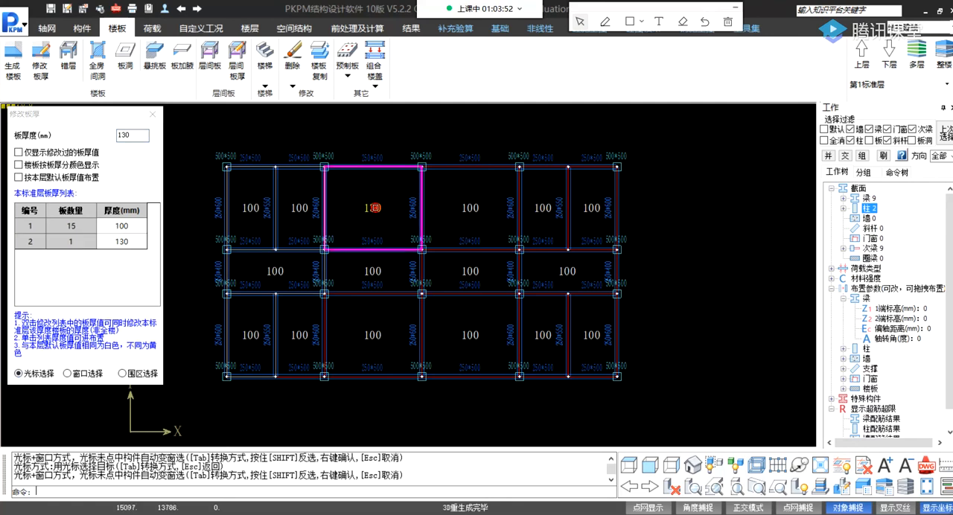
{"action": "left_click", "coordinate": [490, 213]}
{"action": "left_click", "coordinate": [478, 329]}
{"action": "left_click", "coordinate": [393, 343]}
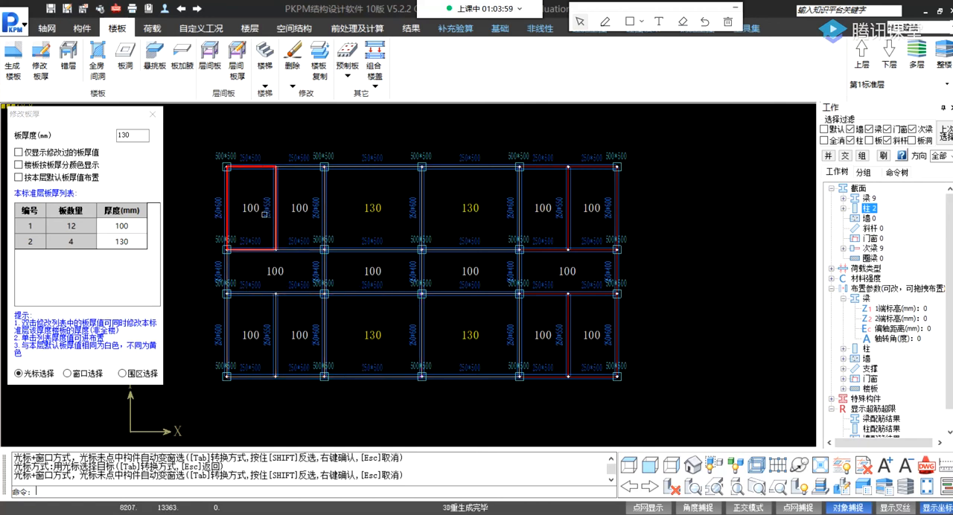
Set the thickness of the eight narrow slabs in the end bays, above and below the corridor, to 90 mm.
{"action": "left_click", "coordinate": [124, 134]}
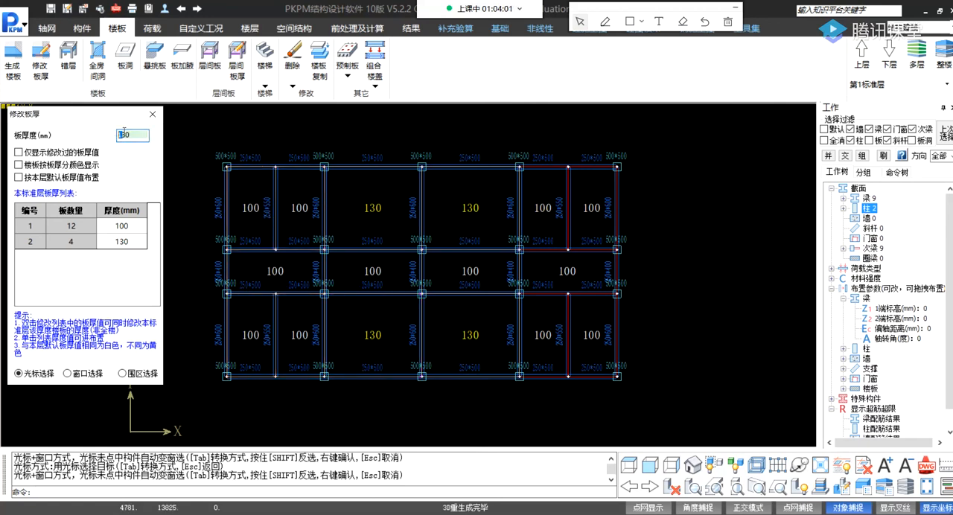
{"action": "left_click_drag", "start_coordinate": [126, 135], "coordinate": [112, 134]}
{"action": "type", "text": "90"}
{"action": "left_click", "coordinate": [244, 210]}
{"action": "left_click", "coordinate": [298, 210]}
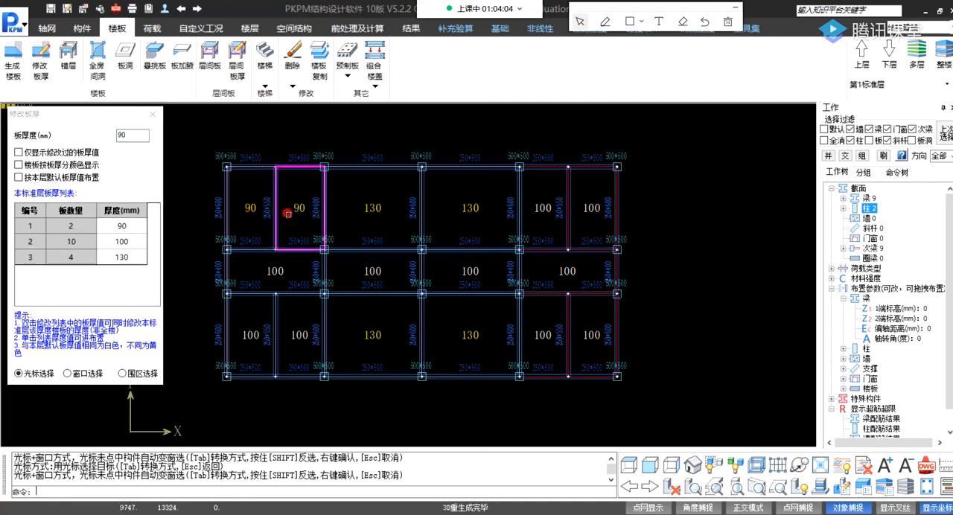
{"action": "left_click", "coordinate": [254, 355]}
{"action": "left_click", "coordinate": [287, 353]}
{"action": "left_click", "coordinate": [598, 320]}
{"action": "left_click", "coordinate": [551, 327]}
{"action": "left_click", "coordinate": [550, 215]}
{"action": "left_click", "coordinate": [583, 221]}
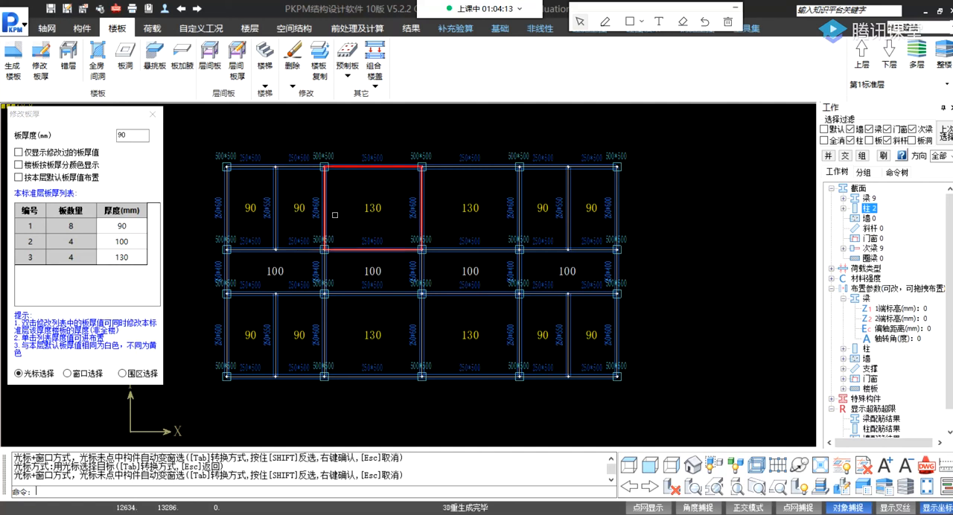
{"action": "left_click", "coordinate": [152, 116]}
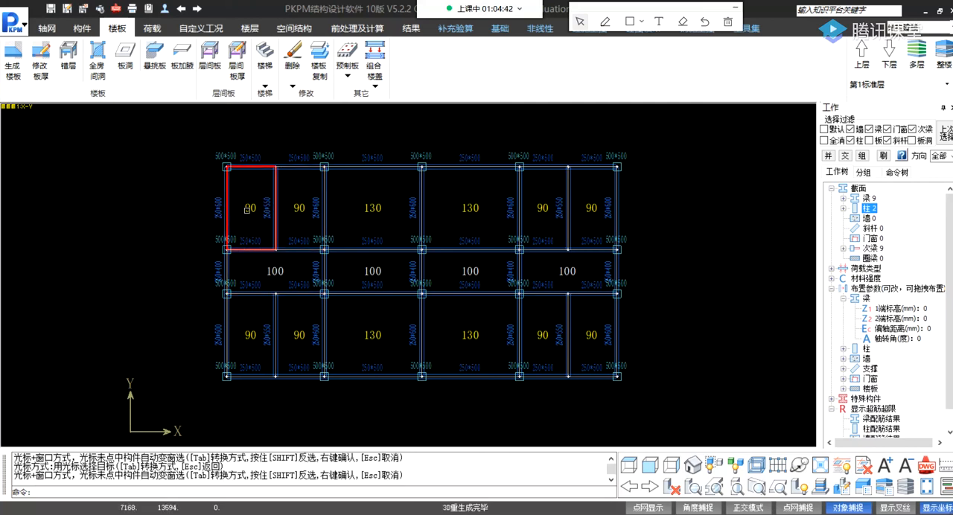
Set the thickness of the two outermost slabs in the upper row to 0 mm.
{"action": "left_click", "coordinate": [42, 67]}
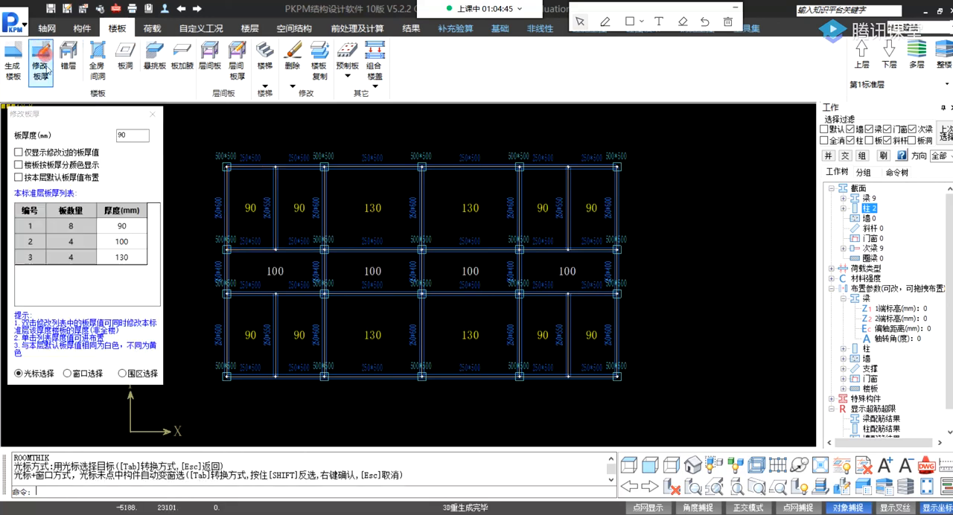
{"action": "left_click_drag", "start_coordinate": [134, 137], "coordinate": [91, 137]}
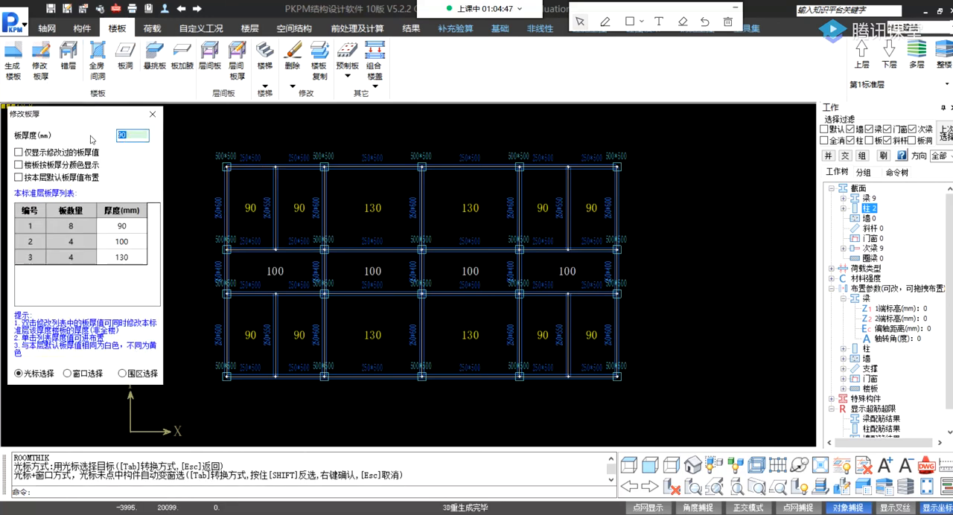
{"action": "type", "text": "0"}
{"action": "left_click", "coordinate": [258, 211]}
{"action": "left_click", "coordinate": [602, 210]}
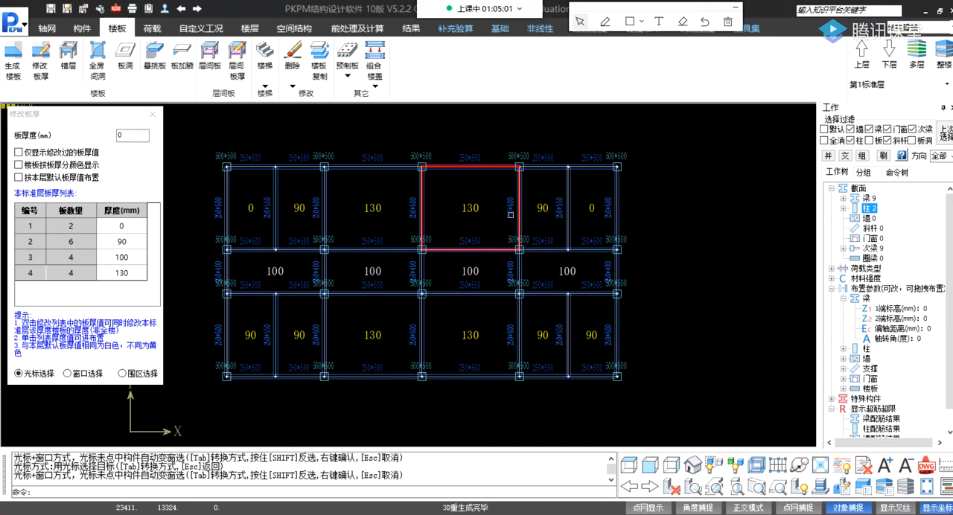
Finish editing slab thicknesses on standard floor 1 and switch to standard floor 2.
{"action": "left_click", "coordinate": [153, 114]}
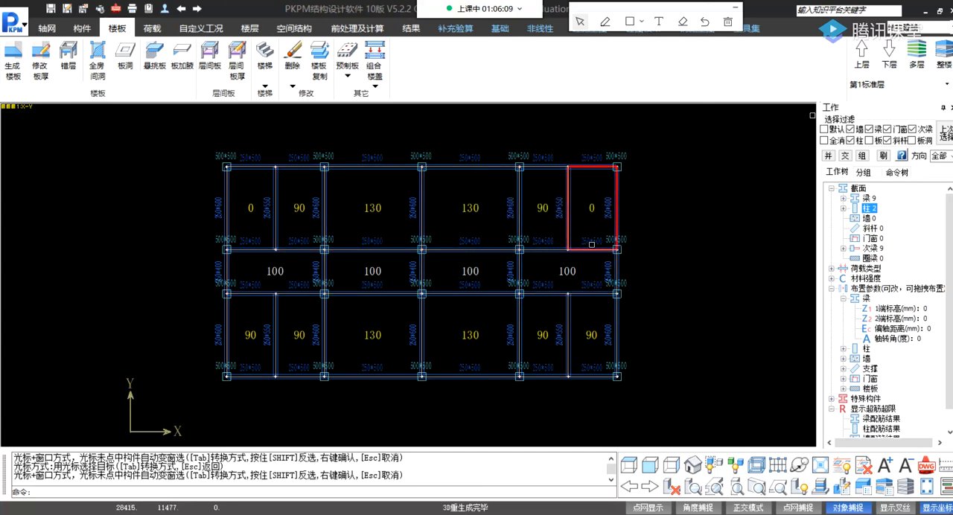
{"action": "middle_click_drag", "start_coordinate": [603, 236], "coordinate": [582, 222]}
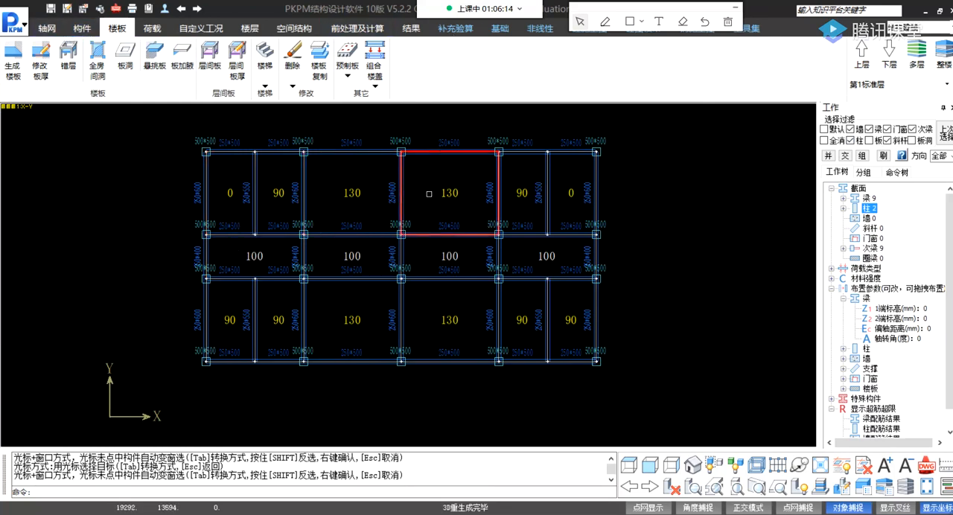
{"action": "left_click", "coordinate": [48, 30]}
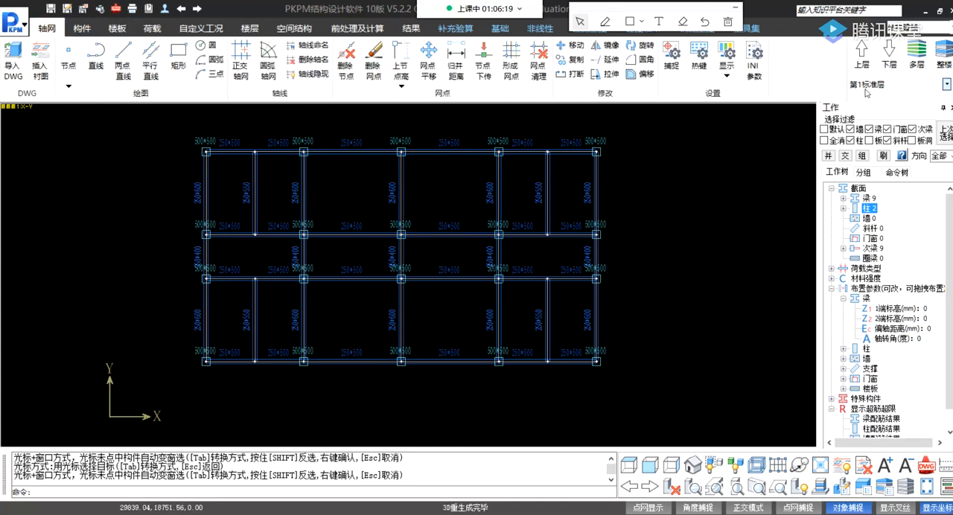
{"action": "left_click", "coordinate": [946, 84]}
{"action": "left_click", "coordinate": [885, 113]}
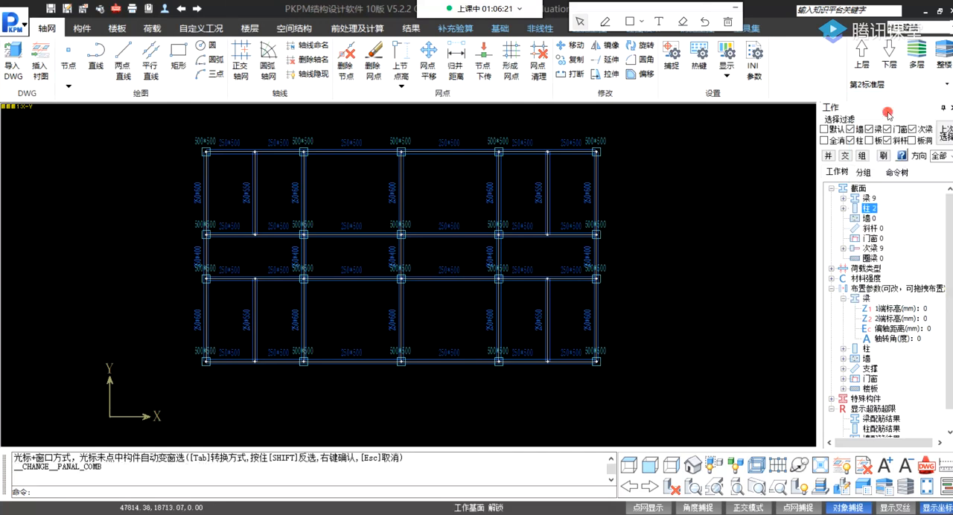
{"action": "left_click", "coordinate": [945, 84]}
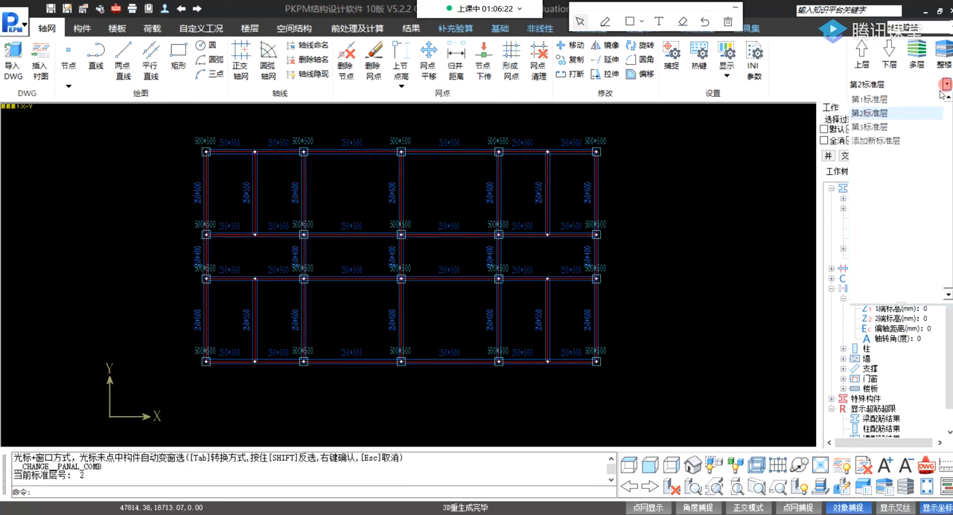
{"action": "left_click", "coordinate": [879, 113]}
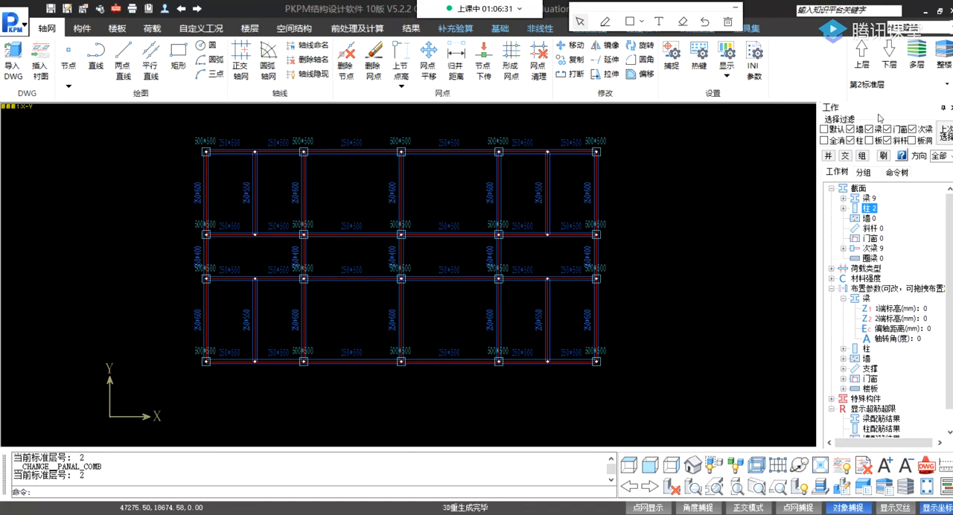
Generate the floor slabs on standard floor 2 and on standard floor 3.
{"action": "left_click", "coordinate": [945, 85]}
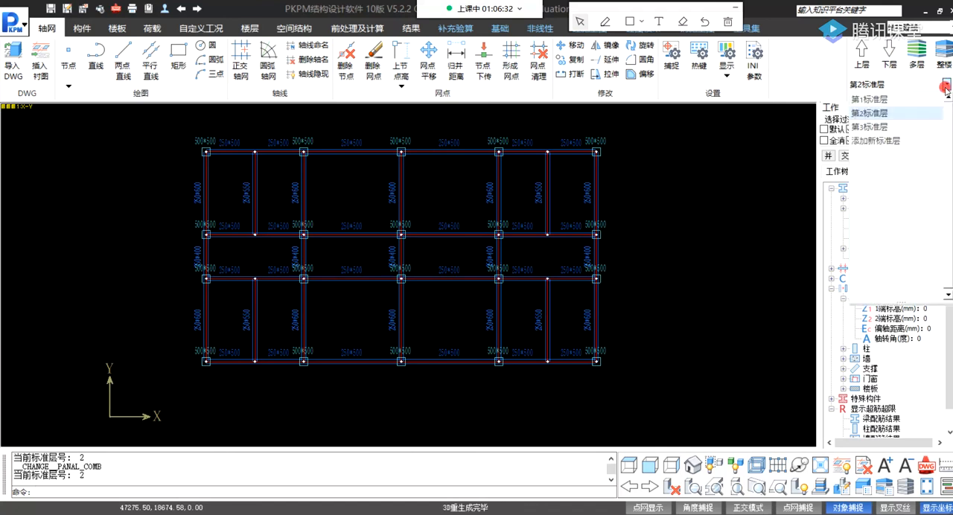
{"action": "left_click", "coordinate": [880, 113]}
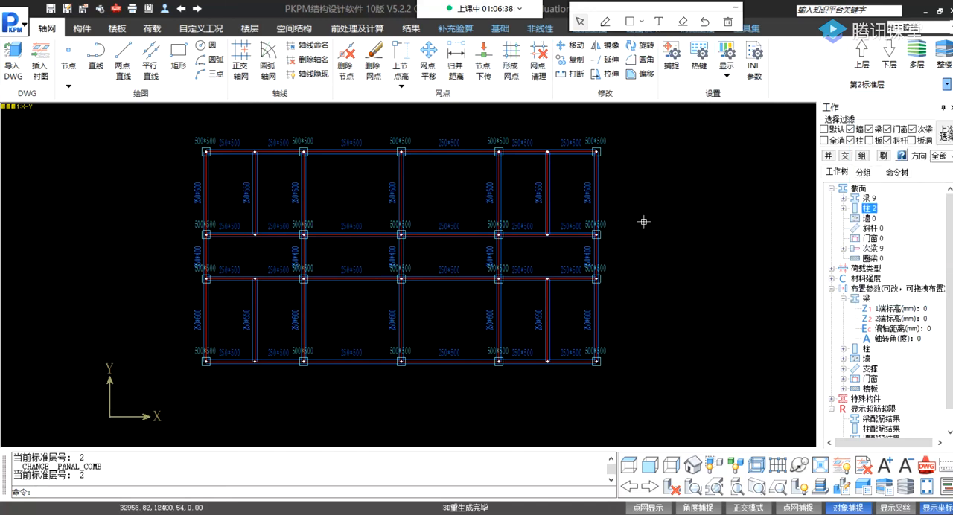
{"action": "left_click_drag", "start_coordinate": [667, 241], "coordinate": [705, 203]}
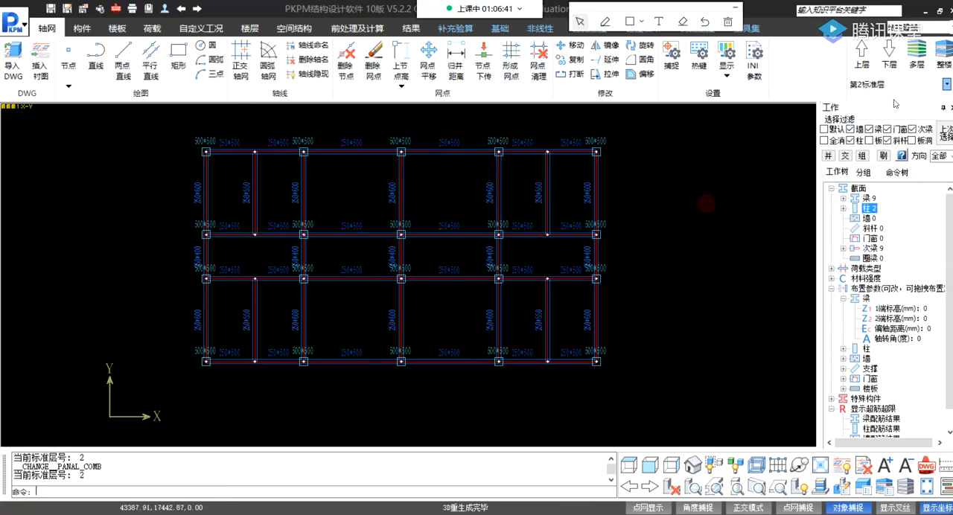
{"action": "left_click", "coordinate": [947, 85]}
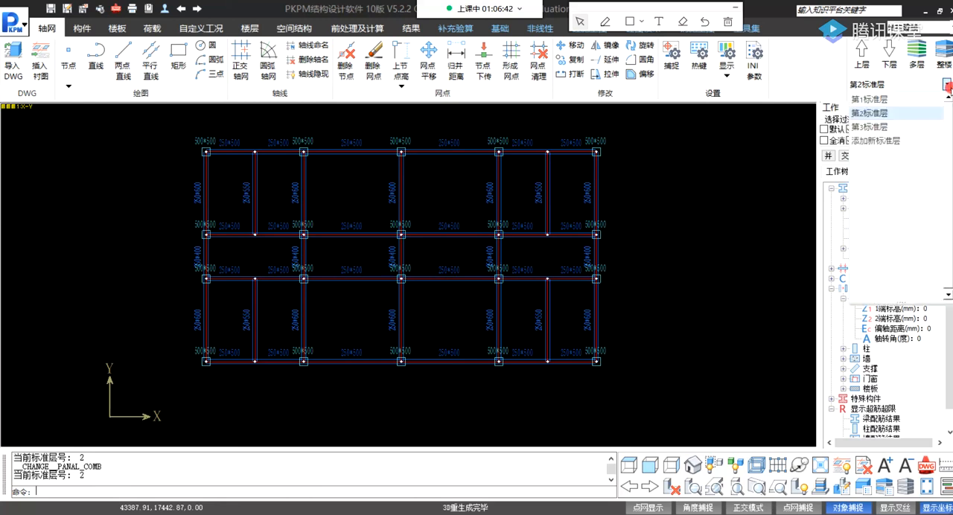
{"action": "left_click", "coordinate": [888, 112]}
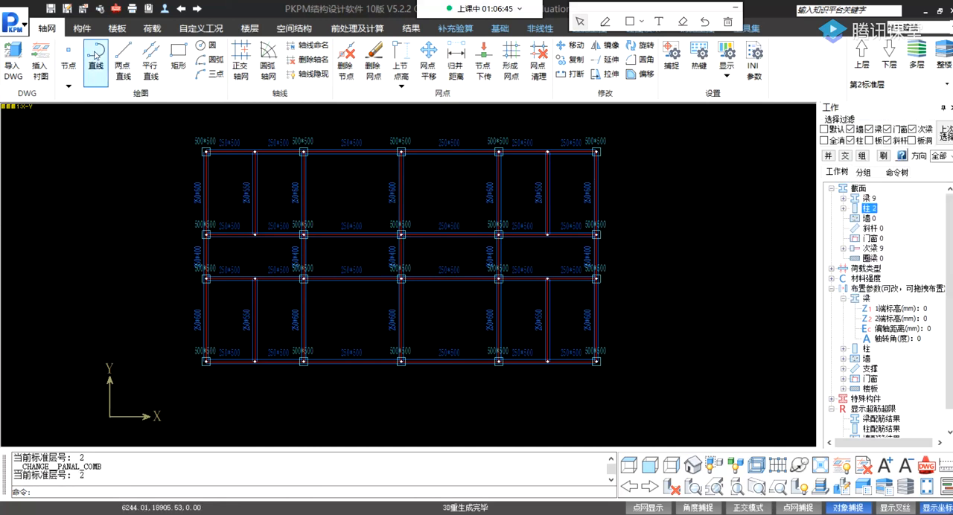
{"action": "left_click", "coordinate": [117, 27]}
{"action": "left_click", "coordinate": [12, 66]}
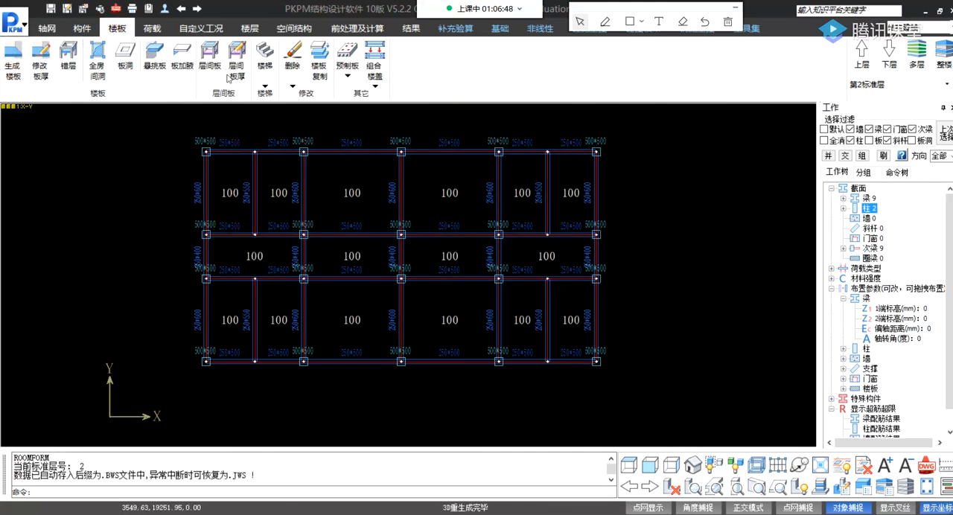
{"action": "left_click", "coordinate": [889, 56]}
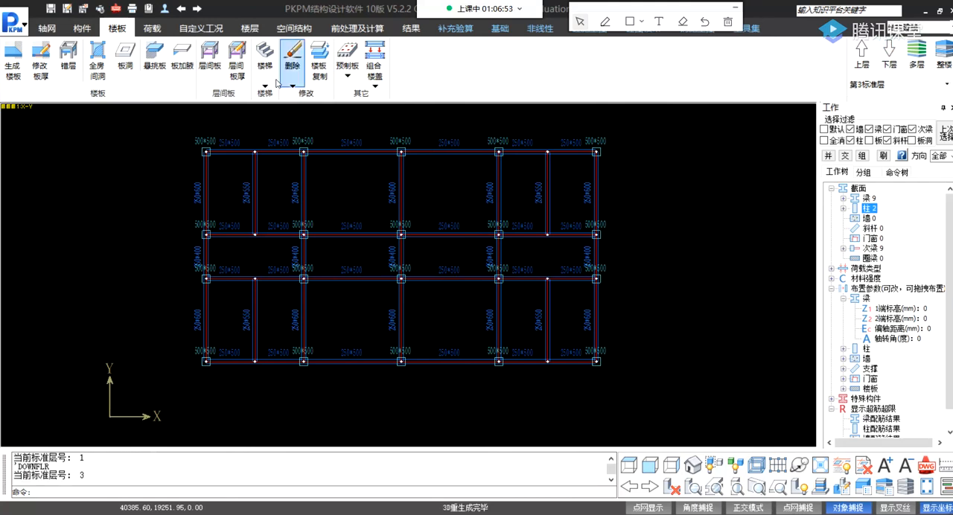
{"action": "left_click", "coordinate": [12, 60]}
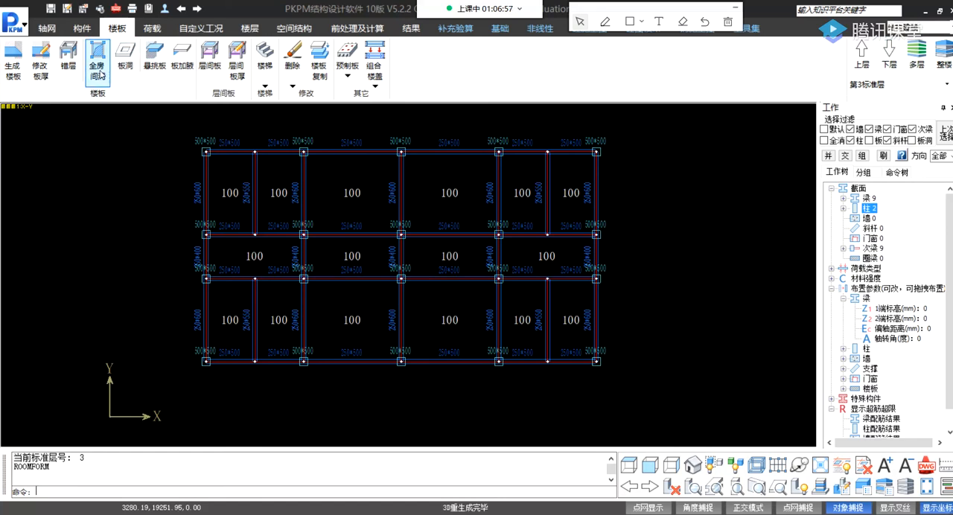
Set the thickness of all slabs on standard floor 3 to 110 mm, using window selection around the whole plan.
{"action": "left_click", "coordinate": [40, 65]}
{"action": "left_click", "coordinate": [125, 136]}
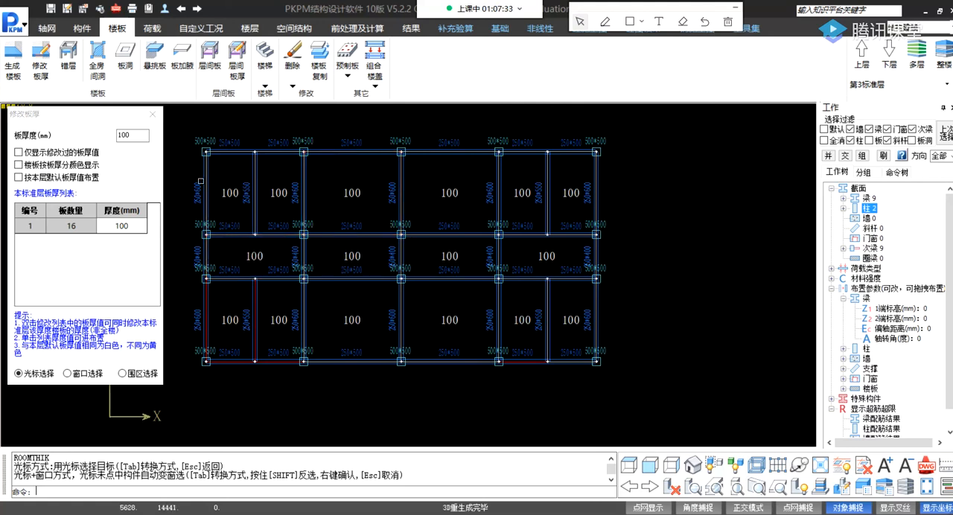
{"action": "left_click", "coordinate": [129, 134]}
{"action": "double_click", "coordinate": [129, 135]}
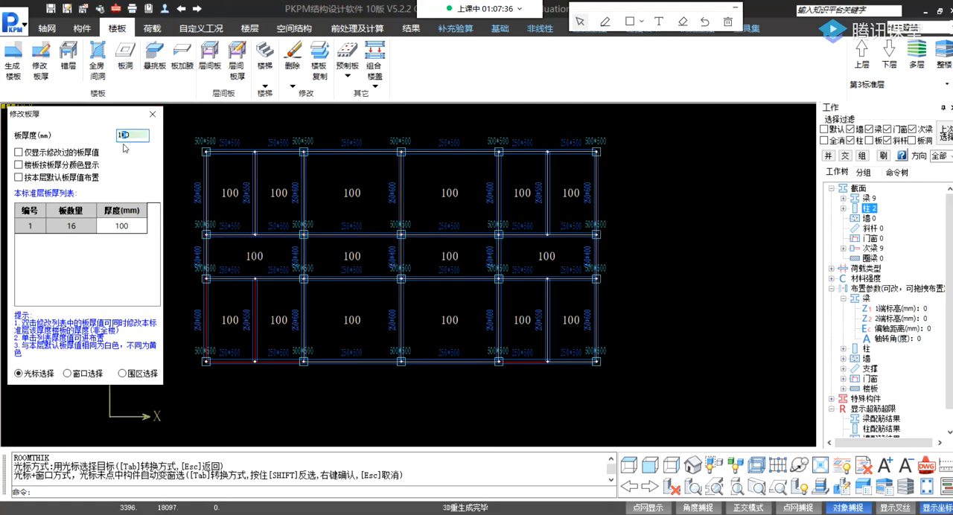
{"action": "type", "text": "10"}
{"action": "left_click", "coordinate": [136, 137]}
{"action": "left_click", "coordinate": [67, 374]}
{"action": "left_click", "coordinate": [189, 143]}
{"action": "left_click", "coordinate": [639, 402]}
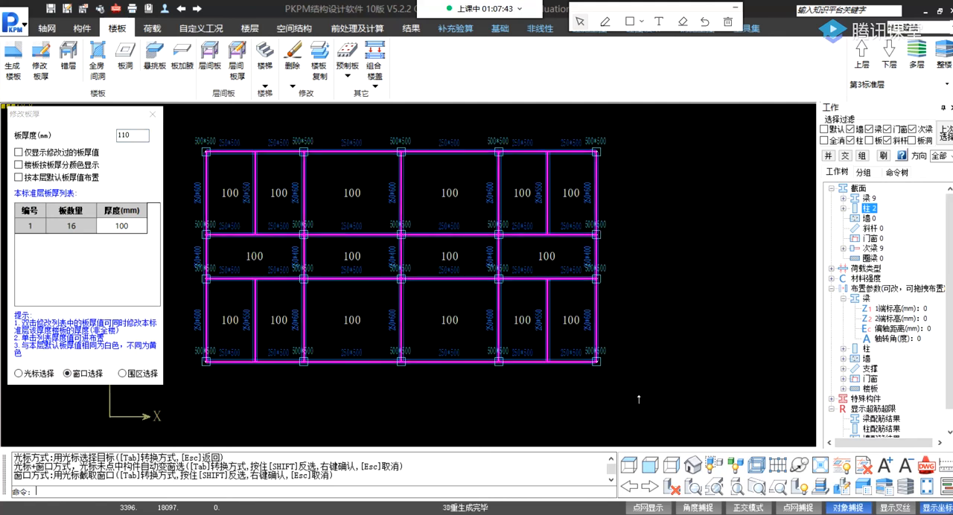
{"action": "left_click", "coordinate": [154, 115]}
Save the structural model.
{"action": "left_click", "coordinate": [653, 209]}
{"action": "left_click", "coordinate": [685, 187]}
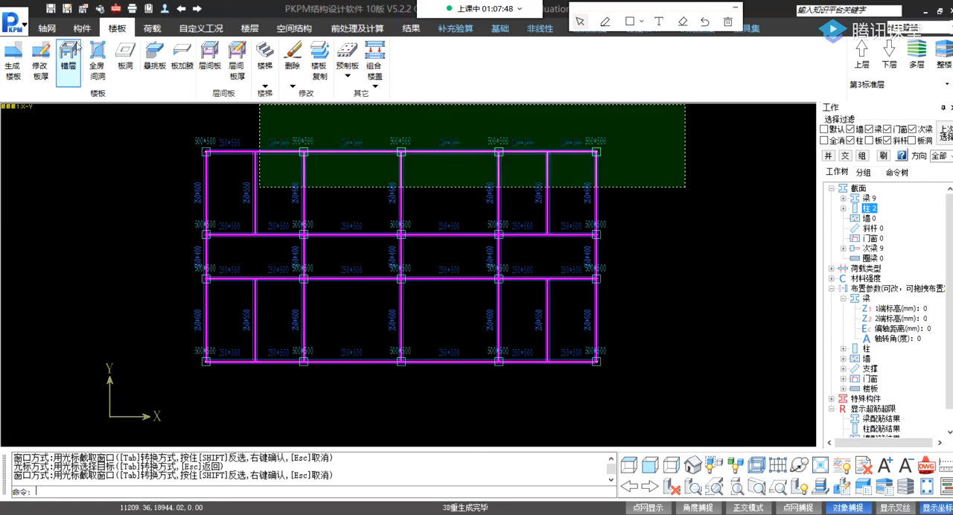
{"action": "left_click", "coordinate": [51, 9]}
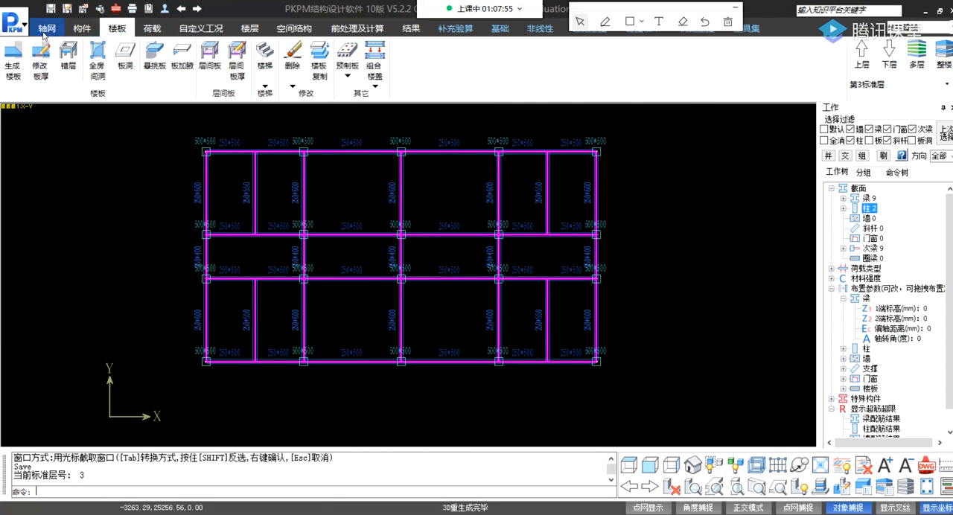
Switch to standard floor 1 and open its floor dead and live load definition.
{"action": "left_click", "coordinate": [152, 32]}
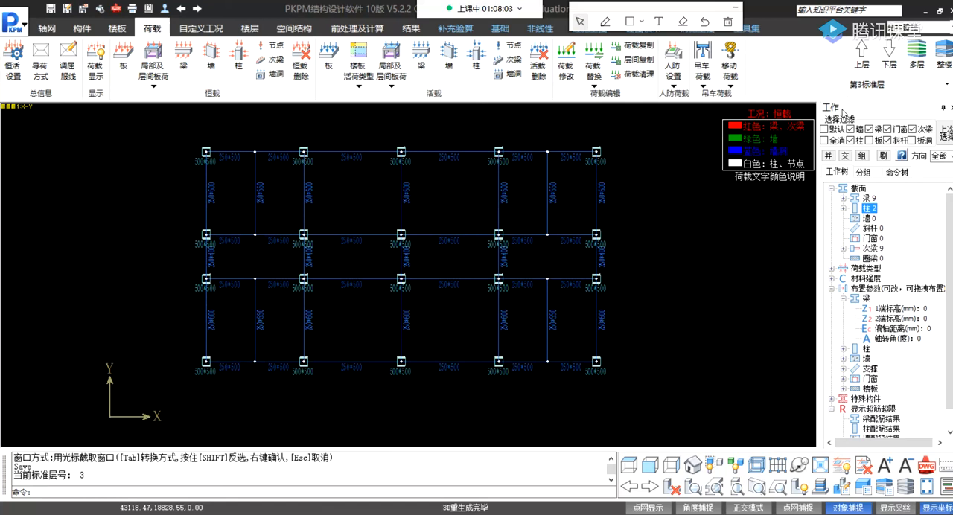
{"action": "left_click", "coordinate": [946, 84]}
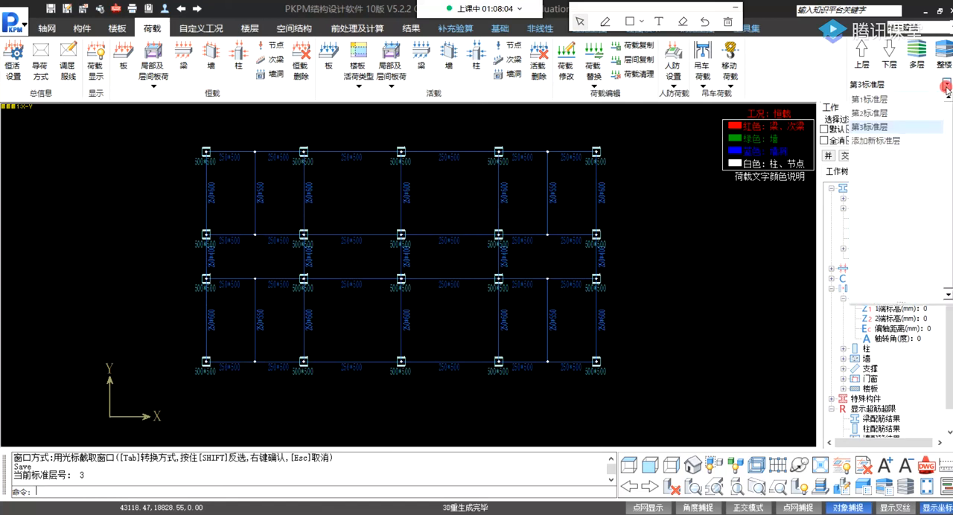
{"action": "left_click", "coordinate": [907, 101]}
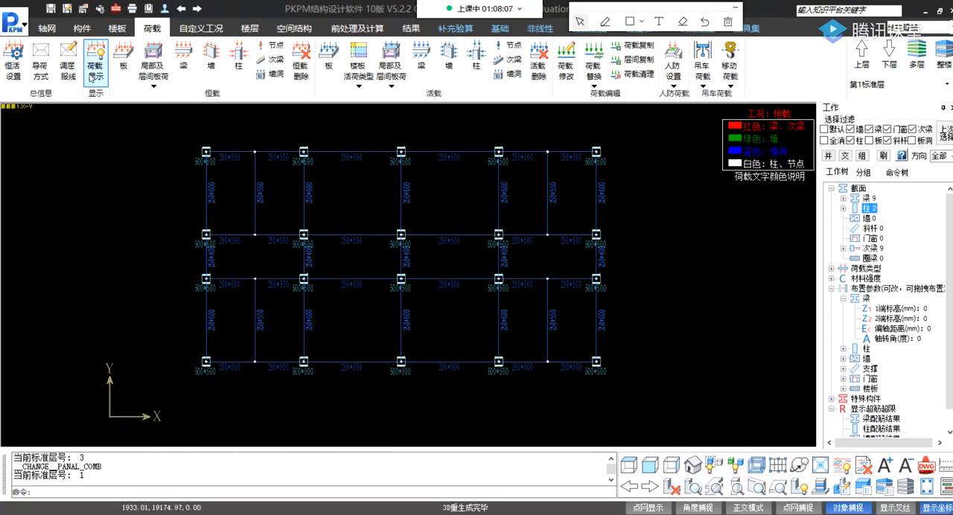
{"action": "left_click", "coordinate": [15, 65]}
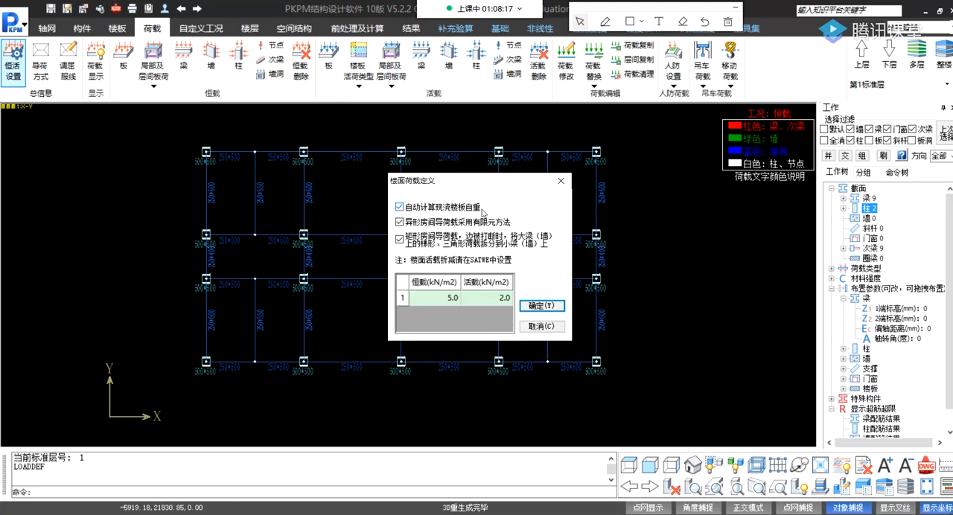
Set the floor dead load to 1.5 kN/m2, with automatic self-weight calculation of cast-in-place slabs enabled.
{"action": "left_click", "coordinate": [400, 208]}
{"action": "left_click", "coordinate": [400, 207]}
{"action": "left_click", "coordinate": [443, 305]}
{"action": "left_click", "coordinate": [497, 302]}
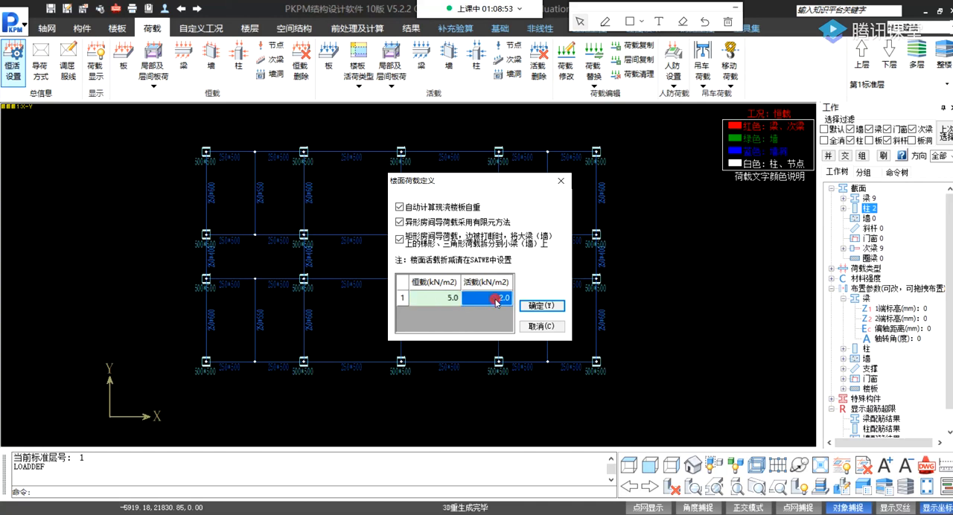
{"action": "left_click", "coordinate": [444, 301]}
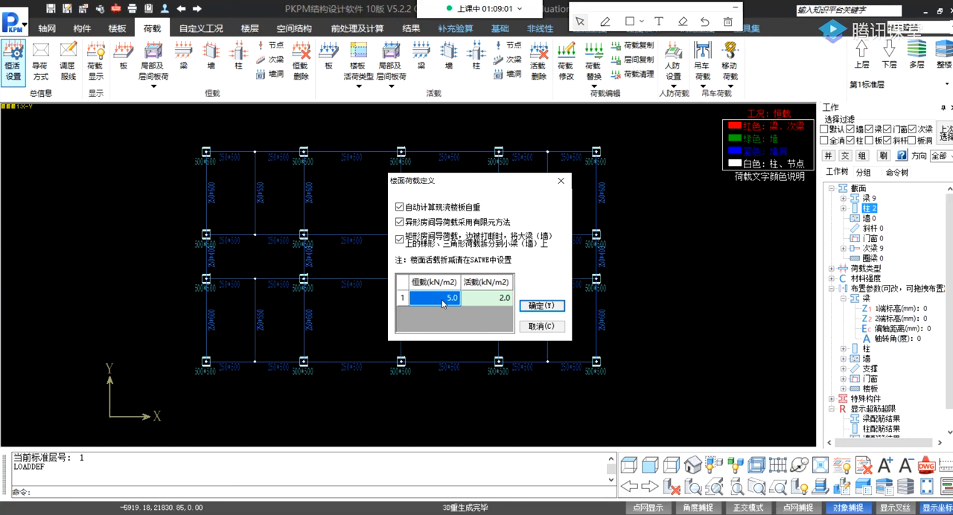
{"action": "type", "text": "1.5"}
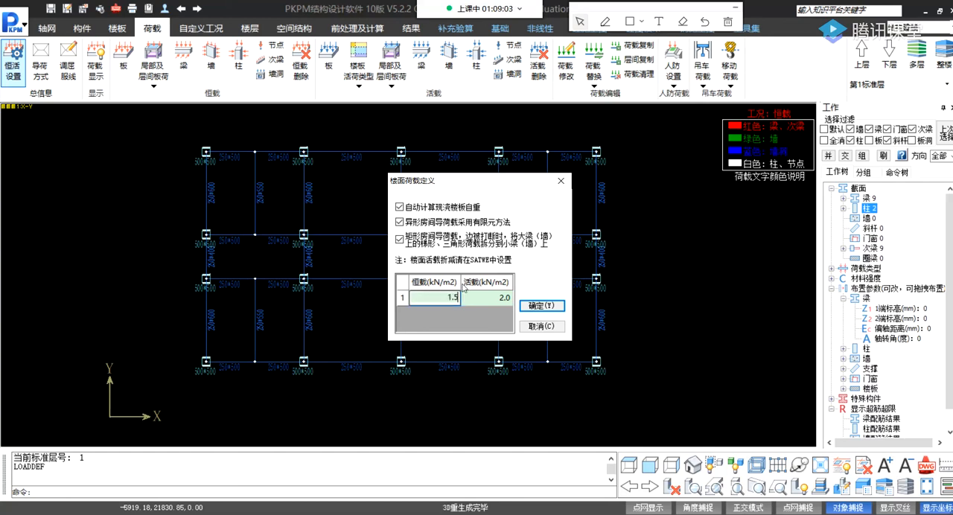
{"action": "key", "text": "Tab"}
{"action": "left_click", "coordinate": [446, 301]}
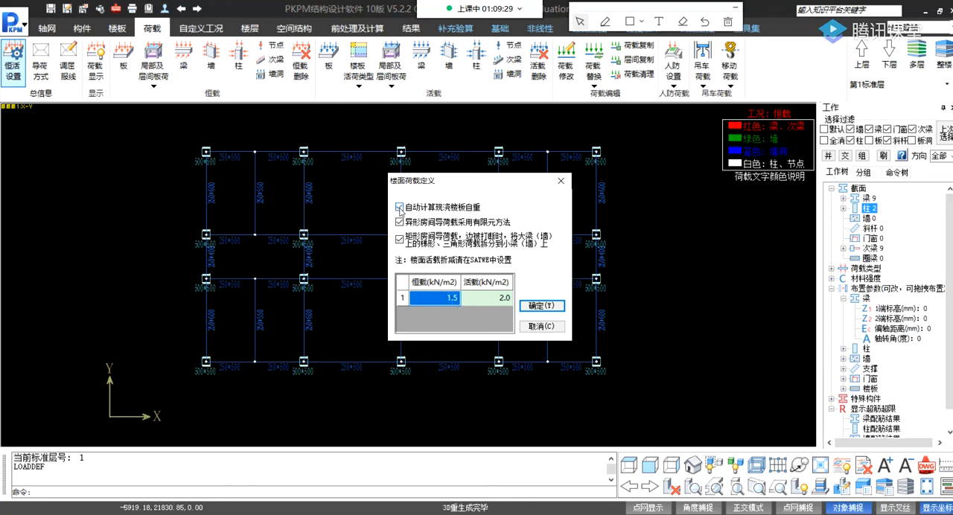
Disable automatic slab self-weight calculation and set the floor dead load to 4 kN/m2.
{"action": "left_click", "coordinate": [504, 300]}
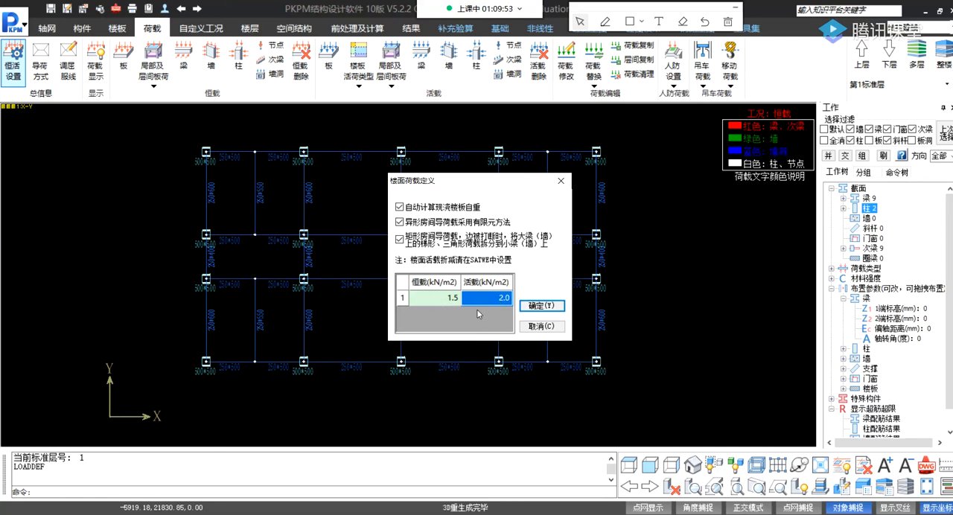
{"action": "left_click", "coordinate": [399, 207]}
{"action": "left_click", "coordinate": [452, 299]}
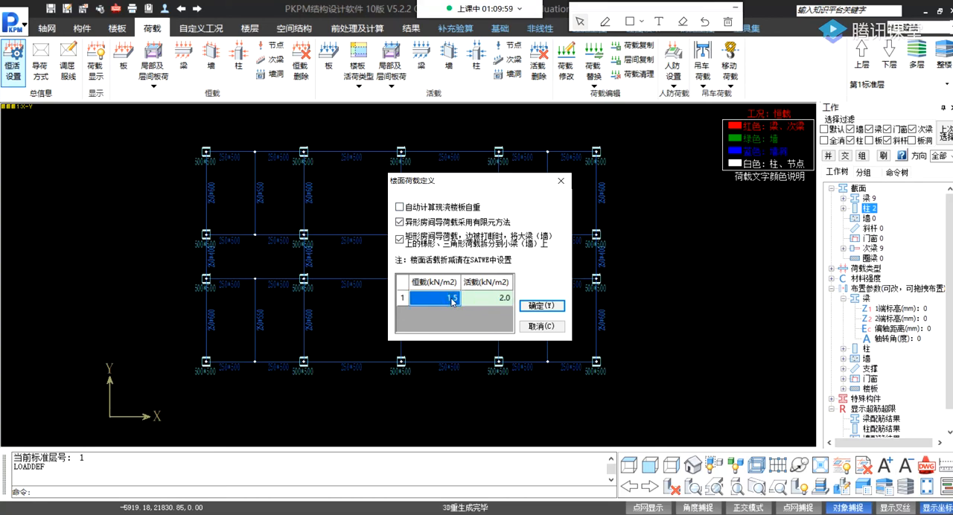
{"action": "type", "text": "4"}
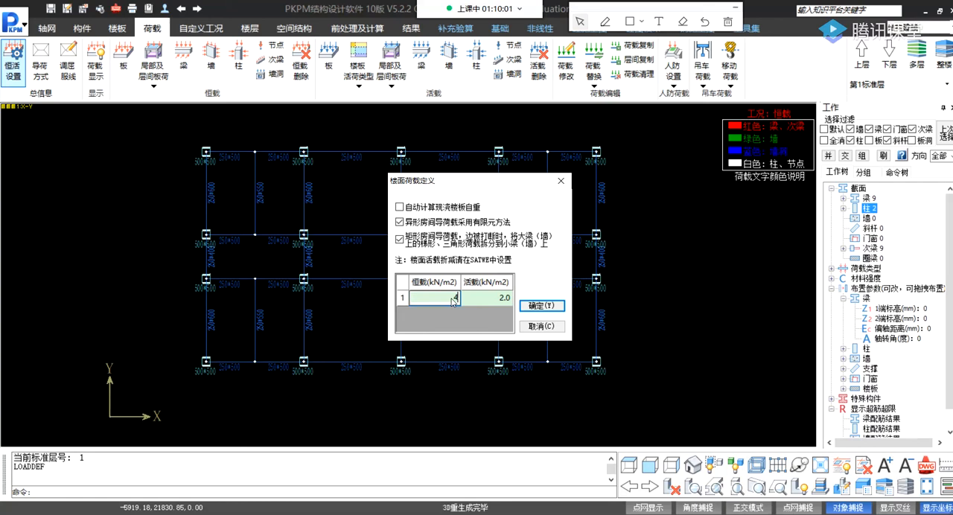
{"action": "key", "text": "Tab"}
Re-enable automatic slab self-weight calculation, set the floor dead load to 1.5 kN/m2 and apply the load definition.
{"action": "left_click", "coordinate": [451, 301]}
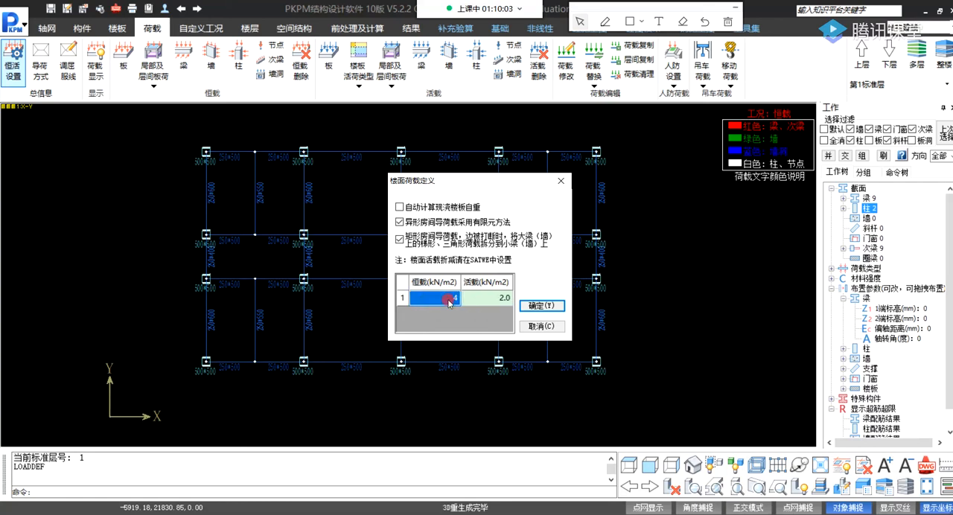
{"action": "left_click", "coordinate": [400, 207]}
{"action": "type", "text": "1.5"}
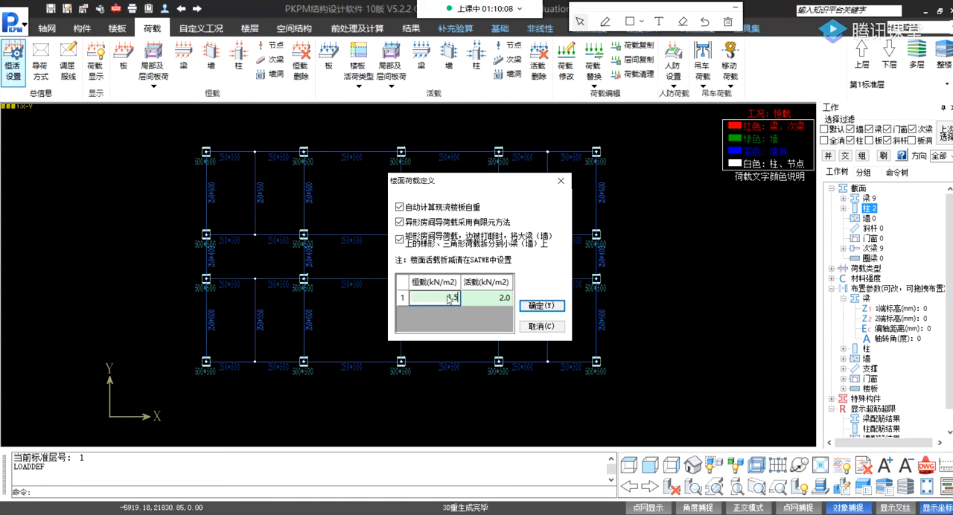
{"action": "left_click", "coordinate": [542, 305]}
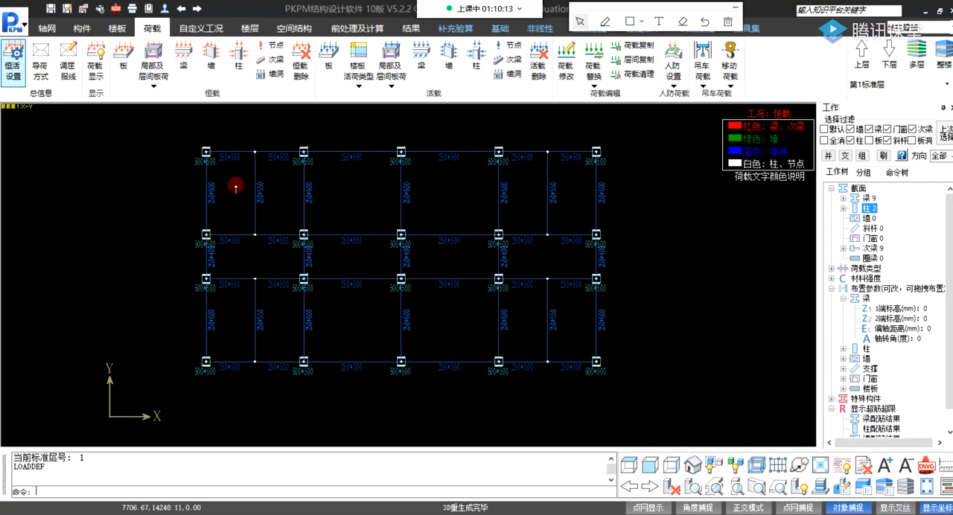
Display the slab load-transfer patterns on standard floor 1.
{"action": "left_click", "coordinate": [235, 186]}
{"action": "left_click", "coordinate": [161, 171]}
{"action": "left_click", "coordinate": [40, 67]}
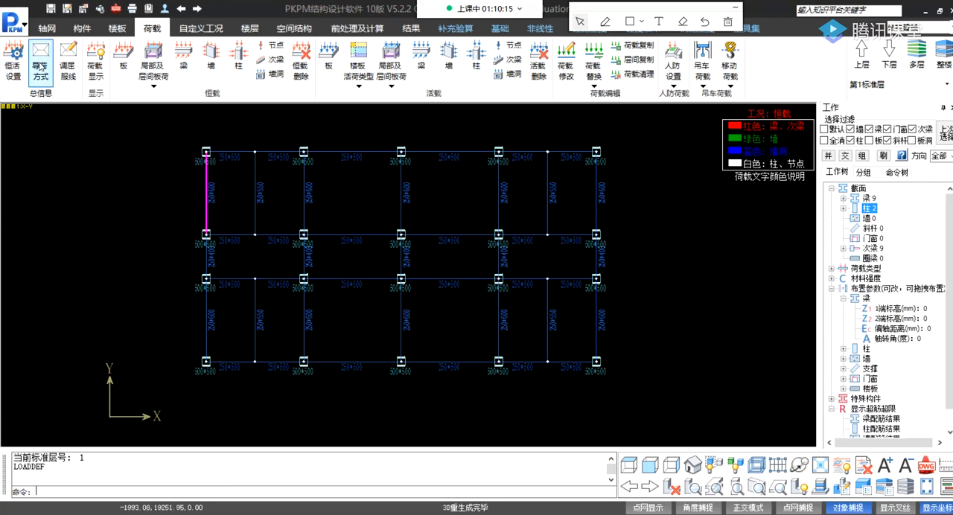
Accept the load display settings and display the slab dead loads on standard floor 1.
{"action": "left_click", "coordinate": [99, 66]}
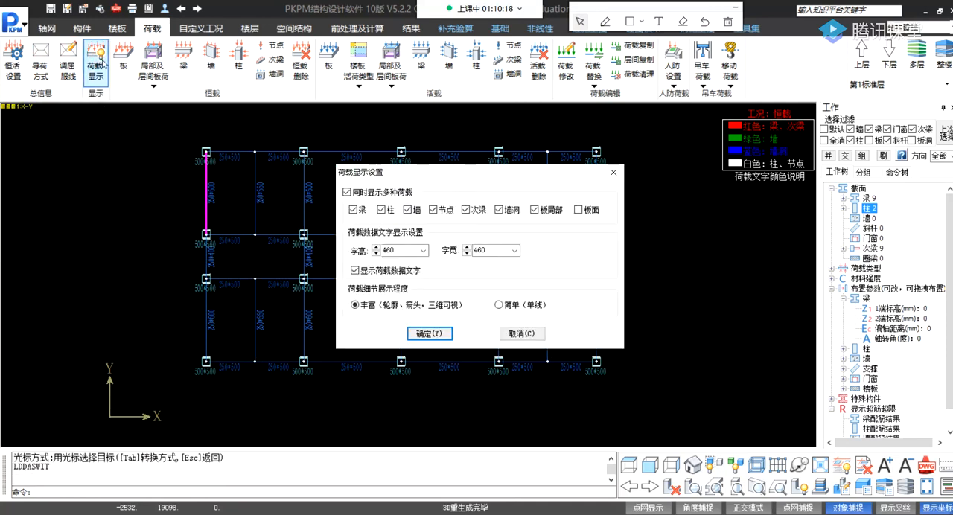
{"action": "left_click", "coordinate": [431, 334]}
{"action": "left_click", "coordinate": [131, 69]}
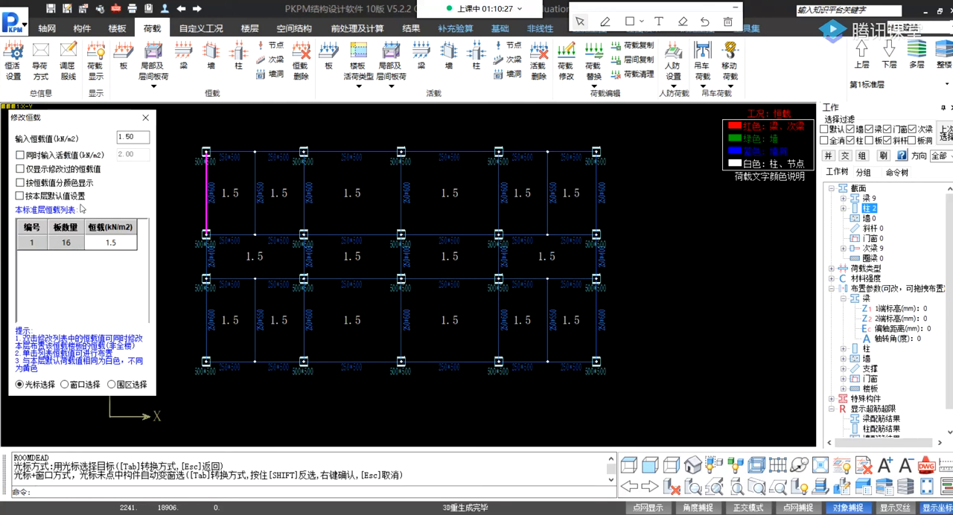
{"action": "left_click", "coordinate": [144, 118]}
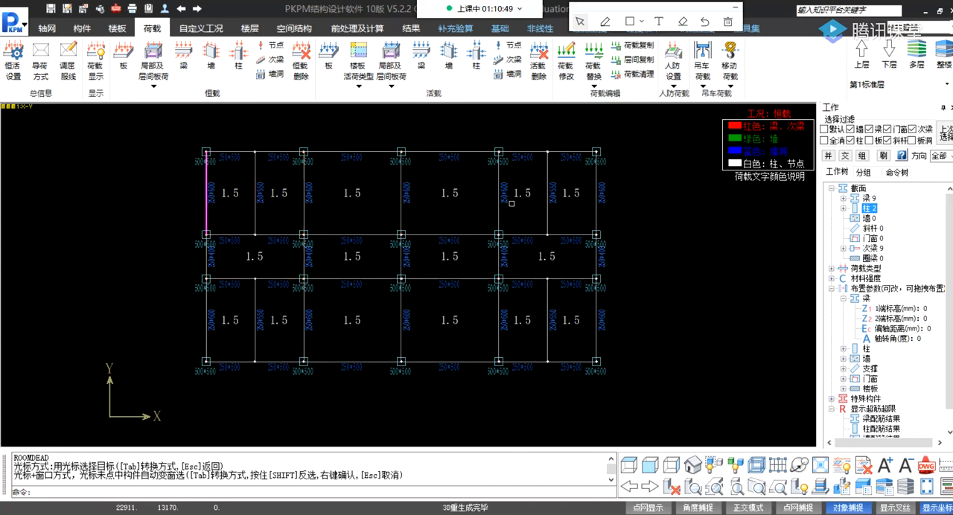
Try to edit the dead load of the upper-left corner slab with the load modification command.
{"action": "left_click", "coordinate": [233, 196]}
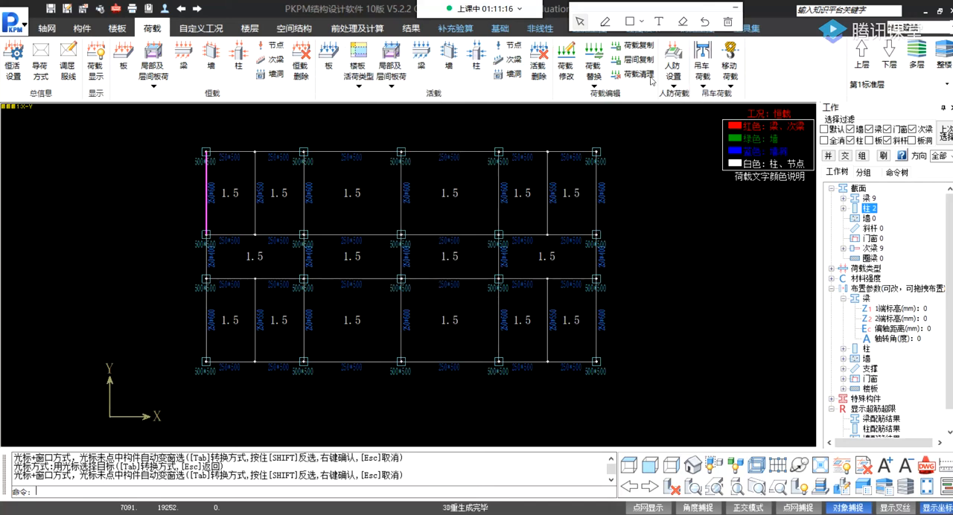
{"action": "left_click", "coordinate": [602, 83]}
{"action": "left_click", "coordinate": [588, 64]}
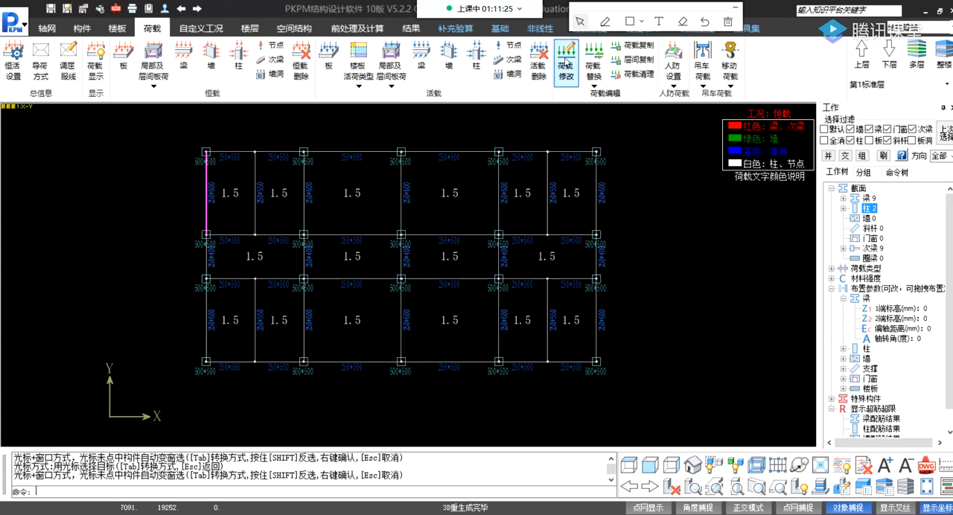
{"action": "left_click", "coordinate": [564, 60]}
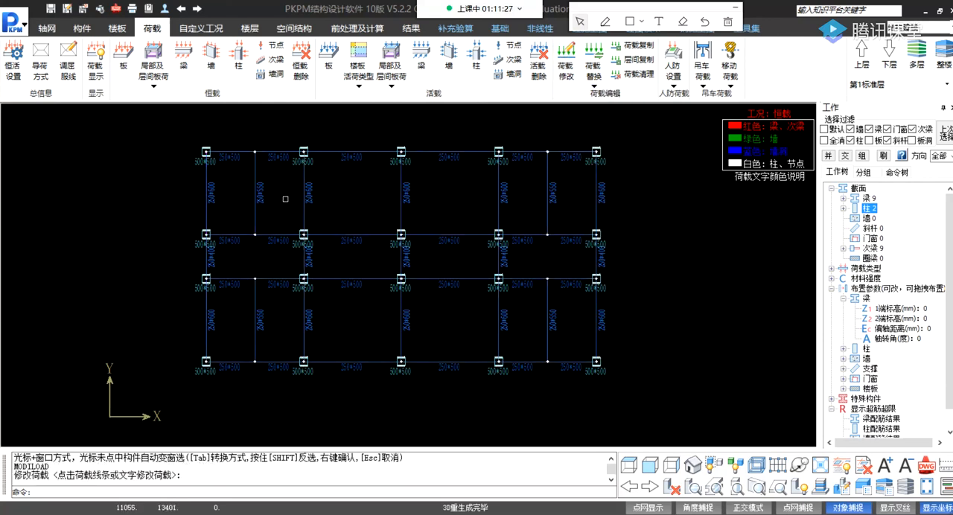
{"action": "left_click", "coordinate": [230, 201]}
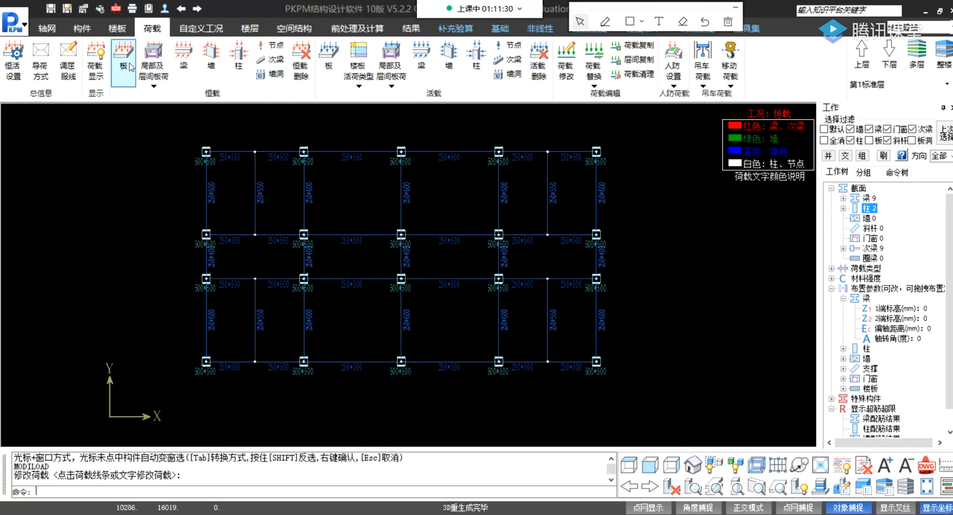
Review the slab load-transfer patterns and the slab dead loads on standard floor 1.
{"action": "left_click", "coordinate": [41, 63]}
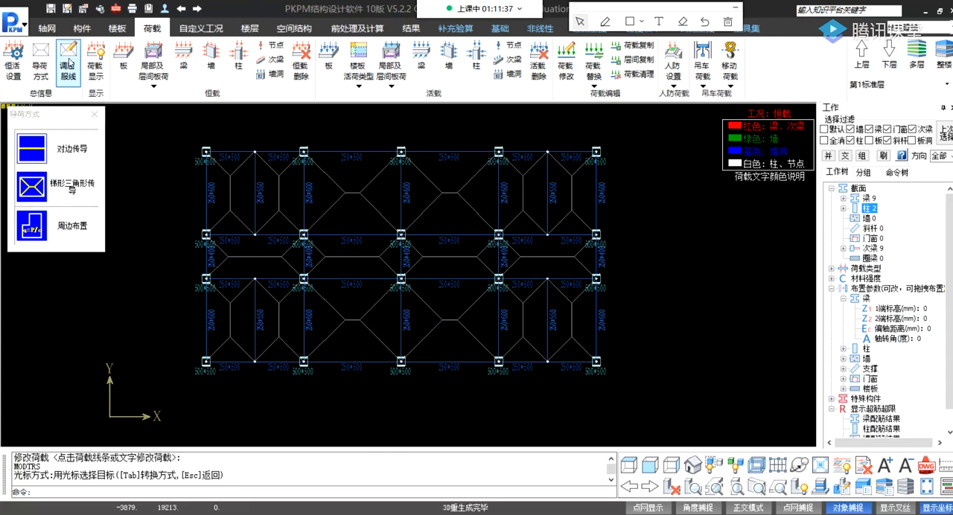
{"action": "left_click", "coordinate": [95, 65]}
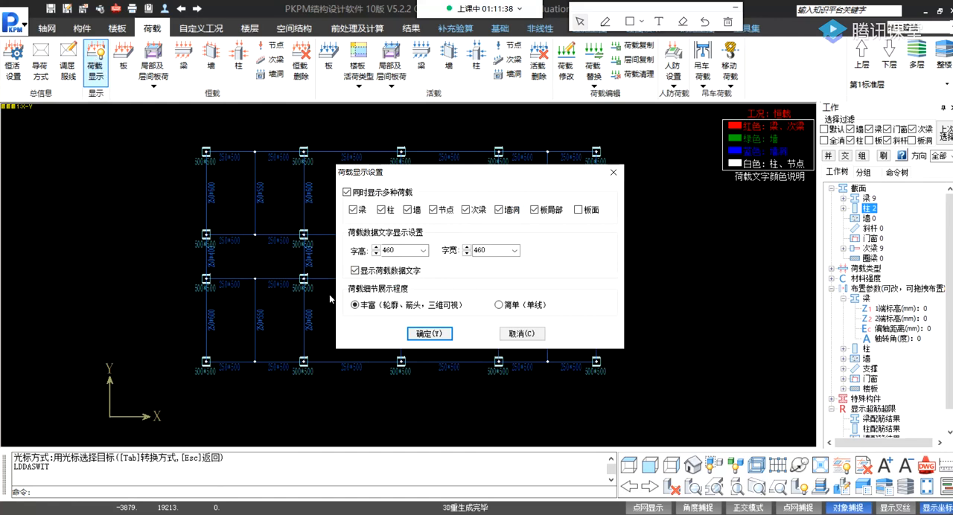
{"action": "left_click", "coordinate": [429, 334]}
{"action": "left_click", "coordinate": [123, 64]}
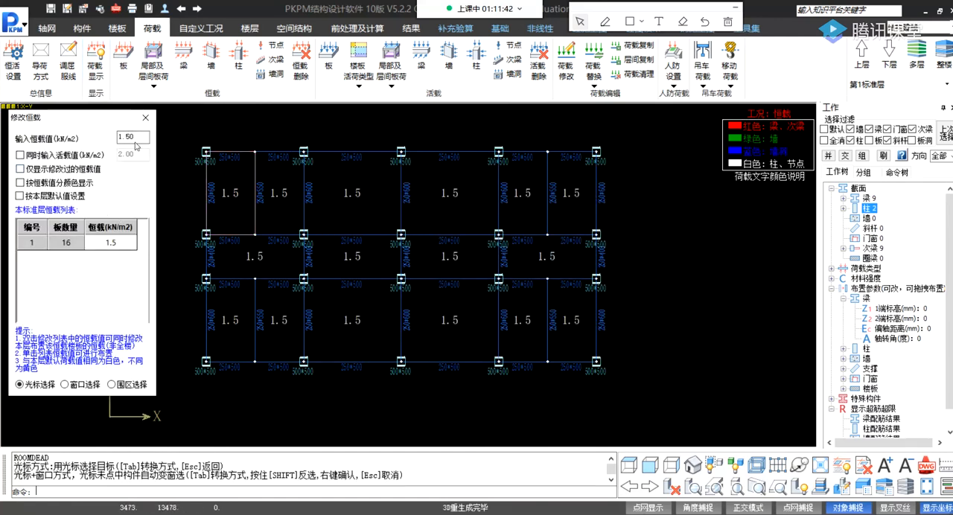
{"action": "left_click", "coordinate": [149, 71]}
{"action": "left_click", "coordinate": [150, 66]}
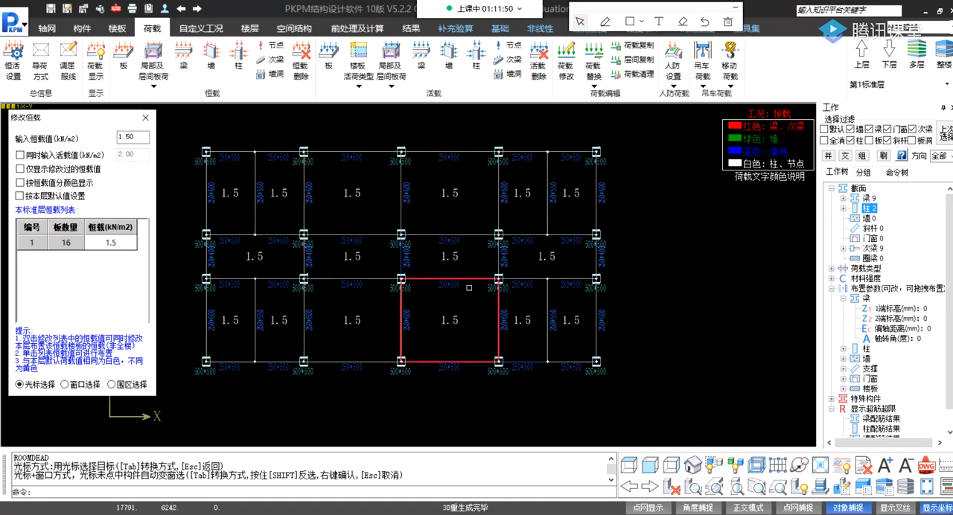
{"action": "left_click", "coordinate": [146, 119]}
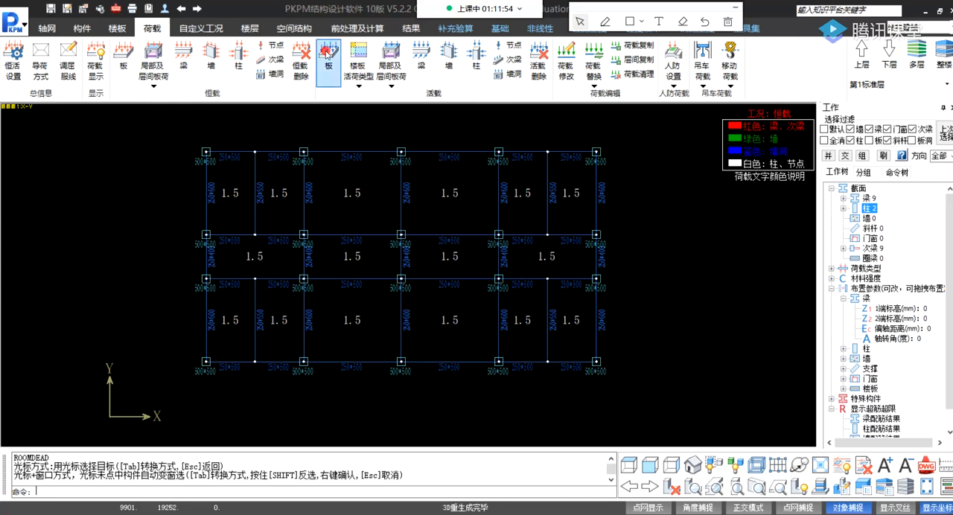
Display the slab live loads on standard floor 1 and start the load modification command.
{"action": "left_click", "coordinate": [329, 60]}
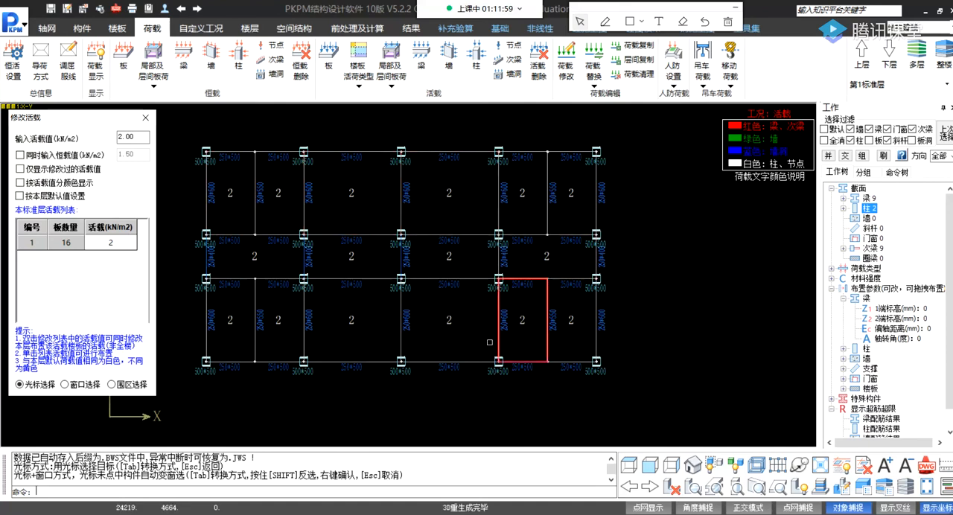
{"action": "left_click", "coordinate": [145, 118]}
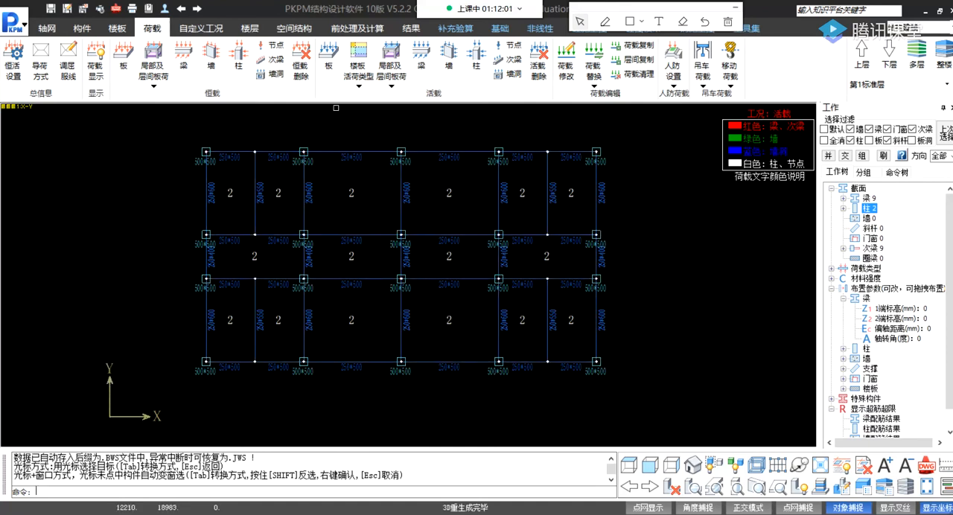
{"action": "left_click", "coordinate": [576, 66]}
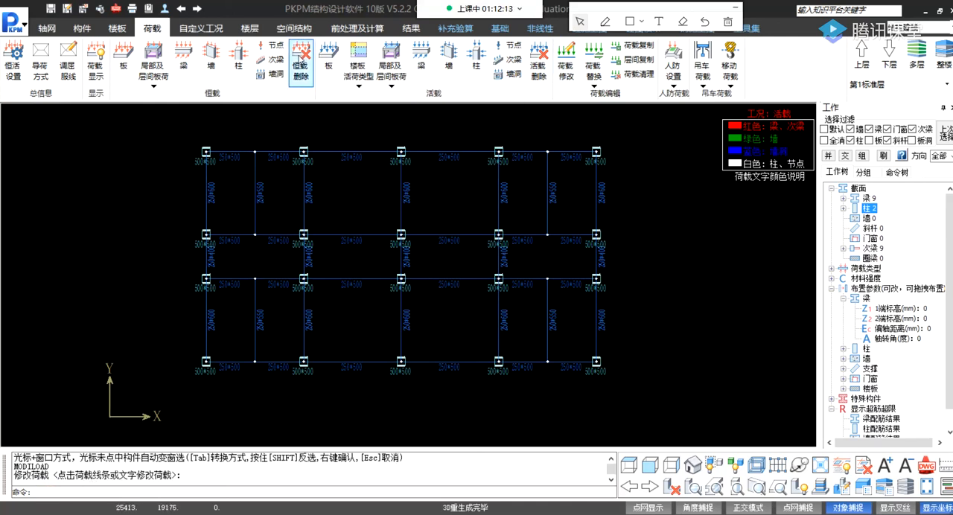
{"action": "left_click", "coordinate": [596, 74]}
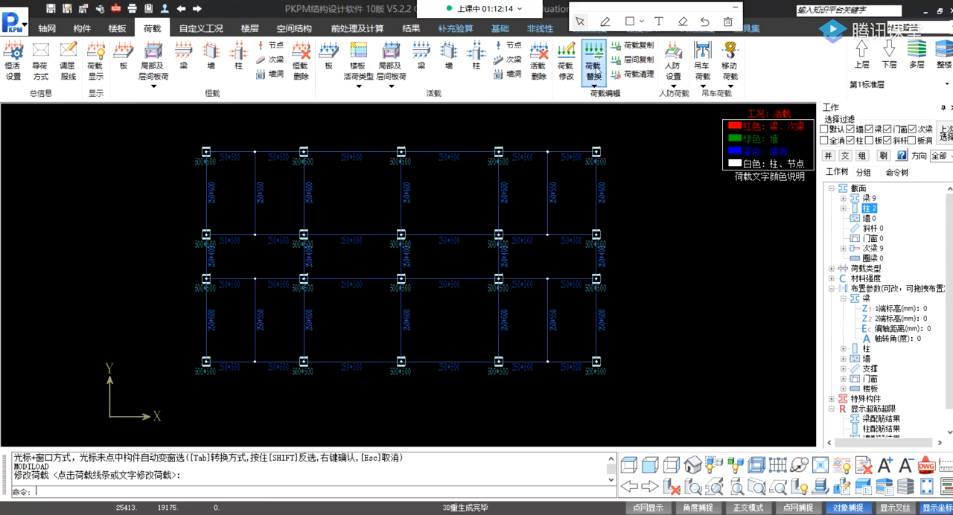
Assign a dead load of 8 kN/m2 to the two outermost slabs of the upper bay row.
{"action": "left_click", "coordinate": [123, 55]}
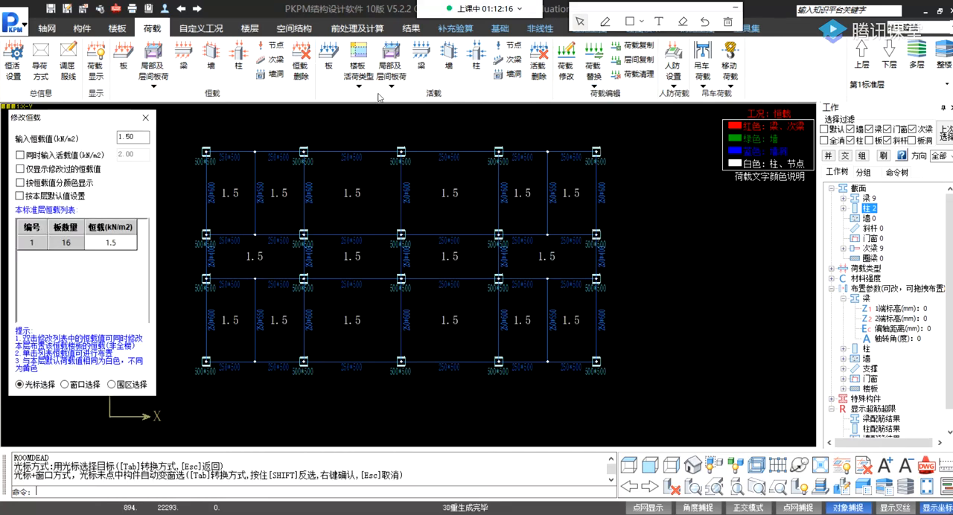
{"action": "left_click", "coordinate": [137, 137]}
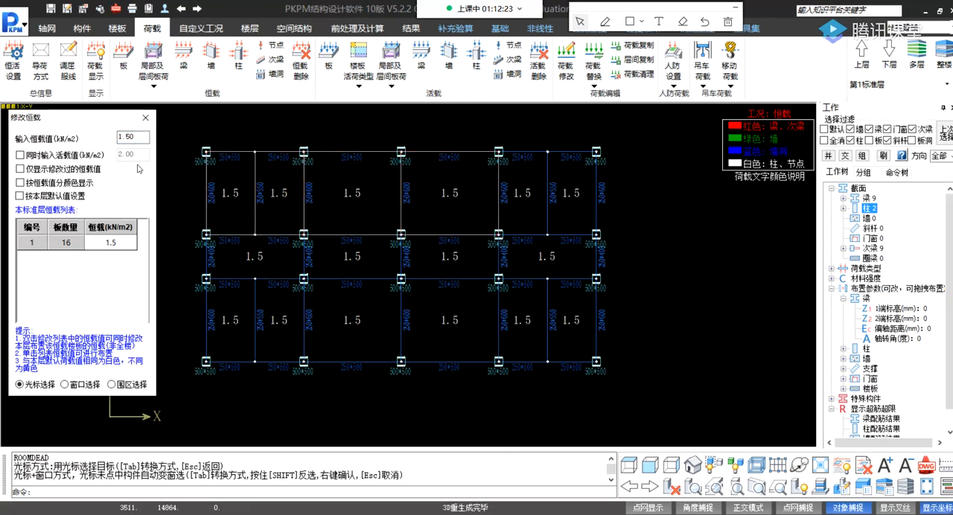
{"action": "double_click", "coordinate": [137, 136]}
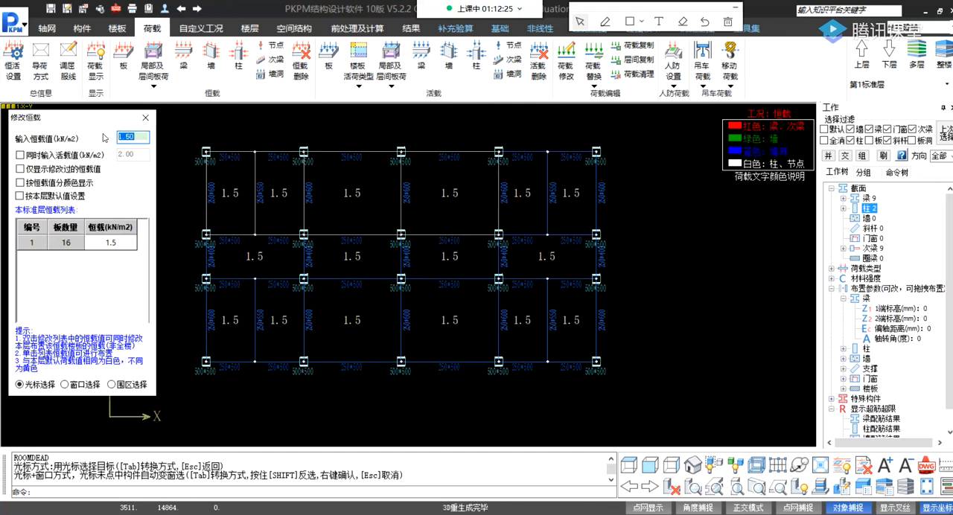
{"action": "type", "text": "8"}
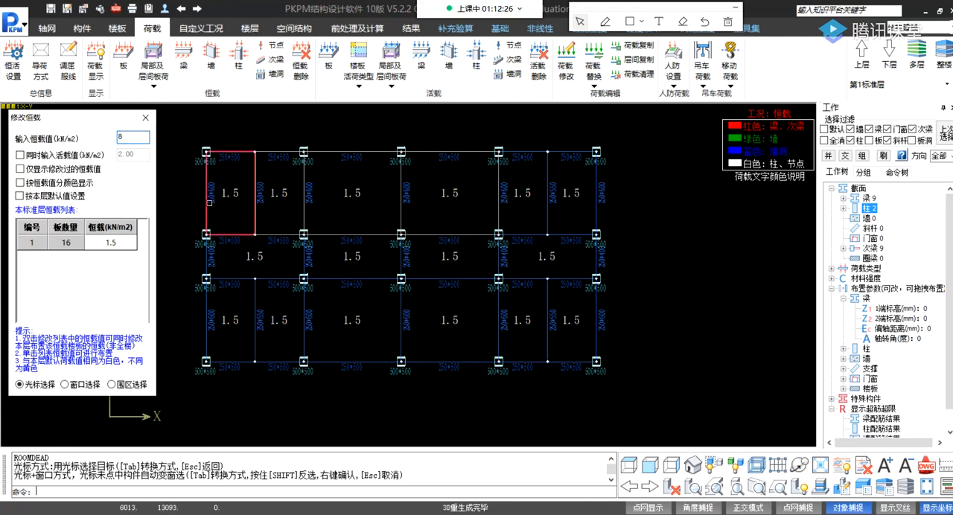
{"action": "left_click", "coordinate": [236, 193]}
{"action": "left_click", "coordinate": [575, 197]}
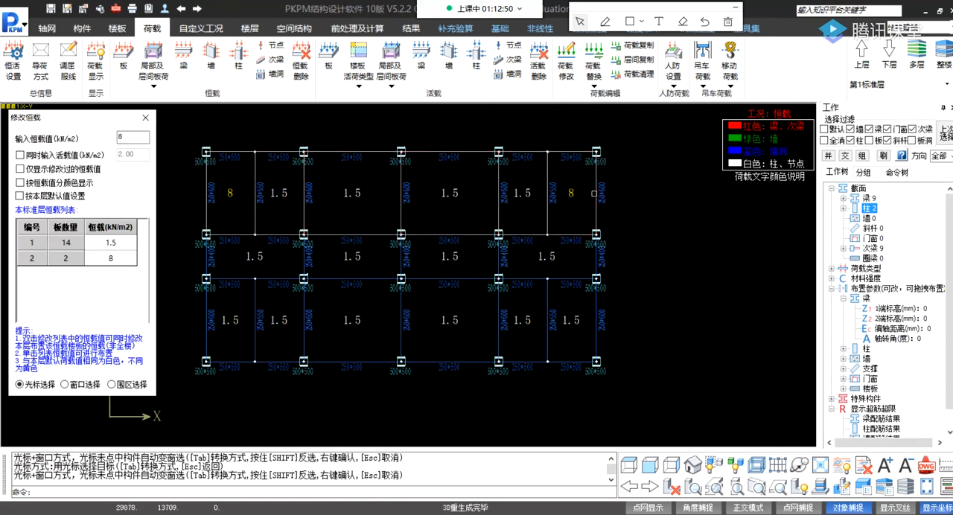
{"action": "left_click", "coordinate": [145, 118]}
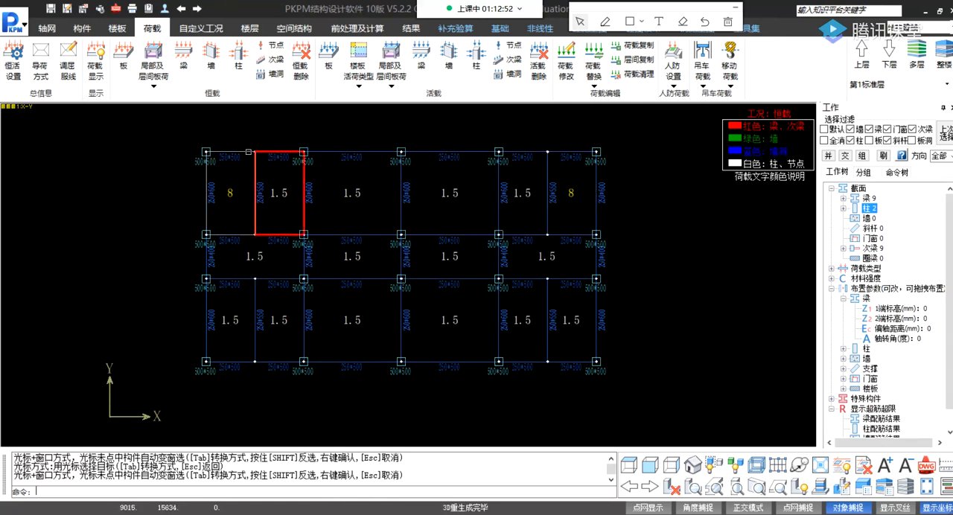
Assign a live load of 3.5 kN/m2 to the two outermost slabs of the upper bay row.
{"action": "left_click", "coordinate": [123, 66]}
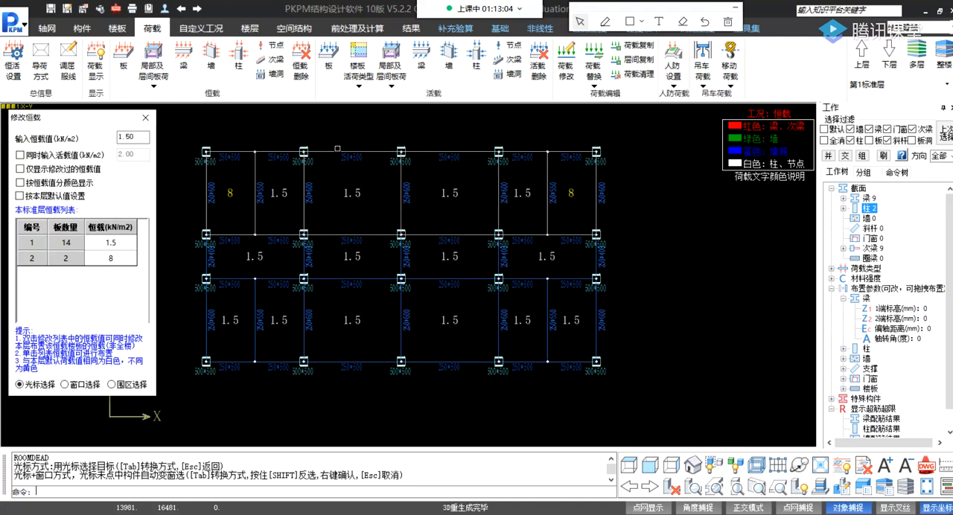
{"action": "left_click", "coordinate": [328, 56]}
{"action": "left_click", "coordinate": [358, 71]}
{"action": "left_click", "coordinate": [482, 183]}
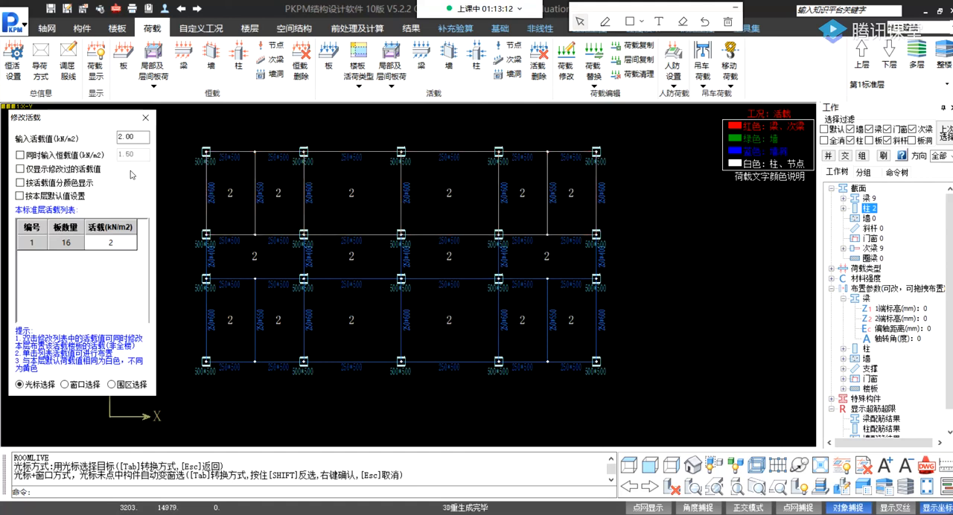
{"action": "left_click_drag", "start_coordinate": [141, 137], "coordinate": [113, 137]}
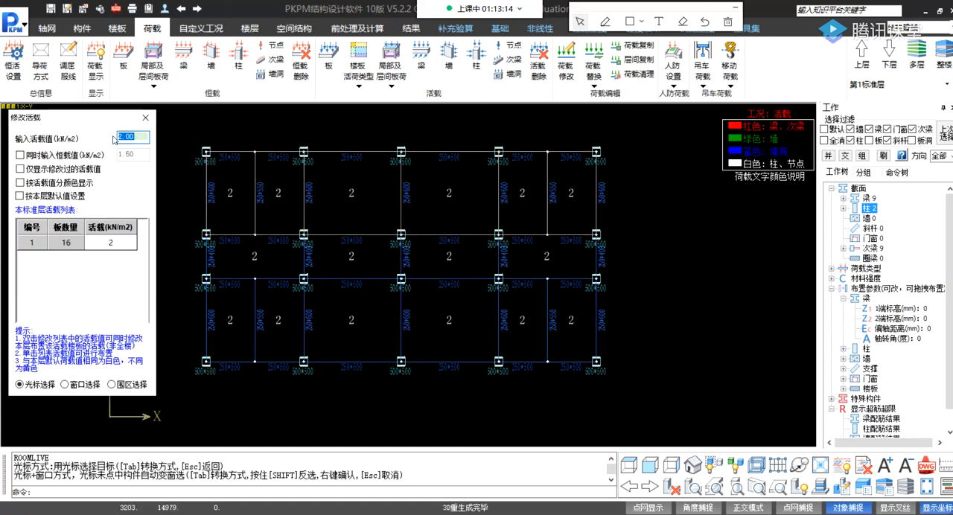
{"action": "type", "text": "3.5"}
{"action": "left_click", "coordinate": [238, 194]}
{"action": "left_click", "coordinate": [590, 195]}
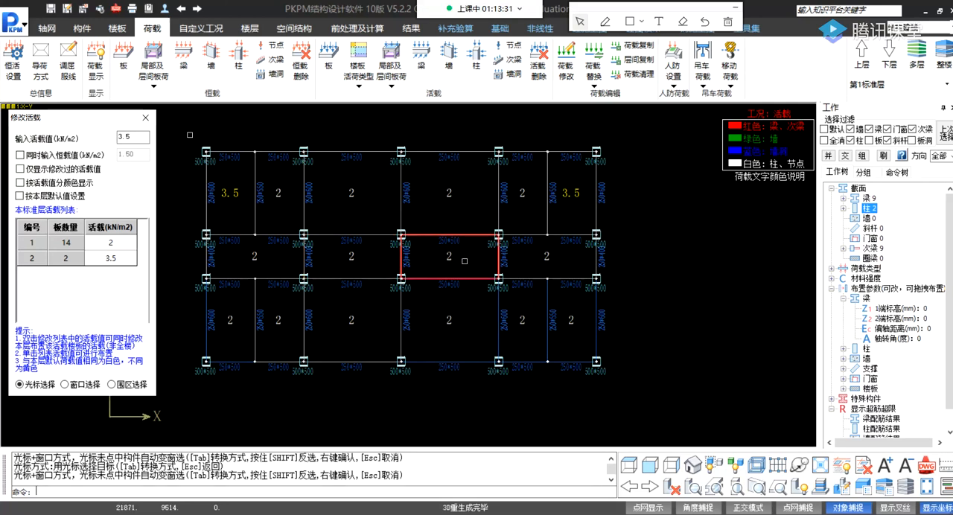
Assign a live load of 2.5 kN/m2 to the four corridor slabs in the middle row.
{"action": "double_click", "coordinate": [133, 137]}
{"action": "type", "text": "2"}
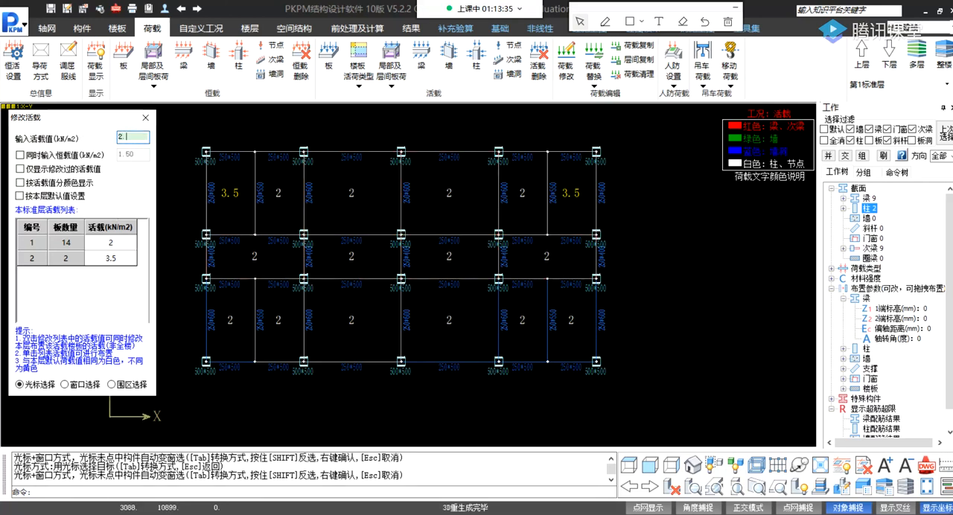
{"action": "left_click", "coordinate": [250, 259]}
{"action": "left_click", "coordinate": [341, 257]}
{"action": "left_click", "coordinate": [437, 260]}
{"action": "left_click", "coordinate": [582, 260]}
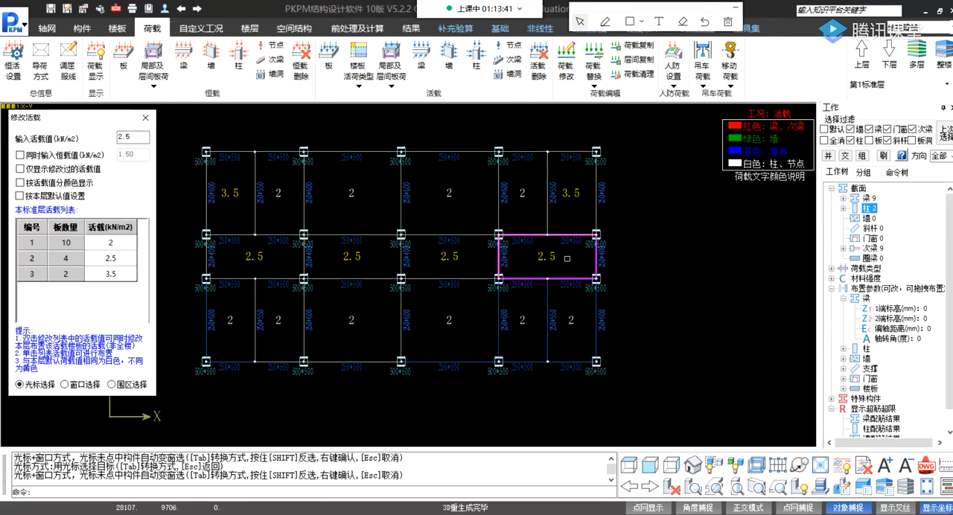
Reduce and reposition the program window, close the slab live load editing and open the beam dead load placement.
{"action": "left_click", "coordinate": [939, 12]}
{"action": "left_click_drag", "start_coordinate": [853, 20], "coordinate": [901, 12]}
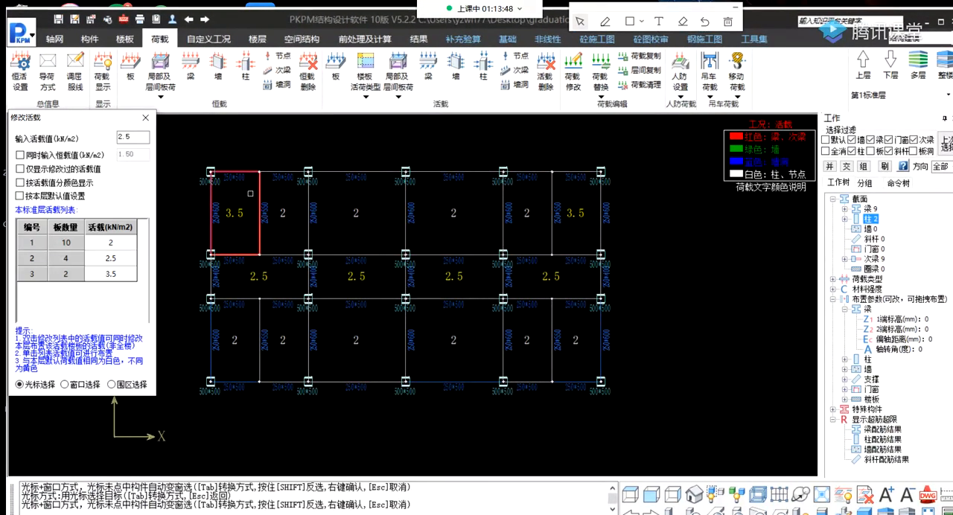
{"action": "left_click", "coordinate": [146, 118]}
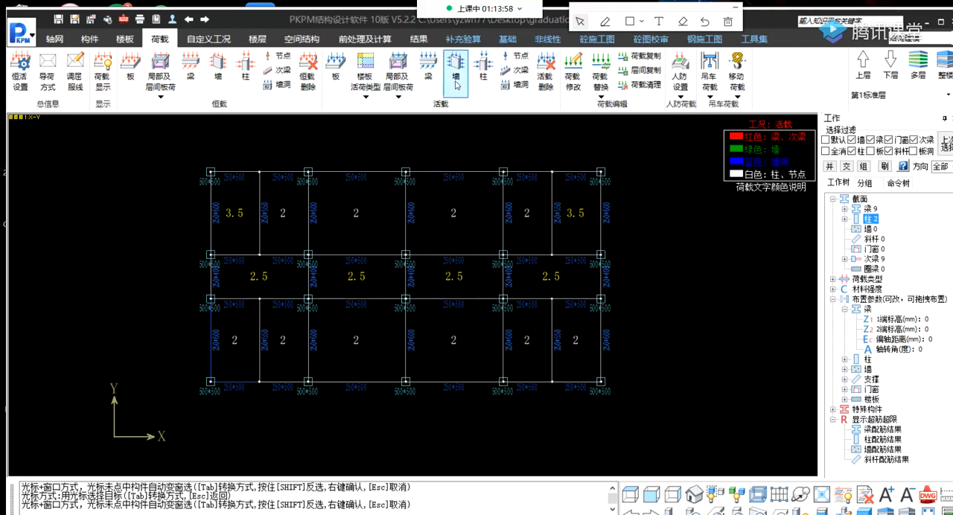
{"action": "left_click", "coordinate": [191, 67]}
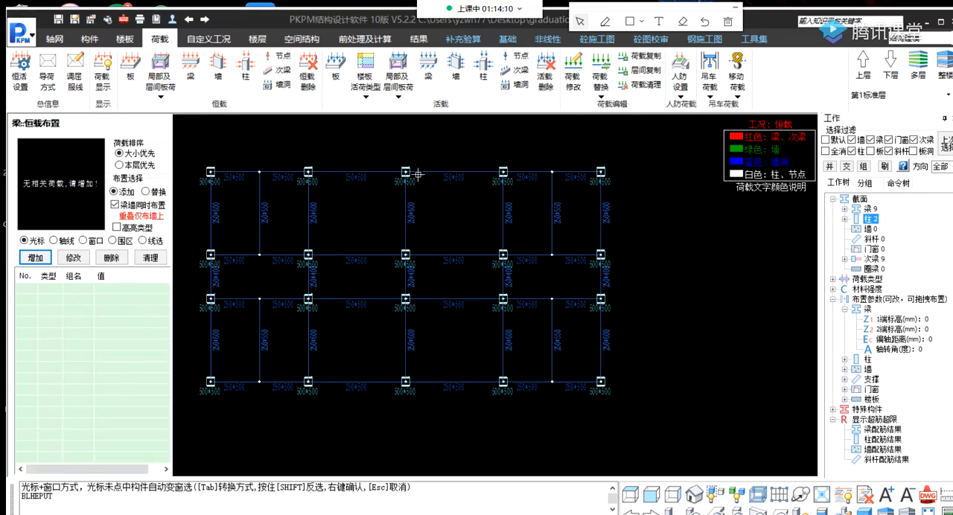
{"action": "left_click_drag", "start_coordinate": [254, 24], "coordinate": [262, 17]}
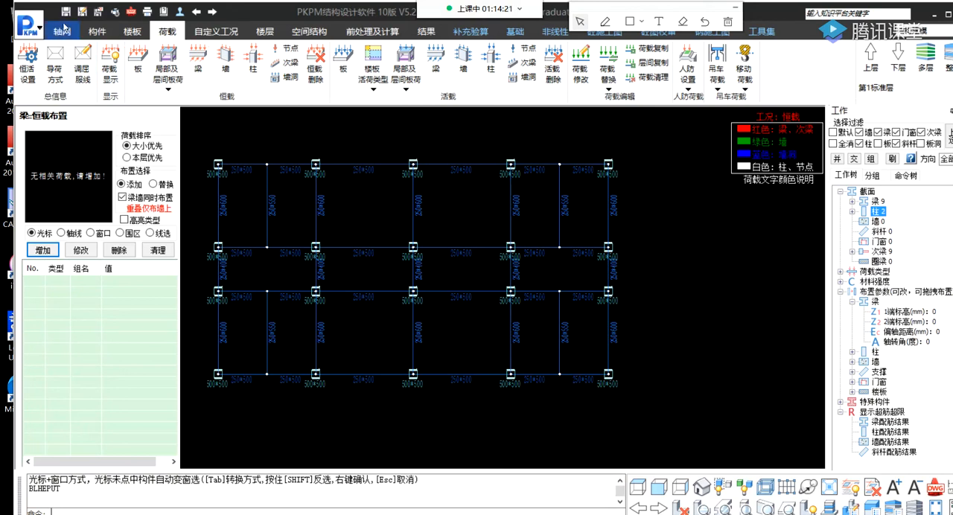
Save the model and exit the program, agreeing to leave without assembling the floors.
{"action": "left_click", "coordinate": [66, 12]}
{"action": "left_click", "coordinate": [807, 14]}
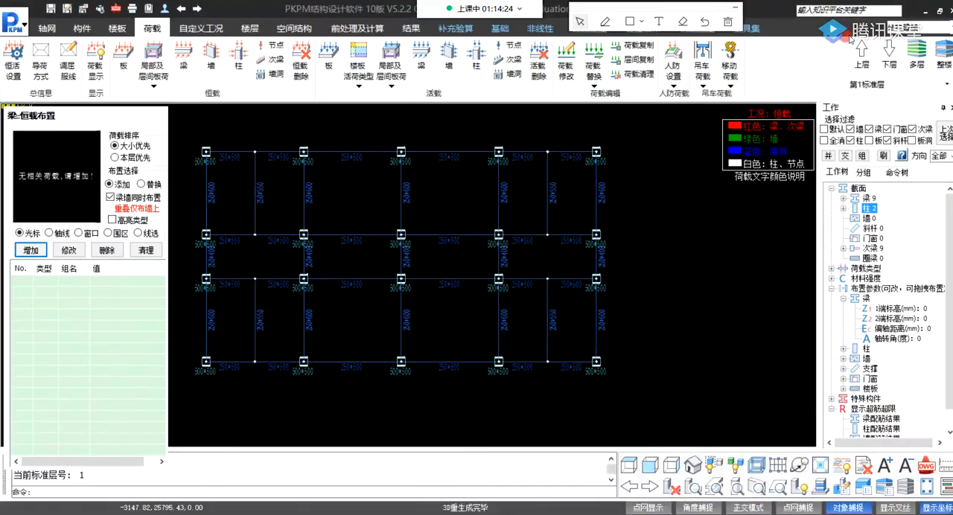
{"action": "left_click", "coordinate": [951, 12]}
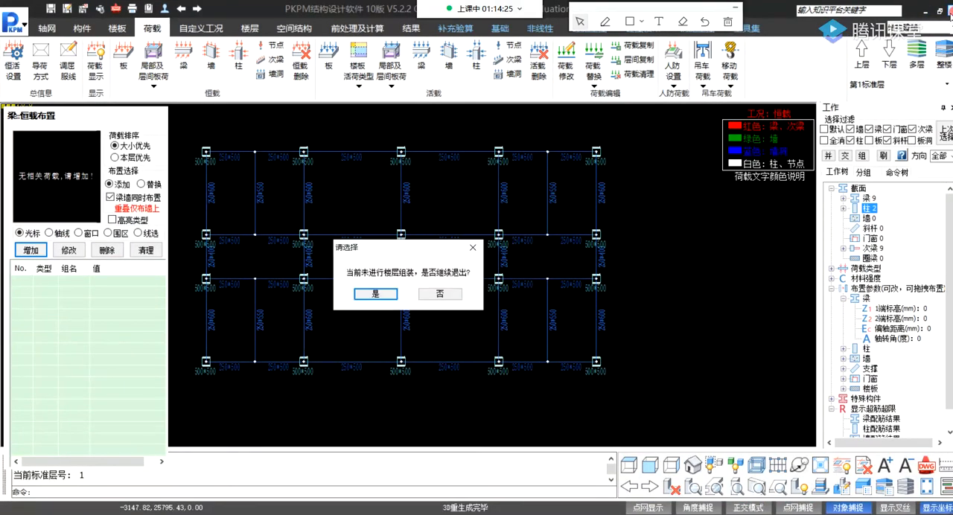
{"action": "left_click", "coordinate": [379, 295]}
{"action": "left_click", "coordinate": [386, 296]}
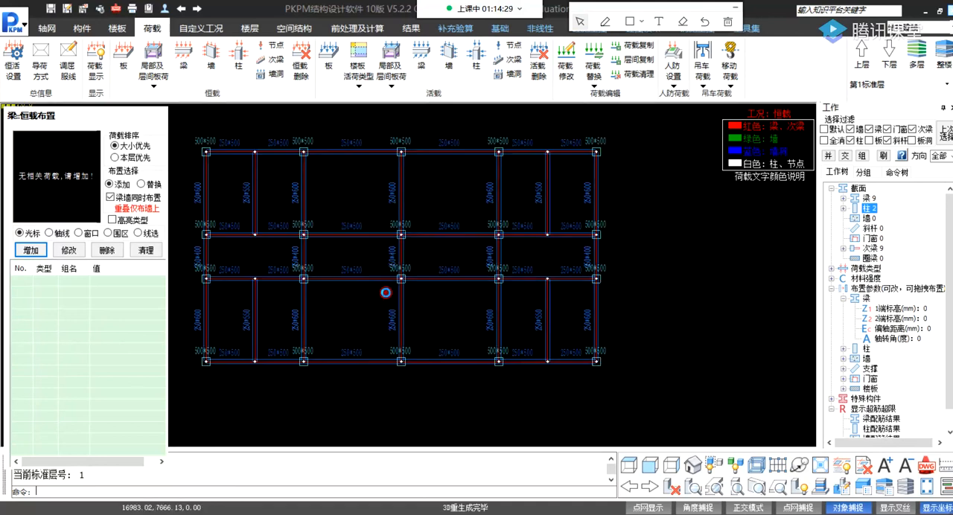
{"action": "left_click", "coordinate": [381, 328]}
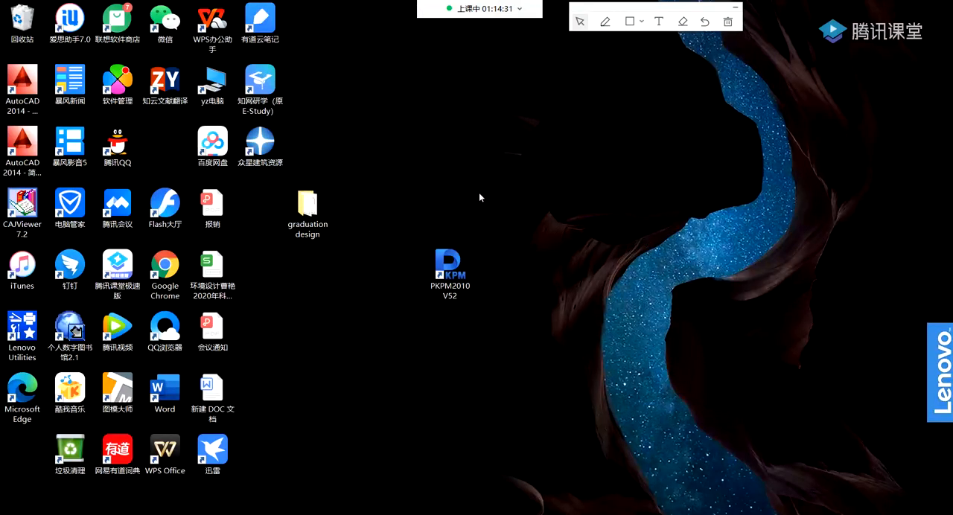